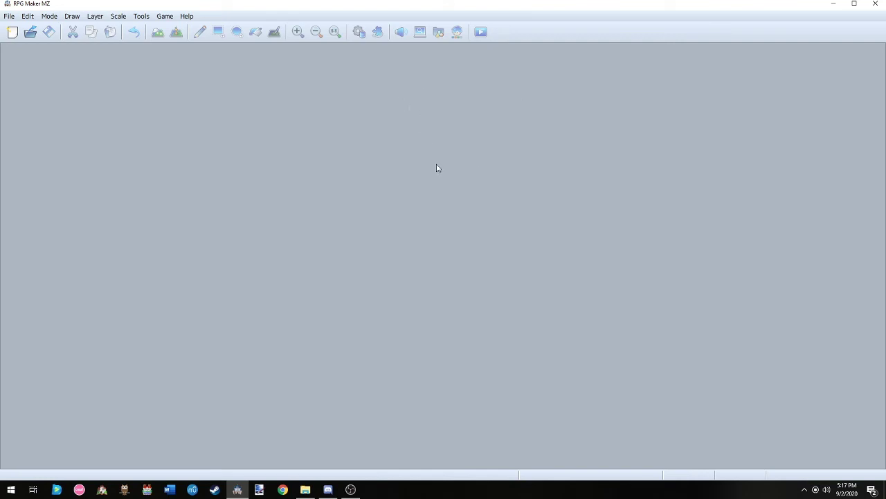
View the list of subscribed Workshop items without opening a project from it
click(3, 17)
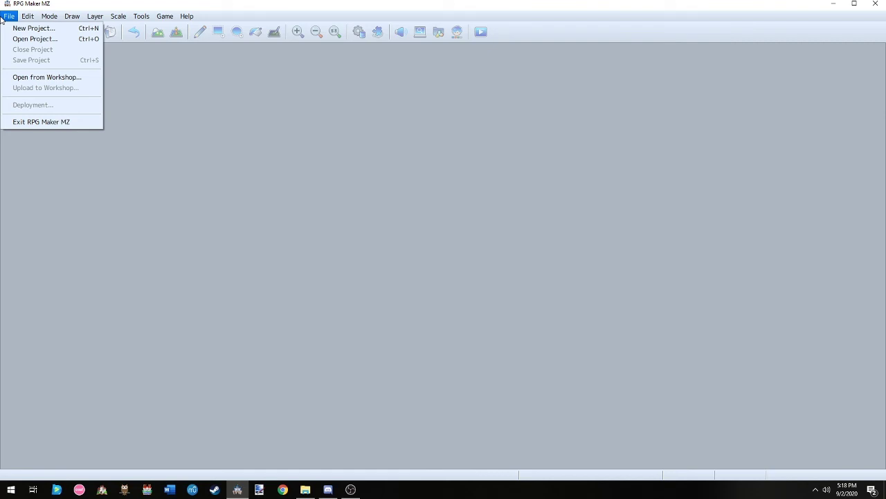
click(23, 77)
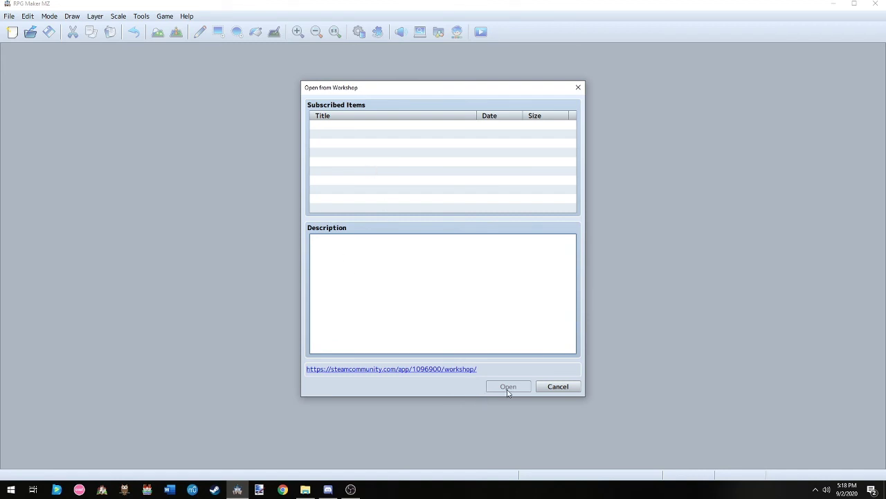
click(543, 387)
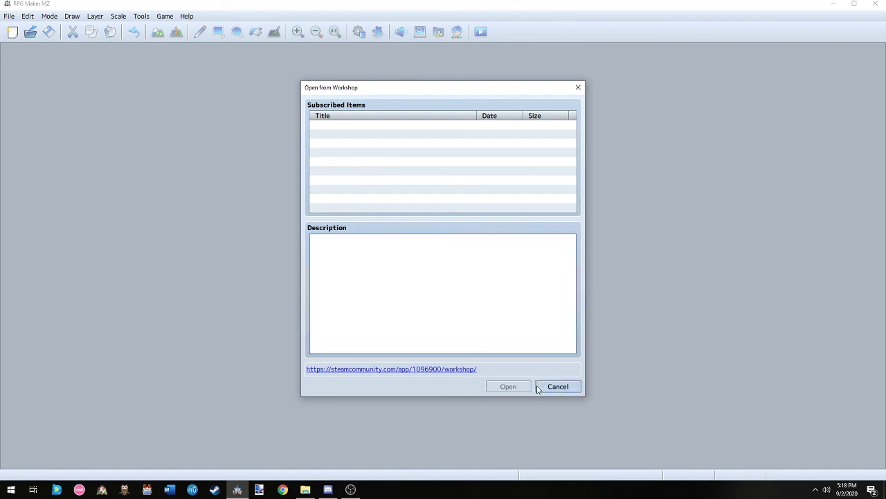
click(11, 16)
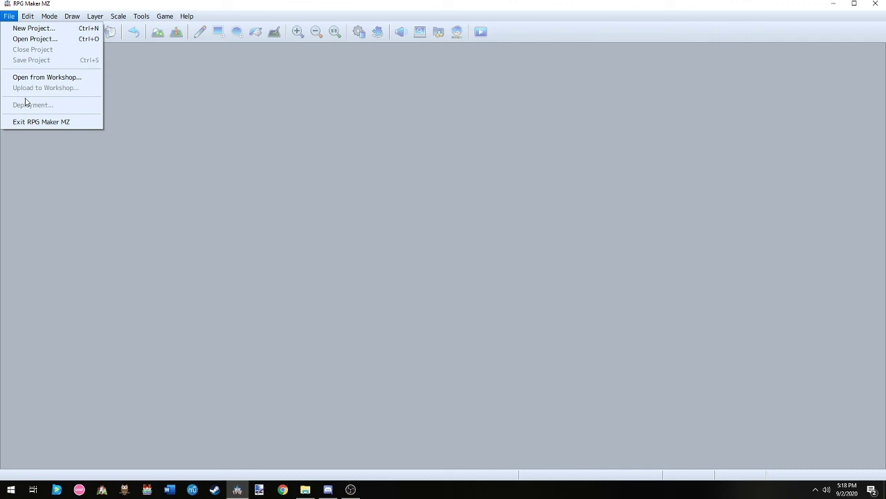
mouse_move(22, 16)
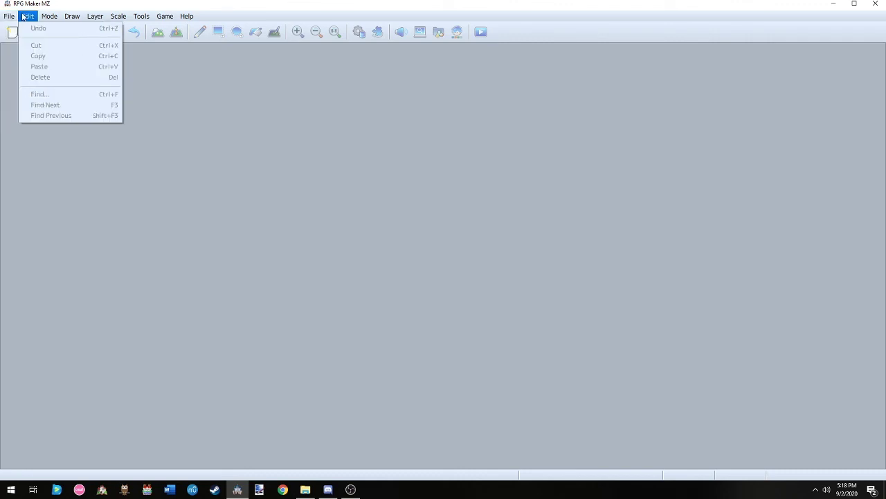
mouse_move(165, 16)
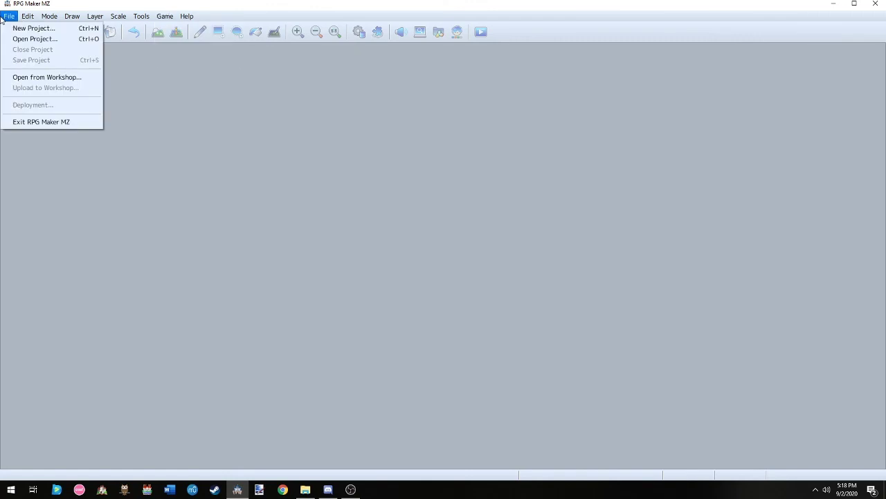
click(212, 145)
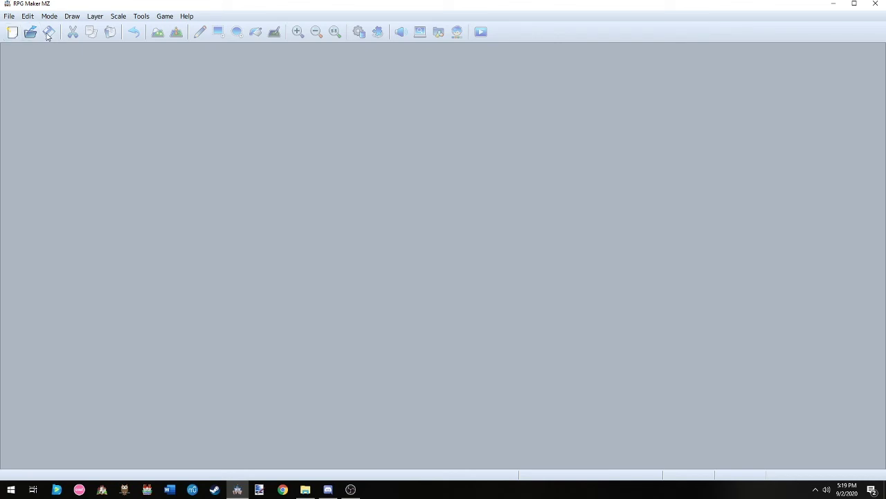
click(9, 15)
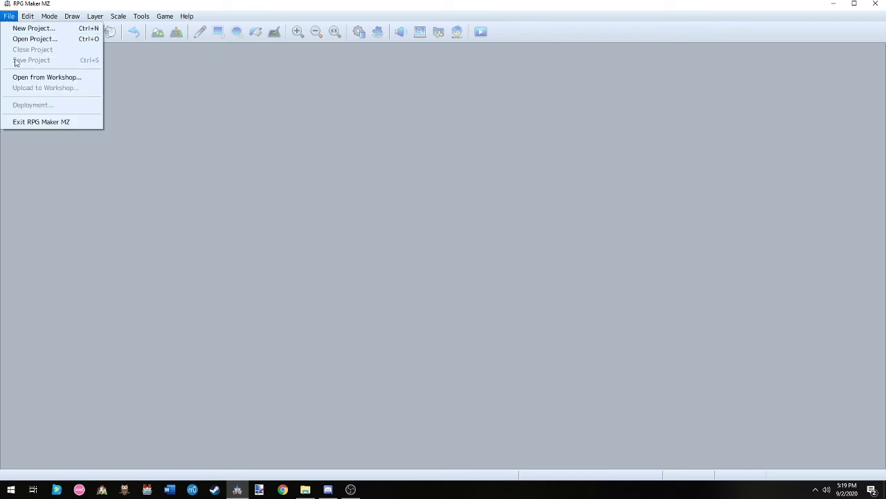
click(128, 110)
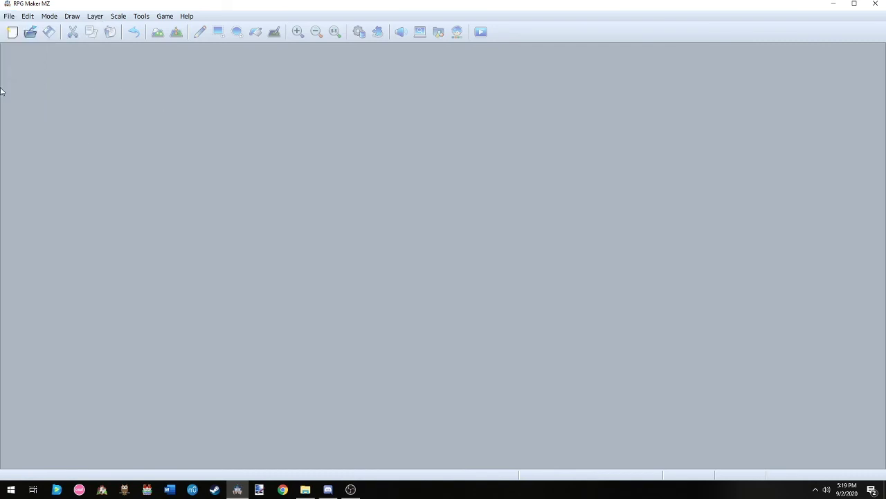
Start a new project and name it myFirstGame
click(13, 32)
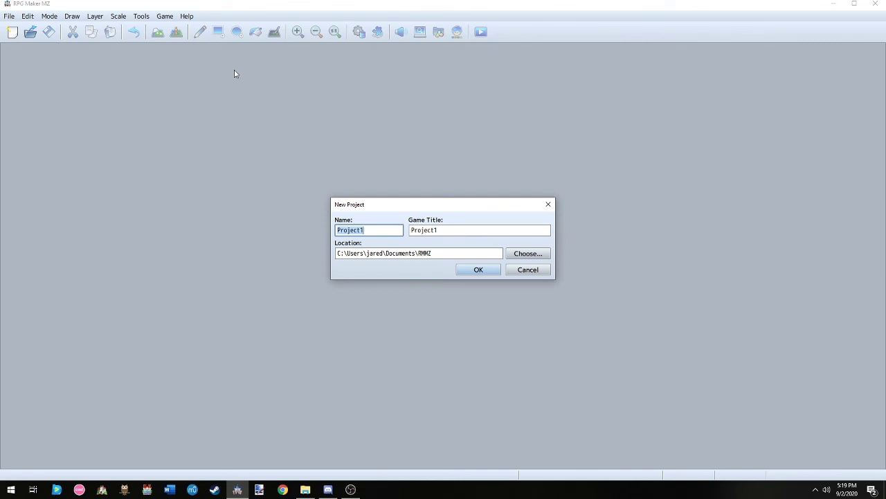
key(BackSpace)
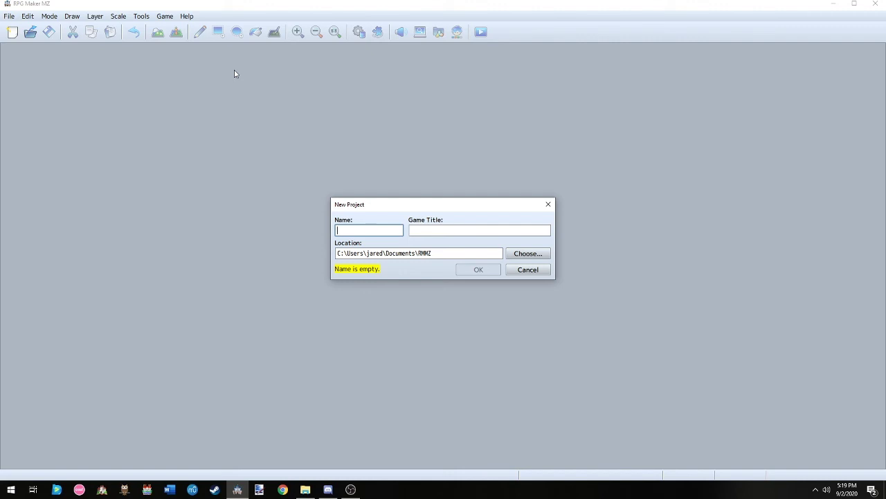
text(myFirstGame)
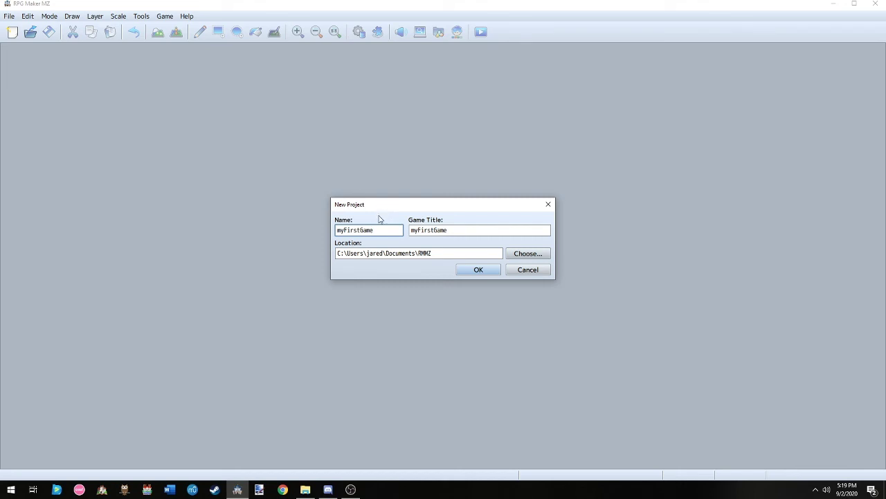
double_click(340, 231)
triple_click(406, 254)
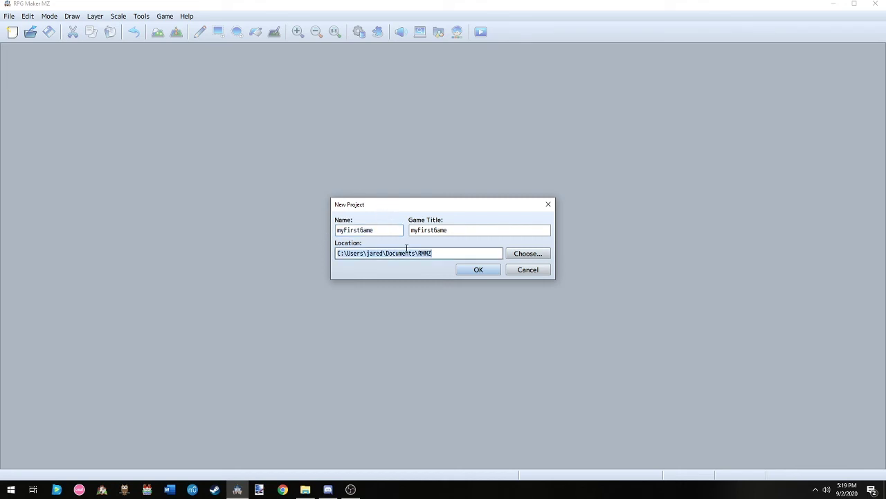
Change the new project's game title to My First Game, leaving the project name as it is
click(439, 233)
drag(447, 233, 422, 232)
click(422, 233)
double_click(422, 233)
click(464, 232)
key(Left)
key(Left)
key(Left)
key(Left)
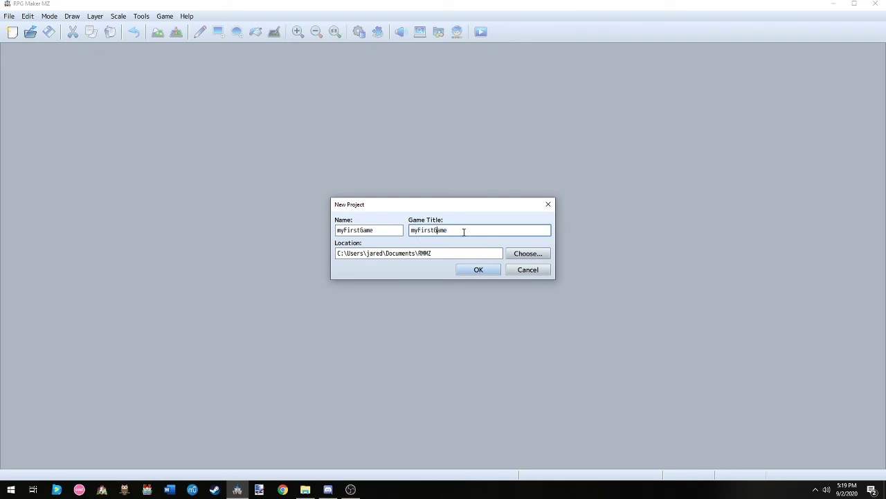
key(Left)
key(Left)
key(Left)
key(BackSpace)
text(M)
key(Right)
key(Right)
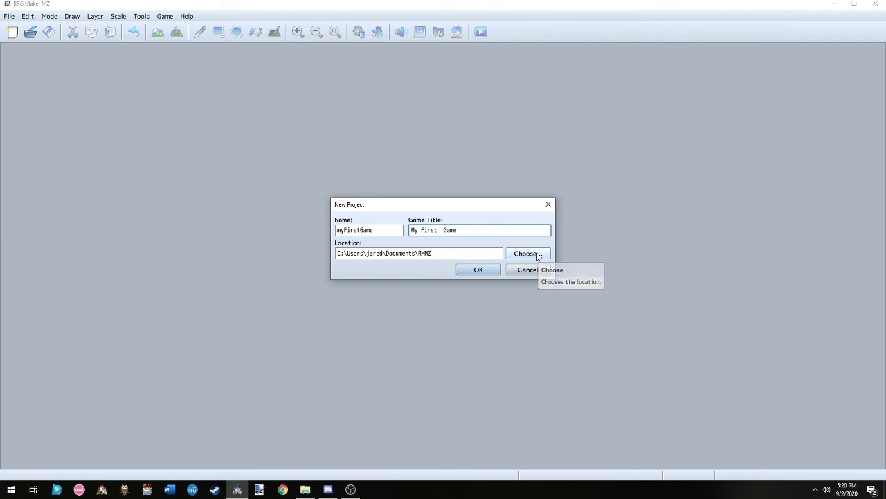
key(BackSpace)
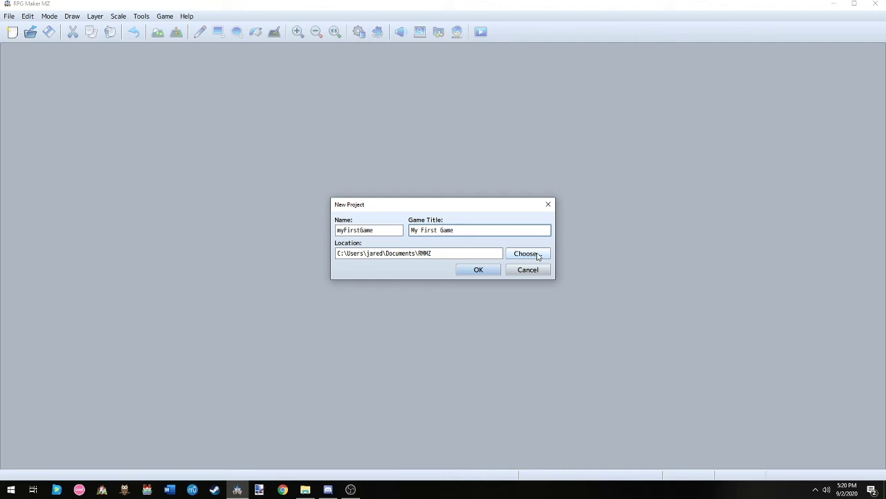
Create the project in the suggested RMMZ folder
triple_click(435, 256)
click(443, 256)
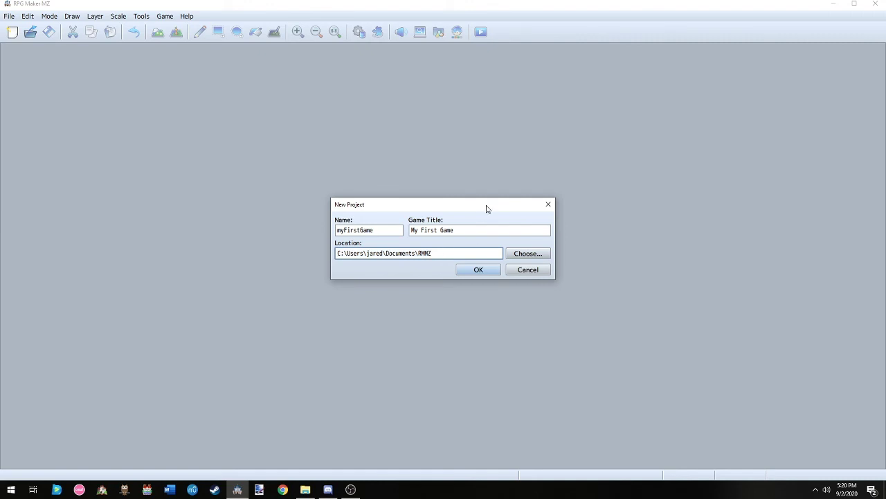
click(477, 273)
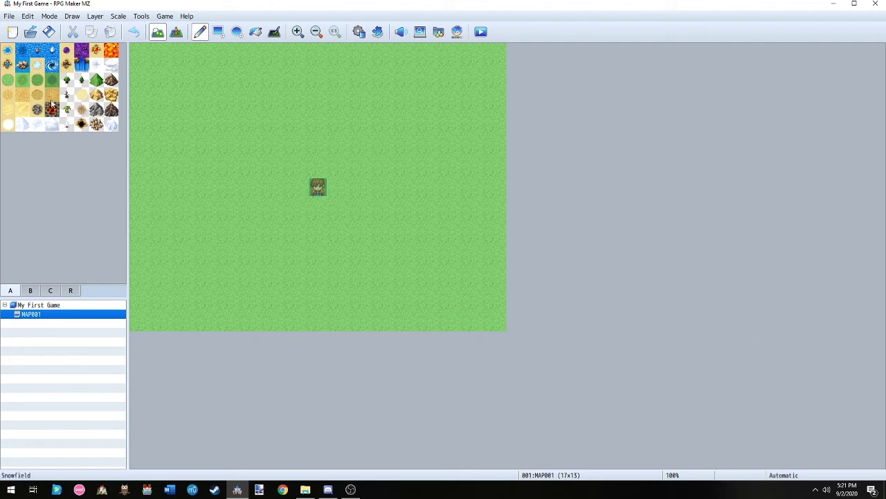
click(28, 16)
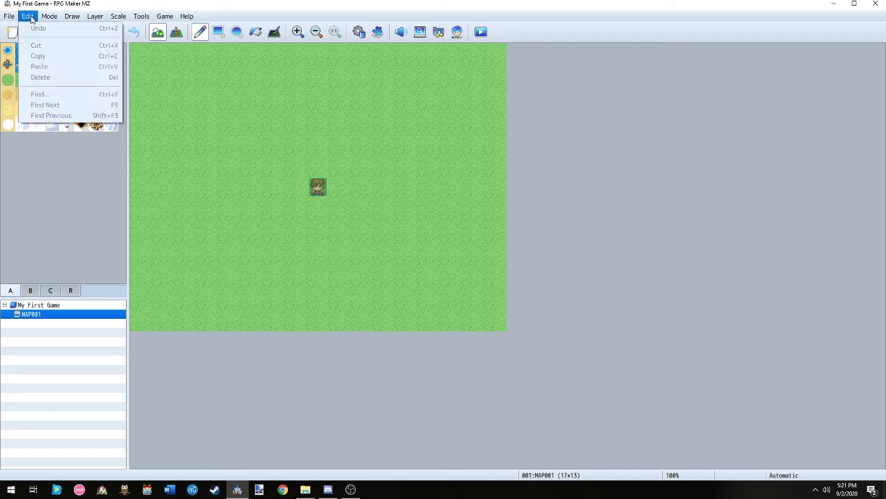
click(30, 20)
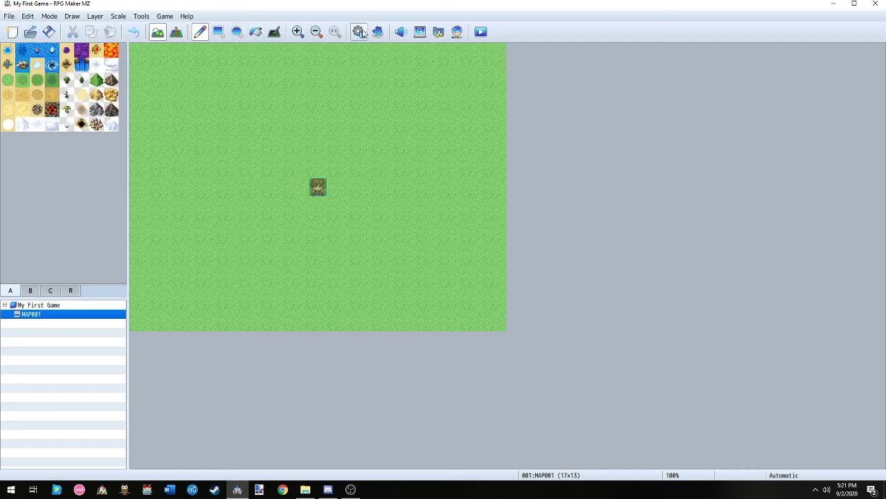
click(29, 18)
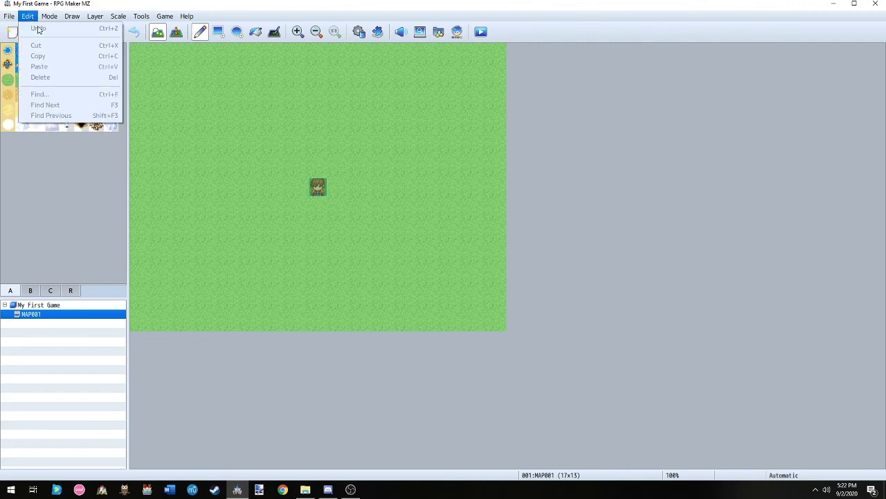
click(143, 99)
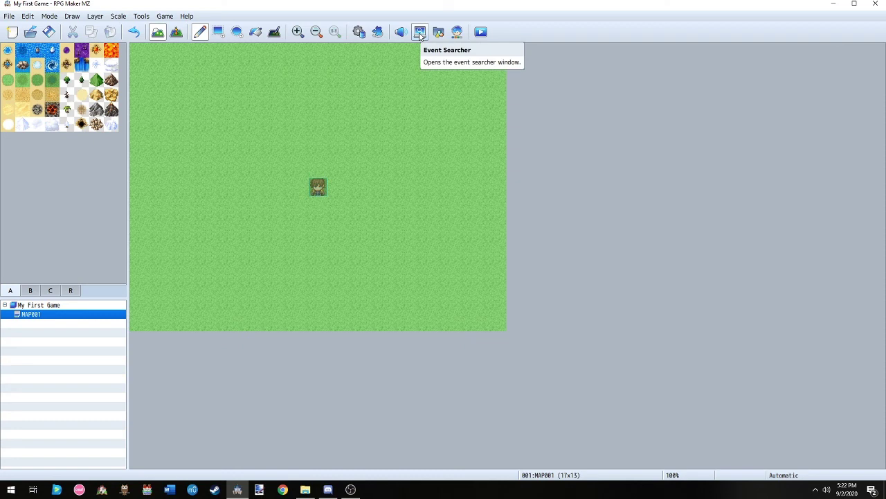
Switch MAP001 to event mode and examine the tile grid around the player's starting position
click(95, 16)
mouse_move(67, 19)
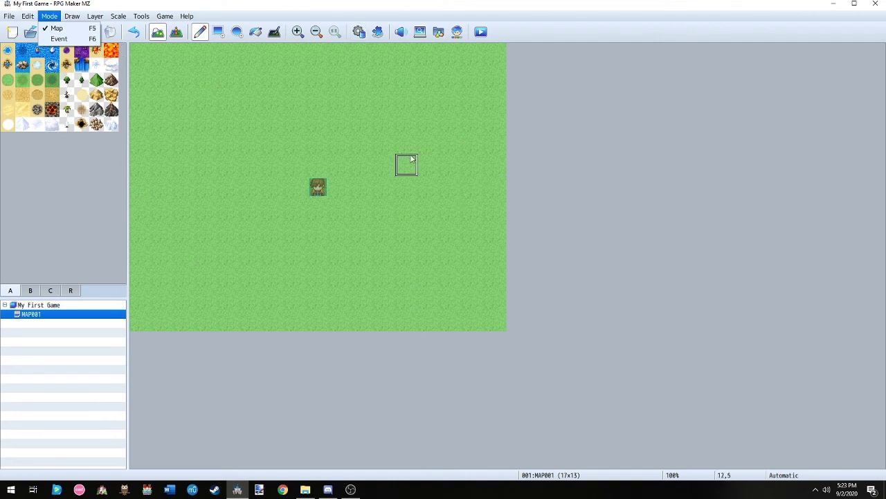
click(75, 40)
click(325, 191)
click(369, 219)
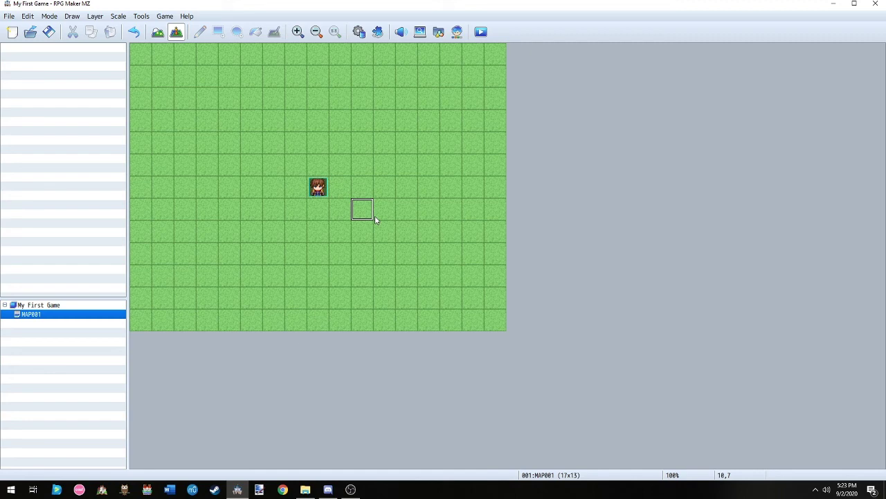
click(247, 140)
click(299, 157)
click(232, 138)
click(313, 191)
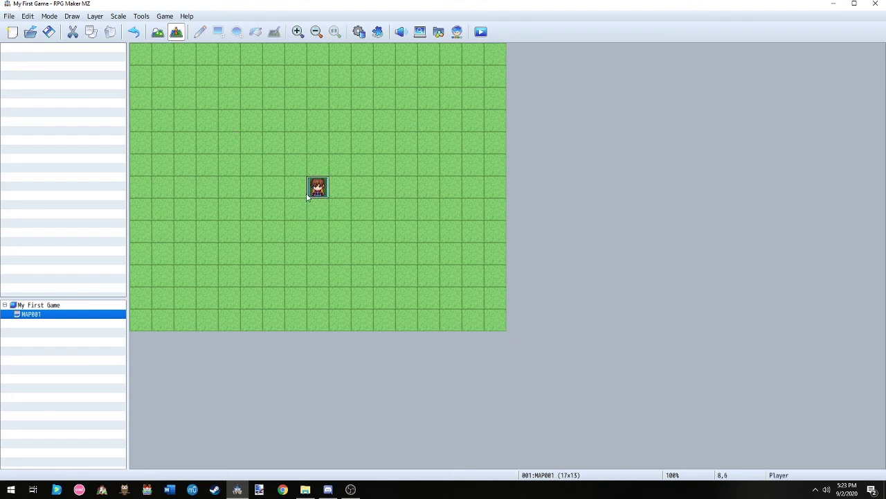
click(272, 195)
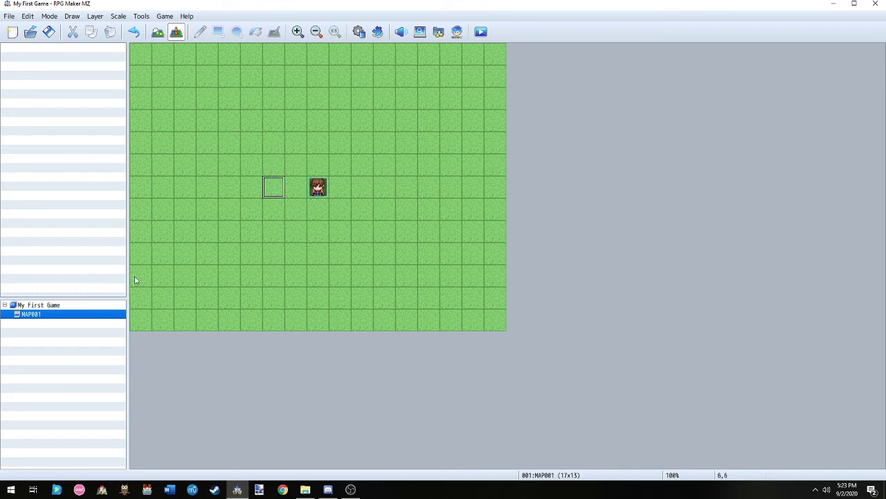
Place an empty event on the tile two squares above the player's starting position
click(206, 147)
click(318, 143)
key(ctrl+v)
right_click(325, 147)
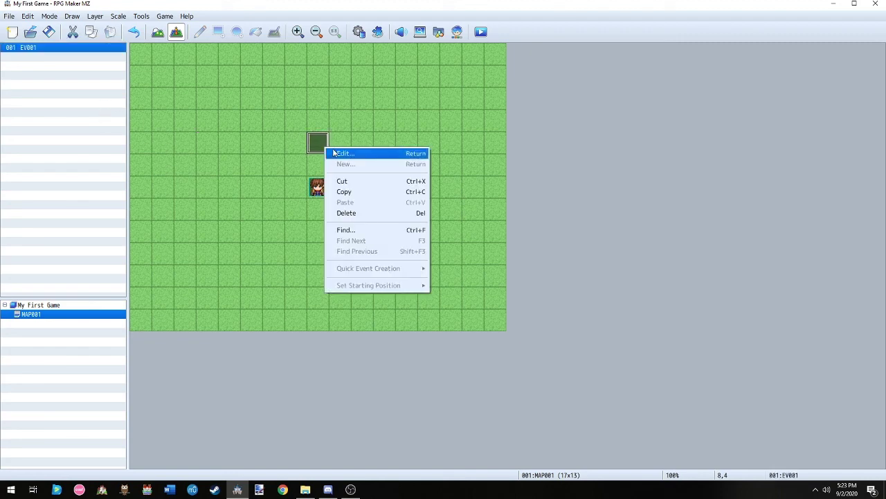
click(184, 143)
click(319, 149)
click(347, 219)
click(268, 173)
click(275, 276)
click(298, 188)
click(319, 78)
click(273, 188)
click(339, 276)
click(362, 165)
click(362, 209)
click(318, 275)
click(251, 99)
click(362, 165)
click(340, 253)
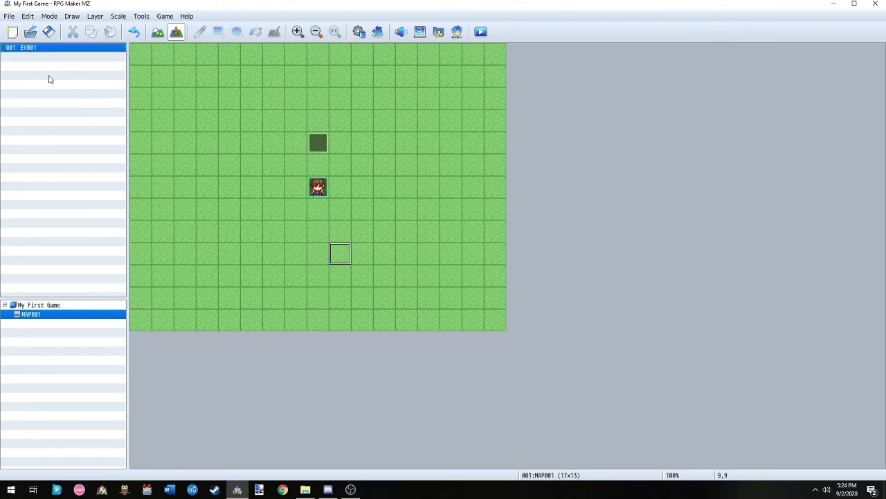
View the empty event's settings without editing them, and delete the event from the map
double_click(24, 50)
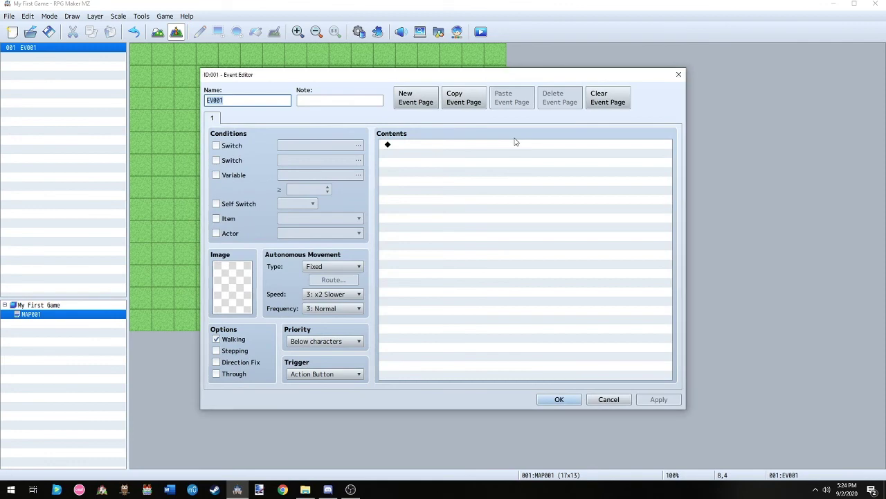
click(678, 75)
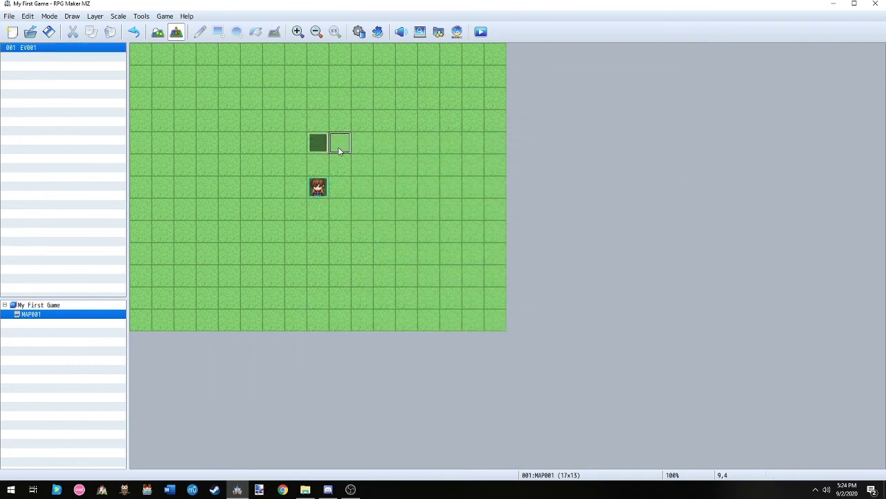
key(Delete)
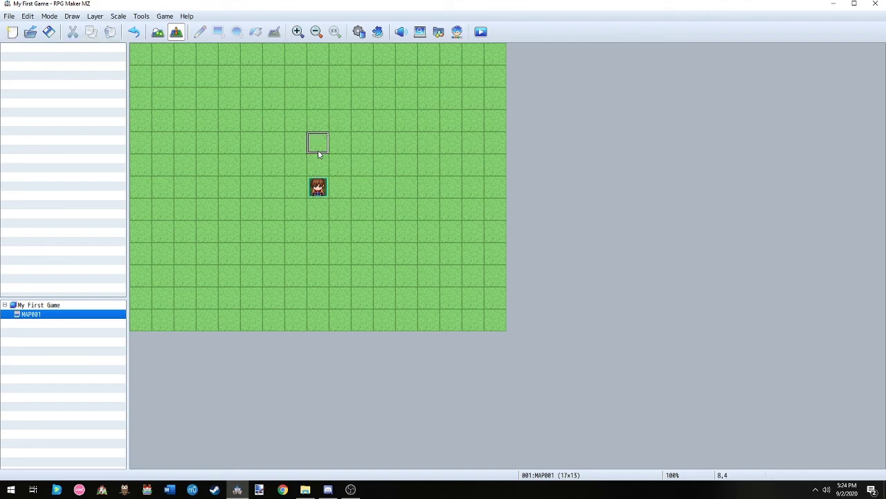
Return to map mode and paint a river of water tiles around the player's starting position
click(160, 38)
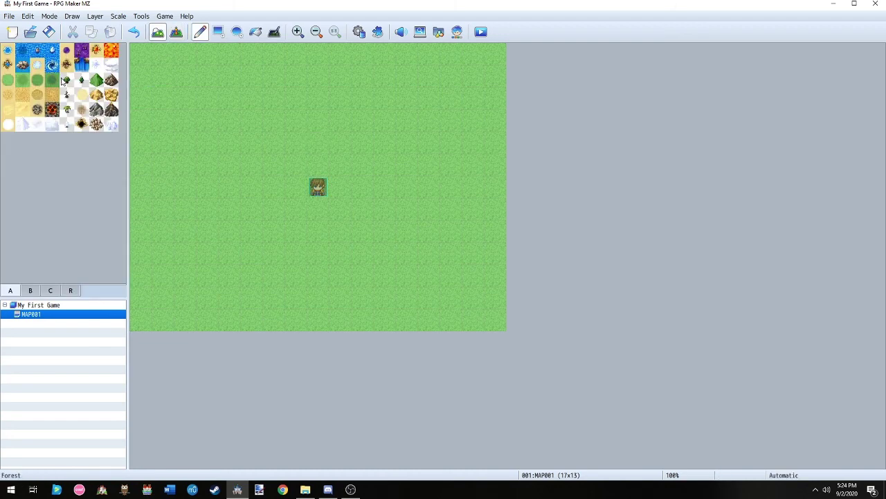
click(96, 123)
click(8, 51)
mouse_move(318, 99)
mouse_down()
mouse_move(217, 235)
mouse_move(213, 144)
mouse_move(316, 281)
mouse_move(353, 297)
mouse_move(455, 184)
mouse_move(406, 109)
mouse_move(451, 98)
mouse_move(435, 220)
mouse_move(363, 303)
mouse_move(202, 308)
mouse_move(146, 228)
mouse_move(208, 49)
mouse_up()
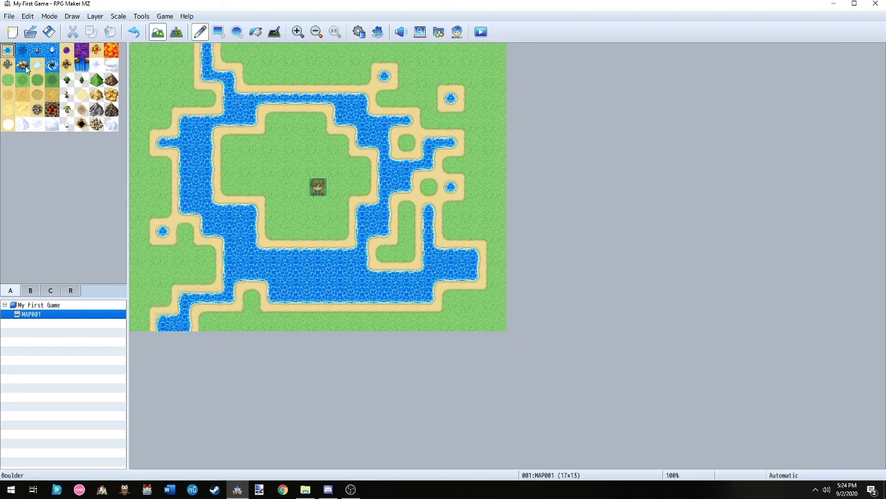
Paint white snow tiles along the map's west side and purple swamp tiles across its northeast part
click(24, 127)
click(9, 126)
mouse_move(142, 75)
mouse_down()
mouse_move(167, 100)
mouse_move(152, 144)
mouse_move(145, 305)
mouse_move(206, 231)
mouse_up()
click(81, 51)
mouse_move(229, 54)
mouse_down()
mouse_move(333, 63)
mouse_move(451, 96)
mouse_move(468, 208)
mouse_up()
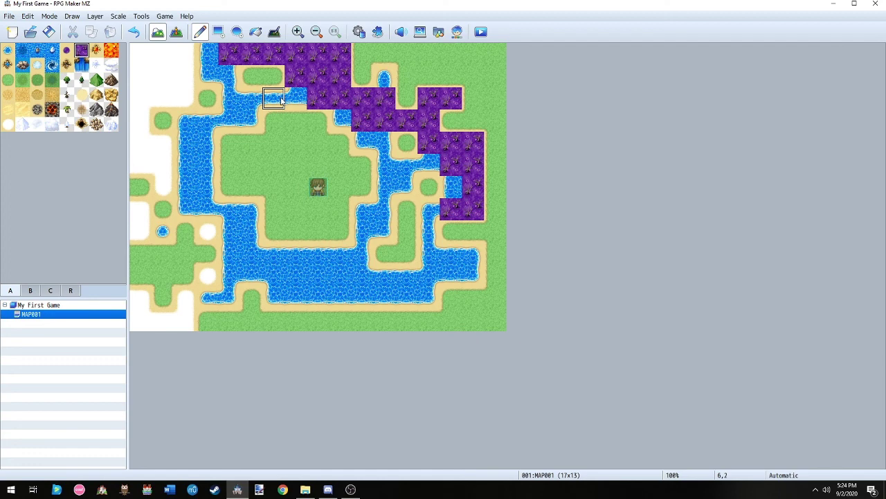
Undo the swamp and snow painting and the most recent water strokes
key(ctrl+z)
key(ctrl+z)
key(ctrl+z)
key(ctrl+z)
key(ctrl+z)
key(ctrl+z)
key(ctrl+z)
key(ctrl+z)
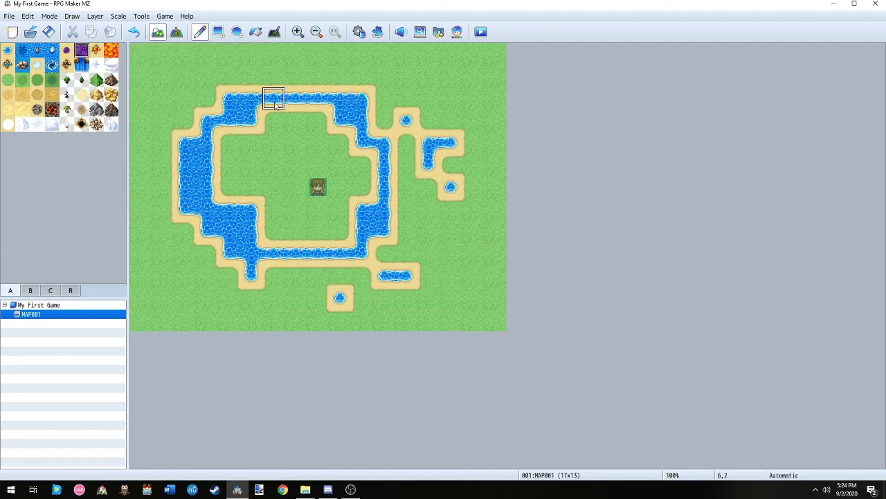
Undo the remaining extra water strokes so only the earlier ring of river is left around the player's start
key(ctrl+z)
key(ctrl+z)
key(ctrl+z)
key(ctrl+z)
key(ctrl+z)
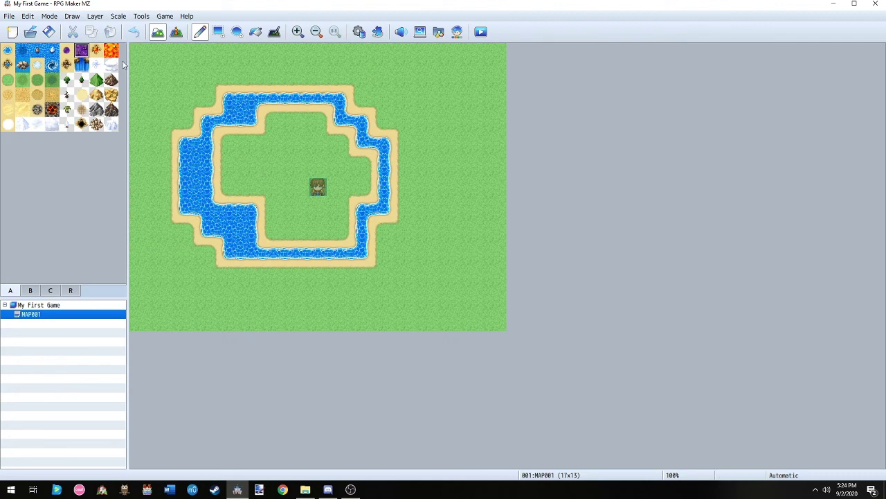
Paint grass tiles over the whole river around the player's starting position
click(8, 80)
mouse_move(200, 198)
mouse_down()
mouse_move(184, 187)
mouse_move(212, 235)
mouse_up()
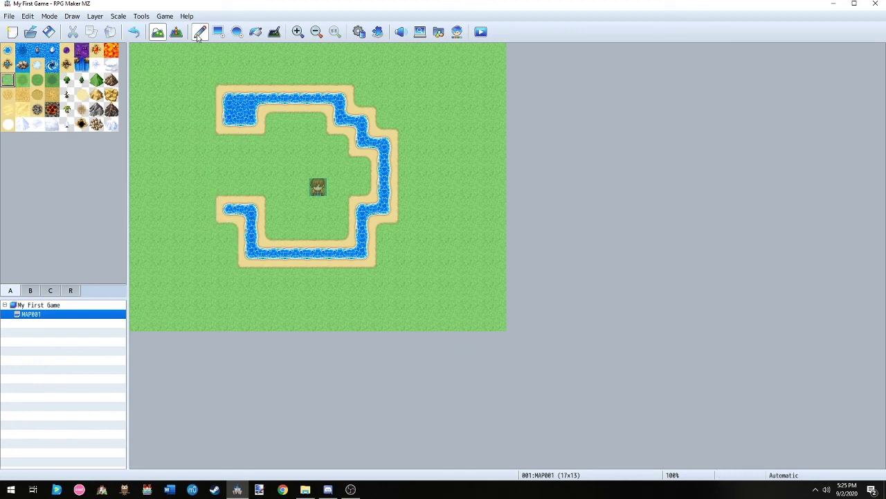
mouse_move(251, 208)
mouse_down()
mouse_move(252, 231)
mouse_move(343, 254)
mouse_move(403, 182)
mouse_move(358, 131)
mouse_move(228, 111)
mouse_up()
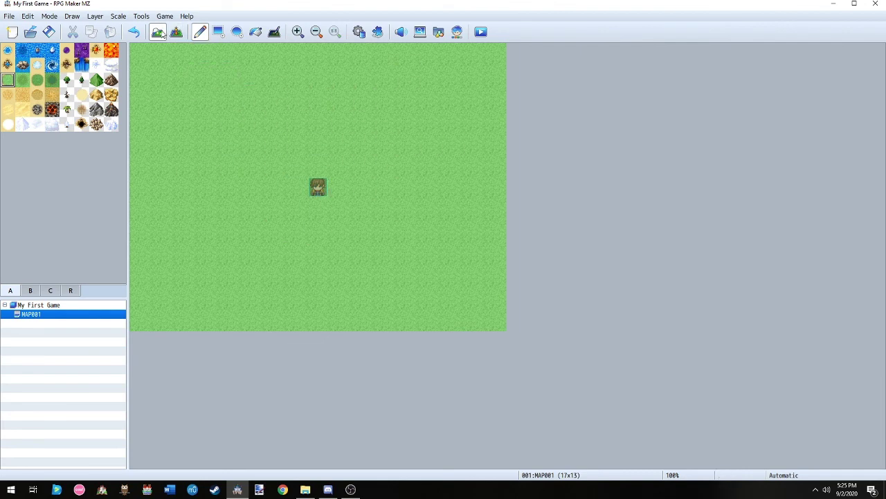
Switch to event mode, view which drawing tools it offers, and return to map mode
click(176, 32)
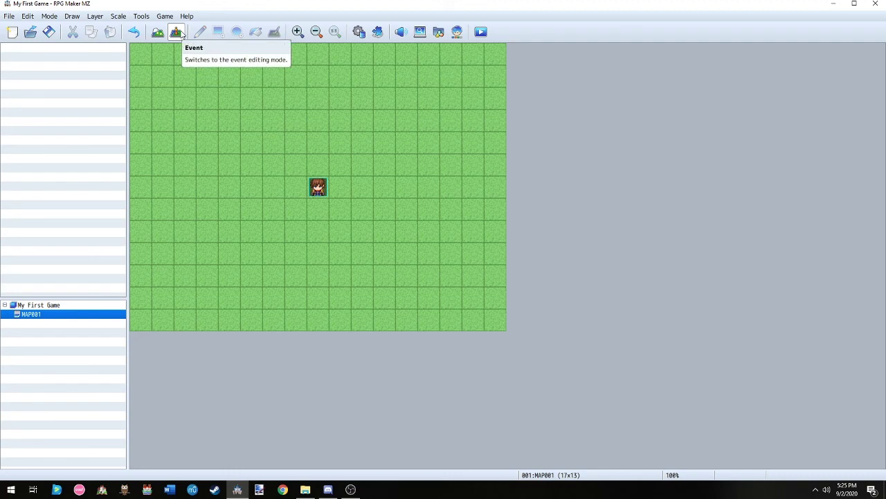
click(72, 16)
mouse_move(53, 19)
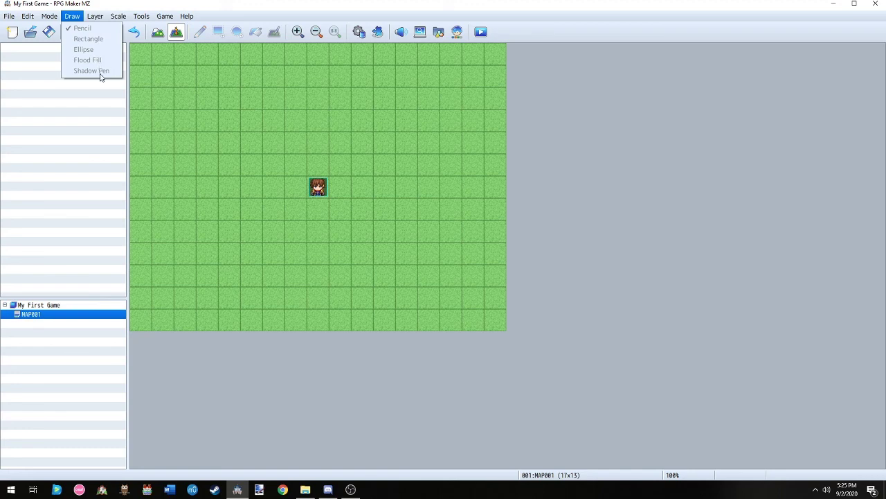
click(193, 27)
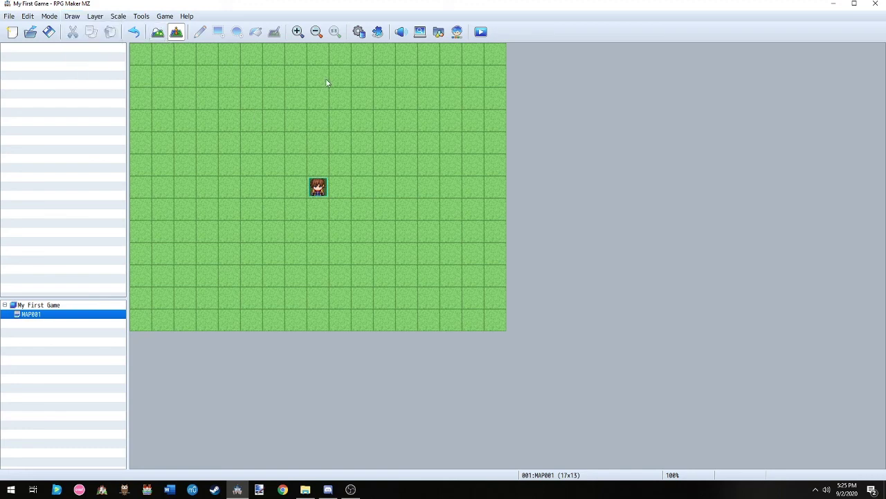
click(159, 32)
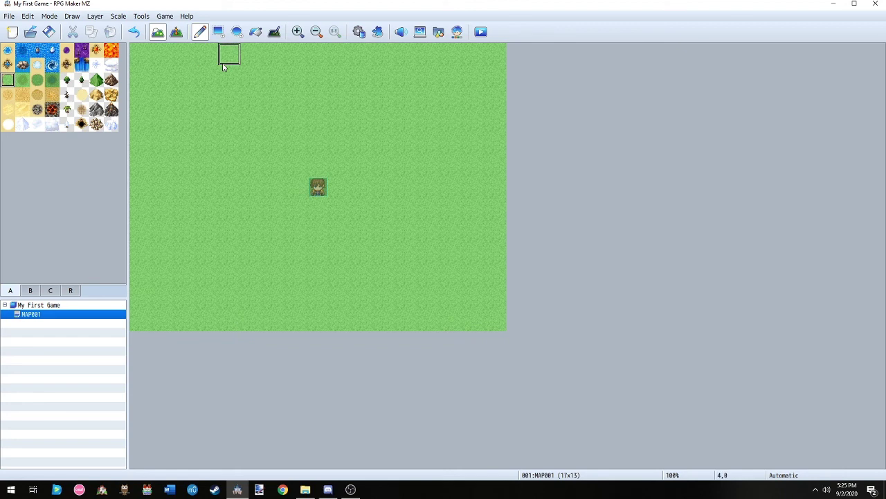
Paint a large freehand area of cracked orange dirt tiles around the player's starting position
click(54, 115)
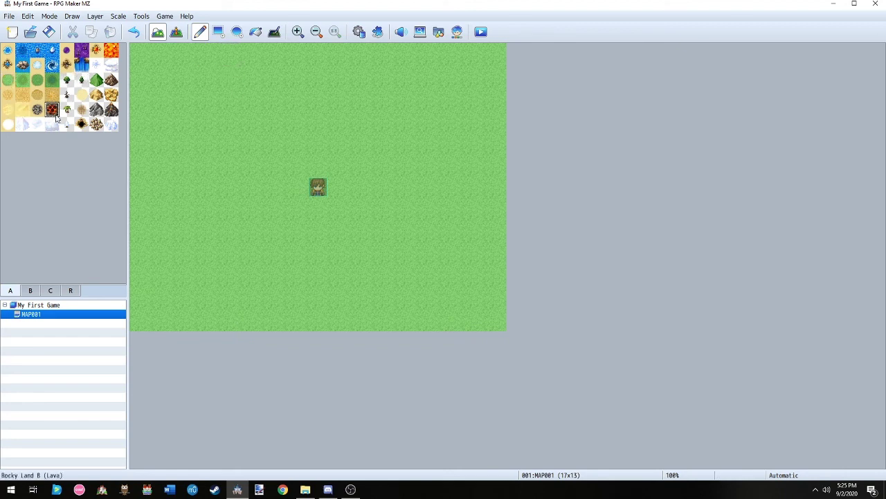
click(22, 109)
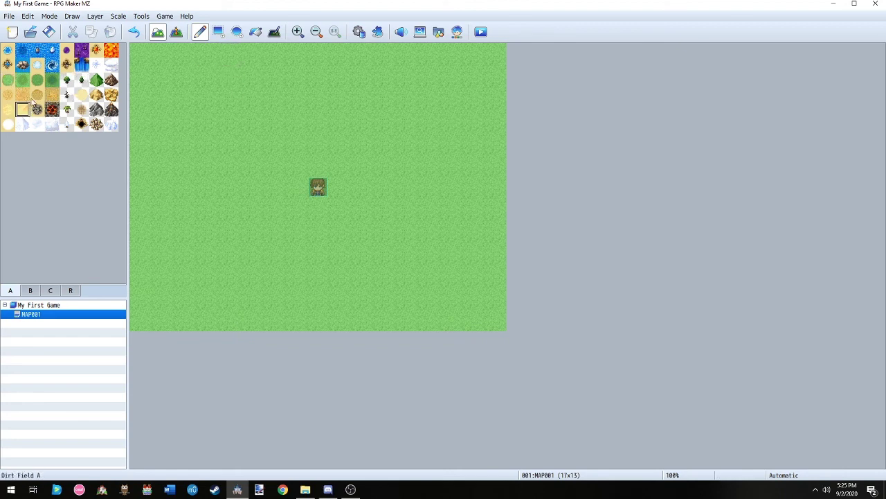
click(28, 99)
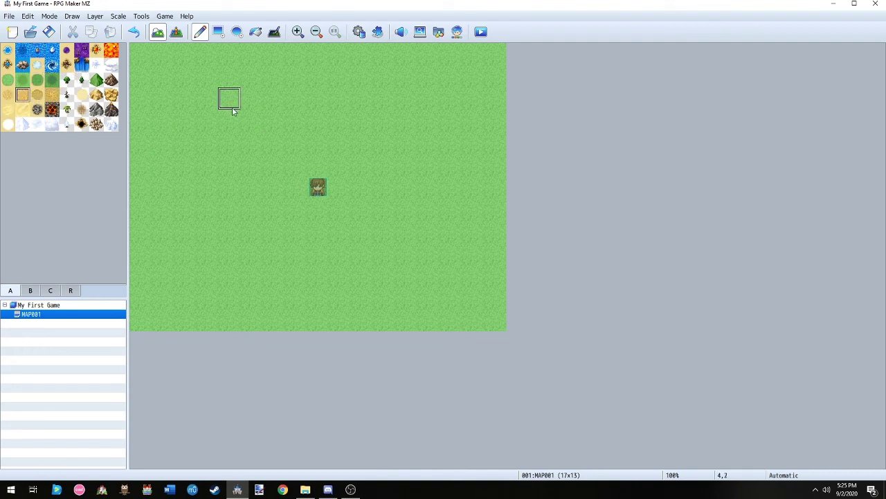
mouse_move(231, 79)
mouse_down()
mouse_move(231, 187)
mouse_move(386, 185)
mouse_move(451, 164)
mouse_move(406, 97)
mouse_move(295, 165)
mouse_move(268, 117)
mouse_move(272, 160)
mouse_move(315, 119)
mouse_move(315, 138)
mouse_move(356, 170)
mouse_move(339, 208)
mouse_move(385, 209)
mouse_move(311, 236)
mouse_up()
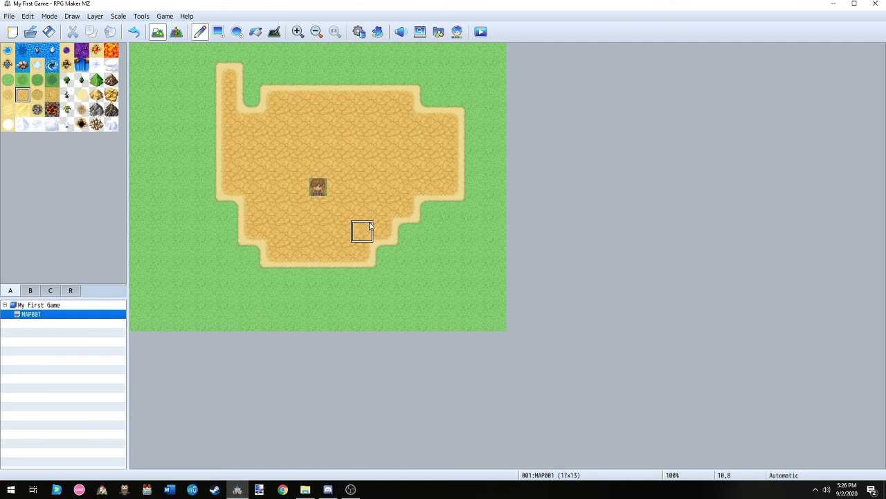
mouse_move(373, 239)
mouse_down()
mouse_move(409, 239)
mouse_move(364, 281)
mouse_up()
Draw a snow rectangle about 6 by 6 tiles over the dirt area, and add one snow tile at its northwest corner
click(223, 35)
click(7, 125)
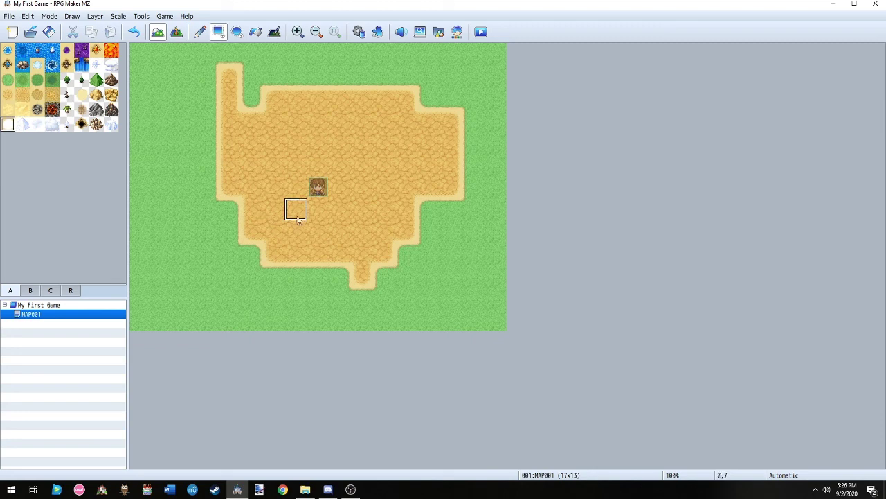
click(287, 102)
mouse_move(286, 102)
mouse_down()
mouse_move(406, 181)
mouse_move(421, 209)
mouse_move(390, 224)
mouse_move(401, 216)
mouse_up()
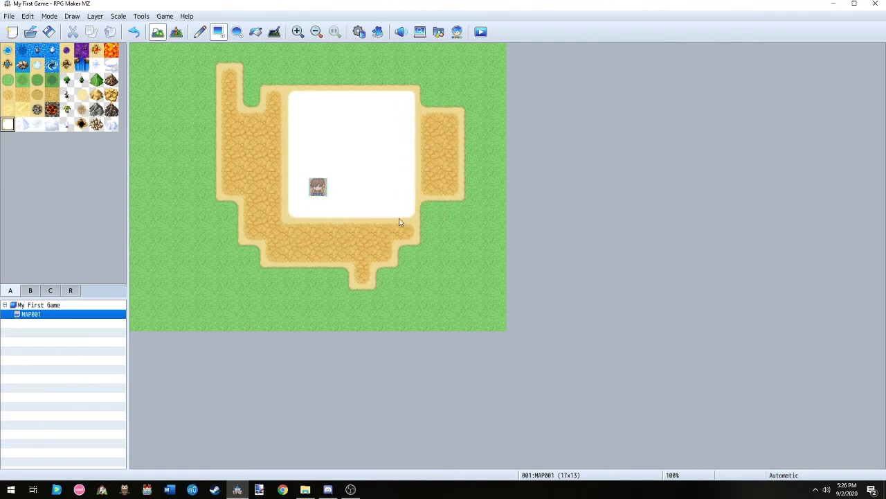
click(266, 104)
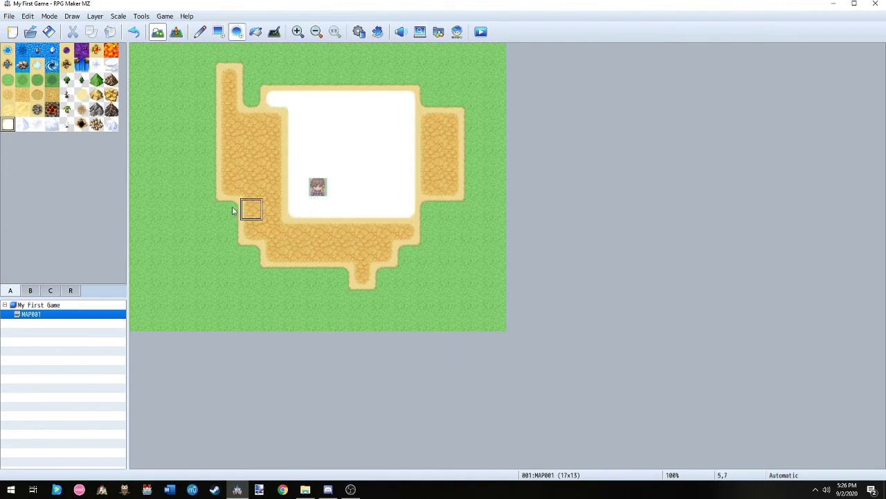
Draw a map-wide ellipse of snowy mountain tiles, a smaller one in the northeast, and scattered single tiles near the east and south edges
click(234, 33)
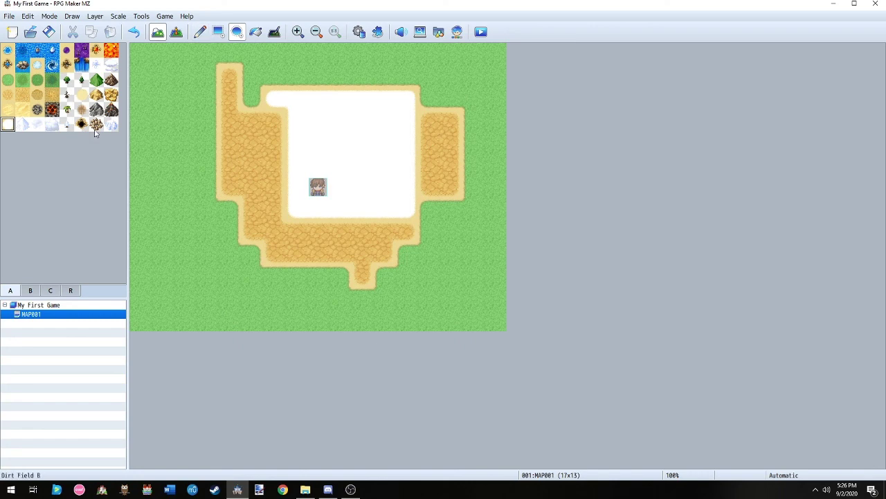
click(22, 124)
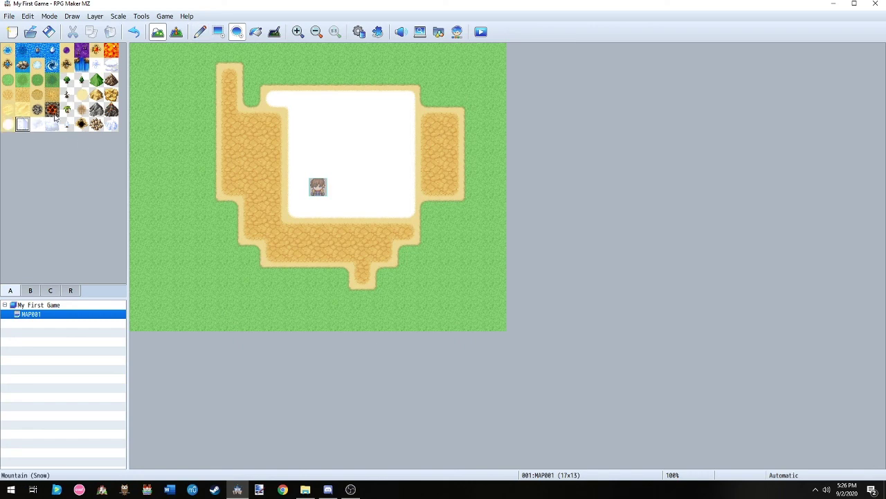
drag(148, 97, 504, 278)
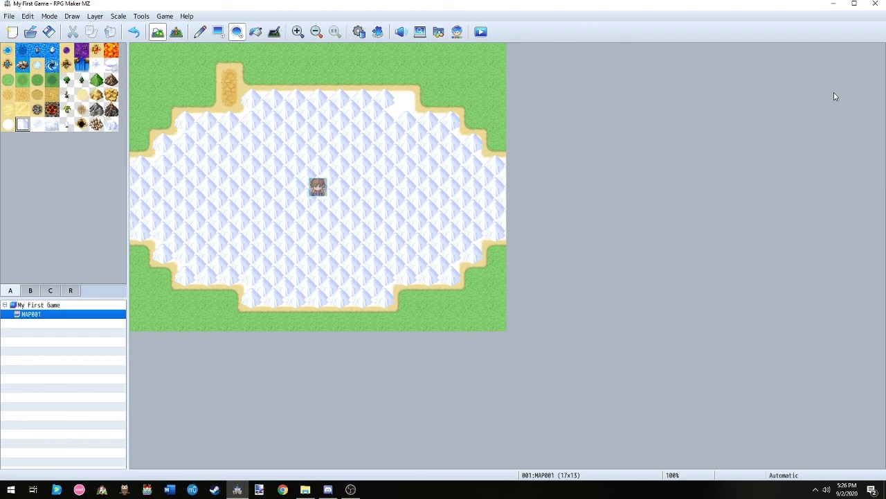
mouse_move(318, 54)
mouse_down()
mouse_move(360, 101)
mouse_move(478, 104)
mouse_up()
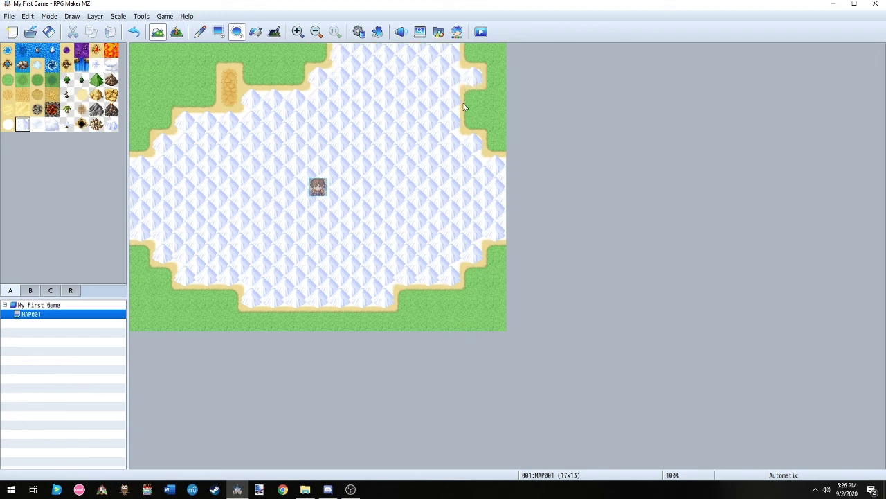
click(495, 122)
click(451, 298)
click(361, 320)
click(206, 318)
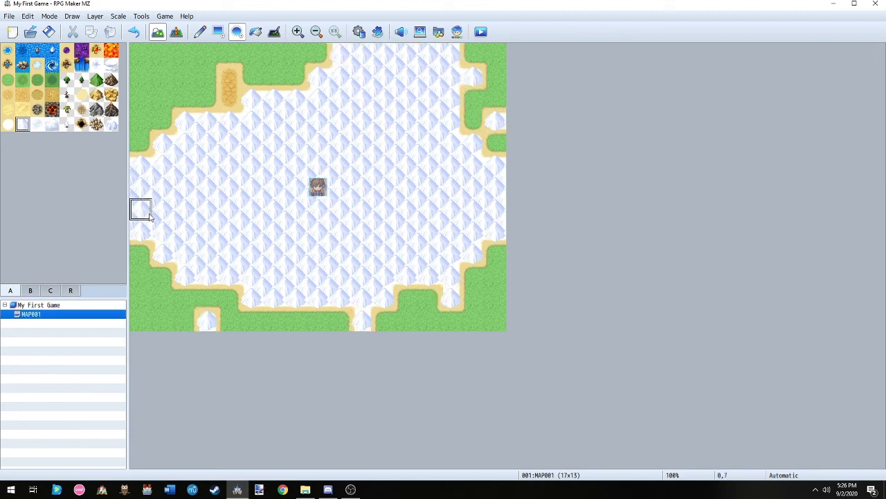
Undo all the mountain, snow and dirt painting back to the plain grass map
key(ctrl+z)
key(ctrl+z)
key(ctrl+z)
key(ctrl+z)
key(ctrl+z)
key(ctrl+z)
key(ctrl+z)
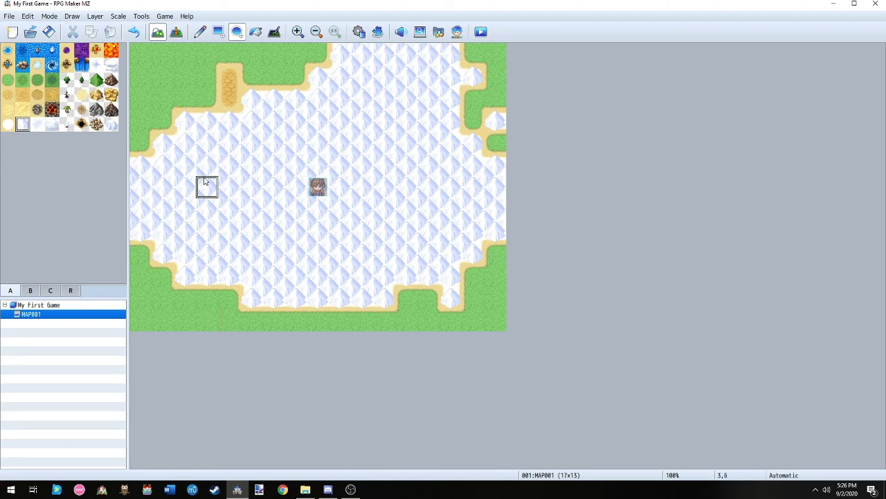
key(ctrl+z)
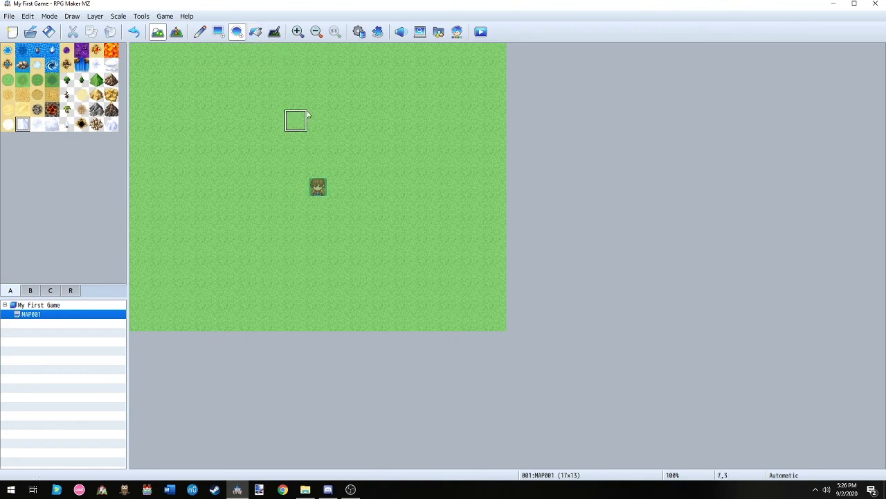
Paint a freehand patch of snow tiles around the player's starting position with the Pencil
click(201, 33)
click(8, 124)
click(291, 145)
mouse_move(273, 164)
mouse_down()
mouse_move(320, 209)
mouse_move(340, 142)
mouse_move(317, 142)
mouse_move(290, 231)
mouse_move(316, 251)
mouse_move(339, 231)
mouse_up()
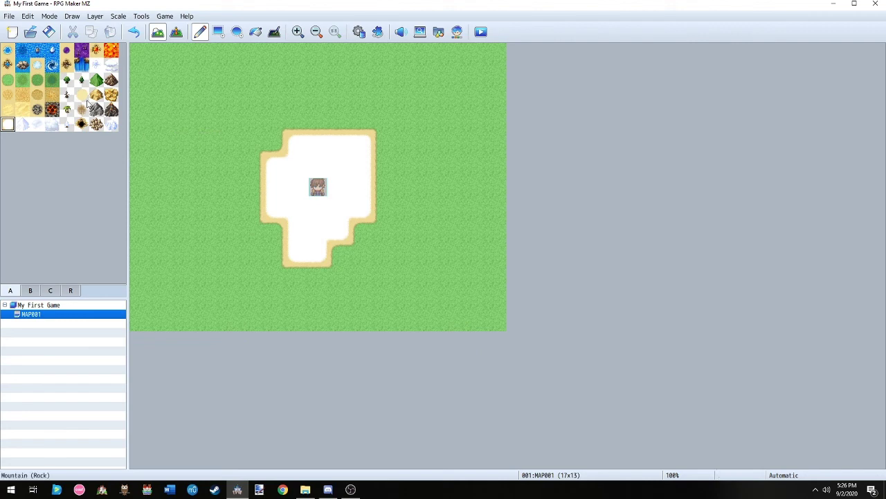
Flood-fill the grass surrounding the snow patch with dark blue sea tiles
click(21, 53)
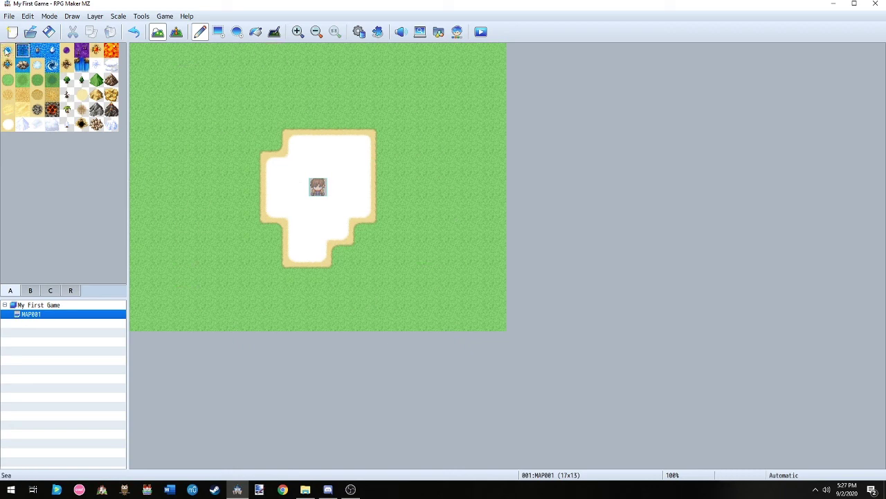
click(255, 33)
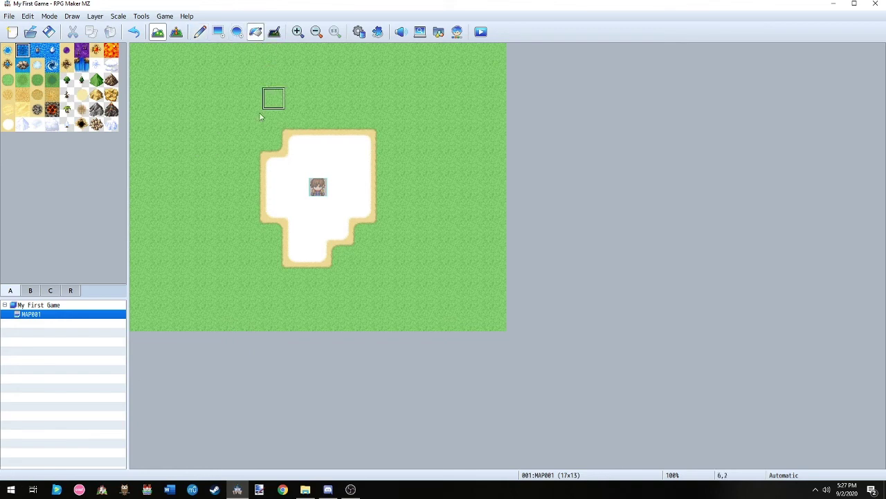
click(217, 105)
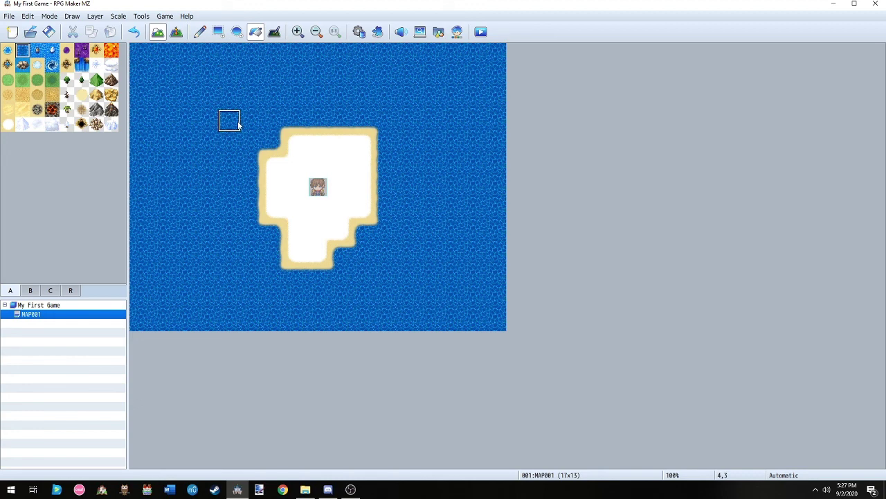
View the B tiles, try flood-filling the snow island with brown brick wall tiles, and undo the fill
click(30, 291)
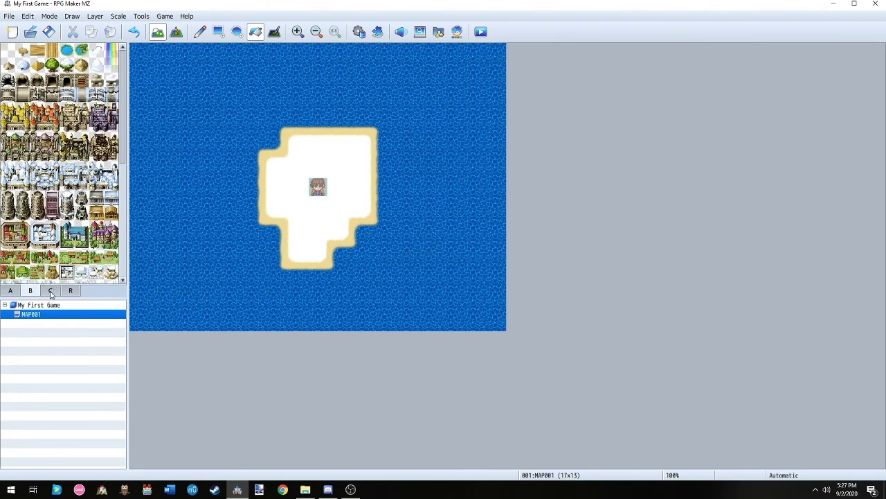
click(296, 186)
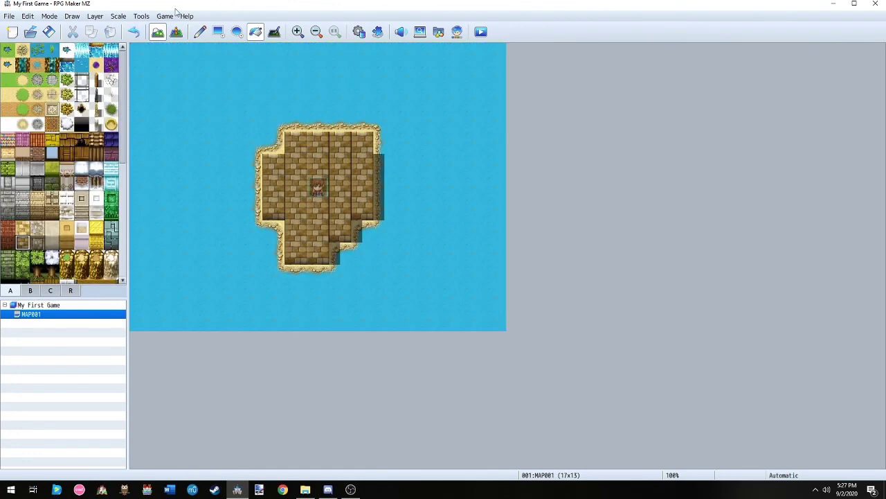
key(ctrl+z)
Pencil two stacked brown brick wall tiles just west of the player's start, and a lighter brick tile above them
click(199, 32)
click(295, 187)
click(296, 164)
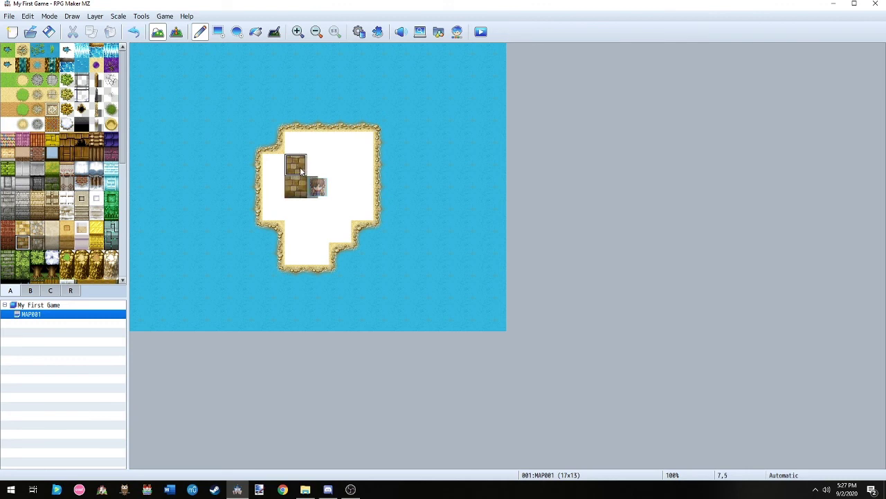
click(23, 229)
click(295, 142)
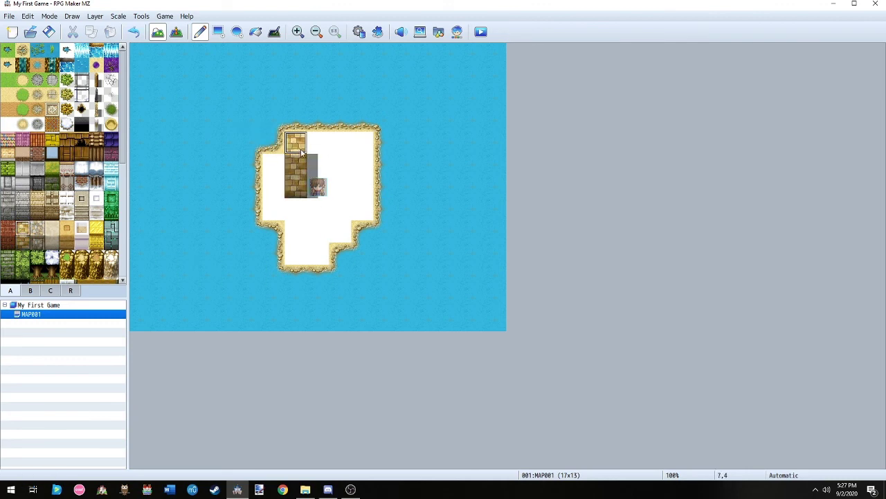
Erase the automatic shadow along the brick wall's east side with the Shadow Pen in map mode
click(177, 32)
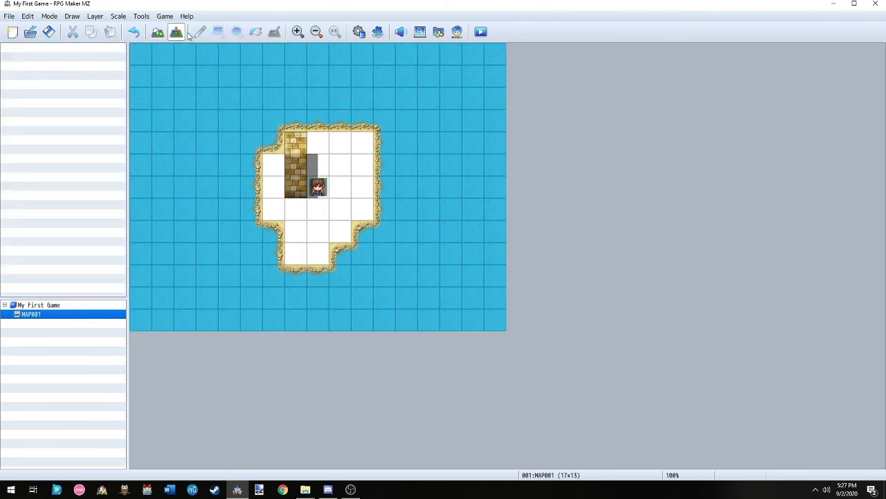
click(158, 32)
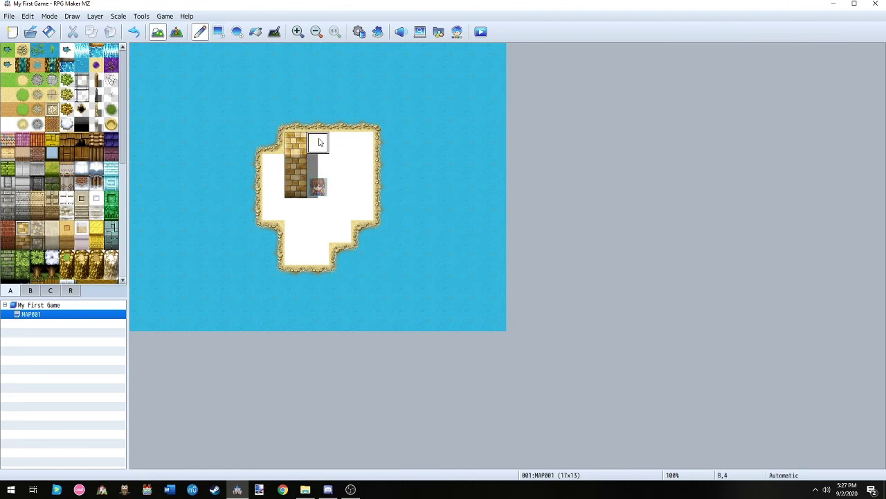
click(274, 32)
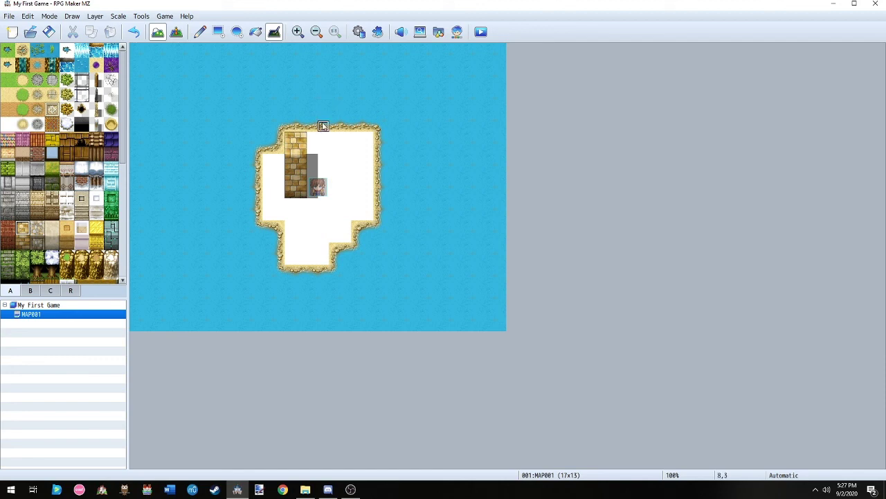
click(316, 165)
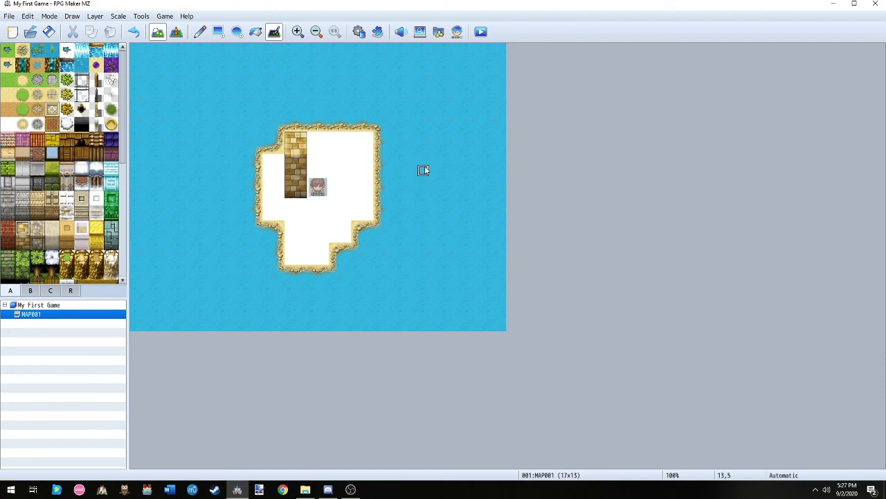
Paint freehand shadows across the island's east side and the adjoining water, and undo them
mouse_move(334, 148)
mouse_down()
mouse_move(346, 142)
mouse_move(364, 159)
mouse_move(353, 156)
mouse_move(342, 205)
mouse_move(392, 184)
mouse_move(339, 239)
mouse_move(400, 228)
mouse_up()
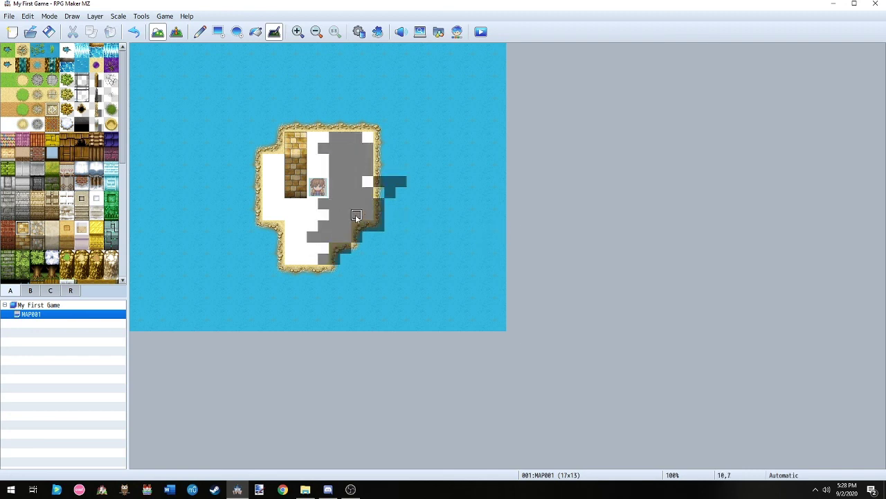
key(ctrl+z)
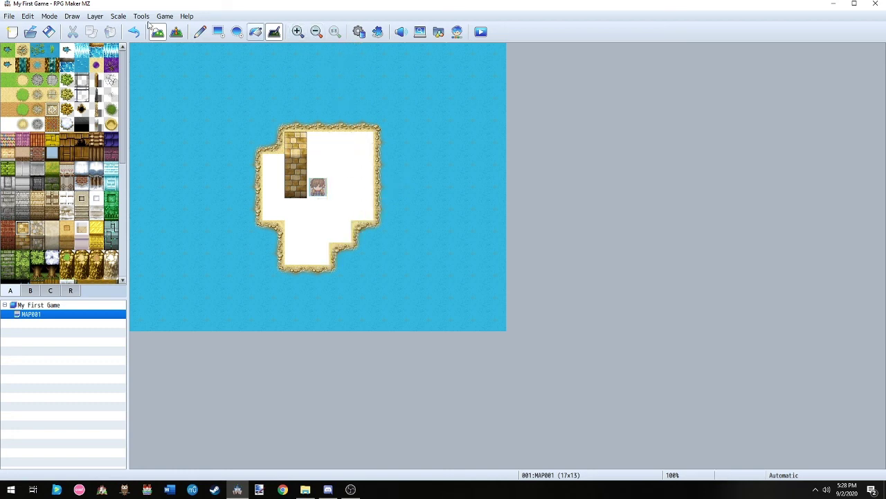
Zoom the map view in and out to compare scales, and restore it to actual size
click(79, 16)
mouse_move(86, 20)
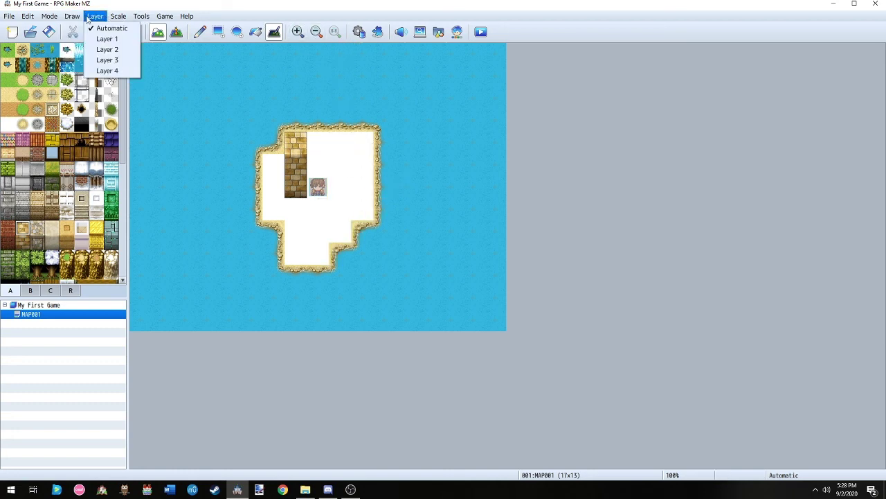
mouse_move(113, 18)
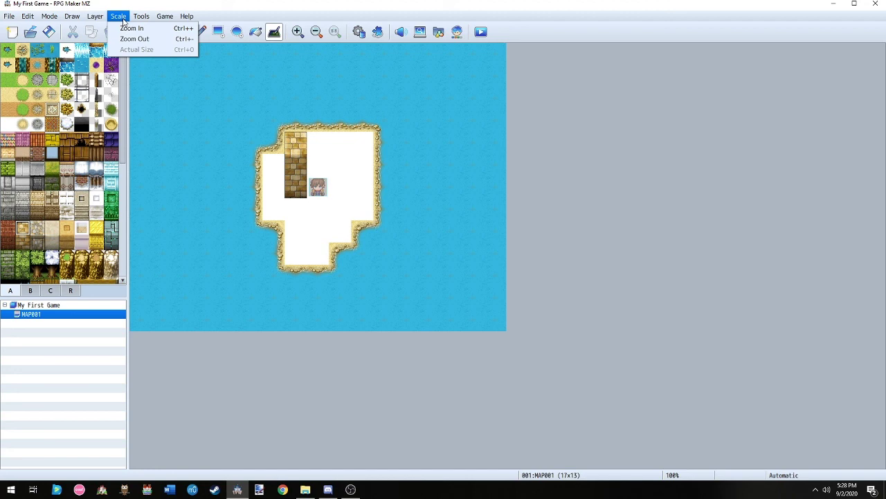
click(303, 32)
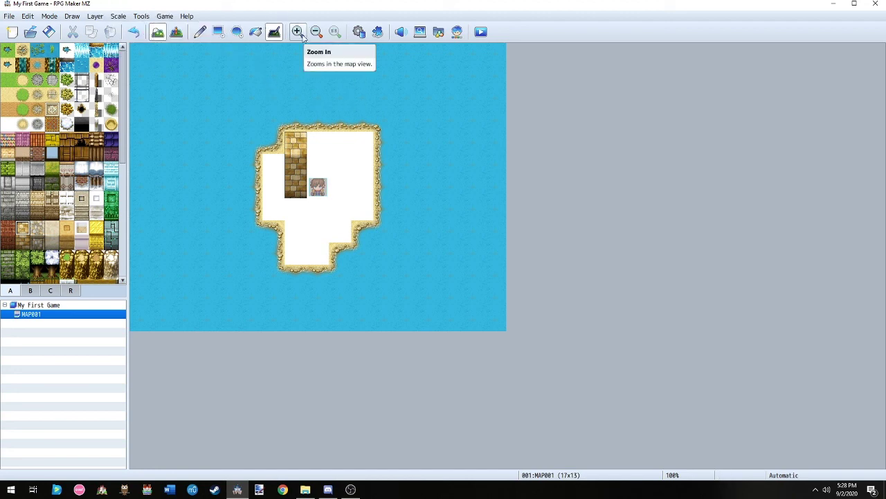
click(302, 35)
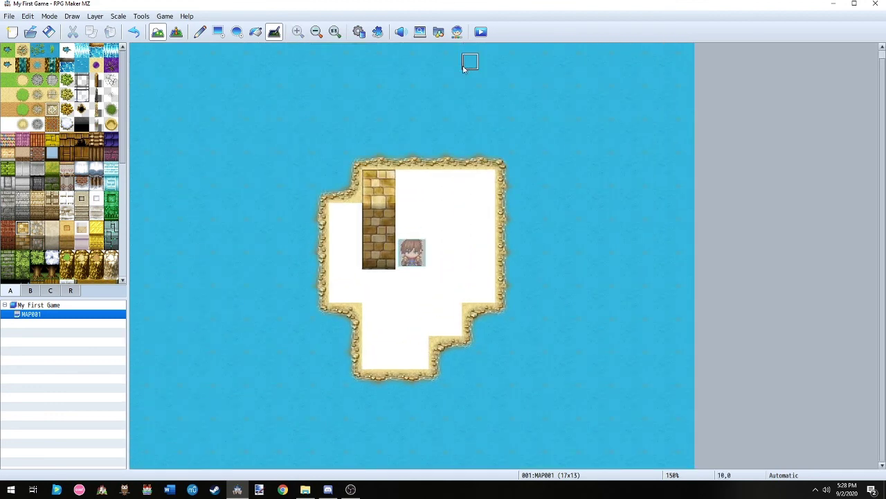
click(316, 33)
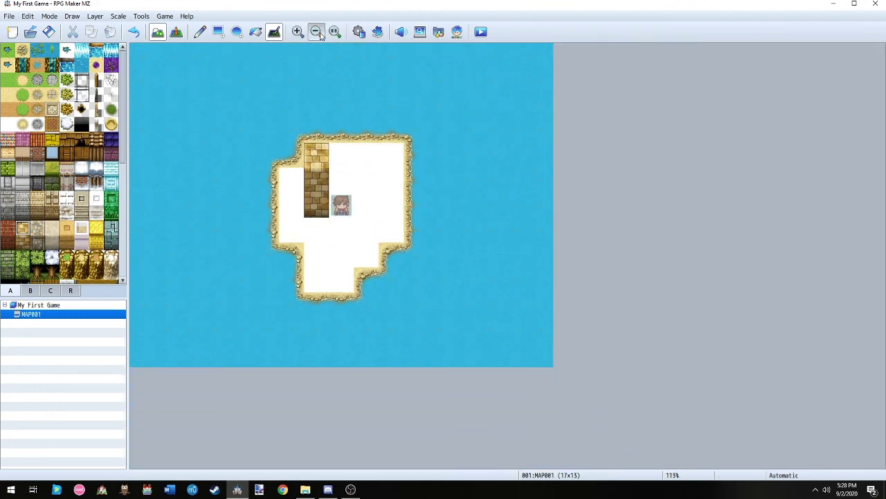
click(318, 34)
click(319, 35)
click(318, 35)
click(316, 36)
click(313, 38)
click(297, 32)
click(298, 32)
click(298, 32)
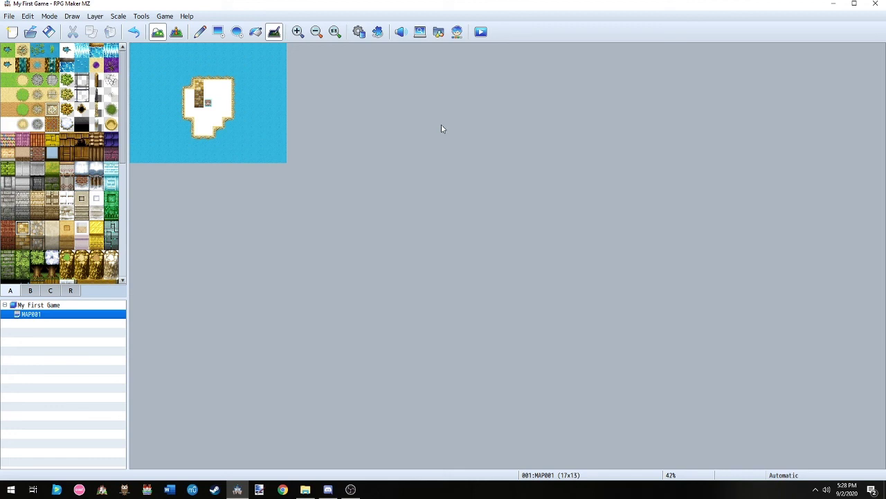
click(336, 32)
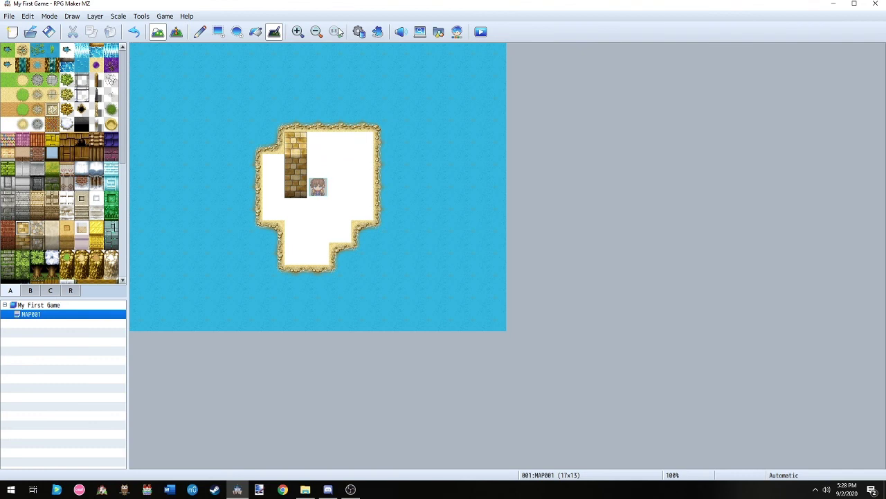
click(137, 14)
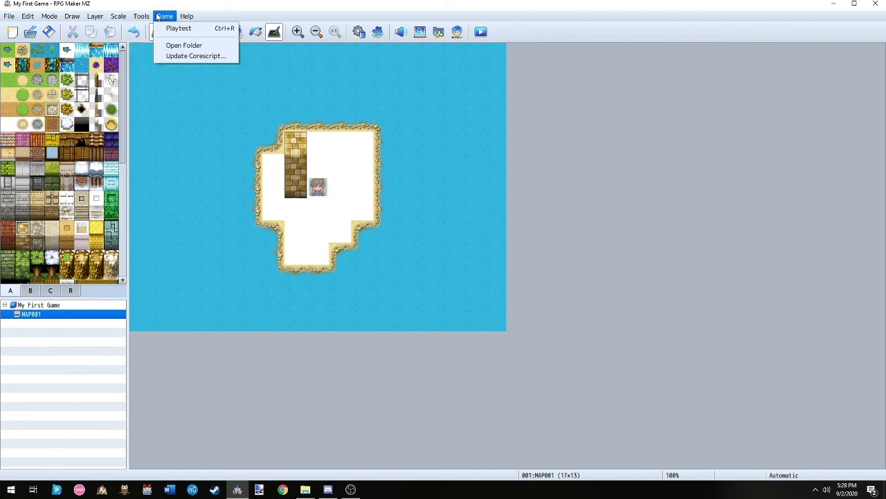
mouse_move(163, 17)
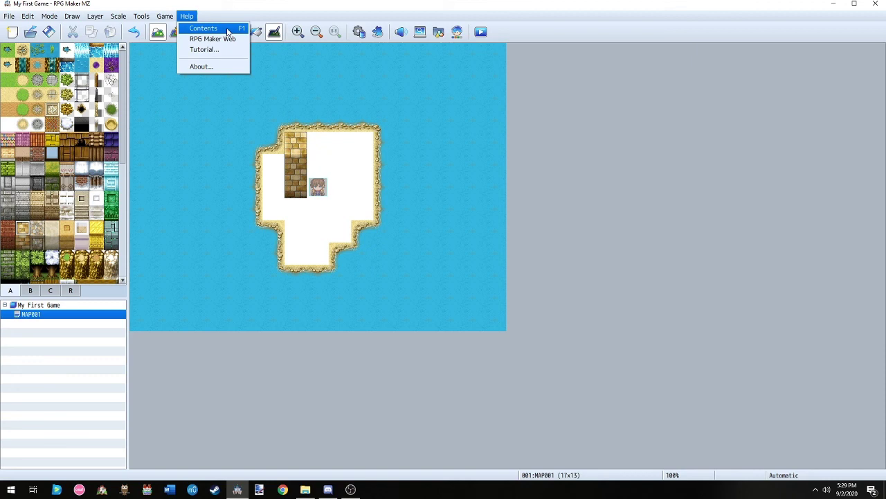
click(240, 14)
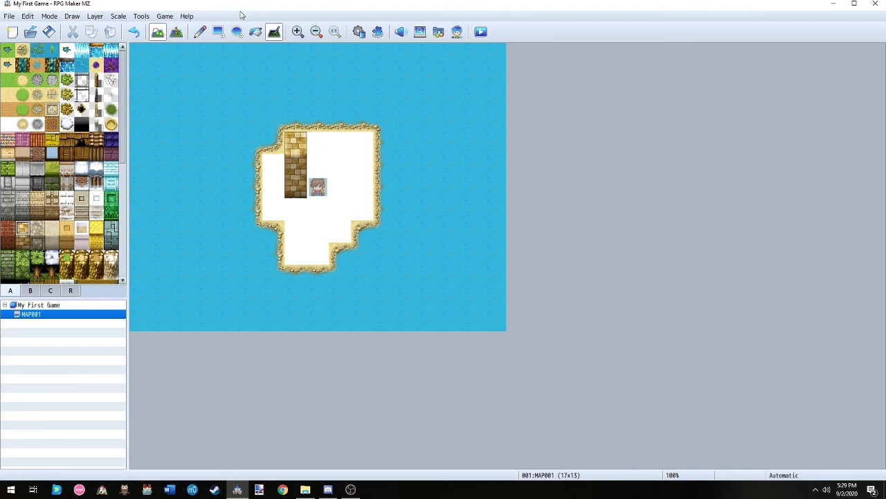
click(163, 17)
mouse_move(117, 18)
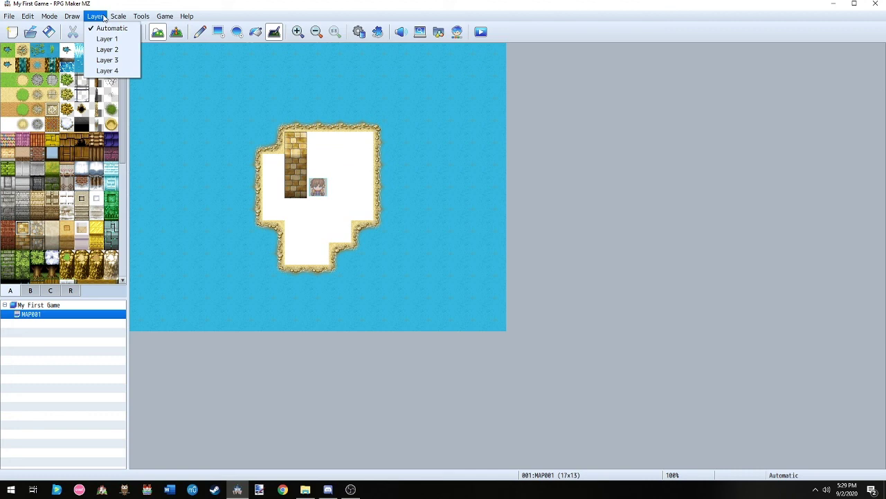
Pencil plain grass over the whole interior of the island, covering the snow and the brick wall
click(8, 79)
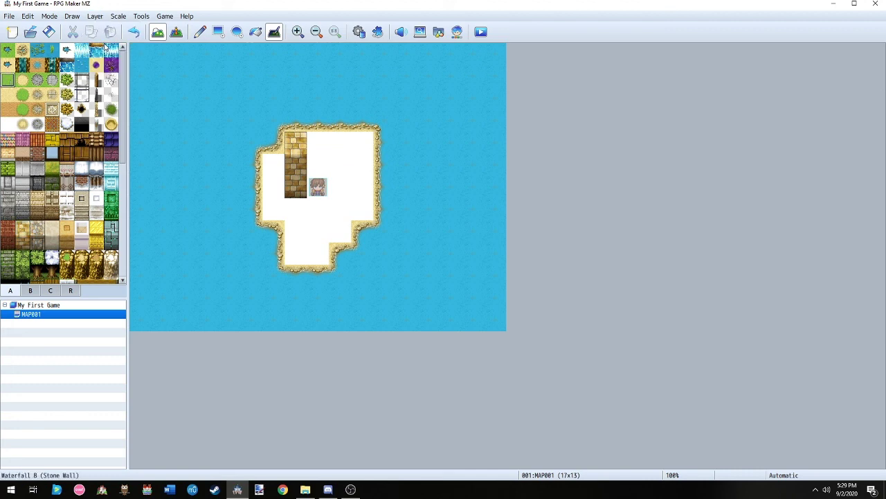
click(199, 32)
mouse_move(295, 142)
mouse_down()
mouse_move(295, 194)
mouse_move(273, 166)
mouse_move(295, 207)
mouse_move(293, 252)
mouse_move(325, 233)
mouse_move(339, 208)
mouse_move(318, 167)
mouse_move(341, 177)
mouse_move(356, 156)
mouse_move(362, 206)
mouse_up()
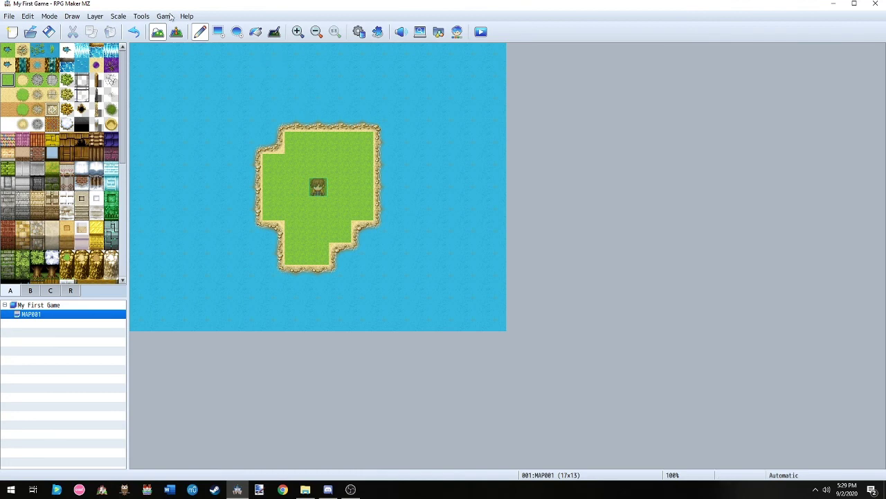
Paint a ring of sandy path tiles around the grass, extended one tile farther north at the northwest corner
click(95, 16)
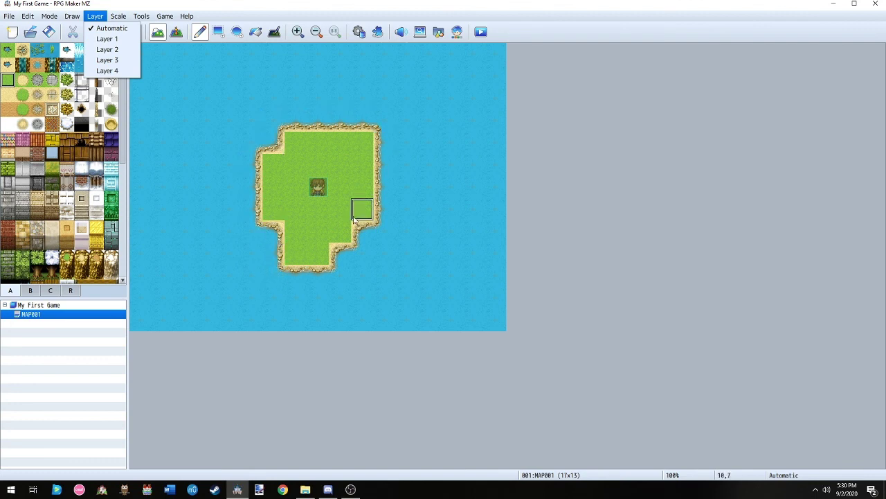
click(23, 80)
mouse_move(296, 98)
mouse_down()
mouse_move(297, 119)
mouse_move(383, 119)
mouse_move(379, 234)
mouse_move(318, 274)
mouse_move(273, 273)
mouse_move(252, 187)
mouse_move(251, 143)
mouse_move(296, 97)
mouse_up()
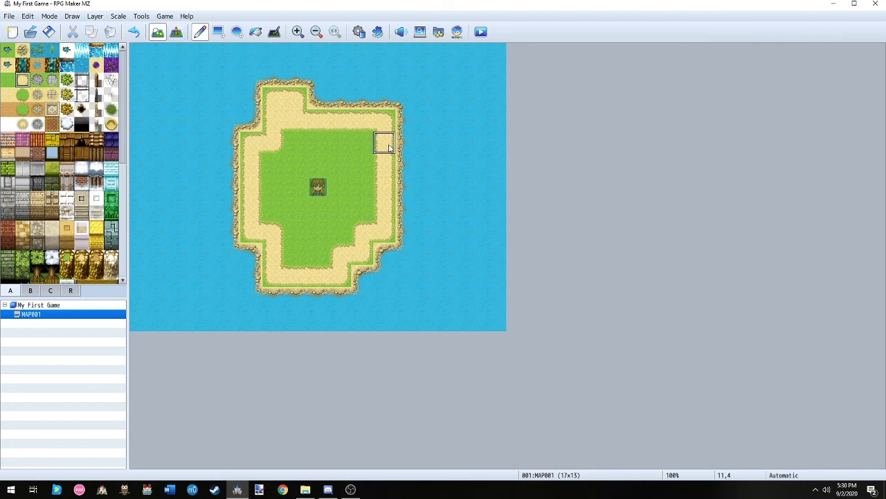
On Layer 1, paint a house north of the player's start with a four-by-two brown brick wall and an orange roof of the same size above
click(95, 16)
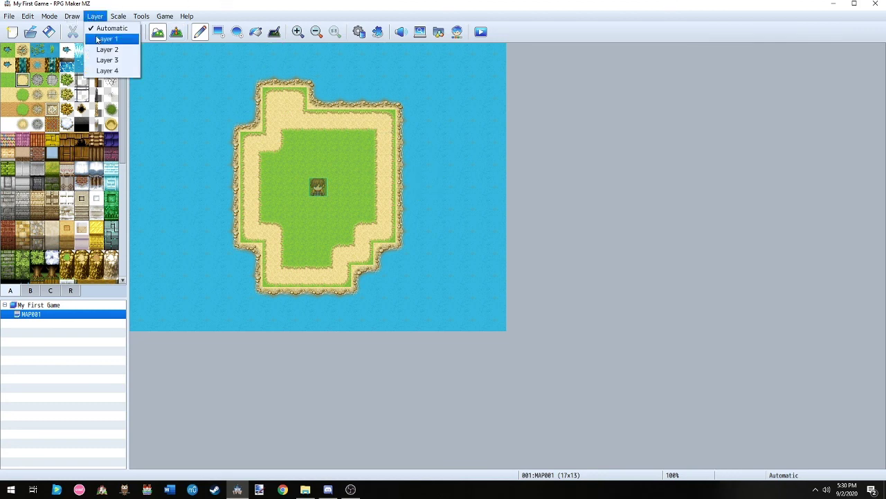
click(100, 39)
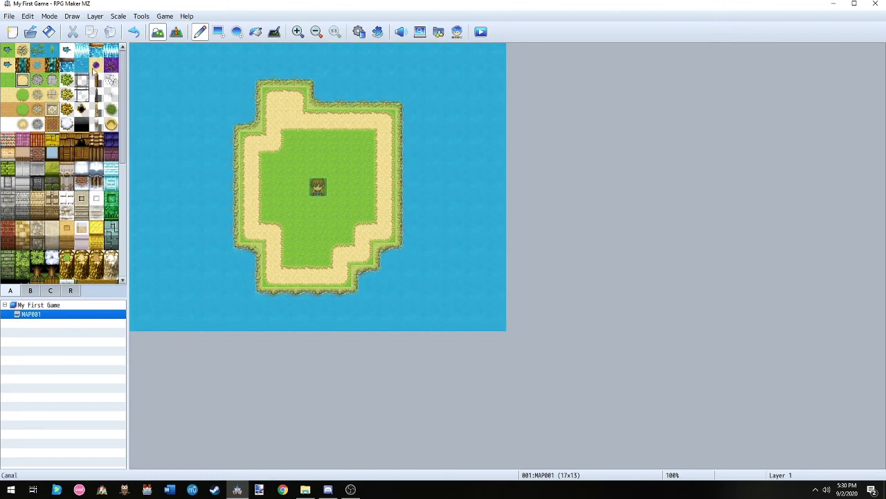
click(38, 153)
click(97, 15)
mouse_move(296, 165)
mouse_down()
mouse_move(320, 140)
mouse_move(319, 162)
mouse_move(342, 145)
mouse_move(356, 152)
mouse_up()
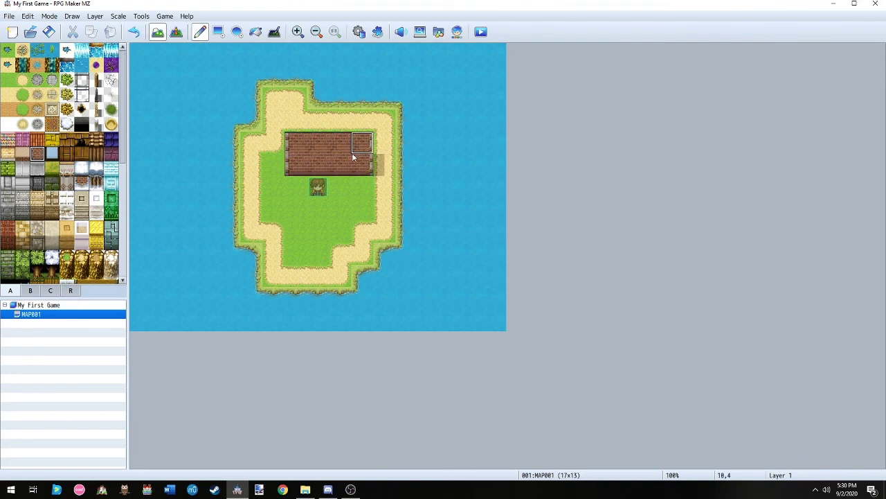
click(38, 139)
mouse_move(308, 127)
mouse_down()
mouse_move(304, 100)
mouse_move(320, 117)
mouse_move(340, 97)
mouse_move(363, 122)
mouse_up()
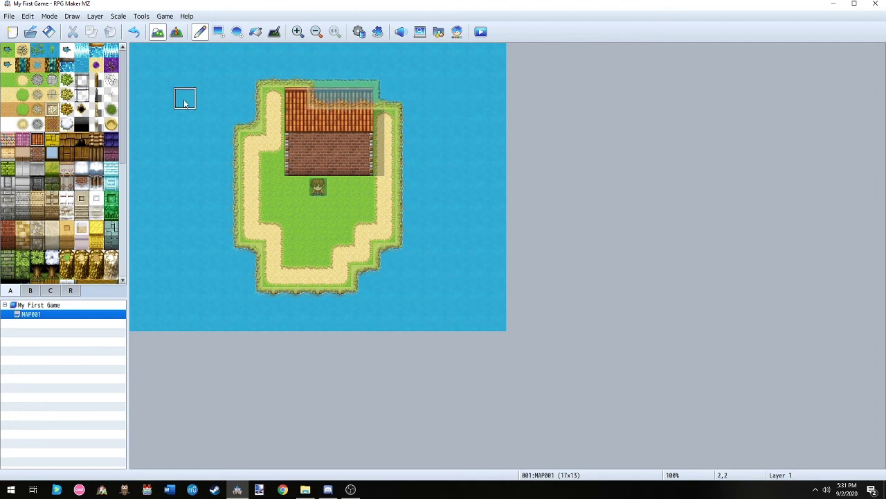
On Layer 2, paint green bushes across the grass to the west, south and east of the player's start
click(100, 18)
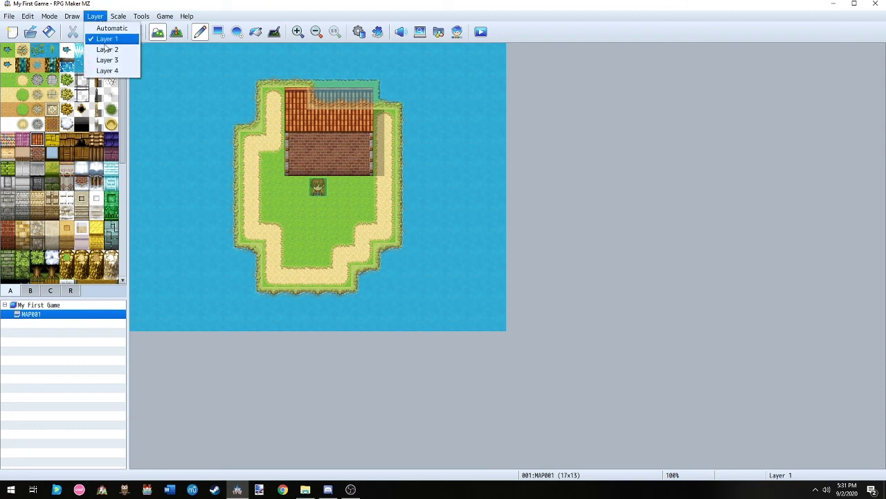
click(107, 50)
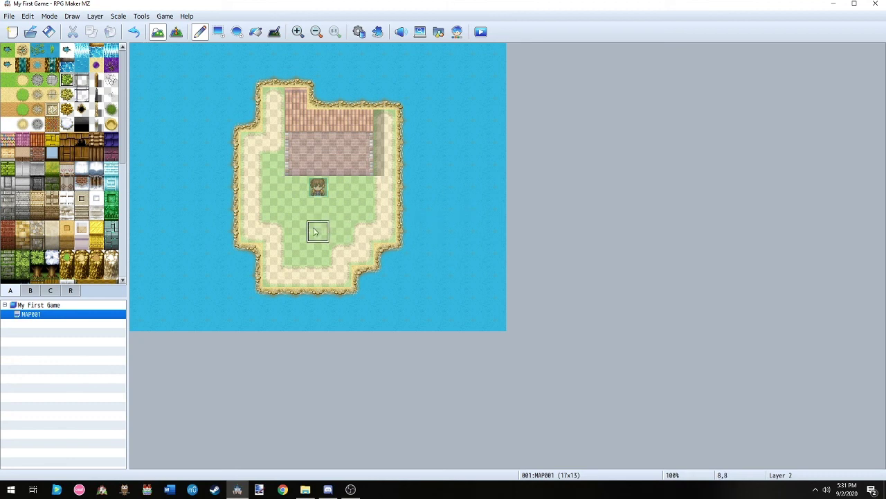
mouse_move(362, 206)
mouse_down()
mouse_move(342, 212)
mouse_move(319, 248)
mouse_move(296, 242)
mouse_move(273, 209)
mouse_move(273, 164)
mouse_up()
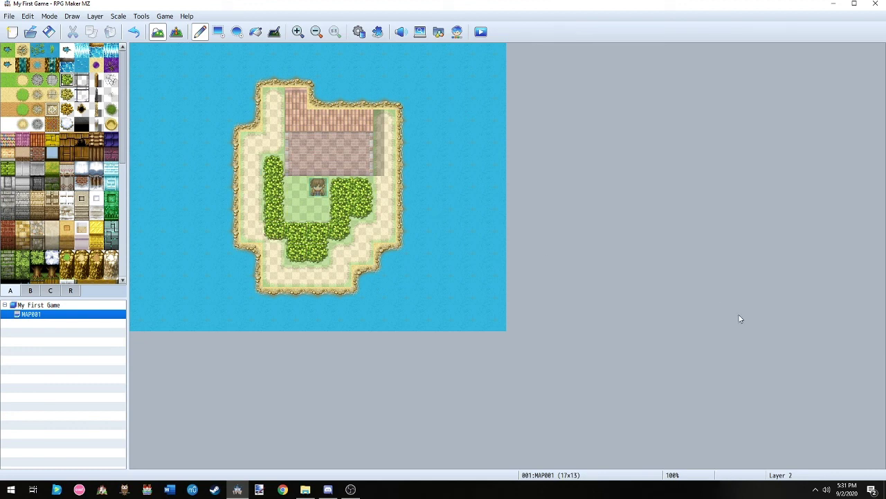
On Layer 3, place a Large Tree from the B tiles just south of the player's start
click(94, 16)
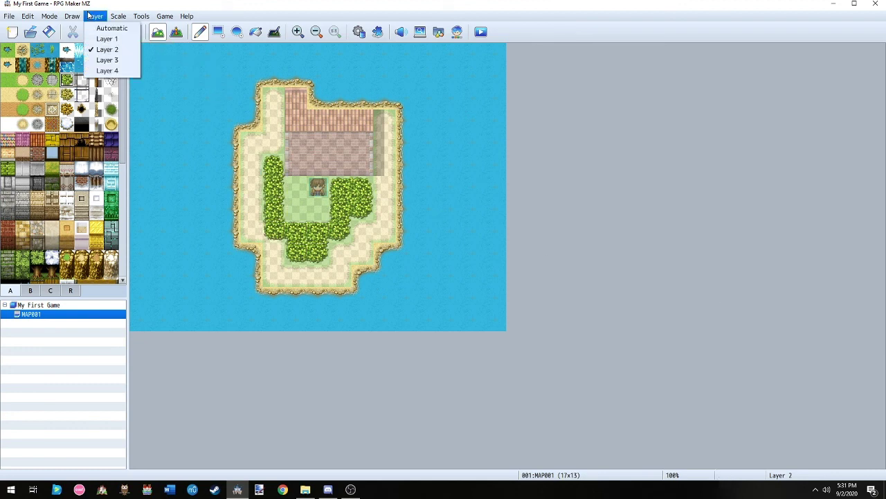
click(116, 60)
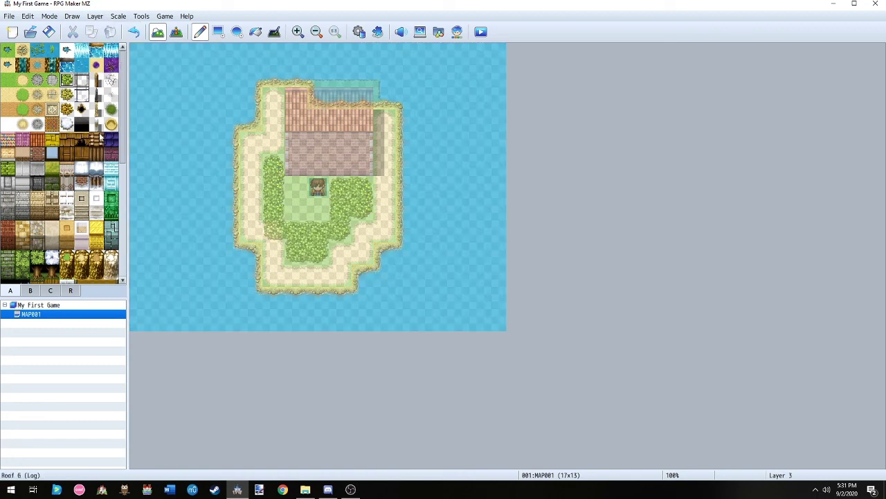
scroll(62, 163, down, 2)
scroll(63, 162, down, 2)
click(30, 290)
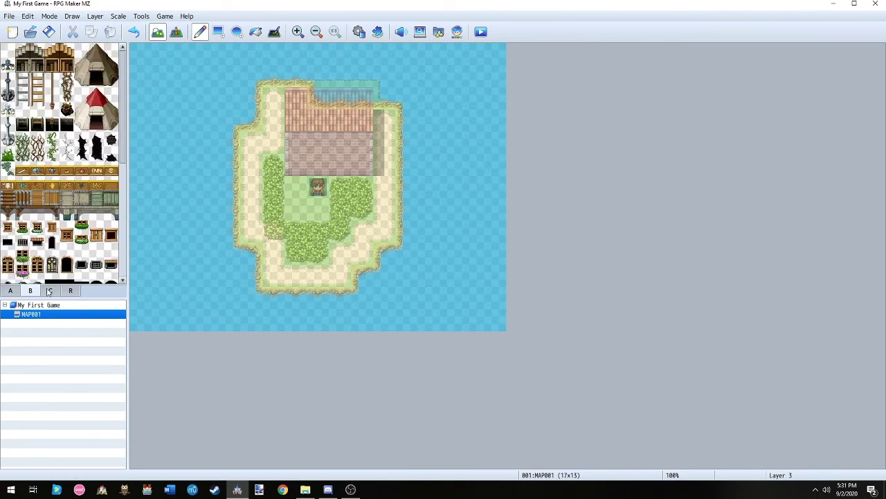
scroll(10, 138, down, 2)
scroll(14, 197, down, 3)
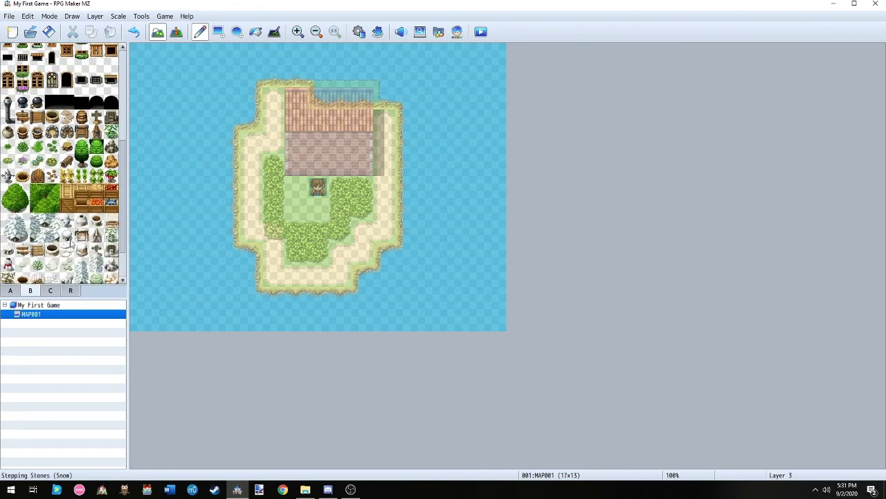
click(15, 198)
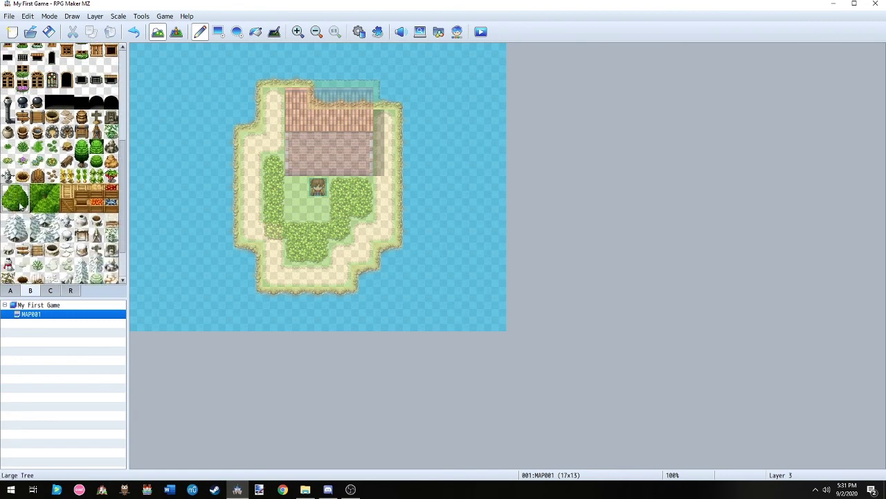
click(291, 207)
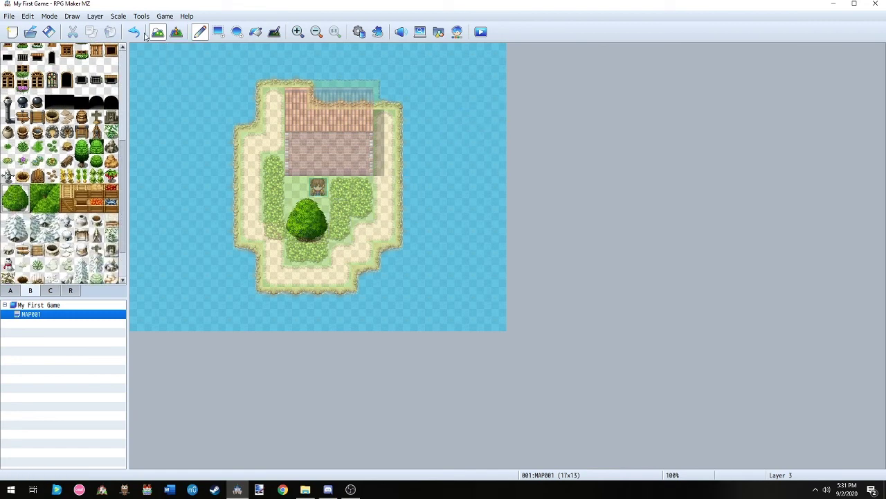
On Layer 4, place purple flowers over the large tree's northeast and southwest quarters
click(97, 17)
click(98, 16)
click(98, 17)
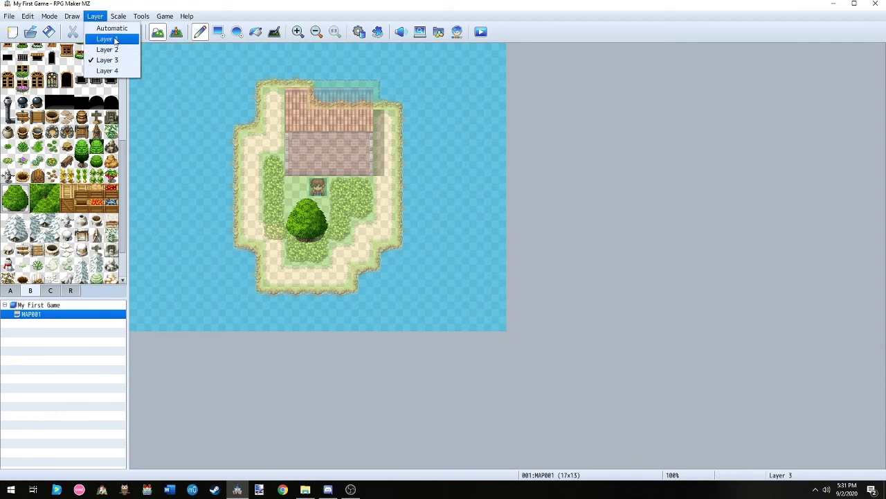
click(108, 71)
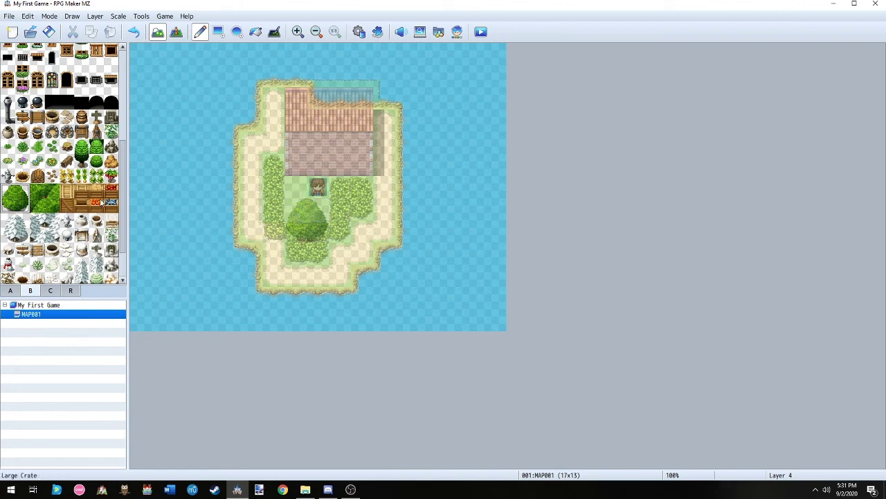
click(22, 161)
click(318, 209)
click(295, 231)
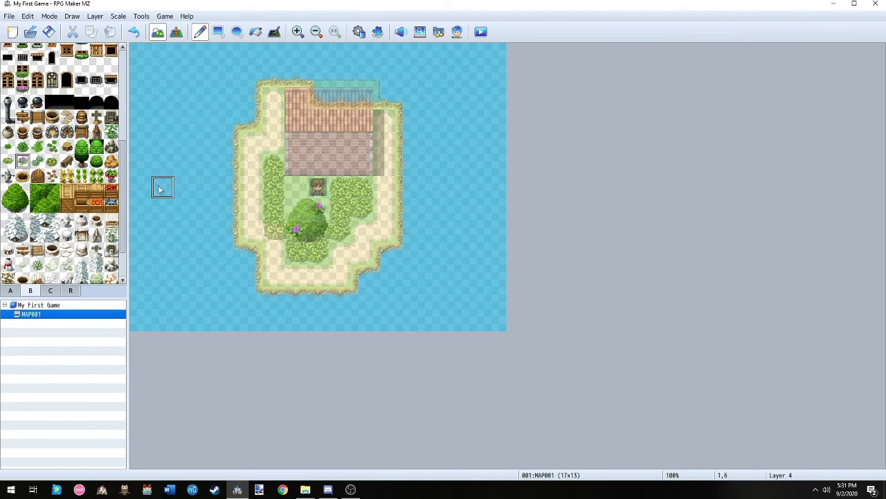
View the map with the Automatic layer setting and undo the two flower placements
click(95, 16)
click(109, 28)
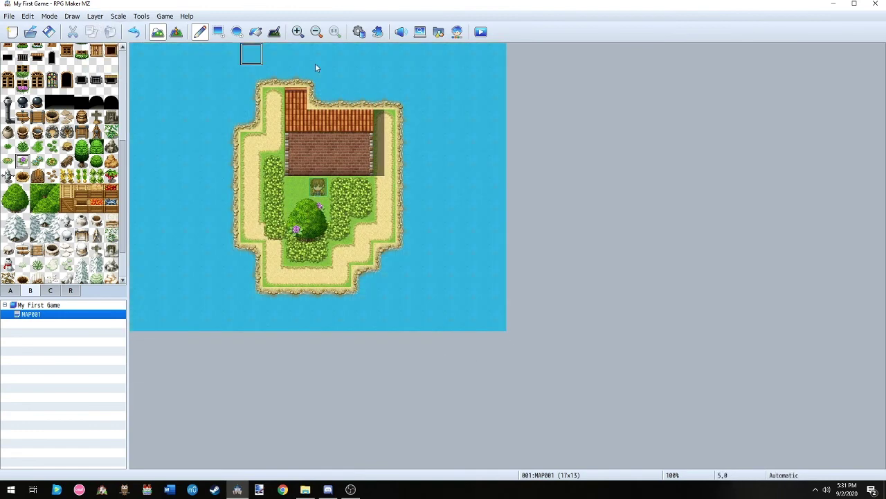
click(134, 31)
click(133, 32)
On Layer 4, place a purple flower over the large tree's southwest quarter, check the map in Automatic, and return to Layer 4
click(96, 15)
click(110, 70)
click(296, 230)
click(96, 15)
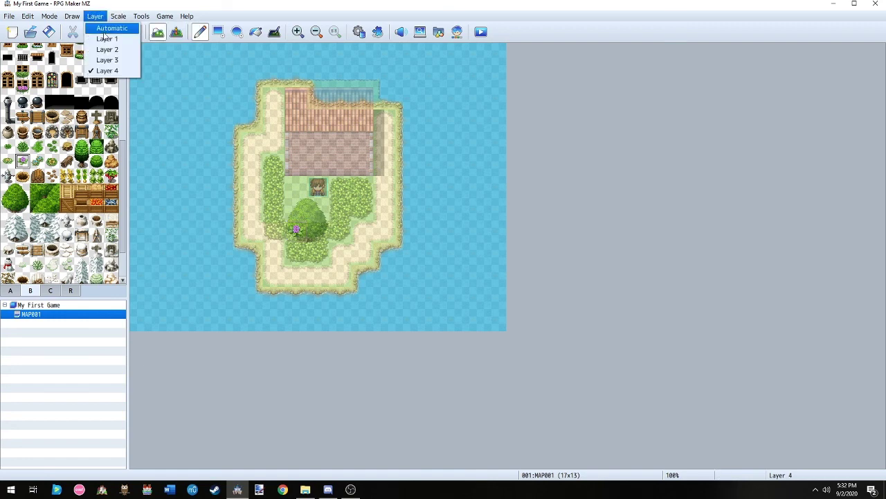
click(111, 27)
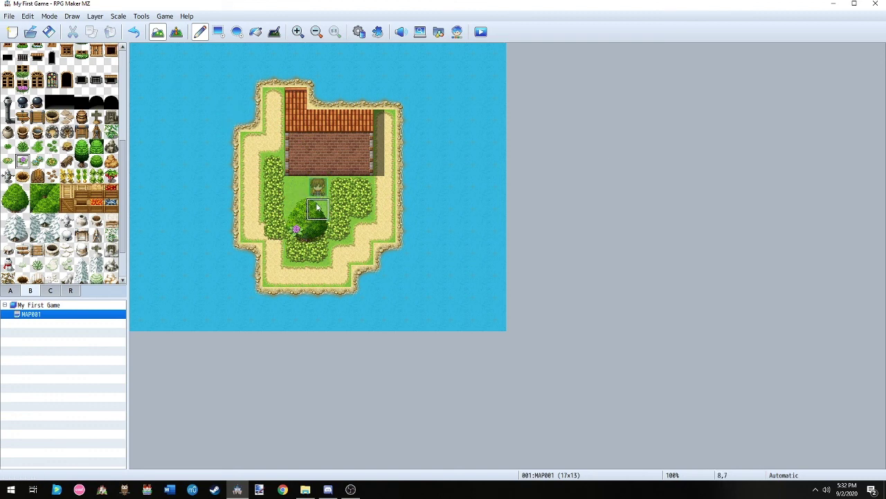
click(99, 16)
click(108, 71)
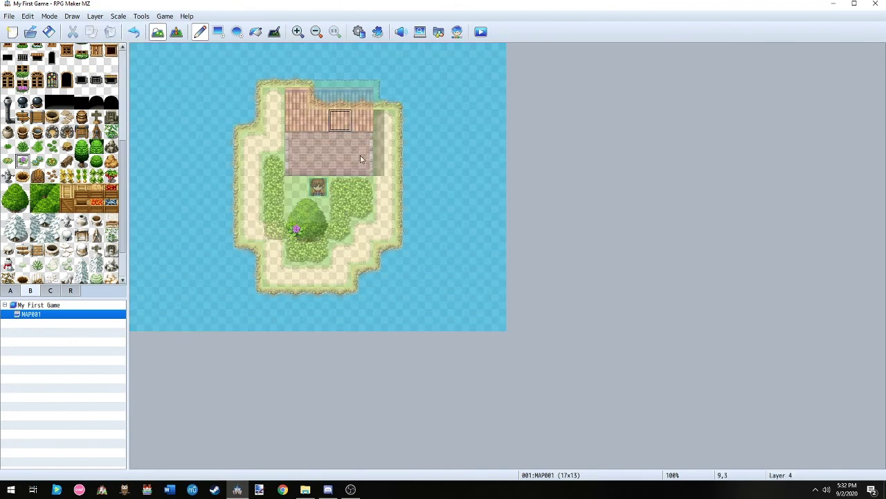
Place a purple flower on Layer 4 over the large tree's northeast quarter and return to the Automatic layer setting
click(317, 208)
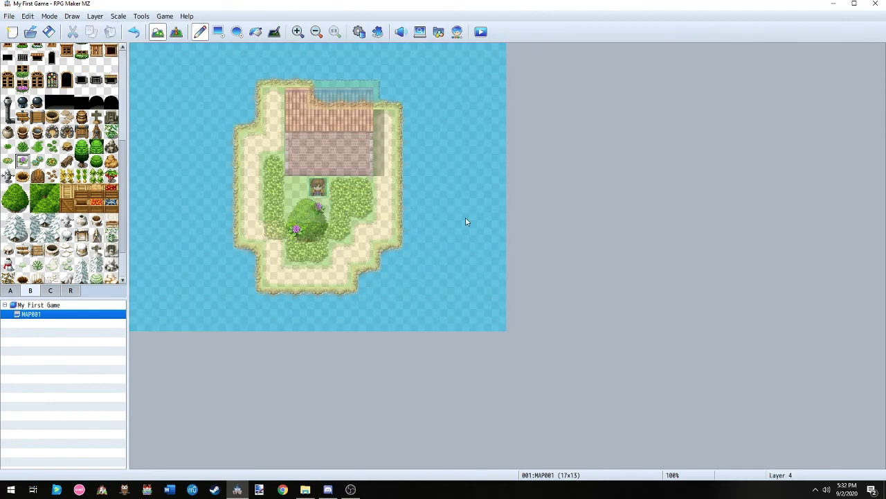
click(89, 18)
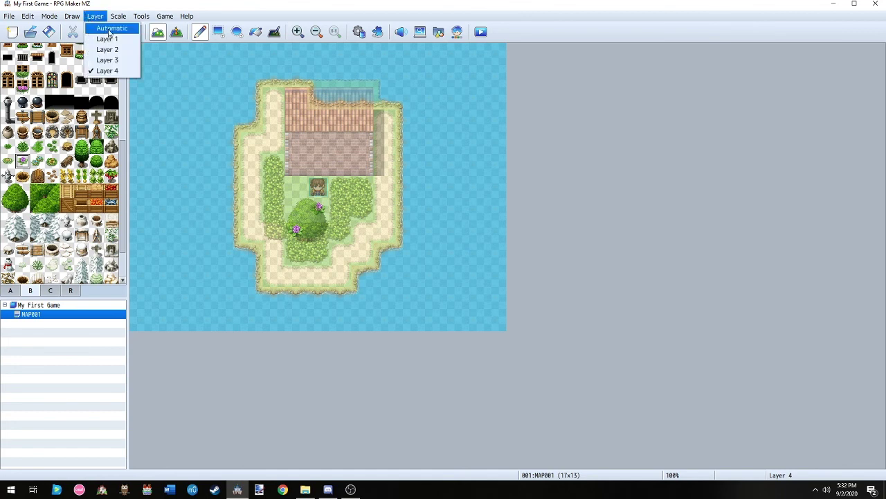
click(110, 29)
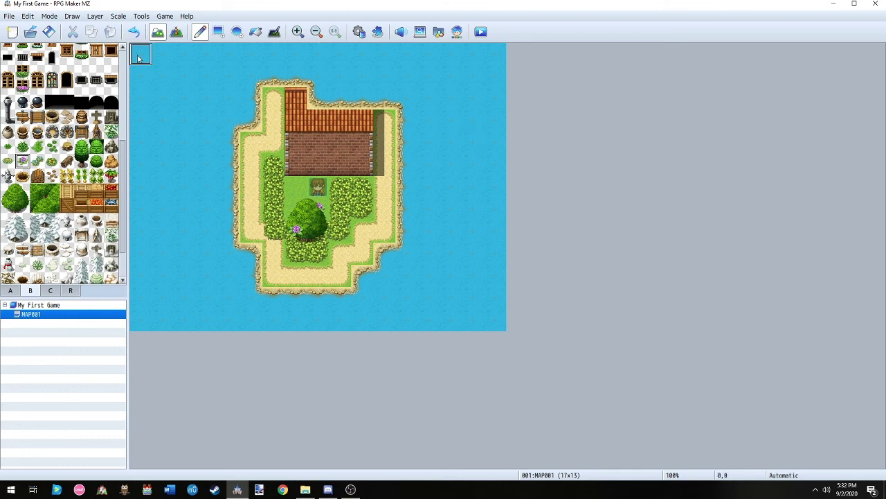
Look through the Scale and Tools commands and browse the A, B, C and R tile sets
click(101, 16)
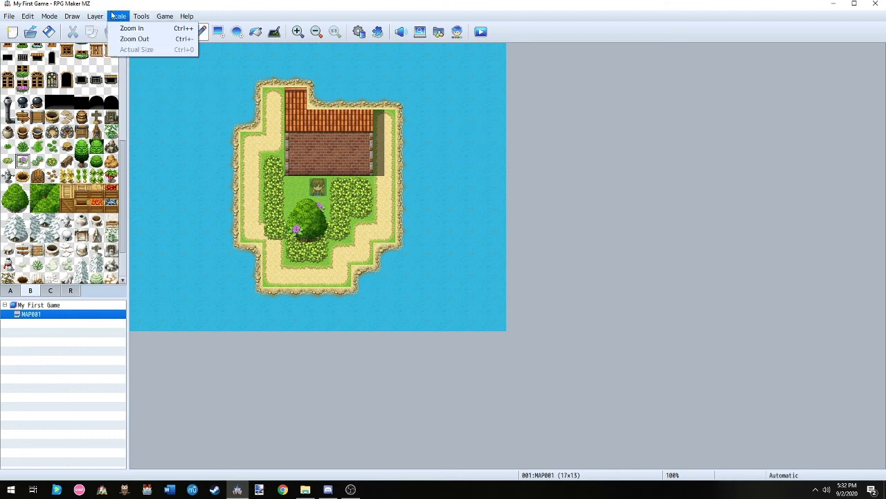
click(11, 292)
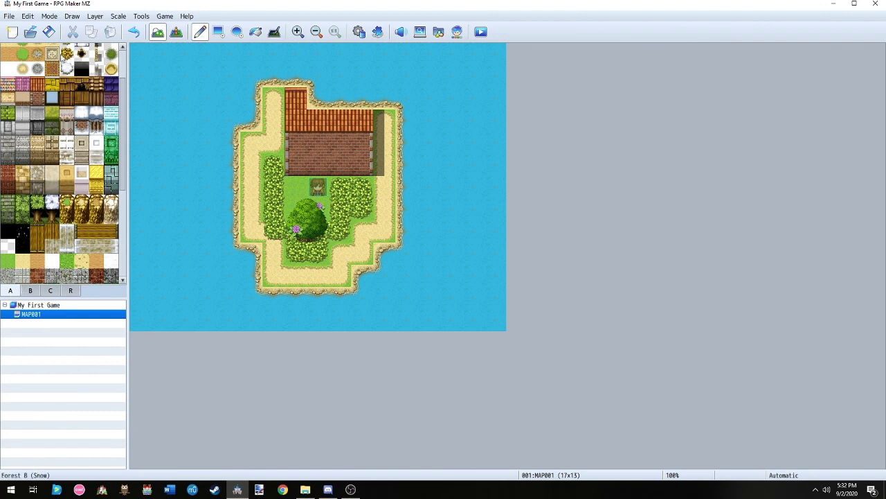
click(119, 18)
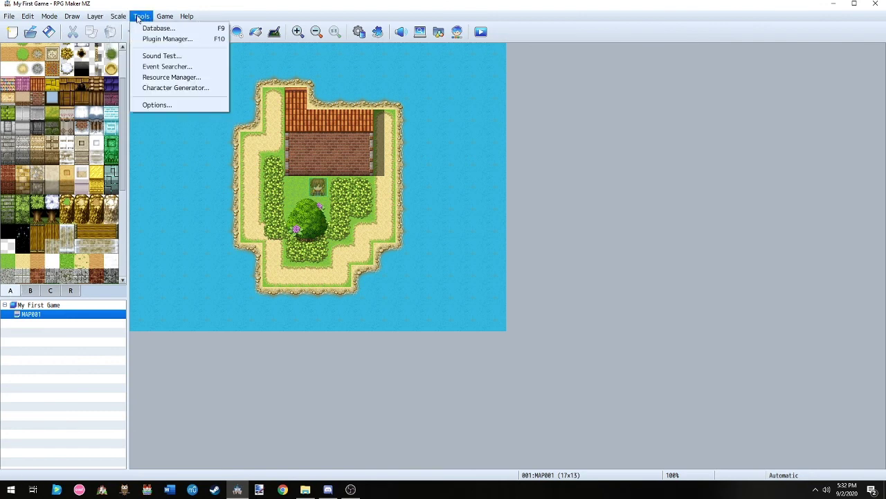
mouse_move(119, 19)
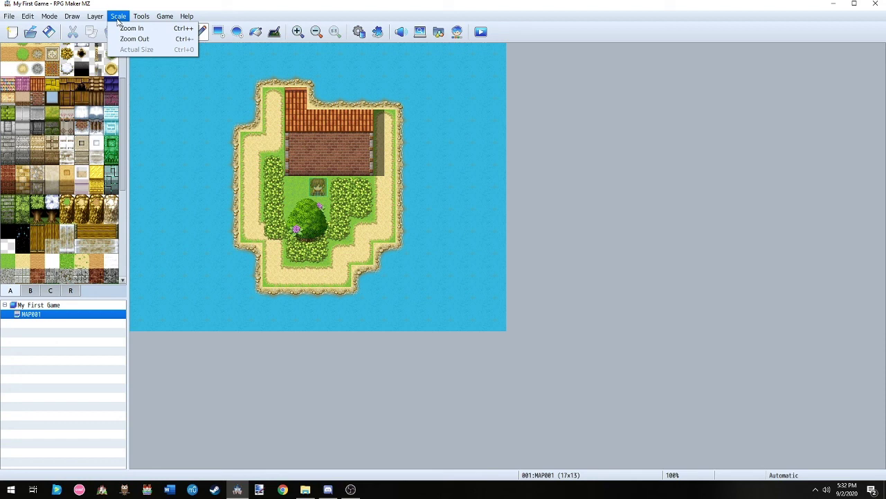
click(28, 291)
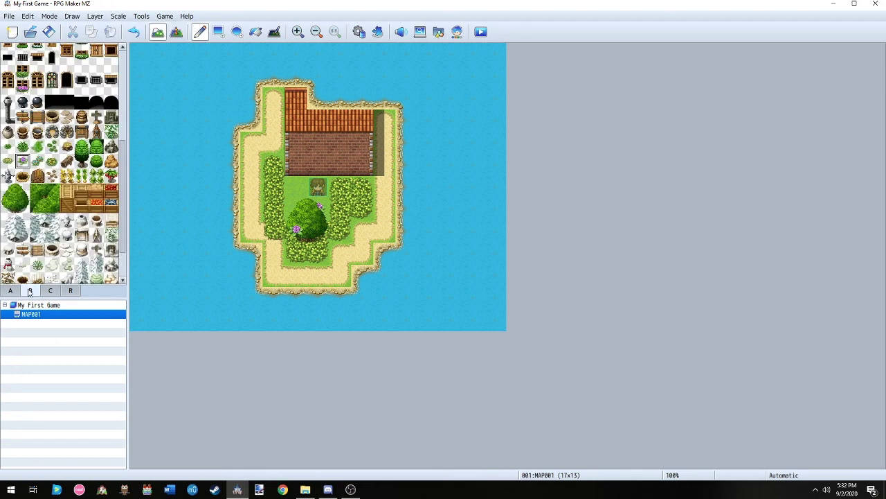
click(51, 291)
click(70, 290)
click(30, 290)
Delete MAP001 and create a new 17 by 13 map with the 0001 Overworld tileset and default settings
right_click(102, 313)
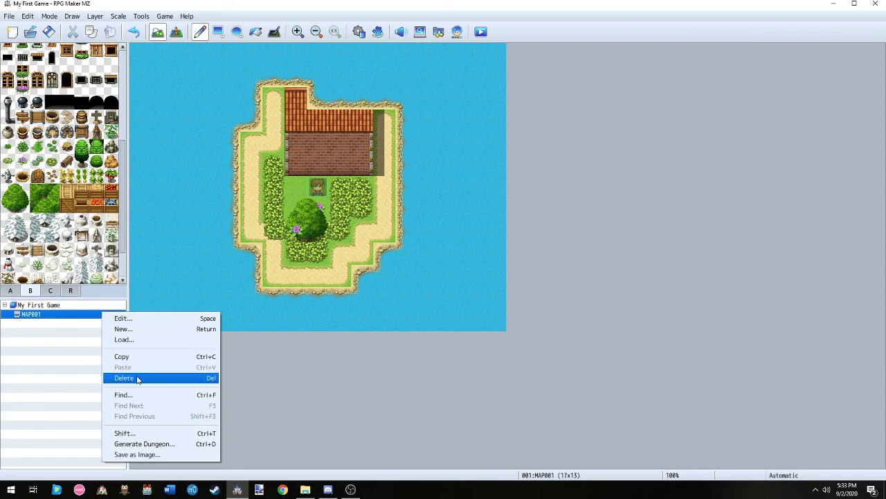
click(136, 378)
click(426, 259)
right_click(76, 305)
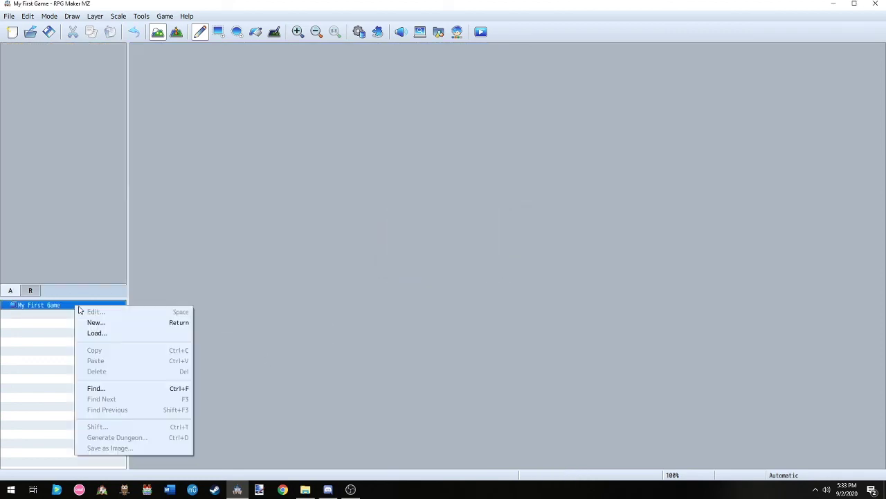
click(95, 322)
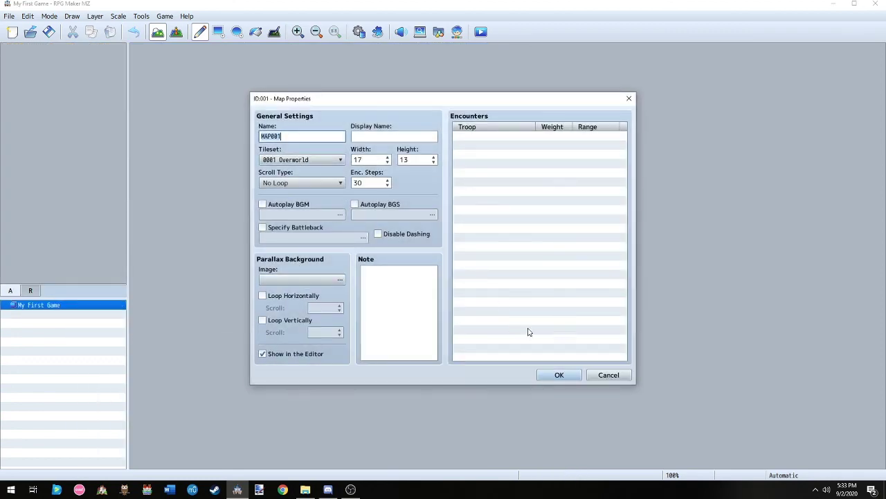
click(551, 373)
Flood fill the whole new map with the plain green grass tile
click(10, 83)
click(255, 32)
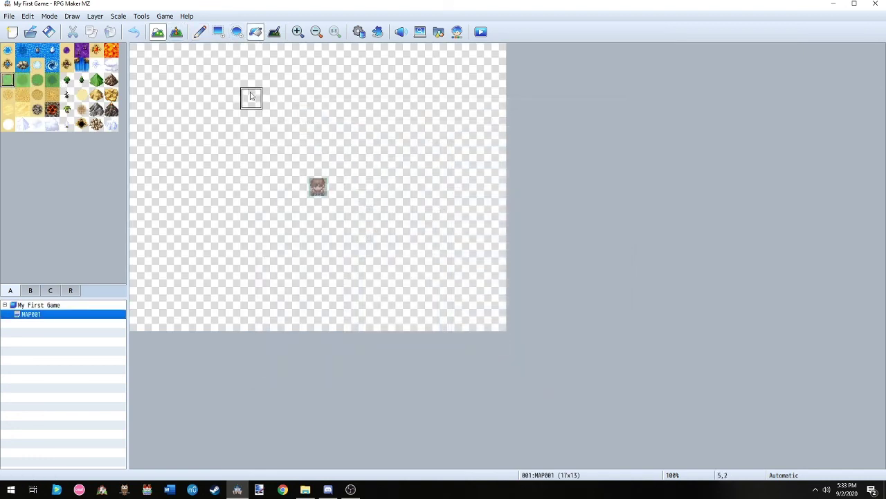
click(340, 121)
Inspect the versions offered for overwriting in the Corescript Updater and leave it without updating
click(165, 16)
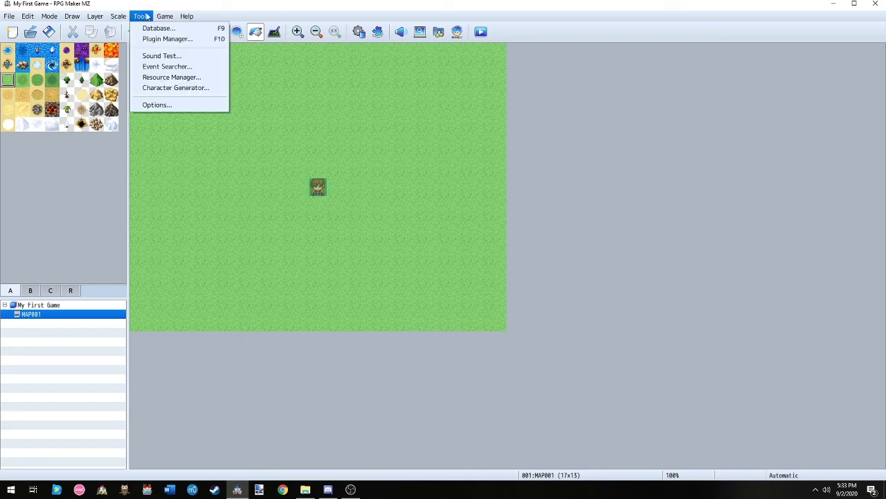
mouse_move(162, 16)
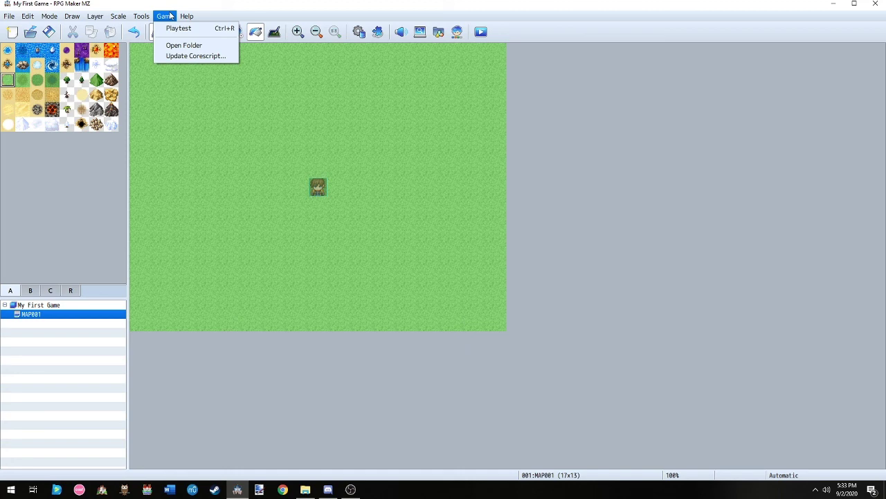
click(163, 55)
click(453, 258)
click(453, 267)
click(473, 258)
click(472, 267)
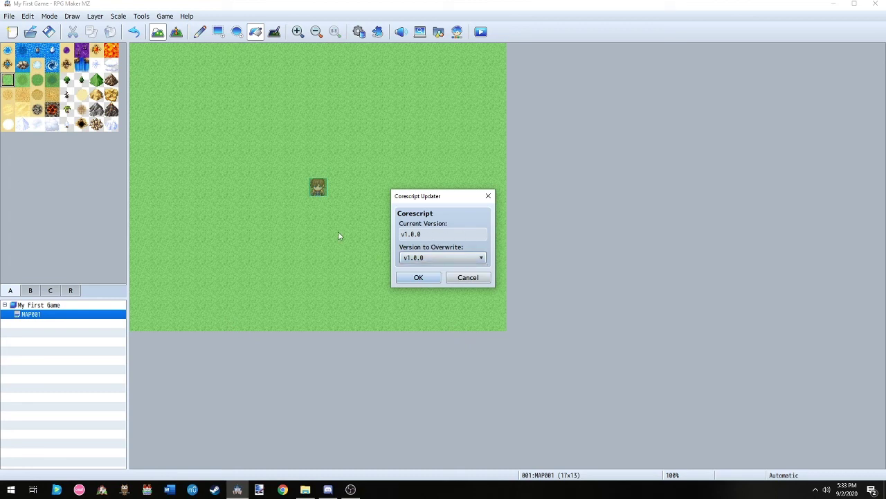
click(441, 258)
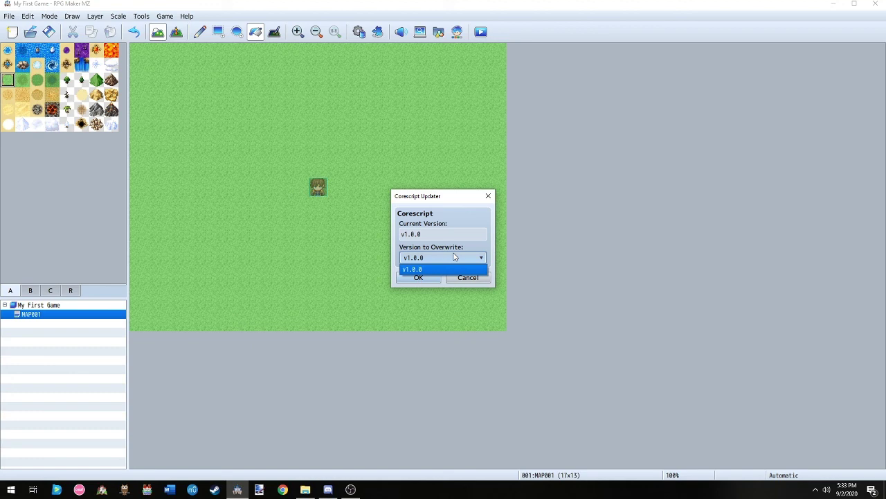
click(454, 257)
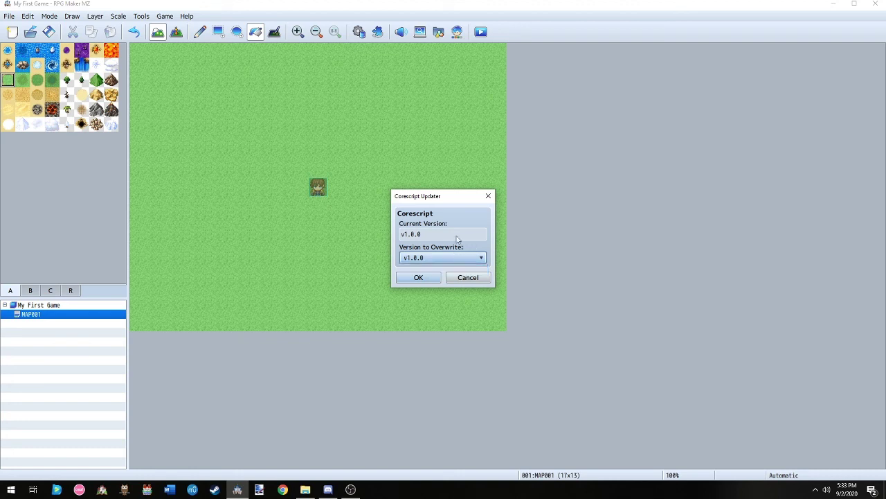
click(465, 276)
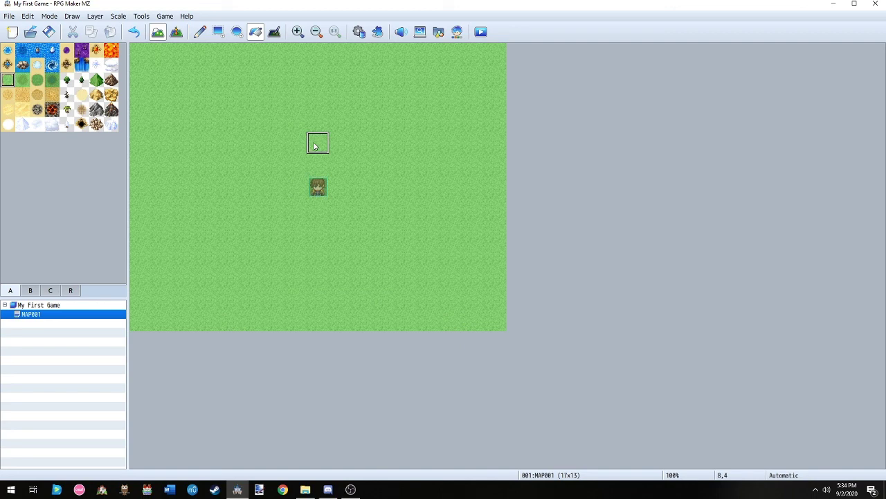
View the project's myFirstGame folder in File Explorer, then close it
click(165, 16)
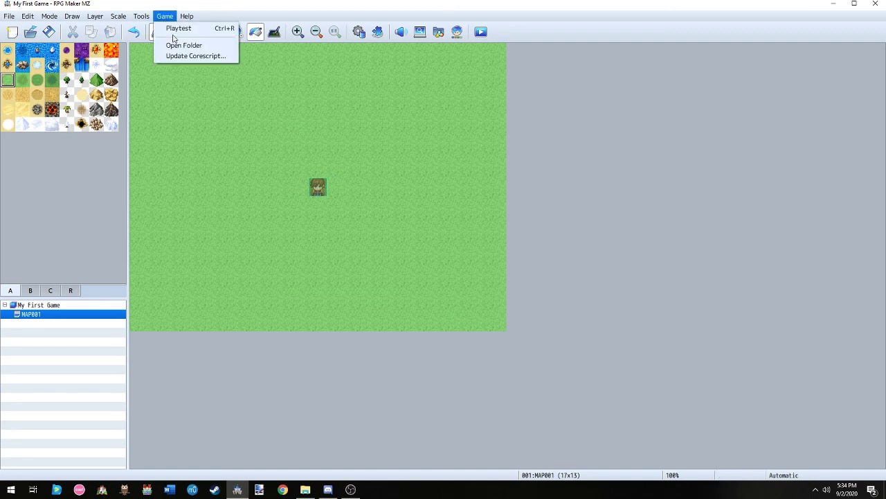
click(174, 45)
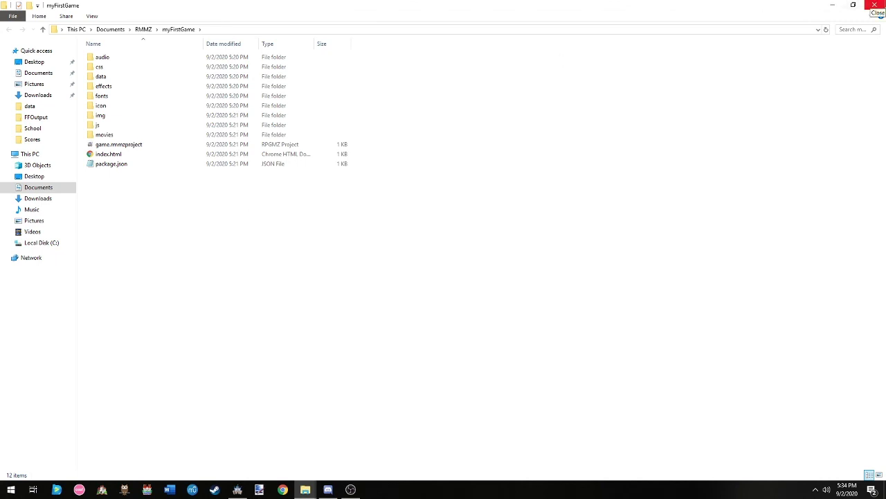
click(875, 6)
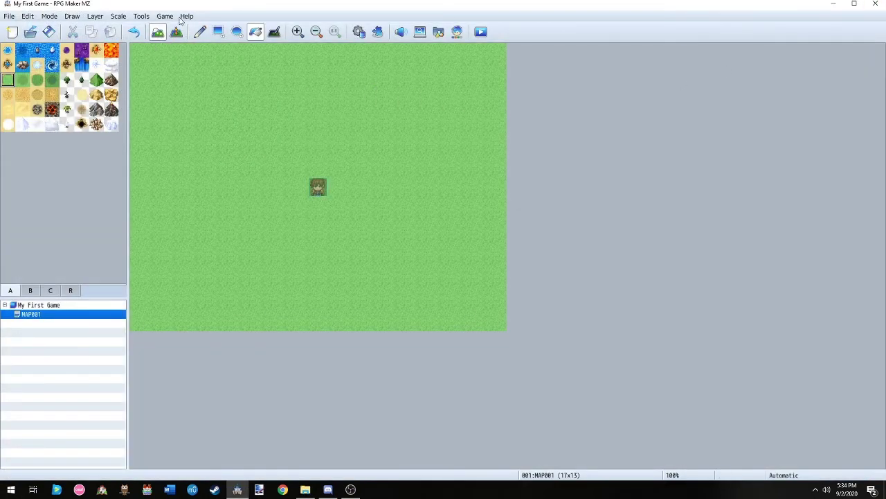
Save the game's changes, run a playtest and close the game window
click(149, 18)
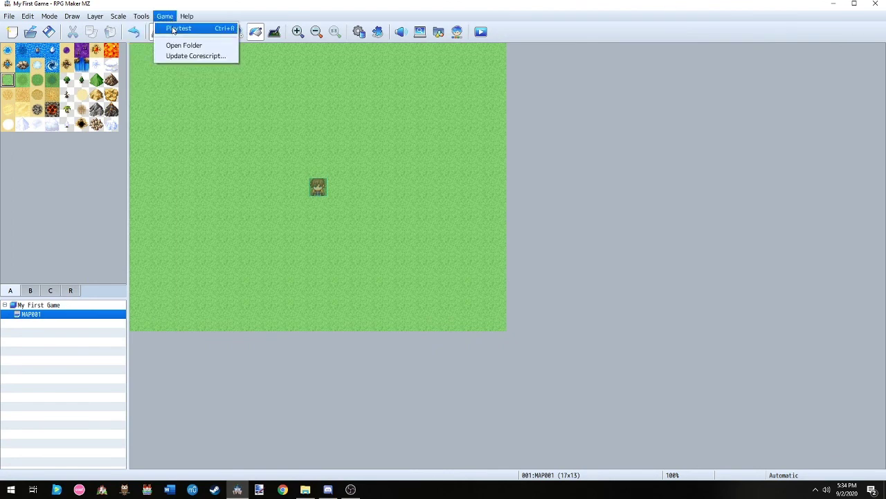
click(173, 30)
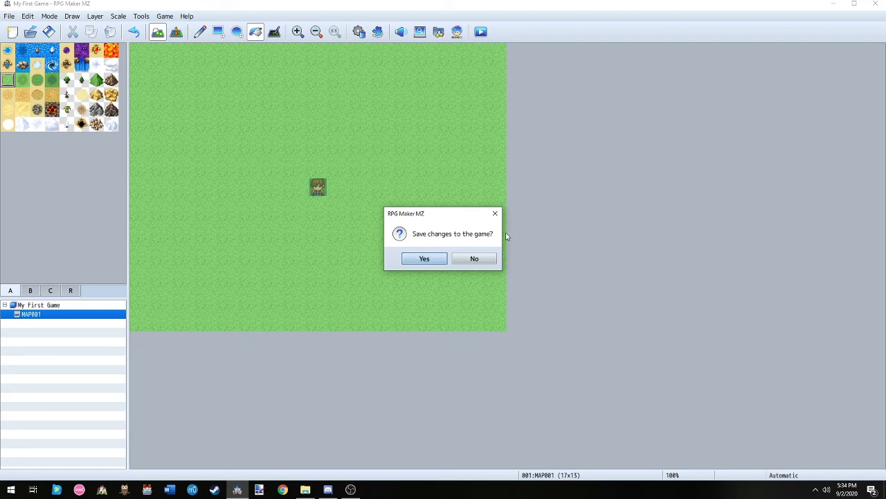
click(440, 265)
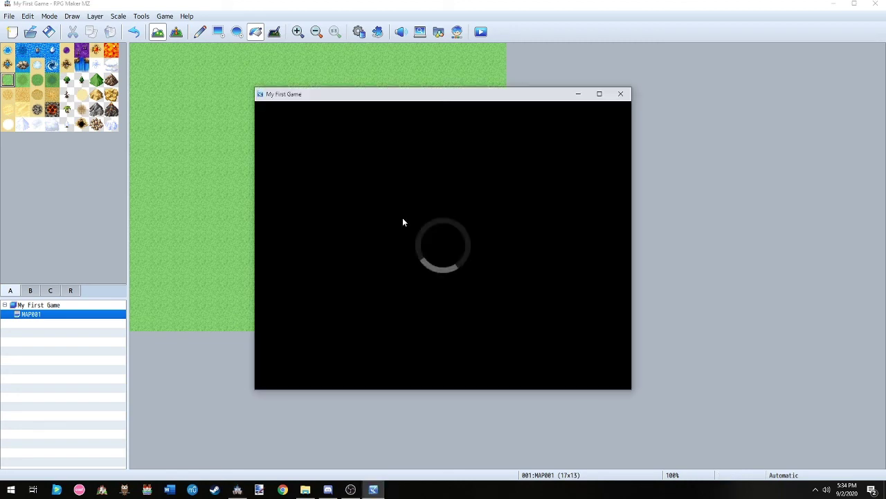
click(622, 95)
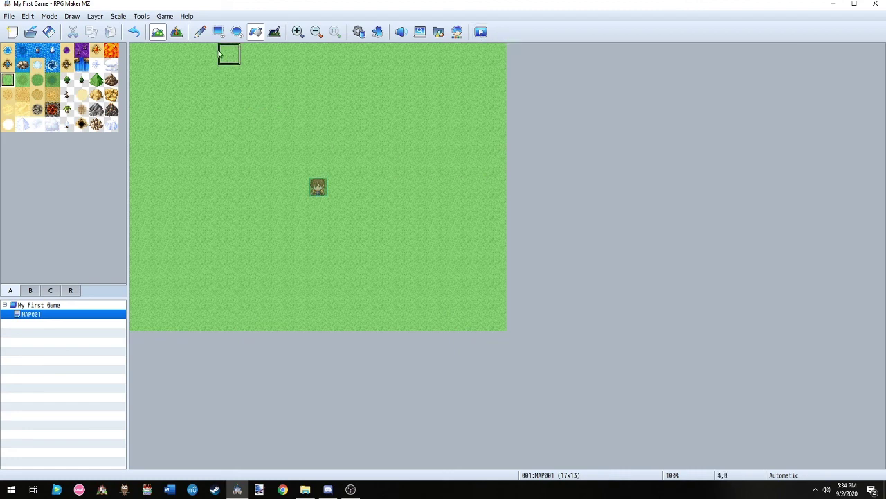
click(165, 16)
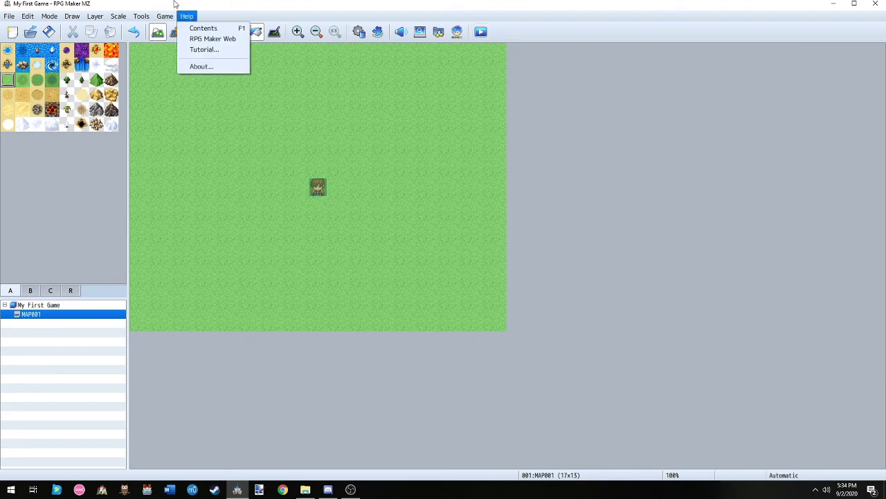
click(537, 55)
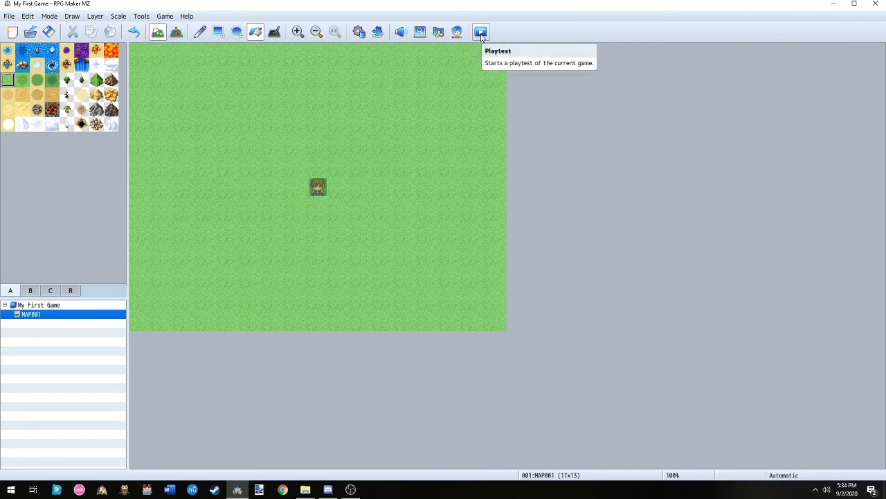
Review the editor's Options for transparent color, map grid and UI, and close them without changes
click(164, 16)
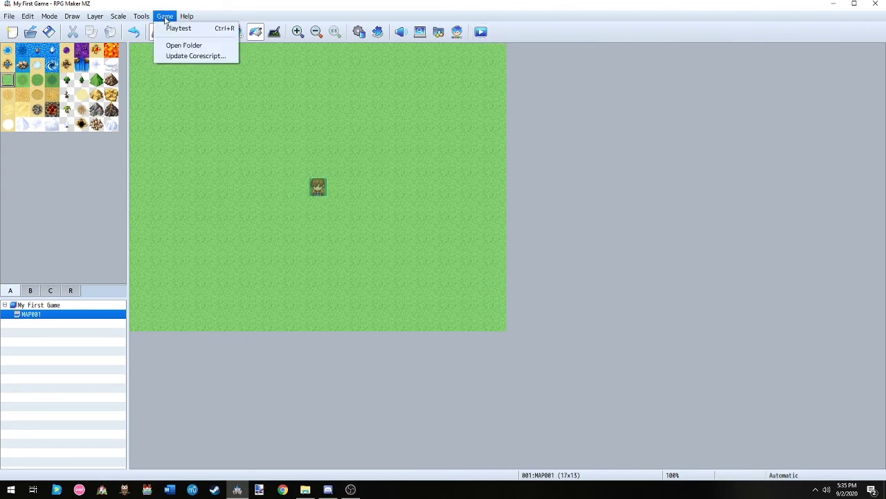
mouse_move(144, 19)
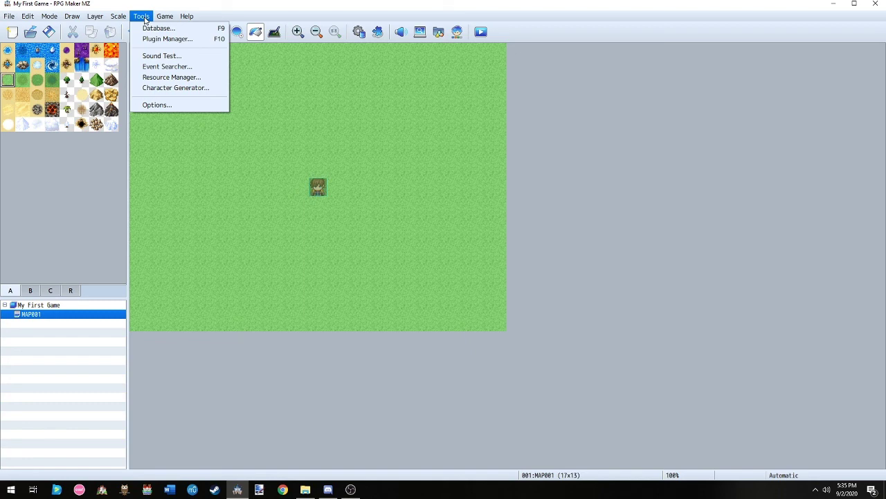
click(165, 106)
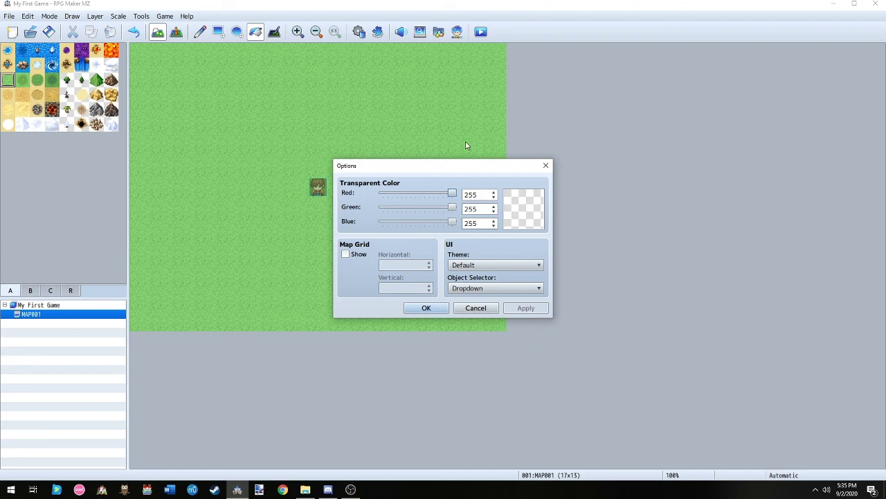
click(306, 490)
click(305, 489)
click(546, 166)
Browse the project's image folders in the Resource Manager, ending at img/sv_actors
click(419, 32)
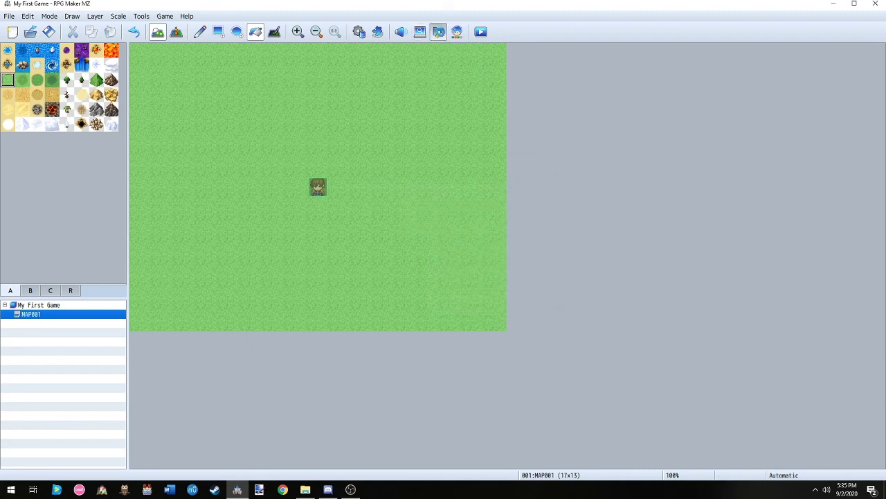
click(379, 201)
click(381, 184)
click(387, 196)
click(440, 167)
click(362, 210)
click(356, 229)
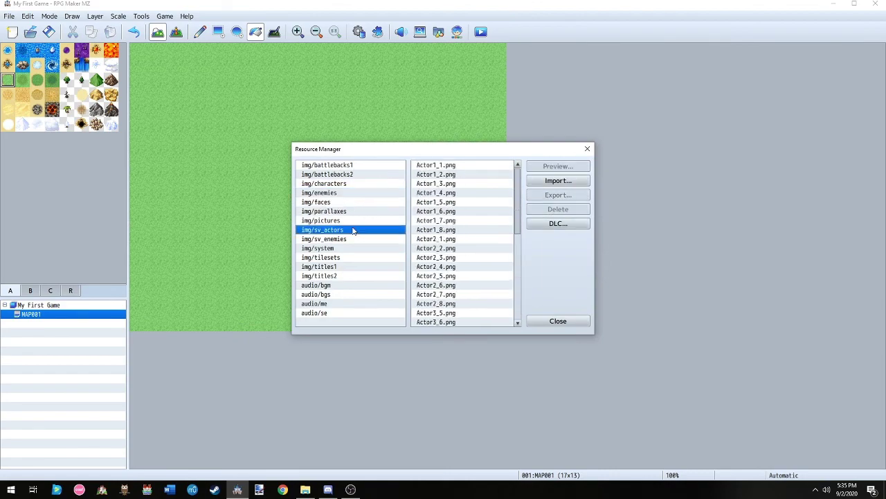
Preview the Actor1_1.png battler sheet and close the Resource Manager
click(449, 167)
click(567, 166)
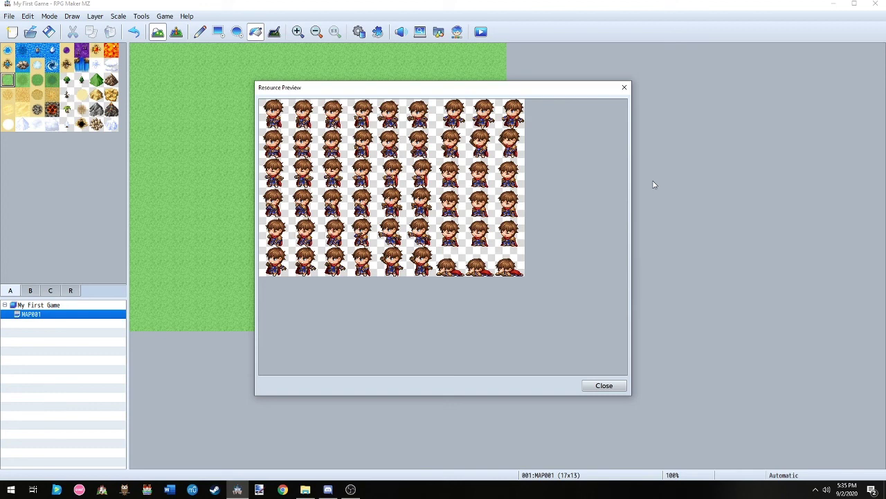
click(595, 380)
click(558, 321)
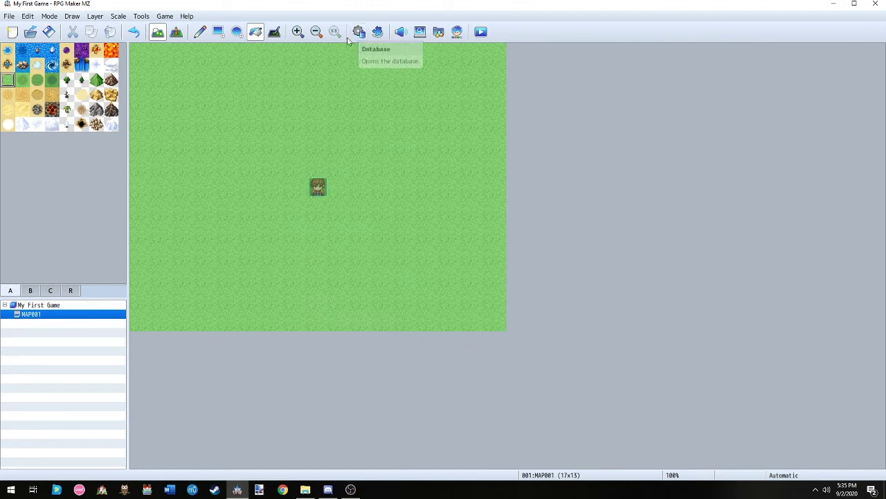
click(119, 17)
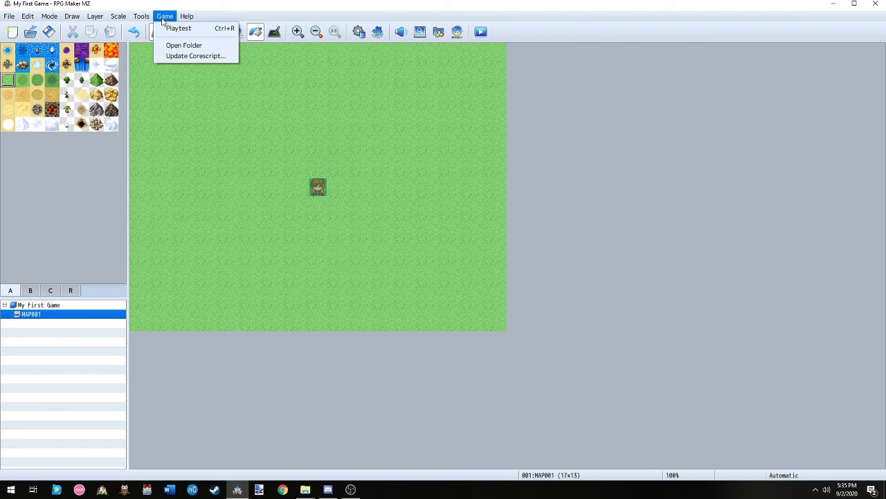
Turn on the map grid in the editor's Options at 17 by 13 tiles and apply it
mouse_move(151, 22)
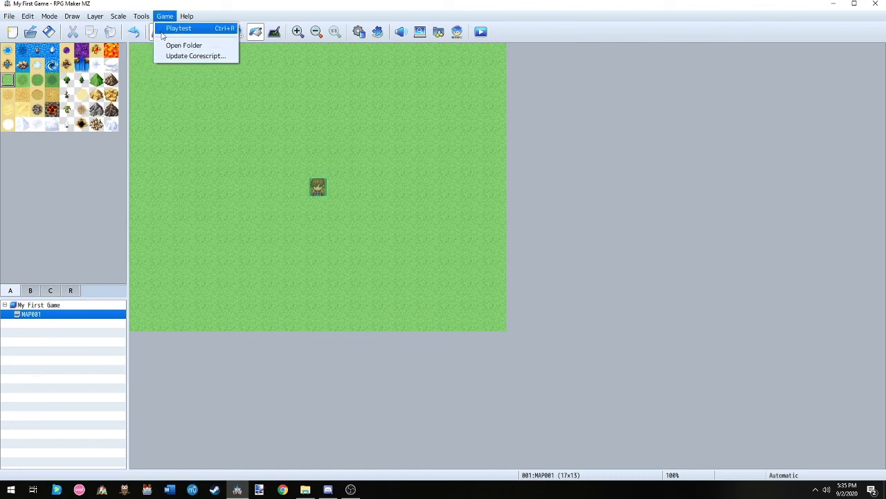
click(168, 105)
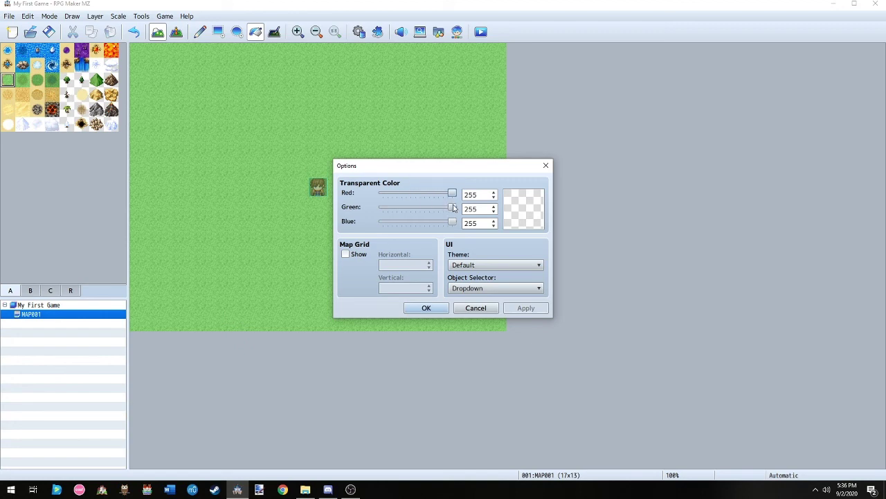
mouse_move(452, 206)
mouse_down()
mouse_move(381, 209)
mouse_move(454, 208)
mouse_up()
click(534, 307)
drag(419, 167, 668, 162)
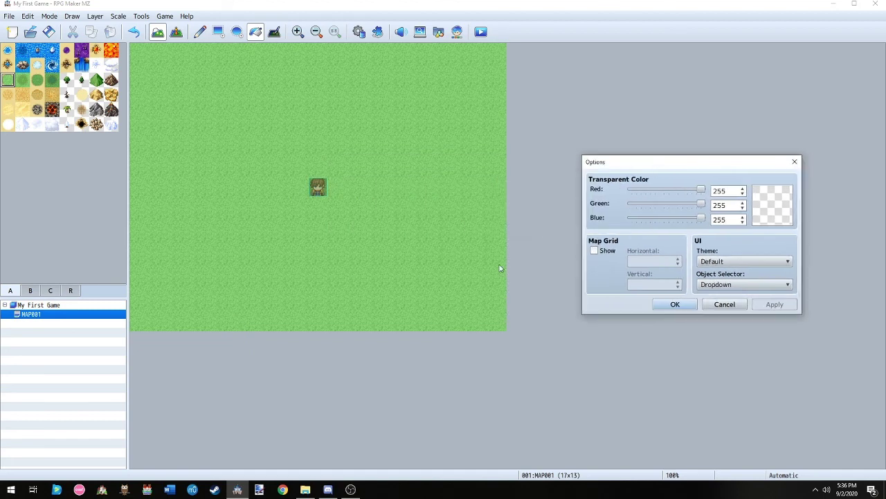
click(595, 250)
click(775, 304)
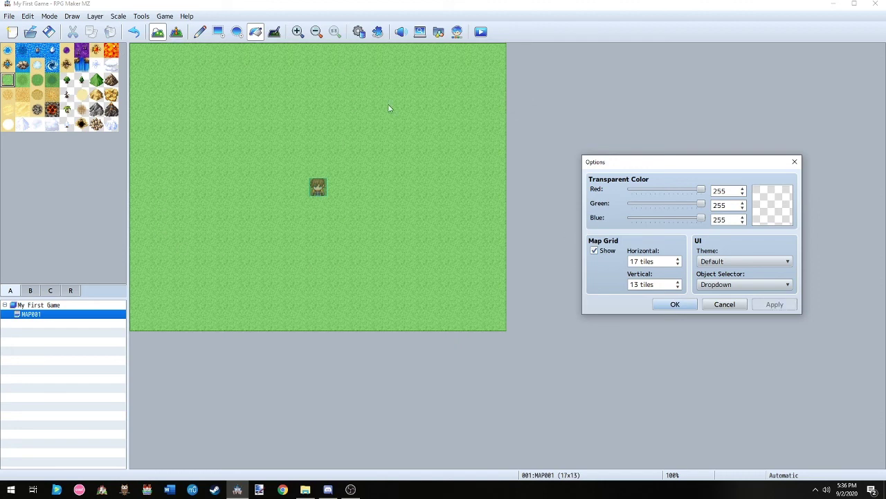
click(666, 262)
drag(707, 163, 523, 136)
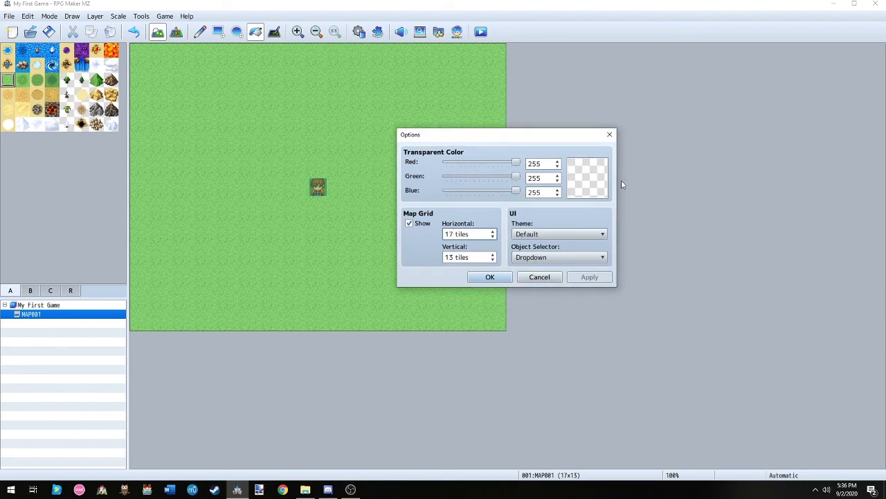
Set the editor's UI theme to Dark and apply it
click(572, 236)
click(572, 235)
click(572, 235)
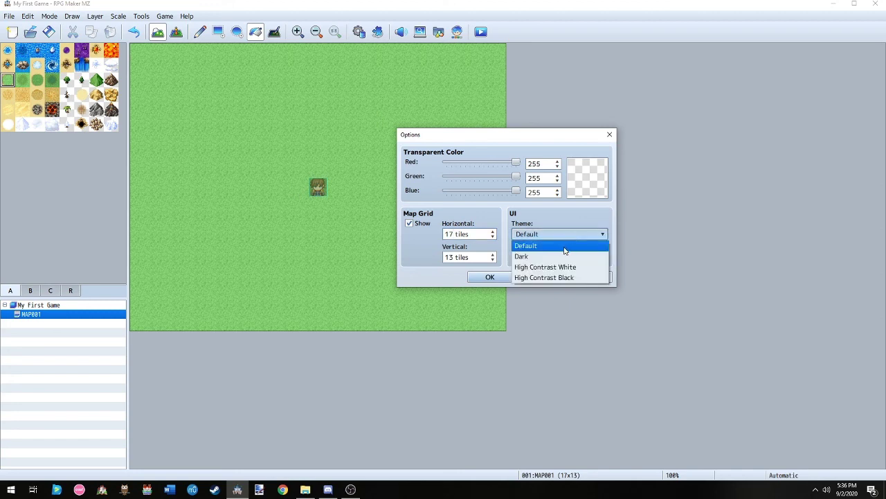
click(566, 256)
click(585, 280)
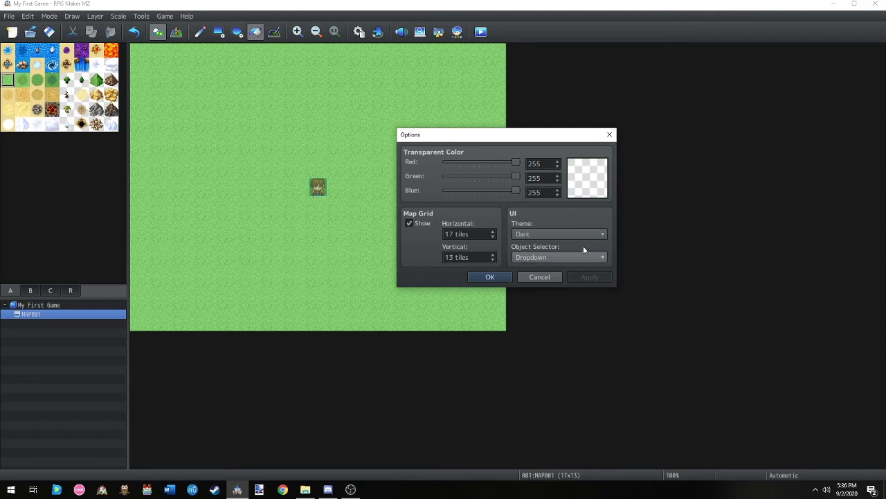
Try the High Contrast White and High Contrast Black themes, and reapply the Dark theme
click(573, 233)
click(561, 265)
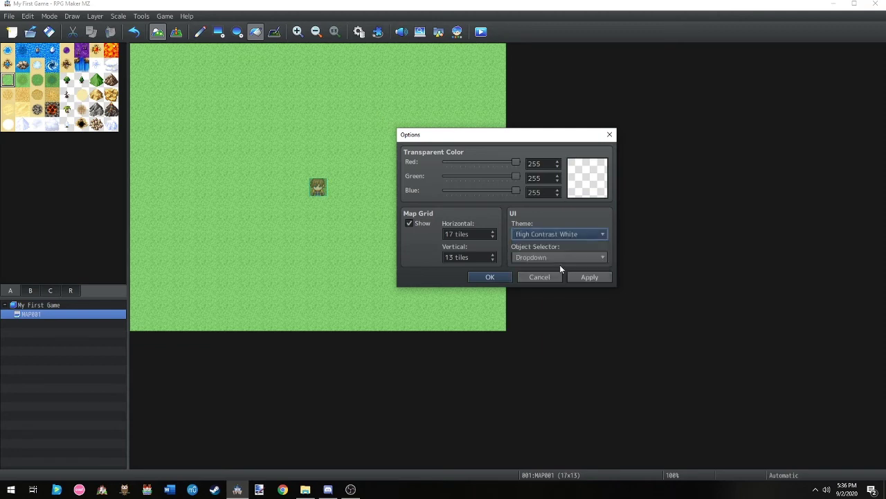
click(589, 278)
click(580, 235)
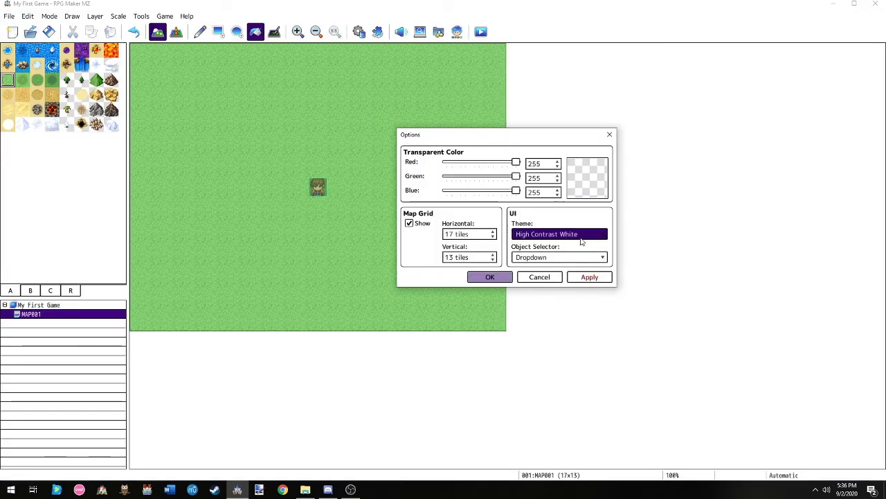
click(574, 277)
click(578, 277)
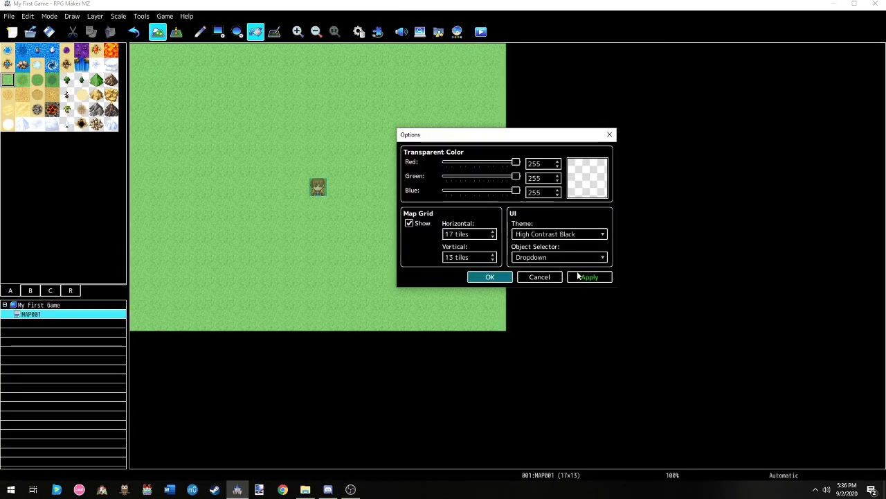
click(561, 236)
click(562, 254)
click(589, 277)
Review the Object Selector choices and their description, keep Dropdown and accept the Options
click(586, 260)
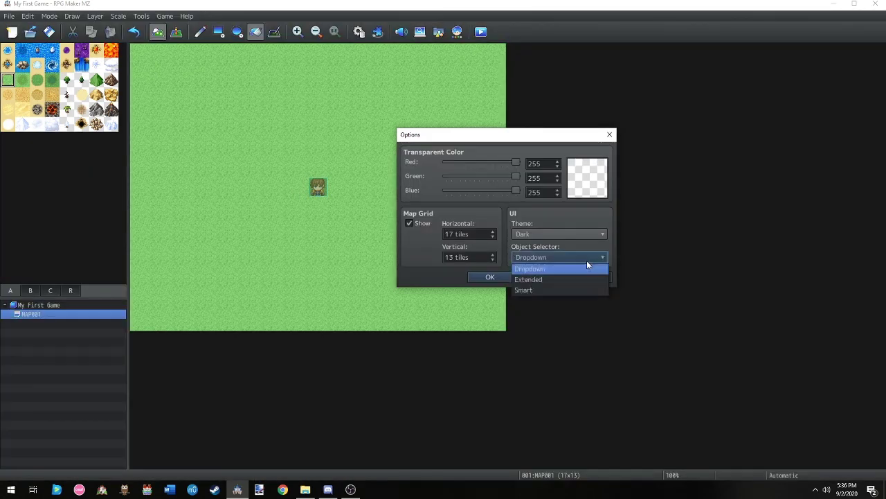
click(525, 258)
mouse_move(570, 257)
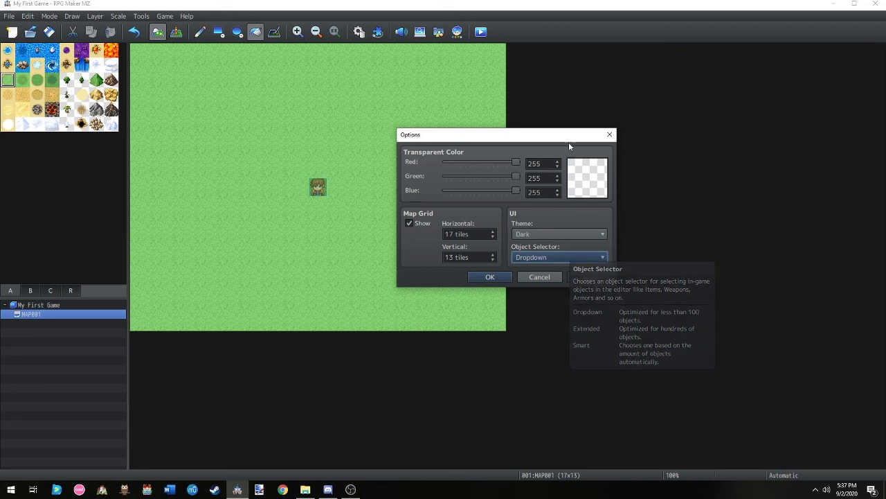
click(569, 260)
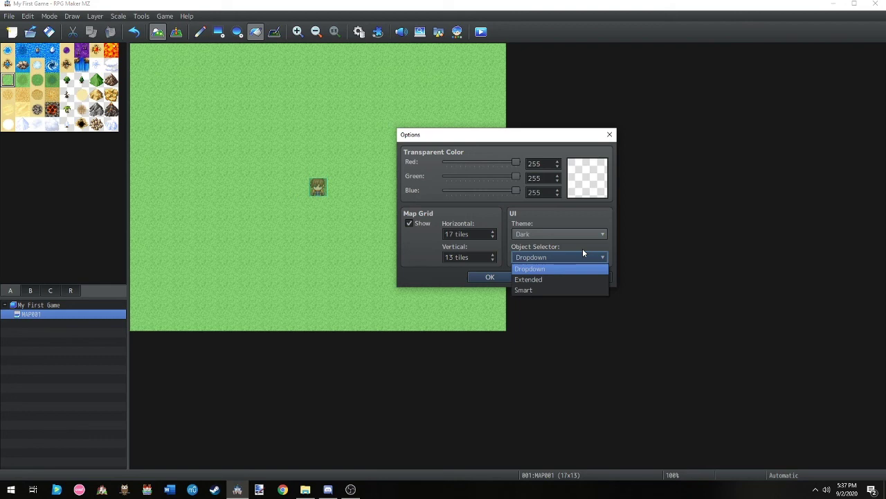
click(538, 272)
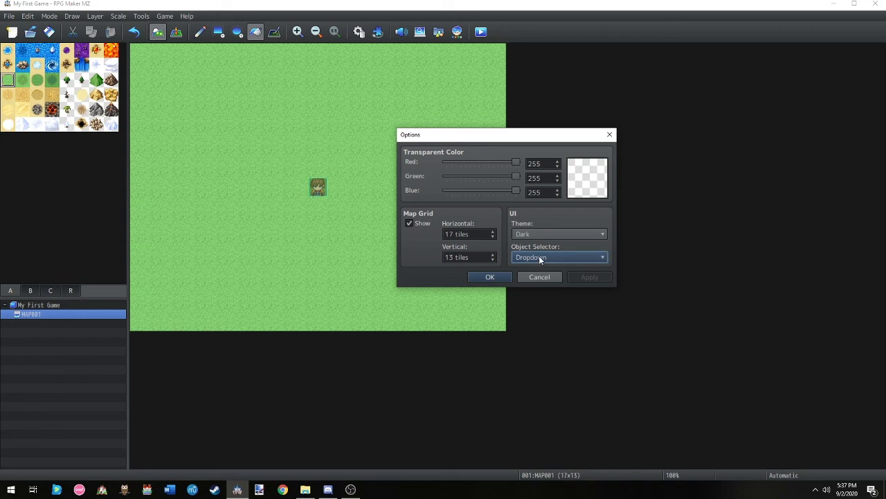
click(490, 276)
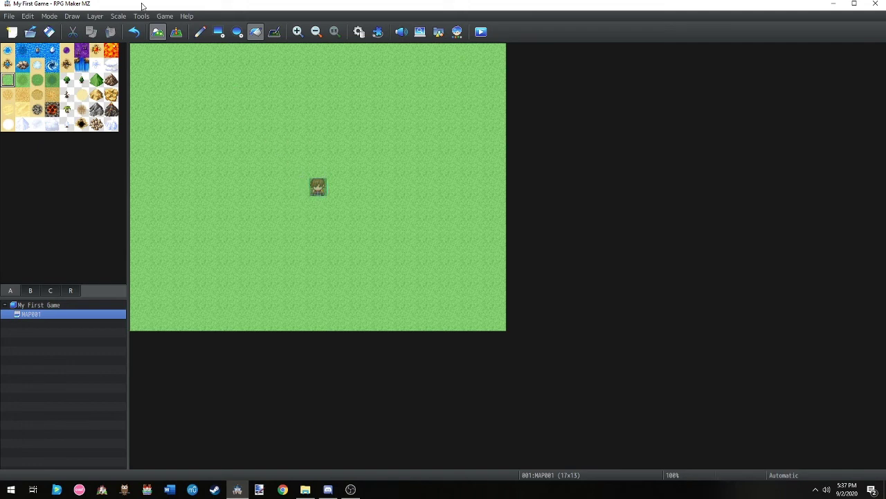
click(164, 19)
mouse_move(142, 20)
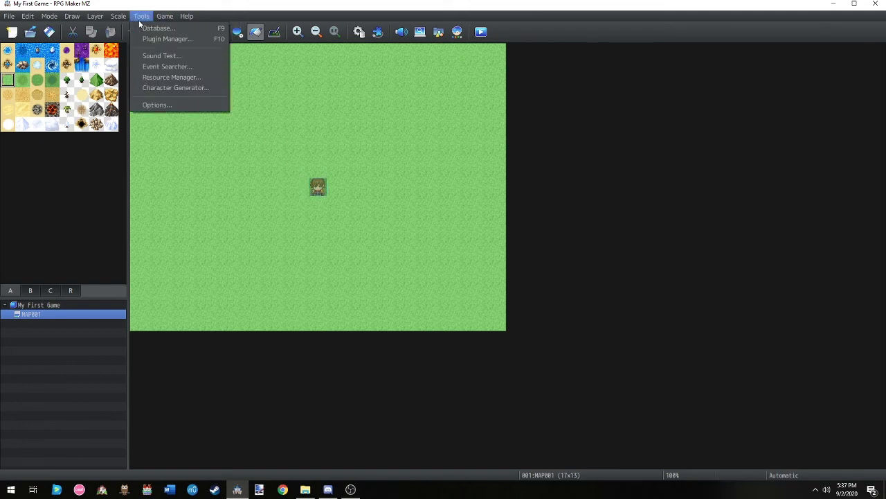
click(171, 89)
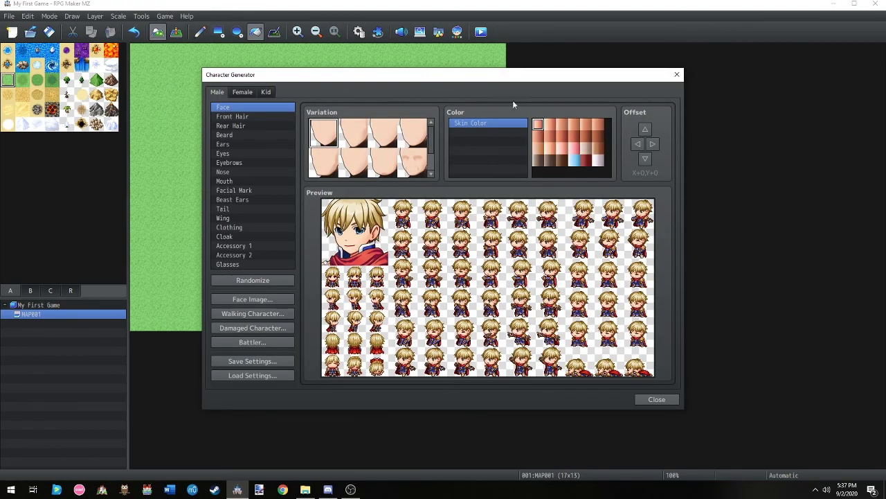
click(676, 75)
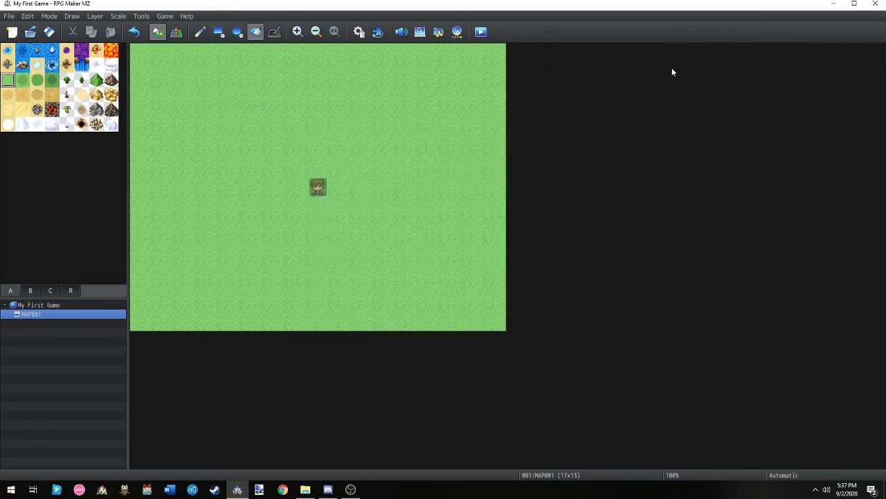
Open the Character Generator and browse the male character's part categories through to Glasses
click(457, 31)
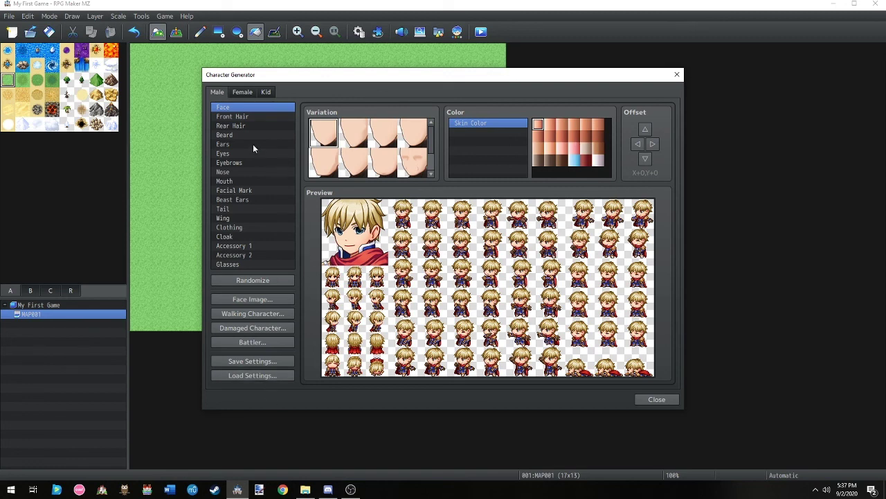
click(255, 125)
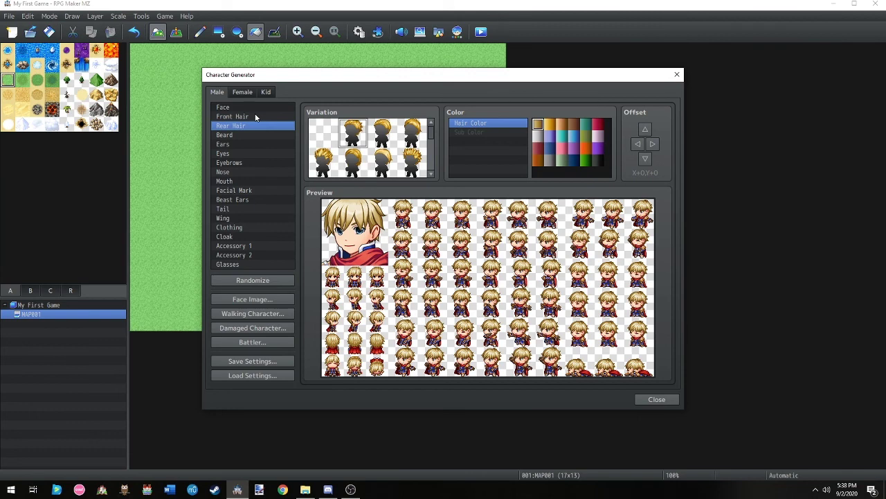
key(Down)
key(Down)
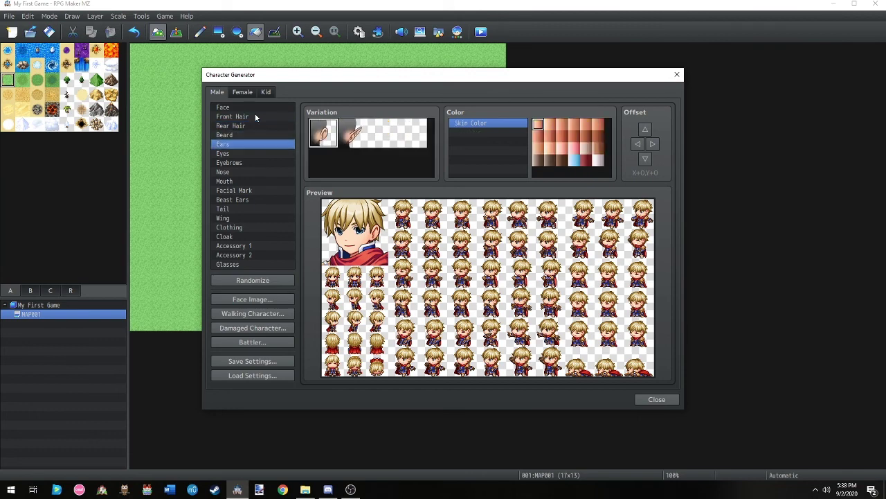
key(Up)
key(Up)
key(Up)
key(Down)
key(Down)
key(Down)
key(Down)
key(Down)
key(Down)
key(Down)
key(Down)
key(Down)
key(Down)
key(Down)
key(Down)
key(Down)
key(Down)
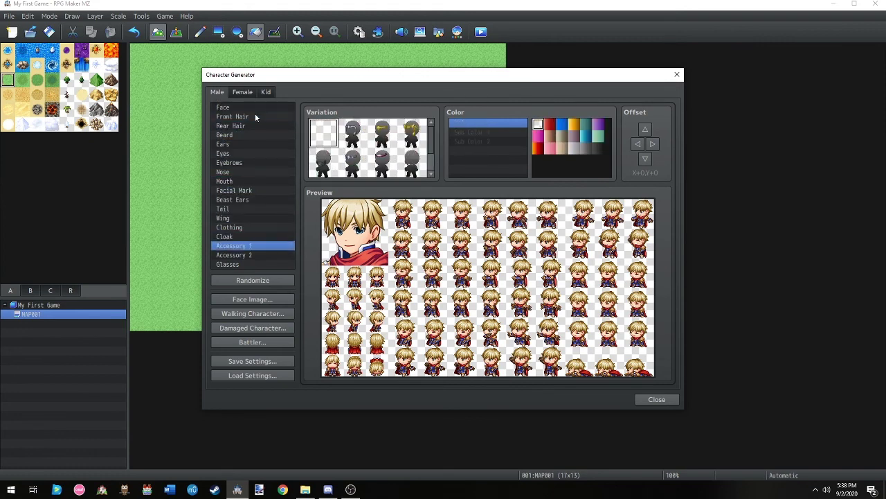
key(Down)
key(Down)
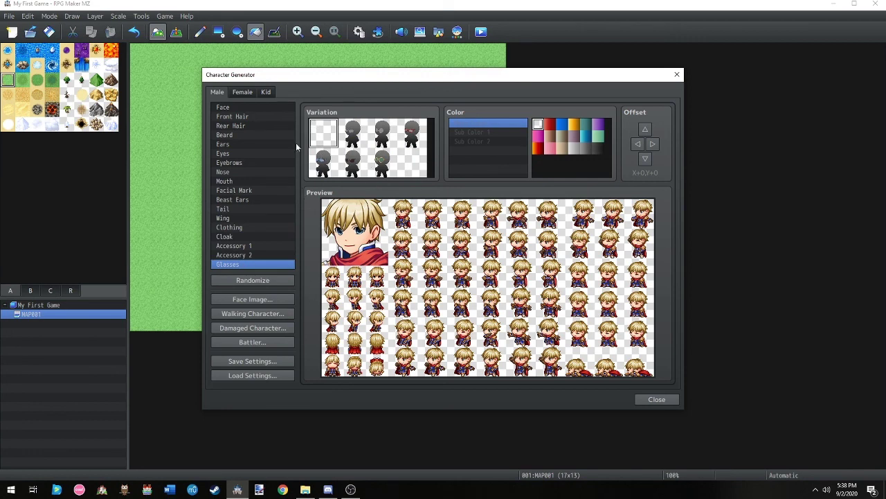
Examine the variations and colors offered for the male character's accessories, face, hair, ears, nose, clothing, cloak, wing, beast ears and glasses
click(256, 255)
click(265, 245)
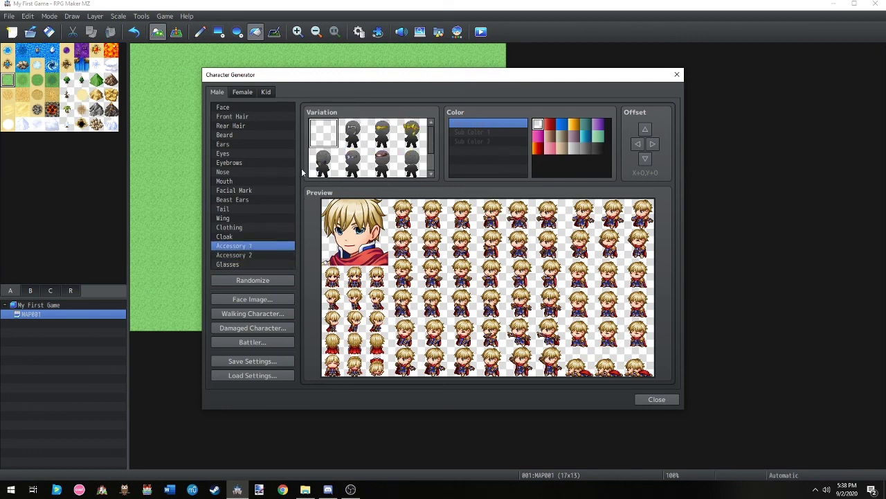
click(235, 117)
click(241, 108)
click(248, 115)
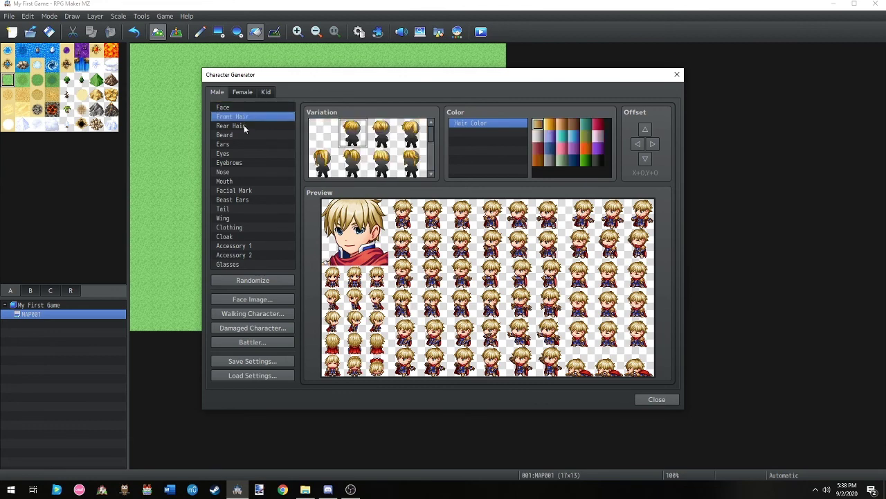
click(244, 126)
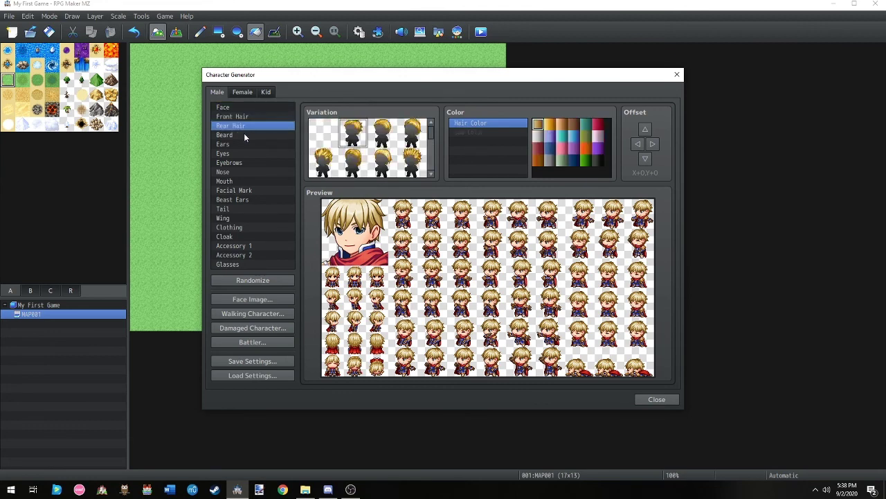
click(240, 144)
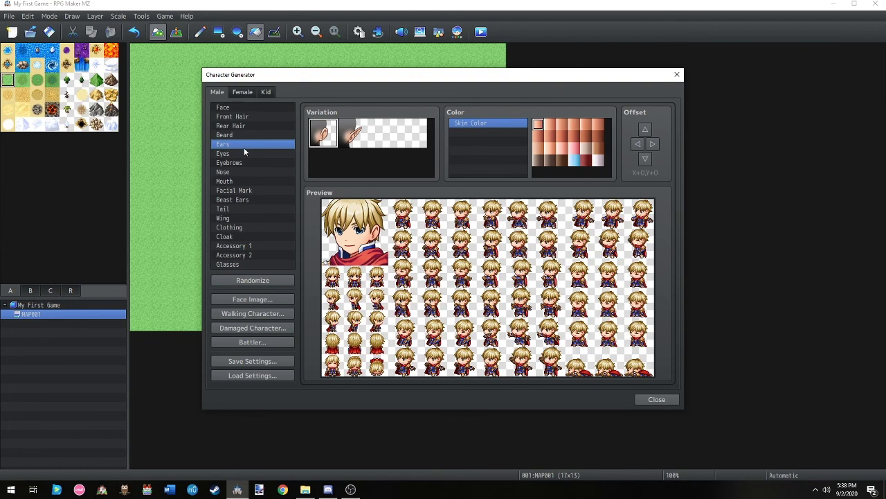
click(255, 172)
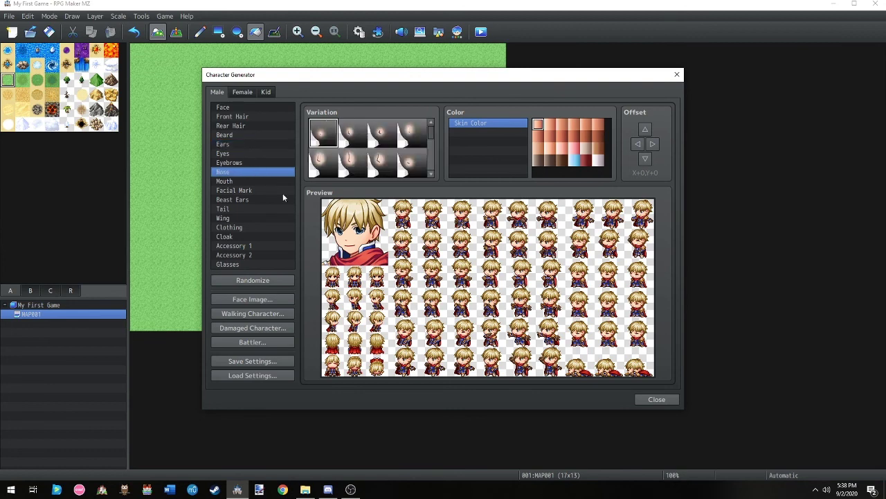
click(252, 226)
click(251, 237)
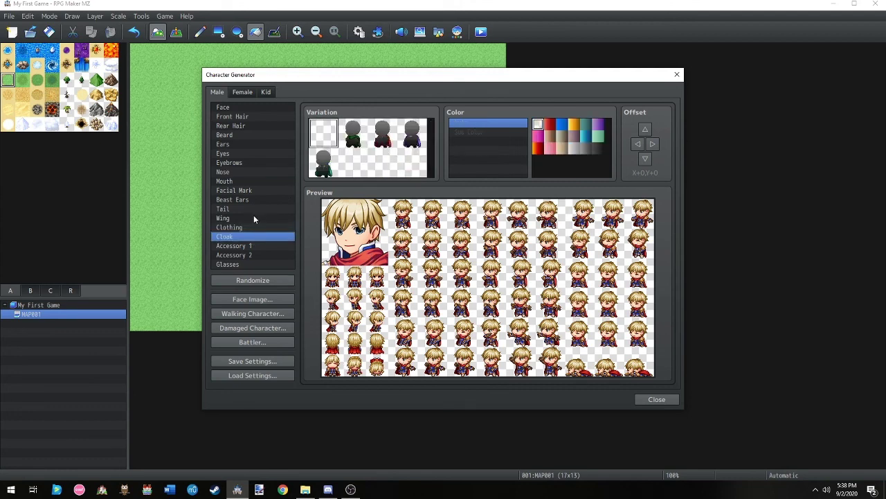
click(253, 216)
click(252, 200)
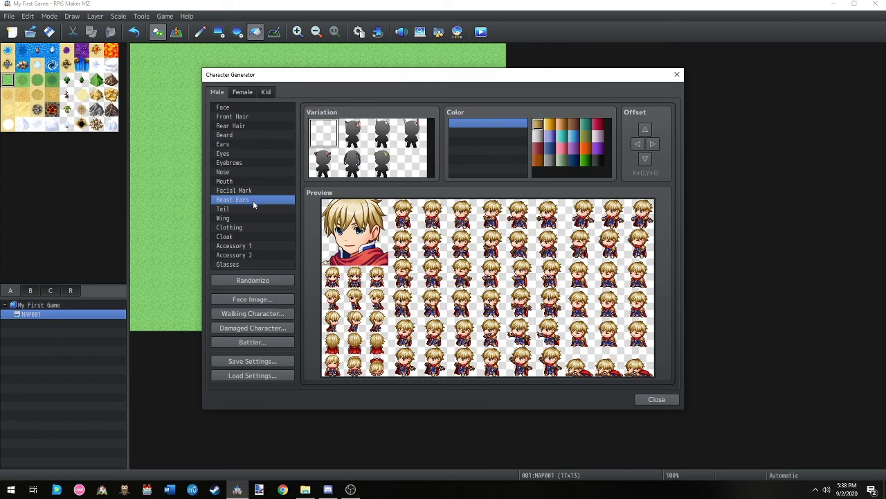
click(254, 246)
click(256, 264)
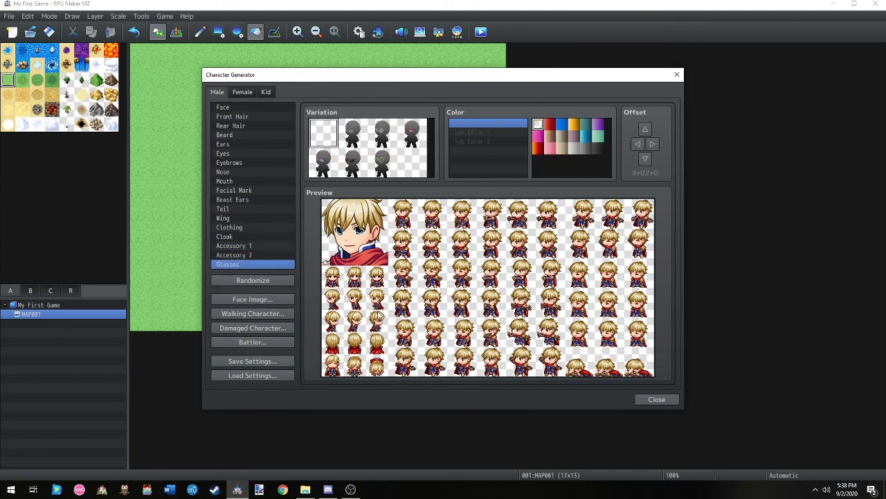
click(286, 126)
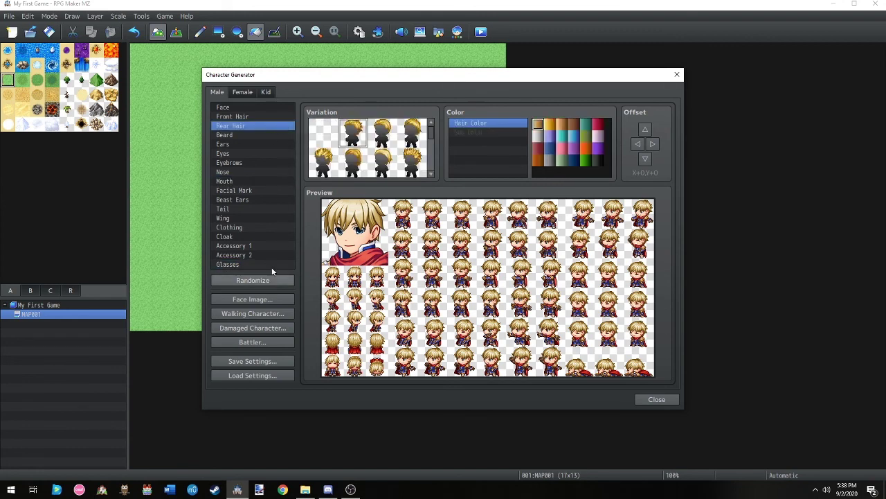
Look at the Female and Kid character generators and return to the Male one
click(234, 92)
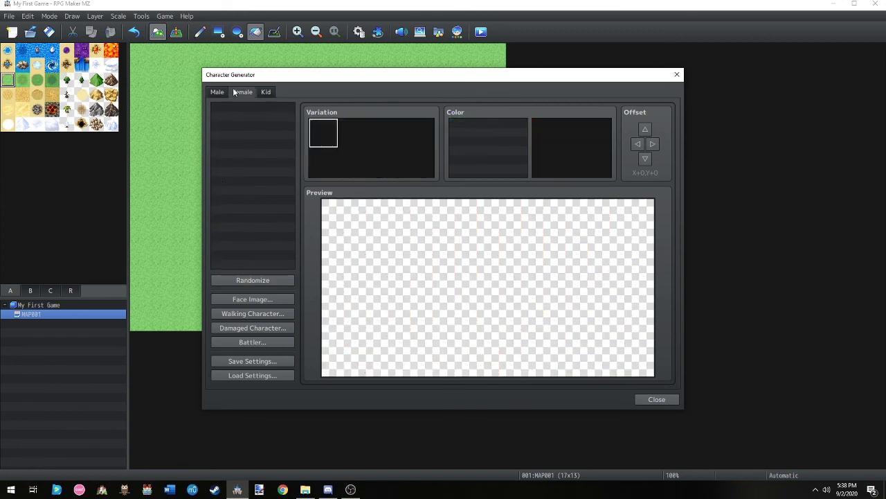
click(270, 92)
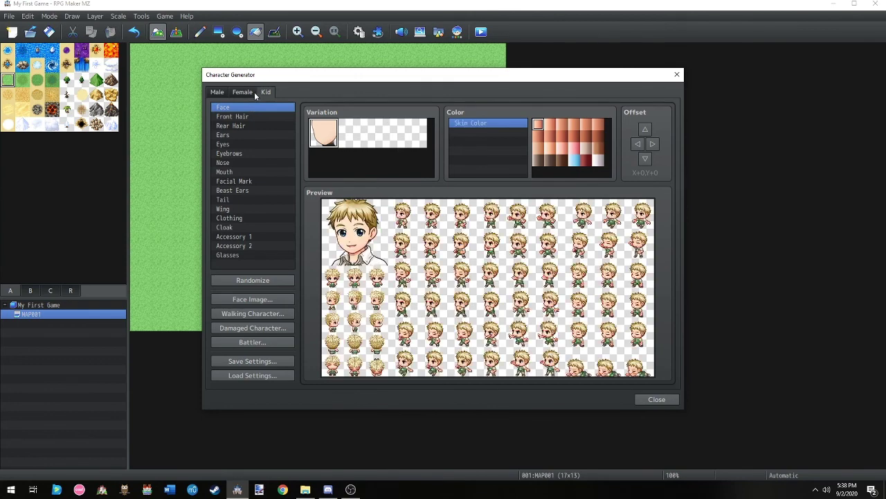
click(220, 93)
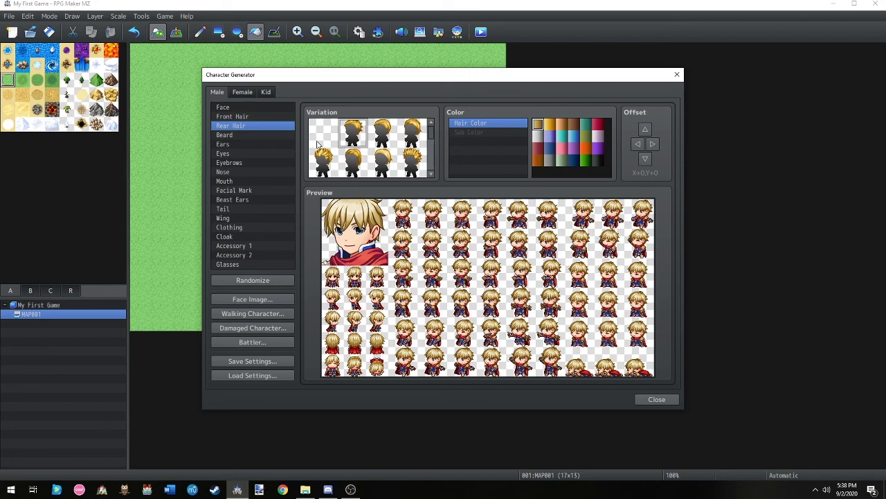
Randomize the male character's appearance repeatedly, finishing on a teal-haired character with a red scarf
click(280, 281)
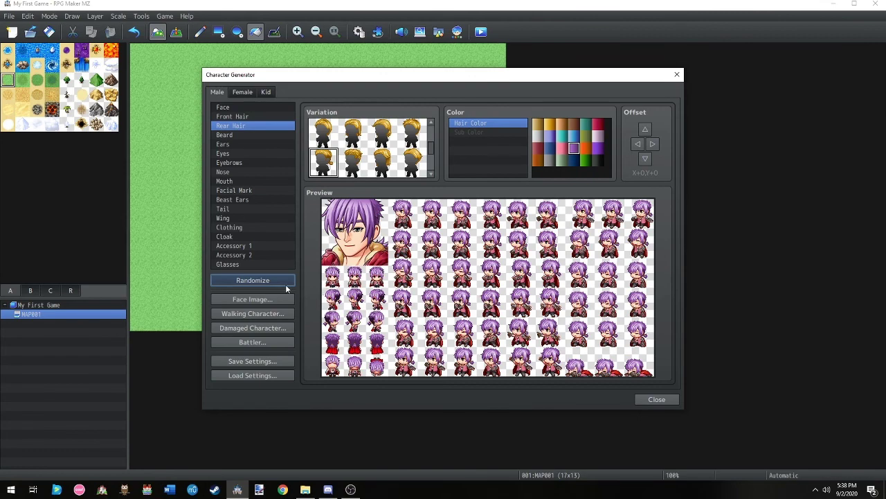
click(286, 283)
click(286, 283)
click(286, 282)
click(286, 282)
click(286, 282)
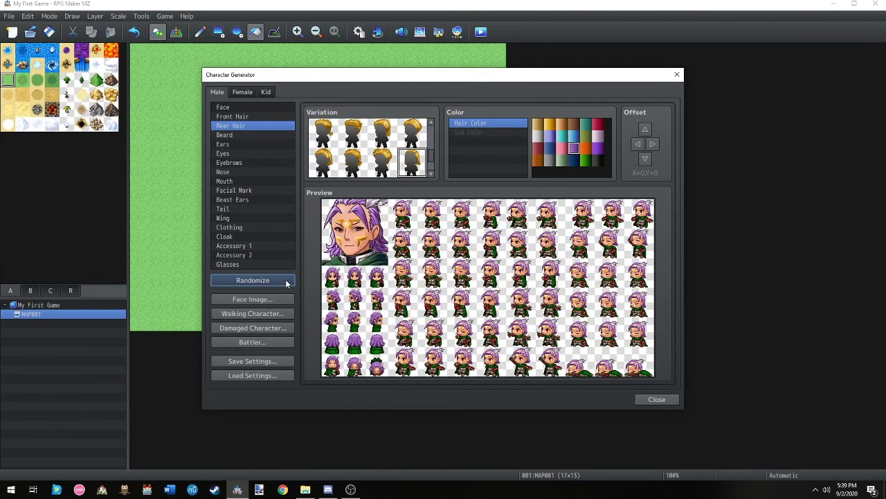
click(286, 283)
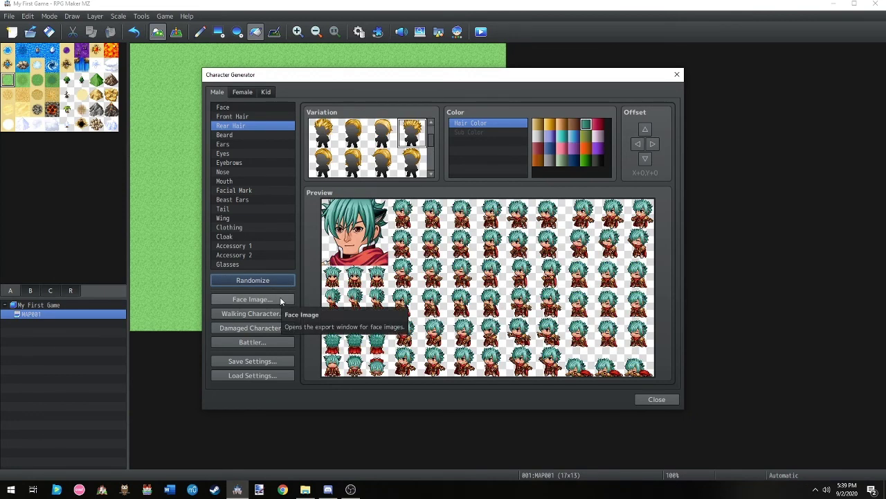
Look at the export windows for the Face Image, Walking Character, Damaged Character and Battler, closing each one
click(281, 299)
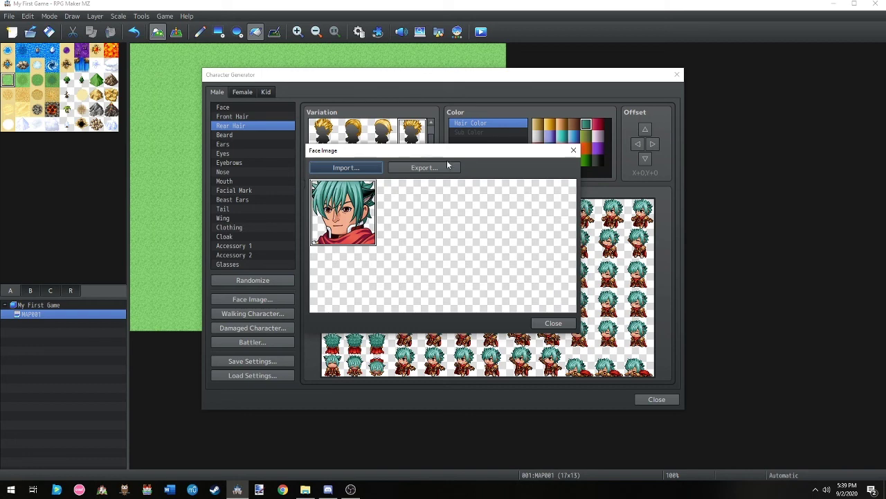
click(555, 322)
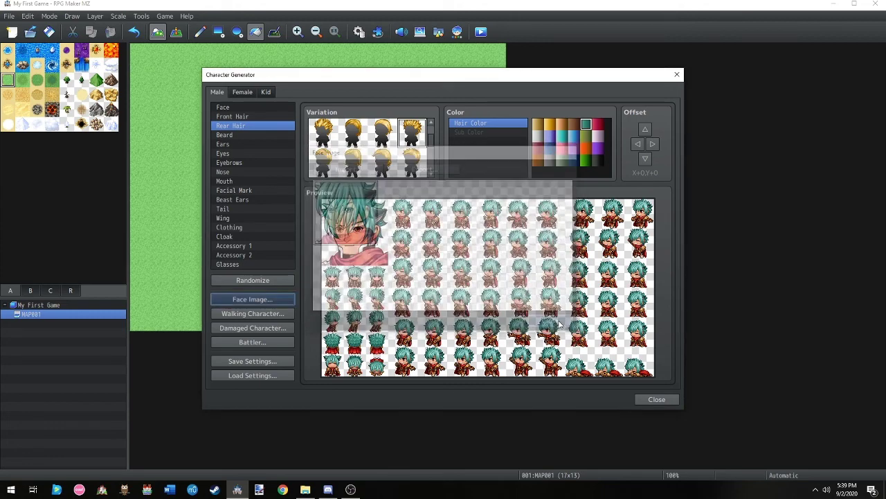
click(236, 313)
click(552, 344)
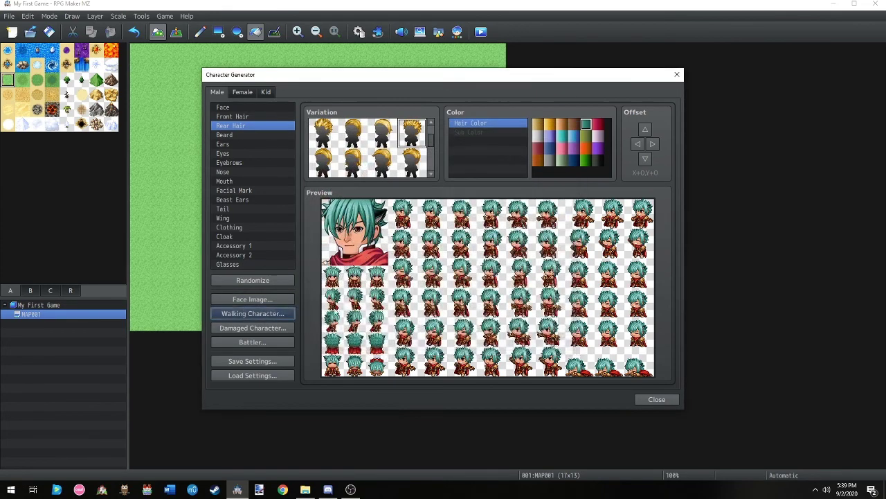
click(253, 327)
click(553, 345)
click(290, 342)
click(553, 345)
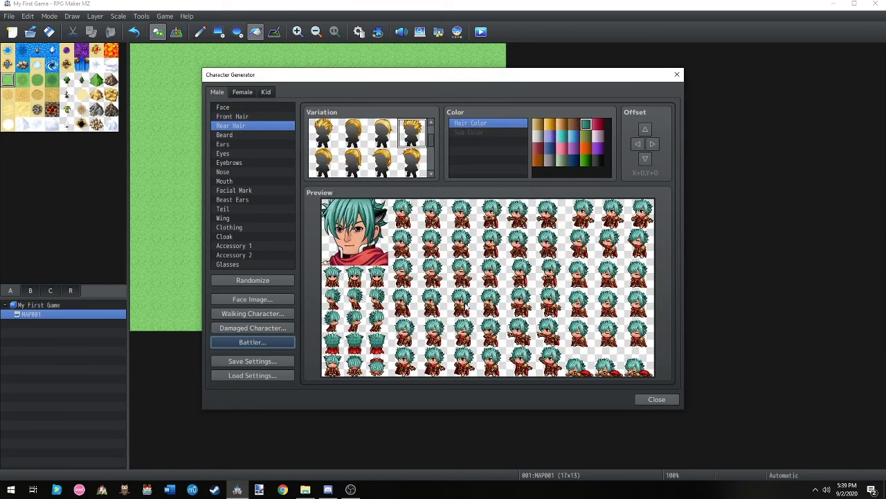
Look at the Save Settings and Load Settings dialogs of the Character Generator and cancel both
click(266, 358)
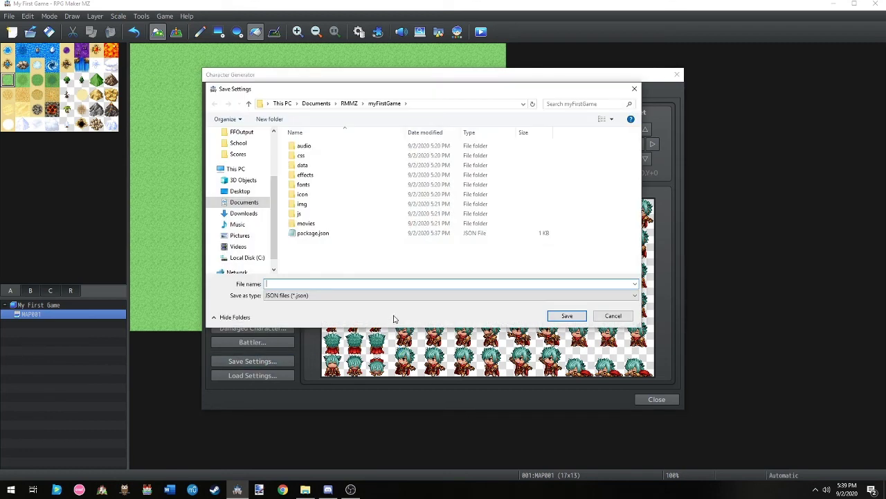
text(fhasudhf)
click(614, 316)
click(253, 376)
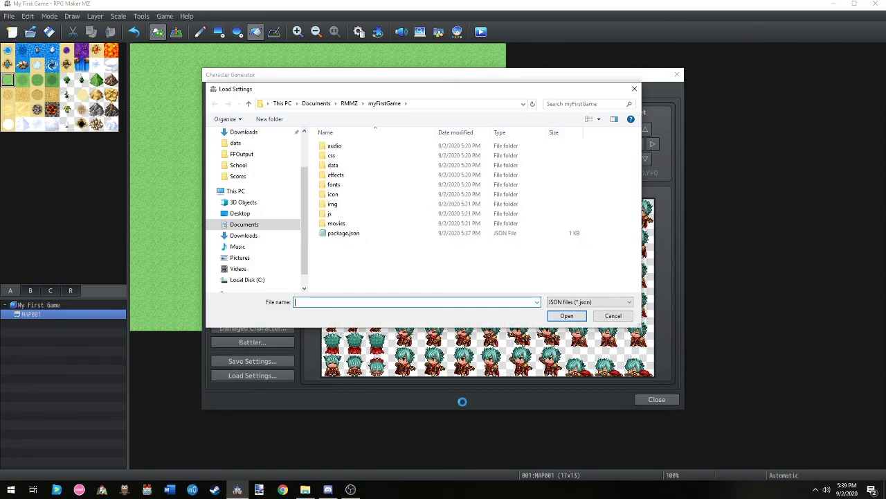
click(614, 315)
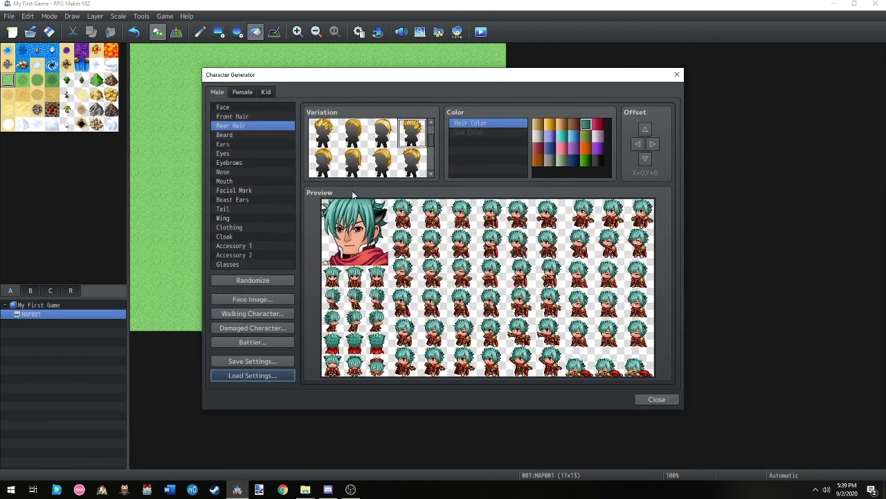
Give the male character the first pair of wings and pick a different Wing Color
click(259, 106)
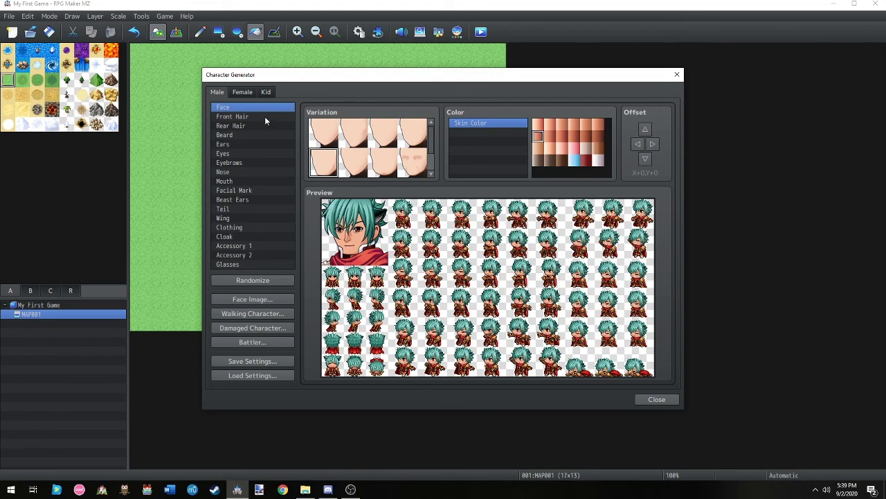
drag(263, 125, 253, 217)
click(354, 136)
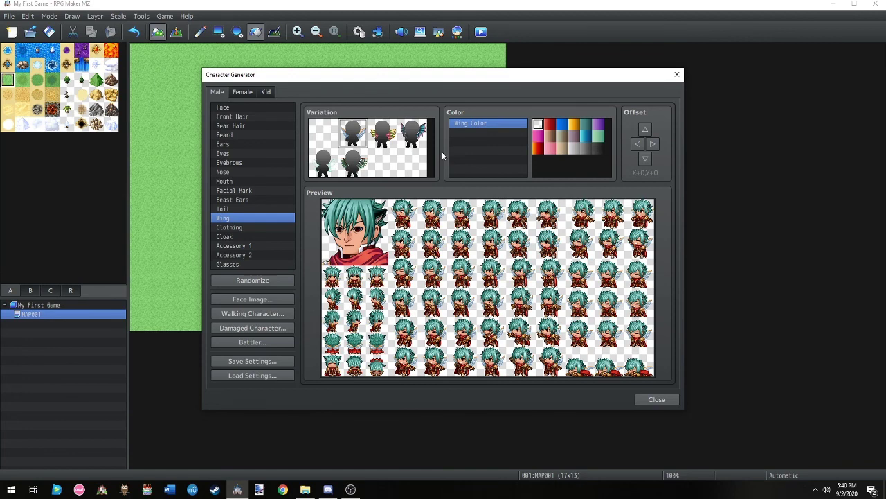
click(550, 136)
Add the gold headpiece from Accessory 1 and recolor its Sub Color 1 beige and Sub Color 2 blue
click(262, 246)
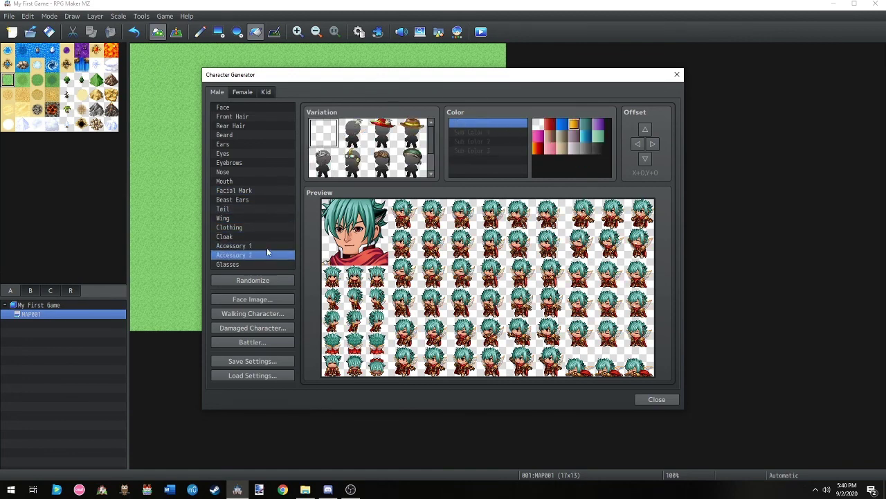
click(351, 133)
click(382, 133)
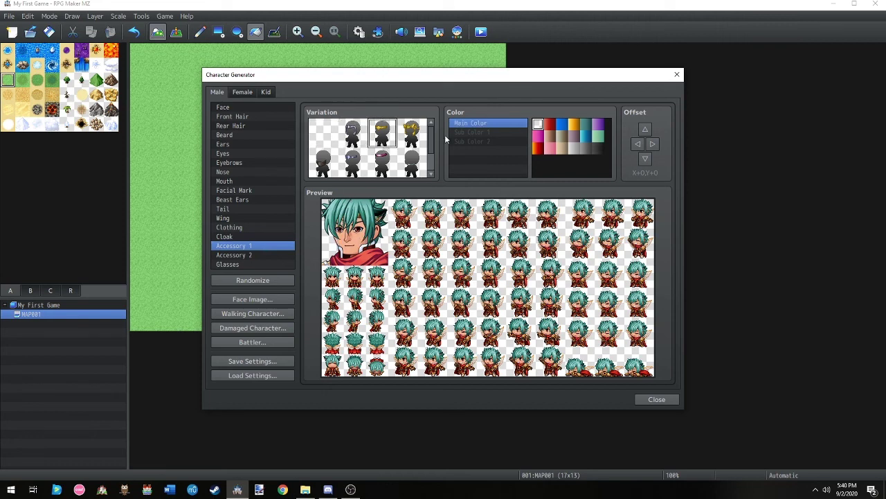
click(495, 132)
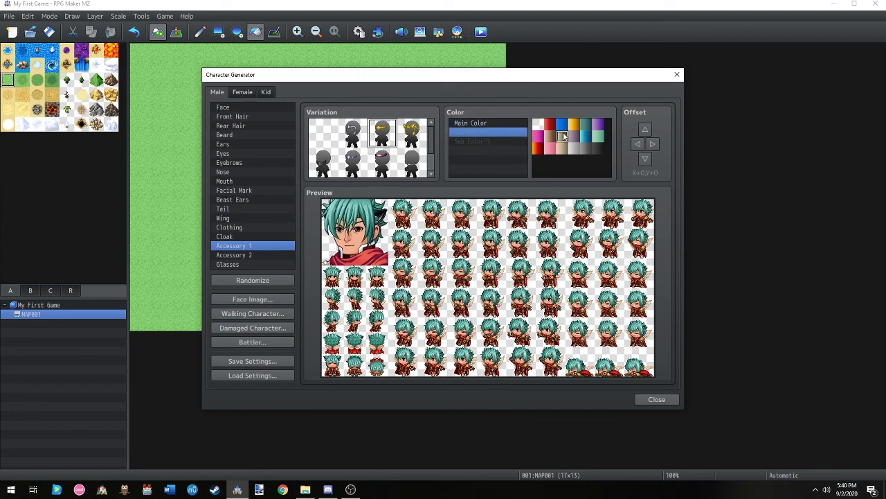
click(488, 142)
click(586, 136)
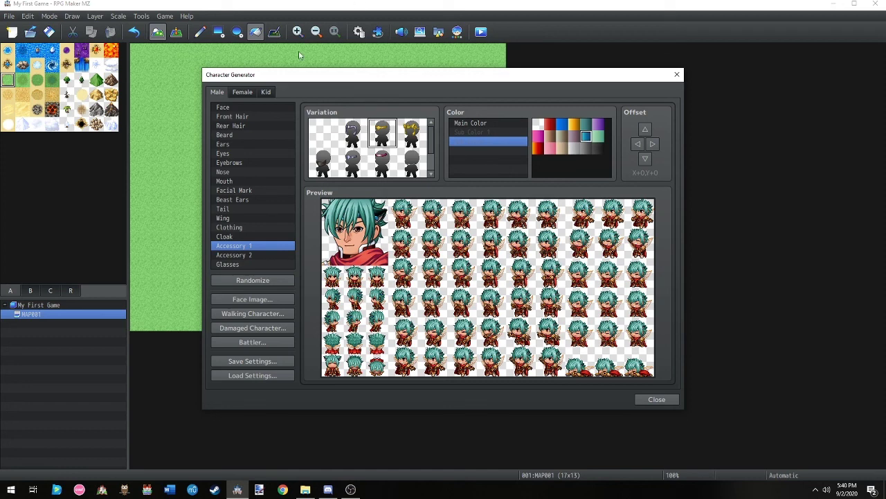
Nudge the Accessory 1 headpiece in all directions and position it at offset X-1, Y+7
click(645, 160)
click(644, 160)
click(645, 160)
click(646, 160)
click(645, 159)
click(645, 161)
click(646, 131)
click(646, 131)
click(647, 131)
click(647, 131)
click(647, 131)
click(647, 131)
click(654, 144)
click(654, 143)
click(645, 158)
click(645, 159)
click(645, 159)
click(646, 159)
click(645, 158)
click(645, 159)
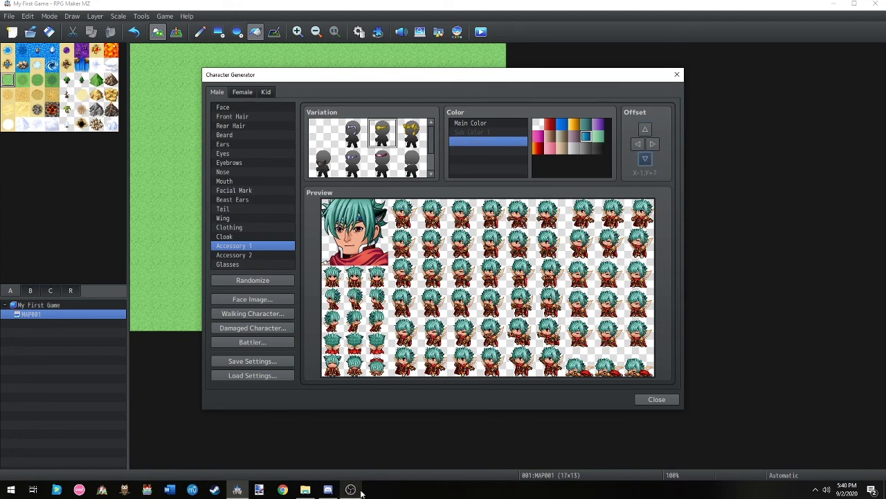
mouse_move(361, 490)
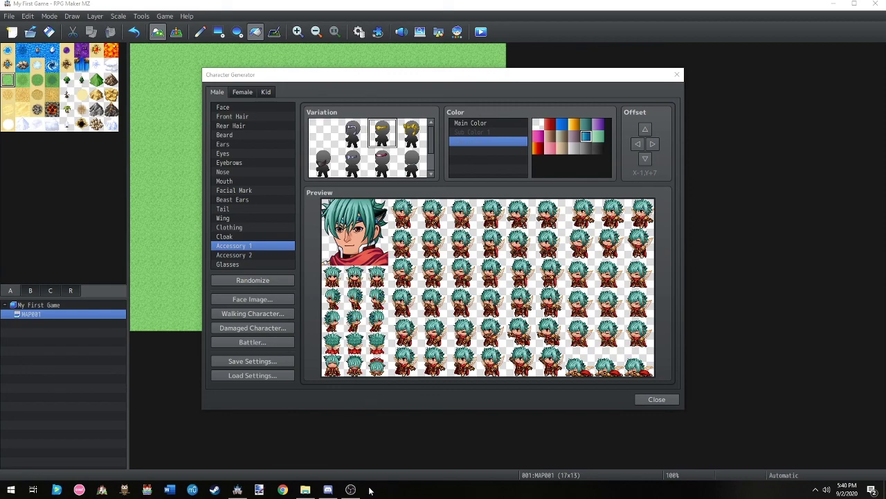
click(351, 489)
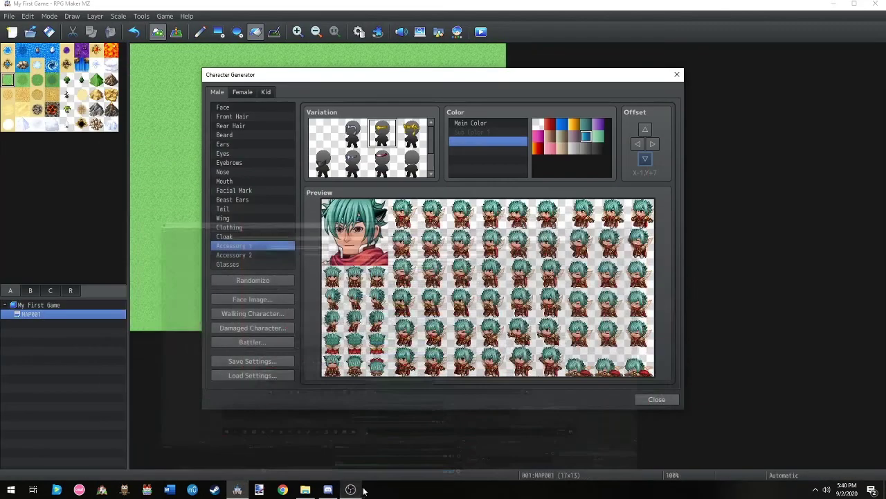
Set the headpiece's offset to X+3, Y+7 and close the Character Generator
click(653, 143)
click(645, 158)
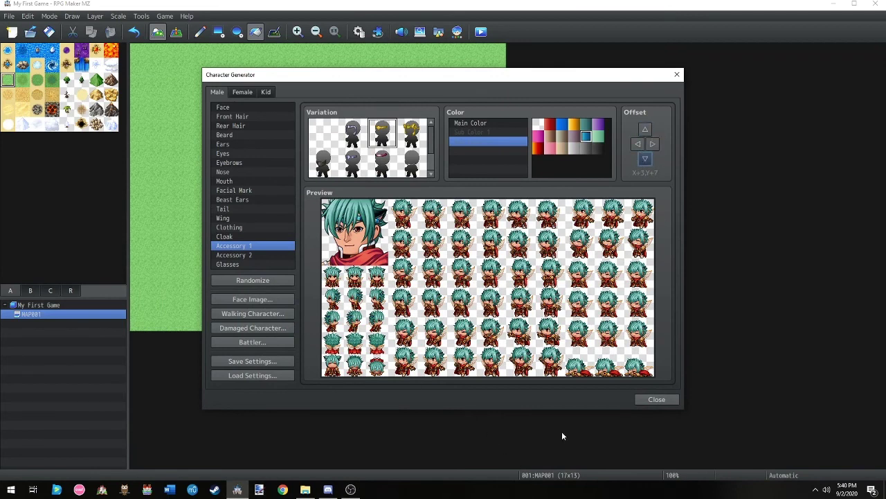
click(655, 399)
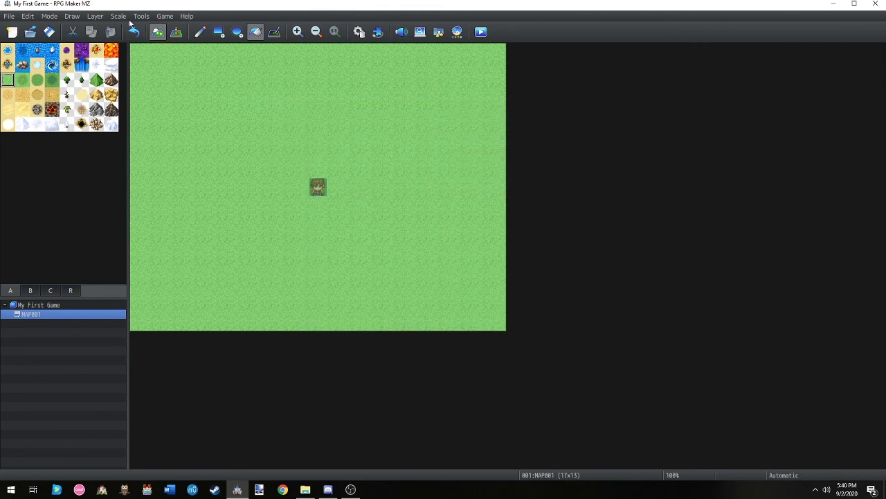
Open the Resource Manager
click(164, 16)
click(147, 18)
click(147, 18)
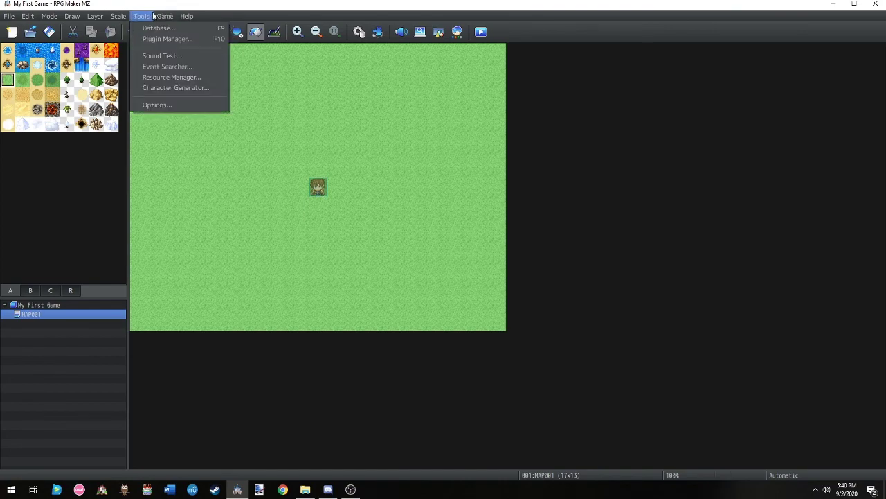
click(167, 77)
click(587, 149)
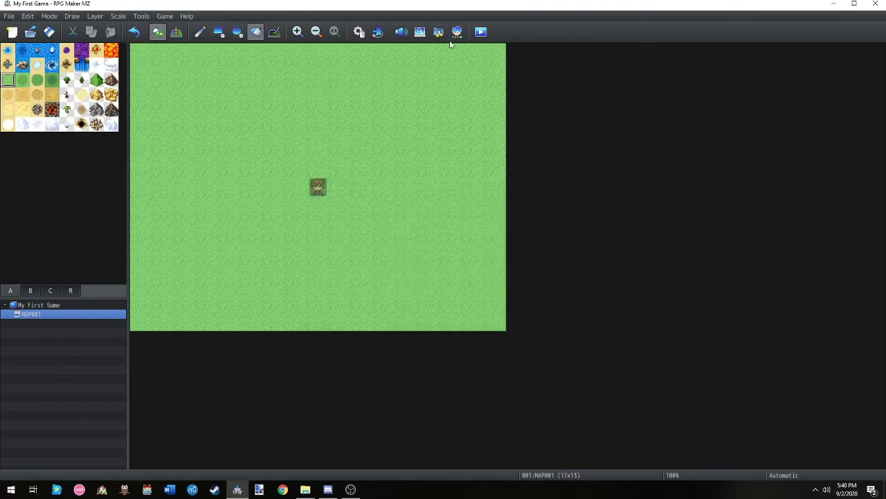
click(438, 32)
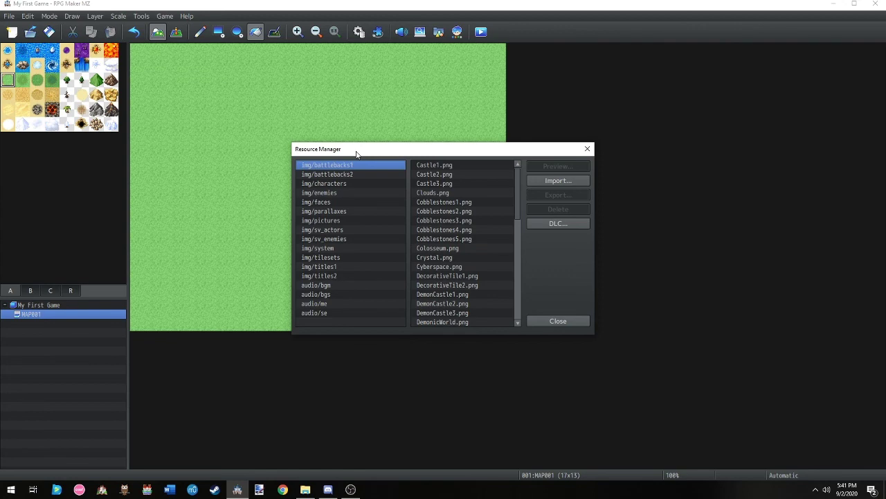
Browse the img/sv_actors and img/characters resources and preview the Actor1.png sprite sheet
mouse_move(350, 238)
mouse_down()
mouse_move(359, 246)
mouse_move(346, 266)
mouse_move(342, 248)
mouse_move(354, 233)
mouse_up()
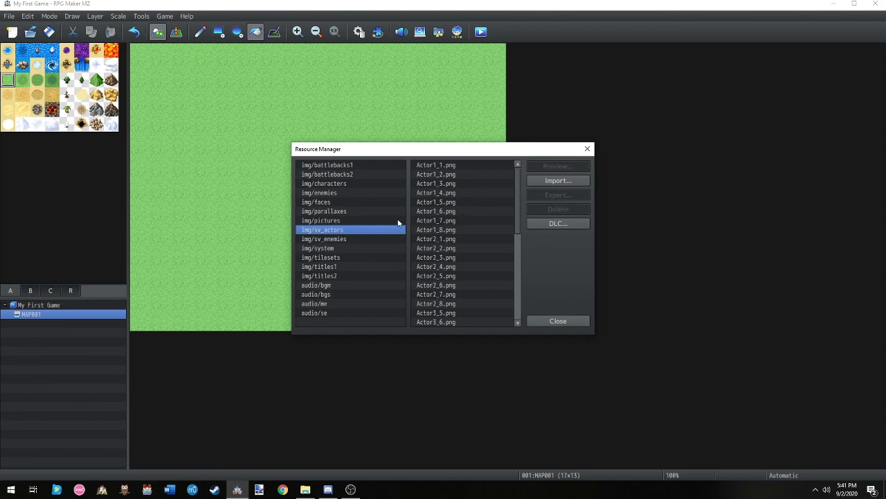
drag(367, 175, 369, 184)
scroll(496, 222, down, 8)
scroll(477, 185, up, 1)
click(445, 193)
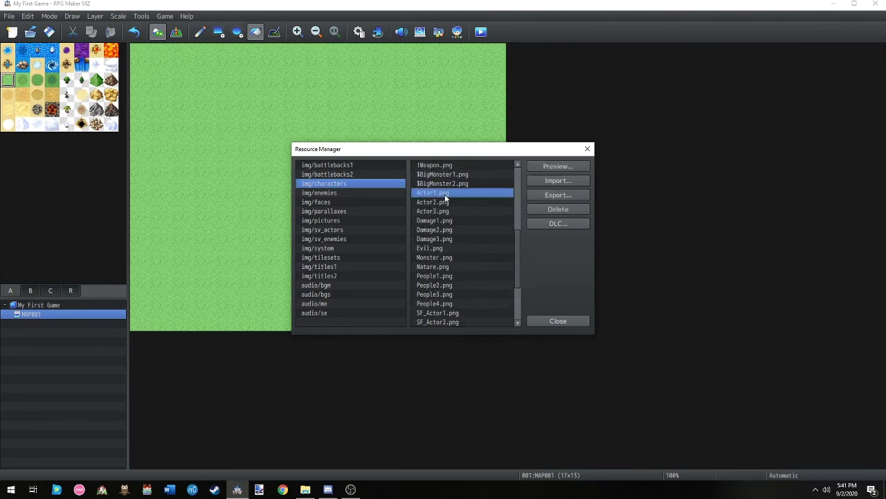
click(574, 166)
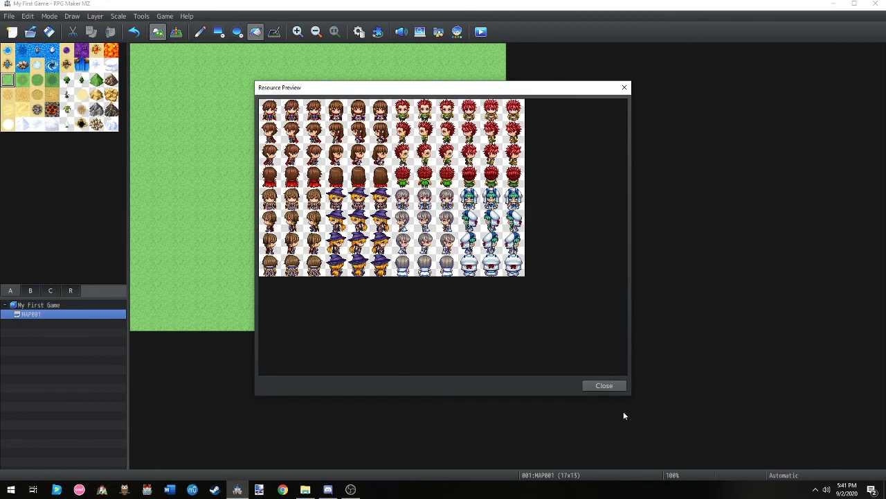
click(619, 385)
Look at the Import and Export dialogs for the img/characters resources and cancel them without transferring any file
click(569, 180)
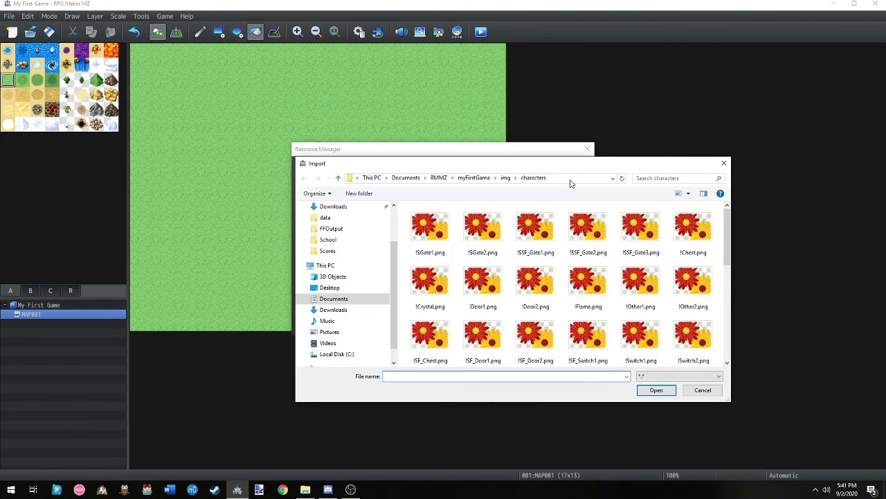
click(704, 391)
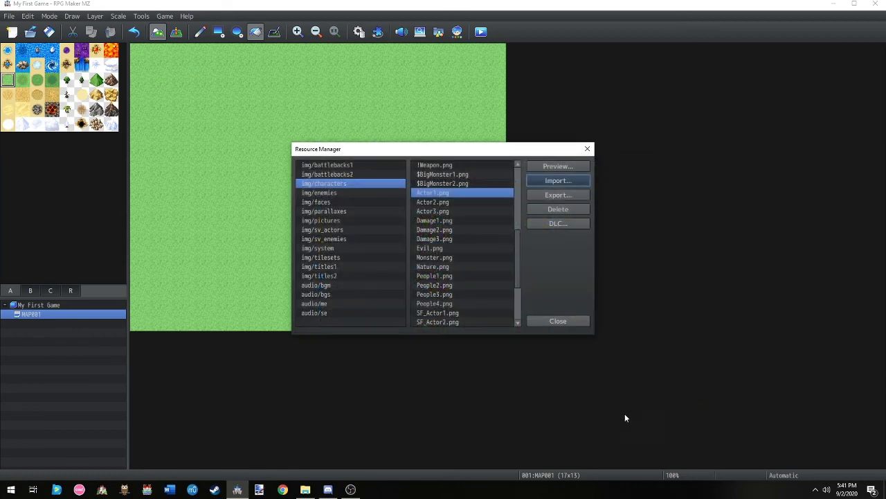
click(573, 183)
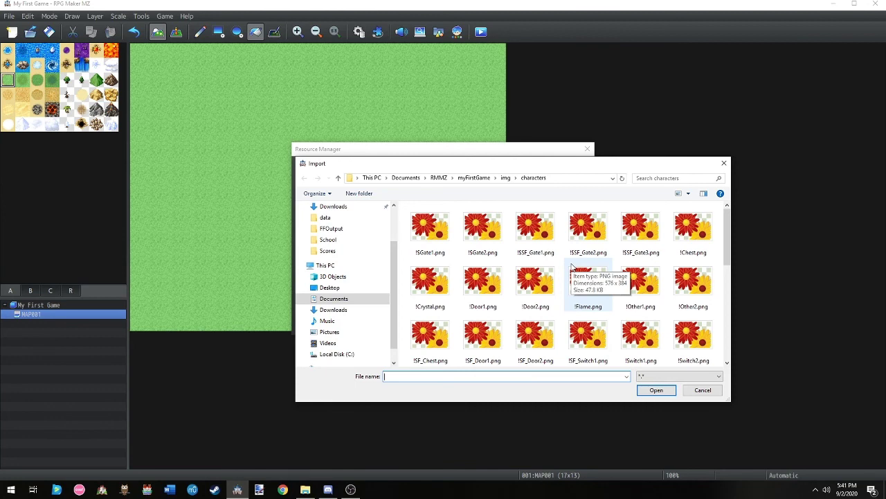
click(572, 267)
click(696, 393)
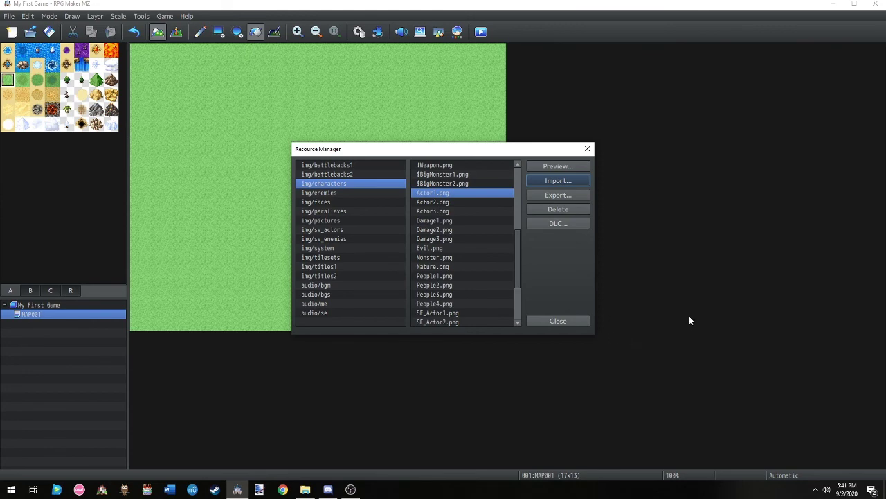
click(538, 195)
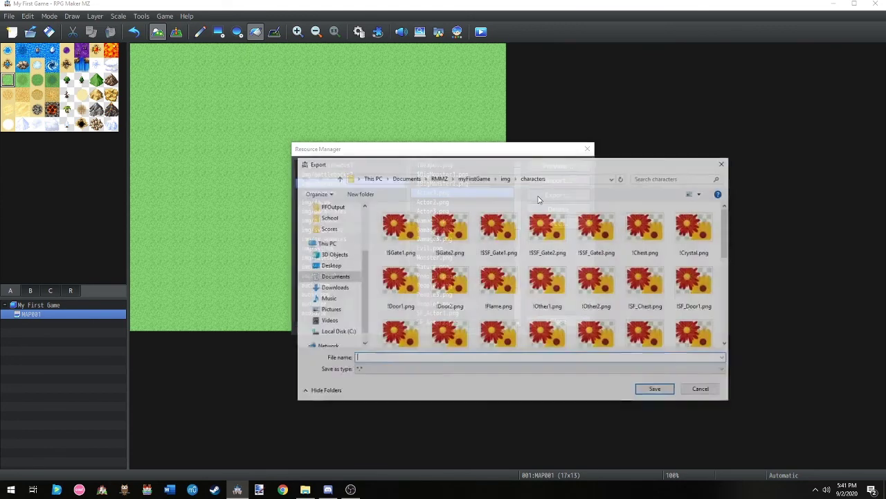
click(704, 389)
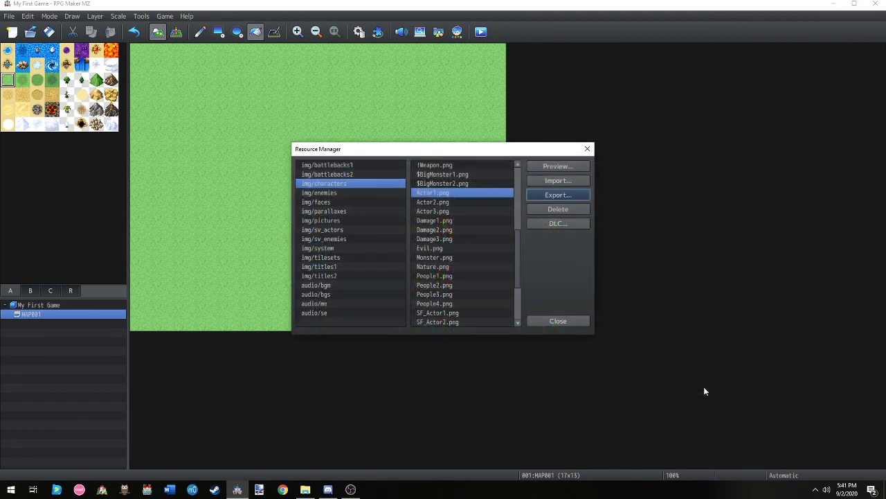
Import the DLC picture Actor1_1.png from BasicResources/pictures into img/characters and delete it from the project again
click(545, 227)
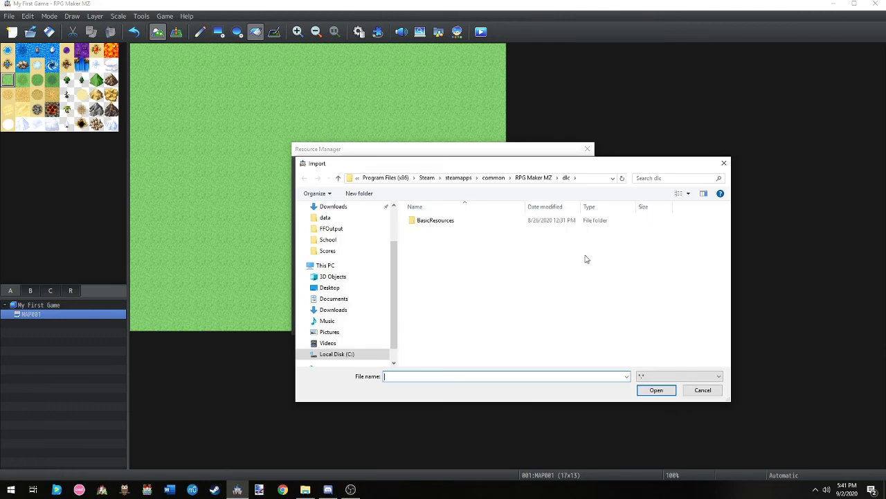
double_click(547, 221)
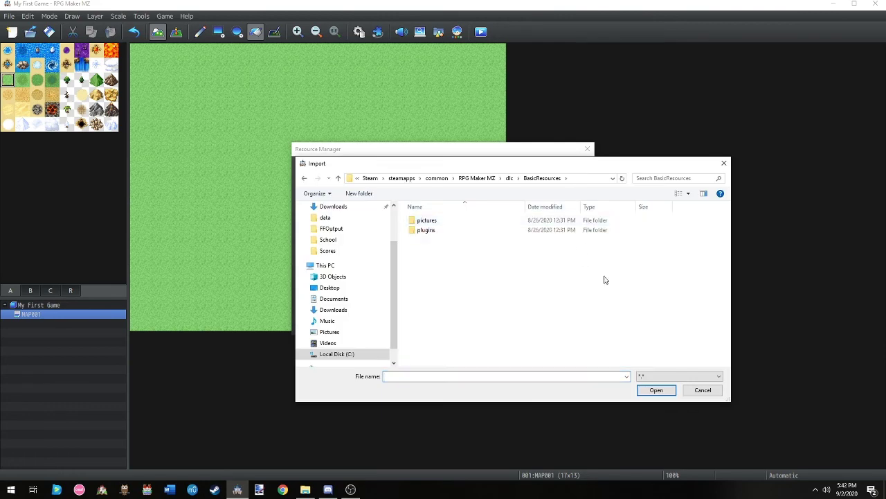
double_click(549, 220)
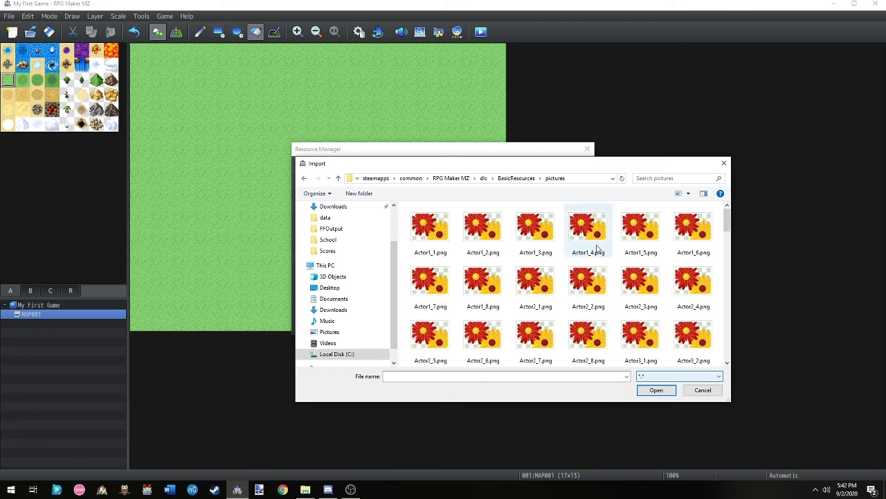
double_click(445, 247)
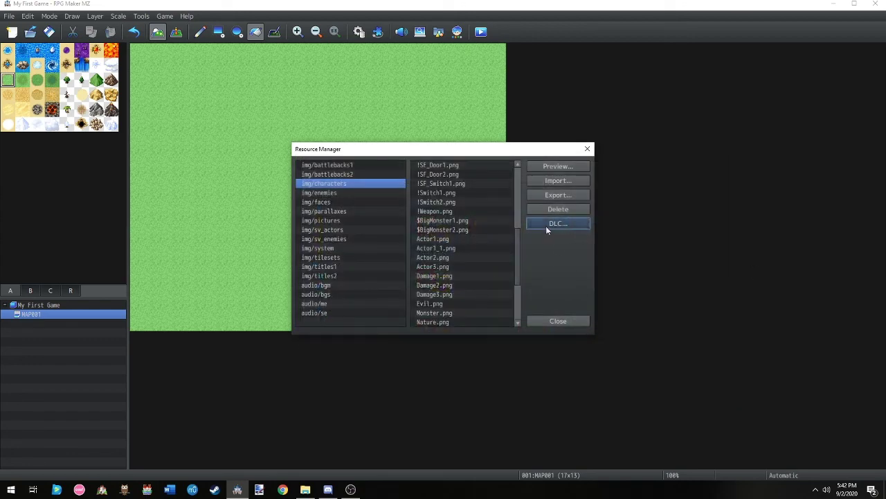
click(450, 248)
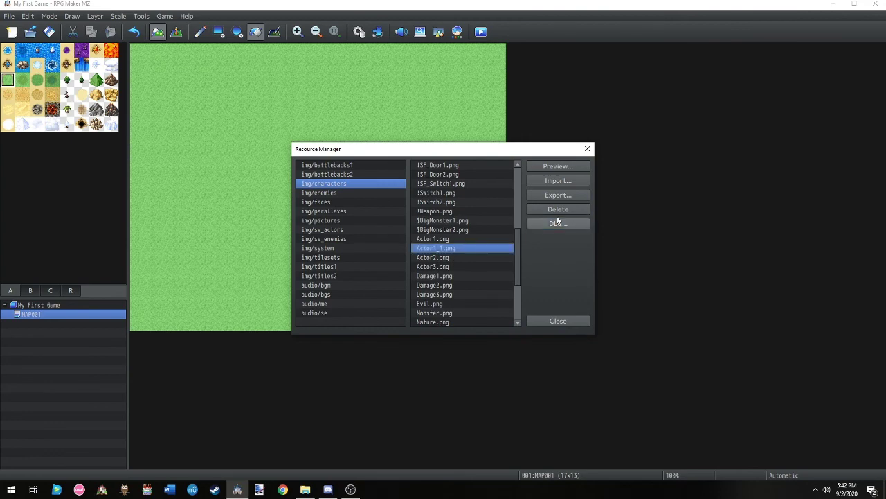
click(548, 209)
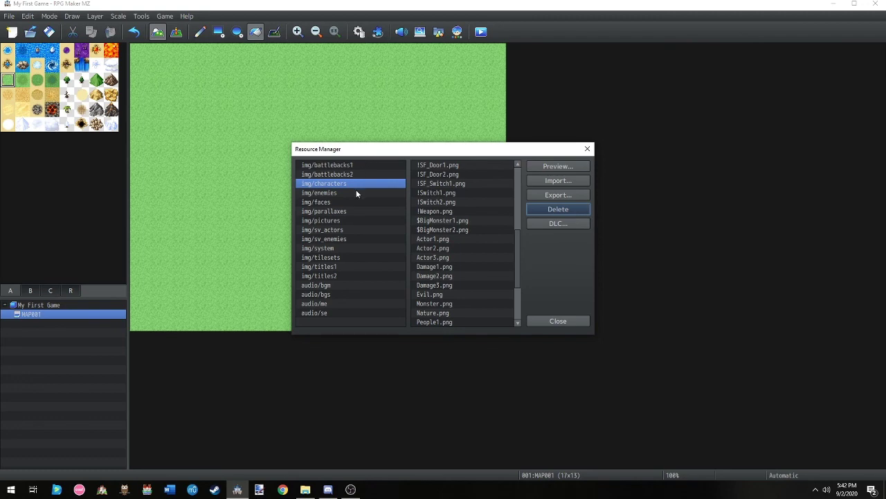
Look through the img/pictures resources and close the Resource Manager
click(342, 219)
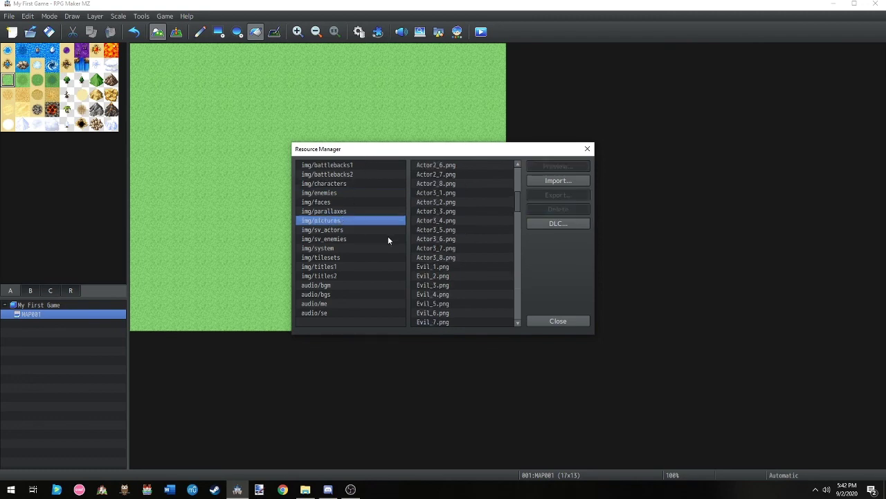
scroll(422, 311, up, 3)
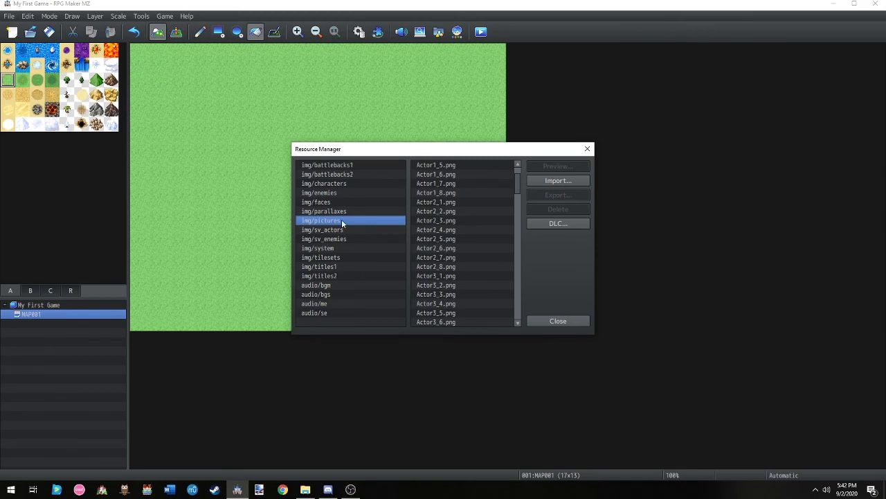
click(344, 184)
click(558, 320)
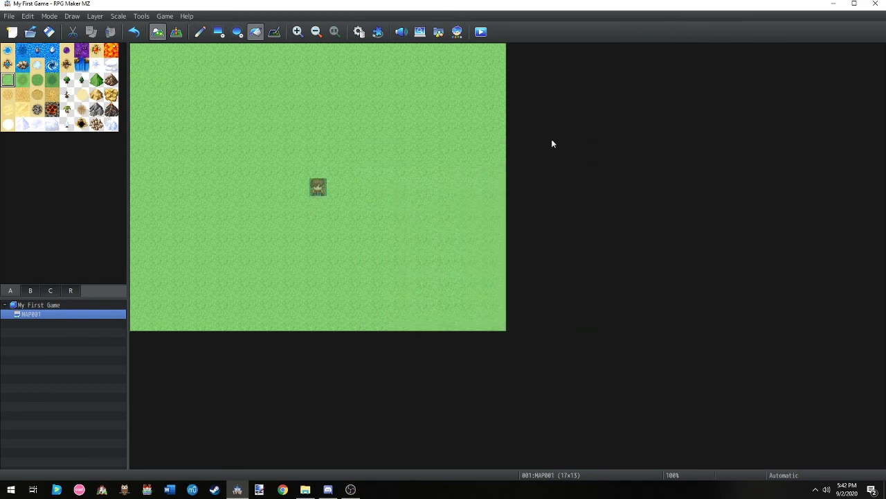
Open the Event Searcher, look at its switch, variable and event name search options beside the map, and close it
click(142, 16)
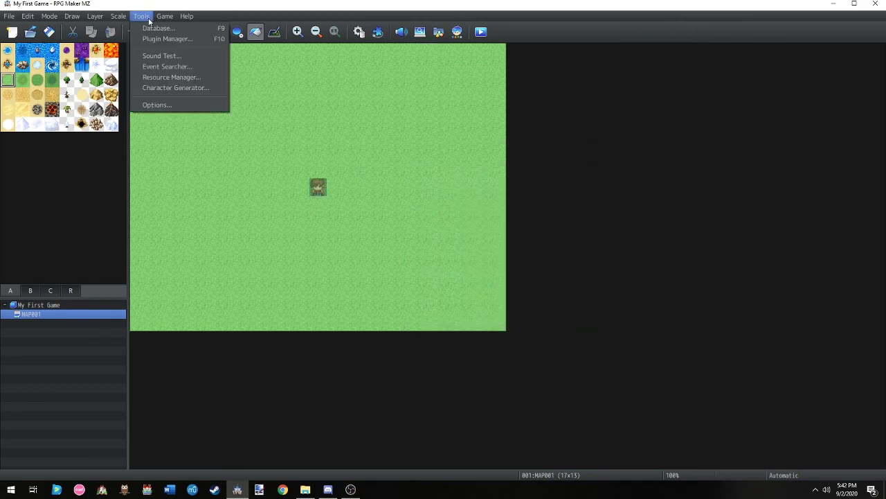
click(164, 66)
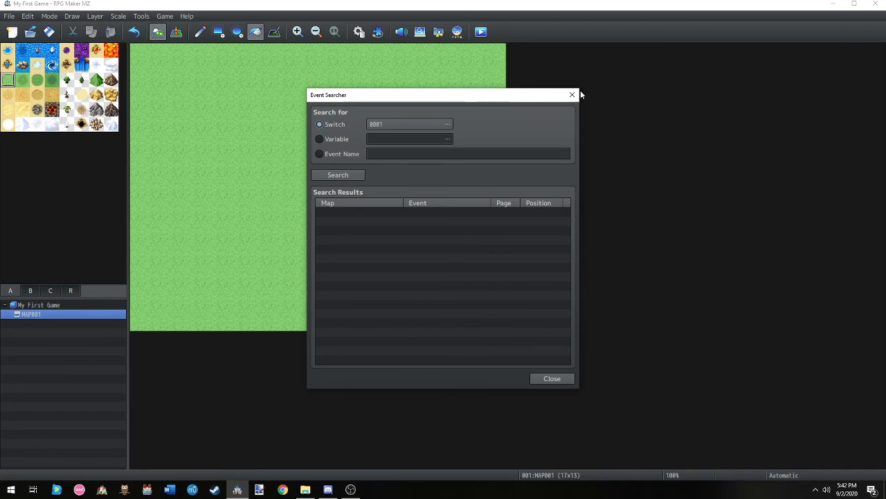
drag(518, 93, 803, 106)
click(406, 142)
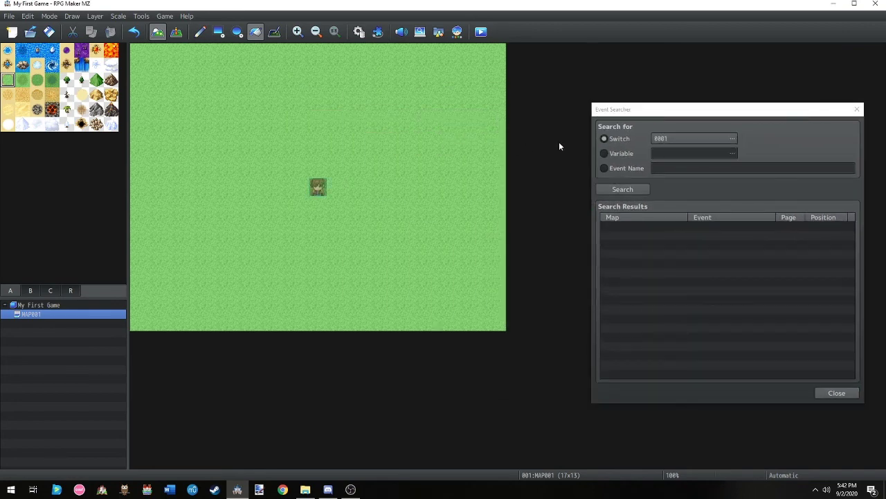
drag(838, 111, 708, 105)
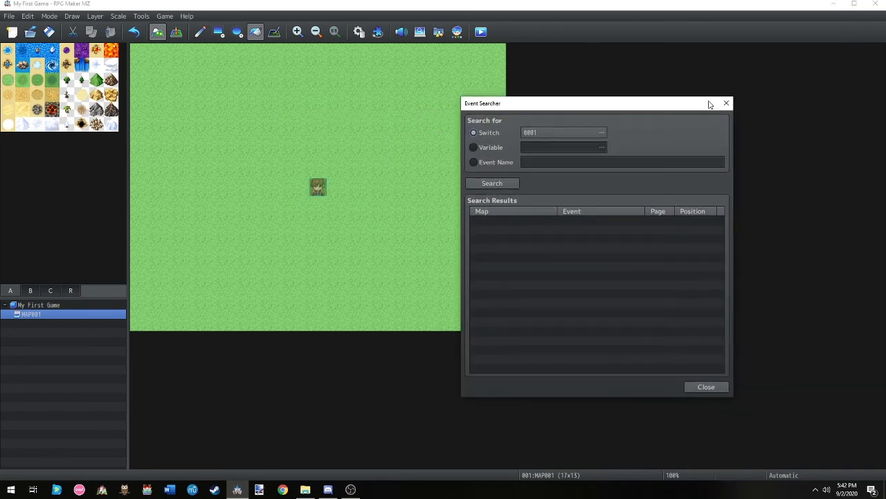
click(726, 103)
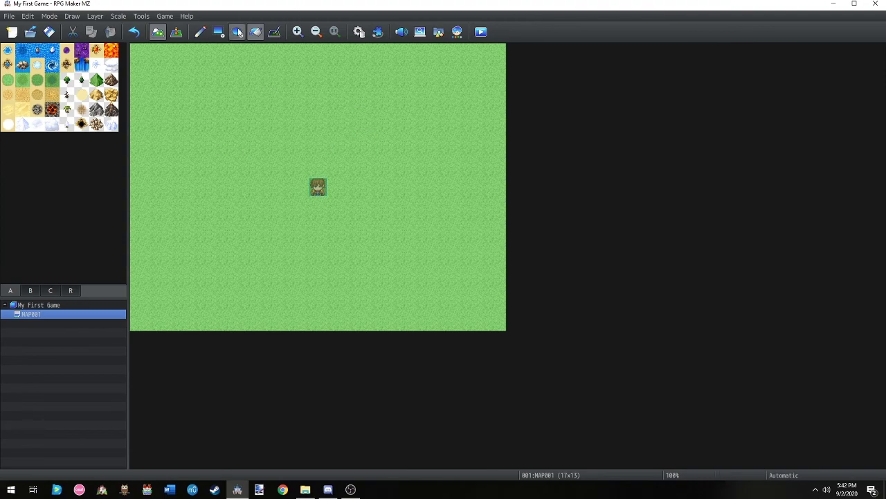
Switch to event editing mode and create an empty event with default settings on map tile 11,4
click(177, 31)
right_click(351, 119)
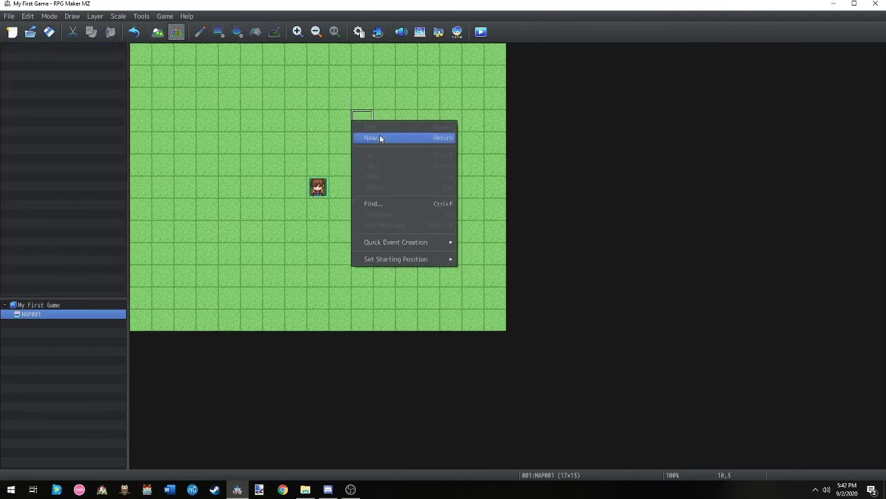
click(380, 136)
click(625, 399)
right_click(371, 137)
click(392, 158)
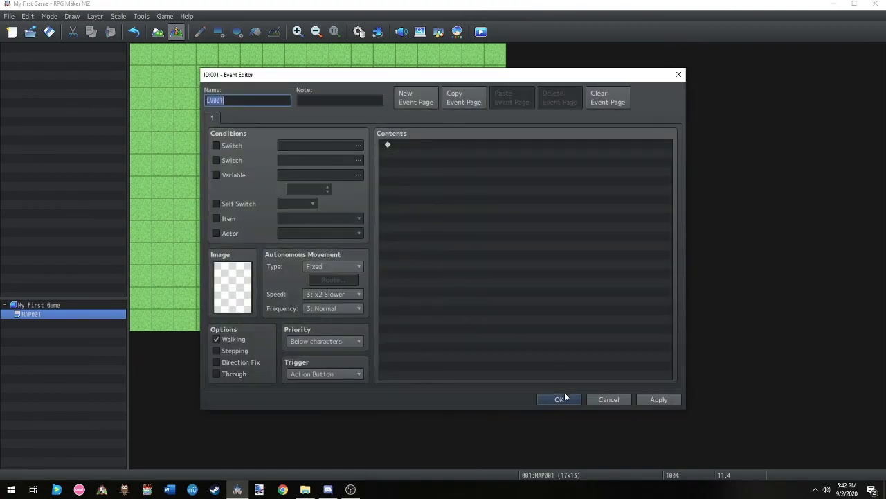
click(559, 399)
Create a second empty event with default settings on map tile 8,9
right_click(320, 261)
click(381, 289)
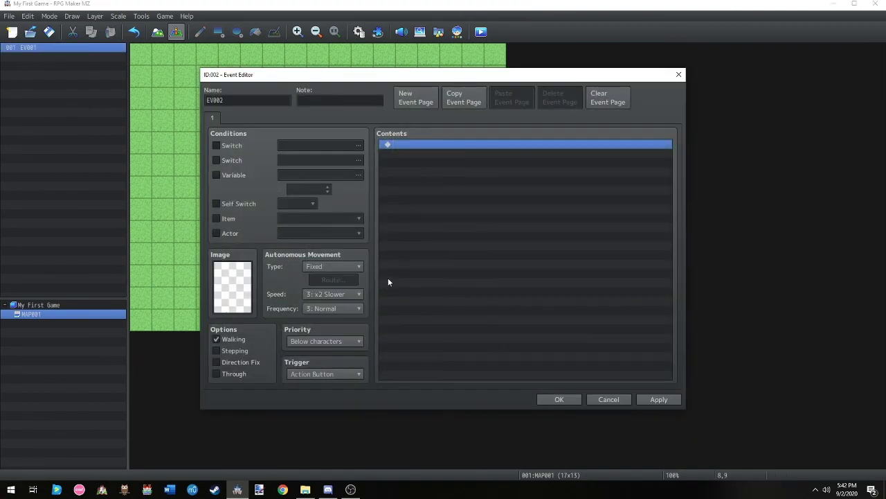
click(658, 399)
click(560, 400)
Create an event on map tile 1,4 with both Switch conditions enabled and set to switch 0001
right_click(162, 142)
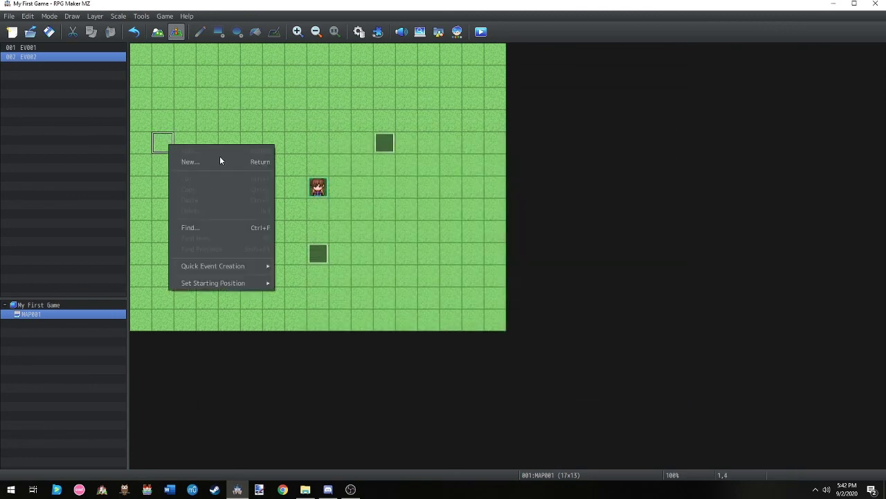
click(190, 161)
click(236, 146)
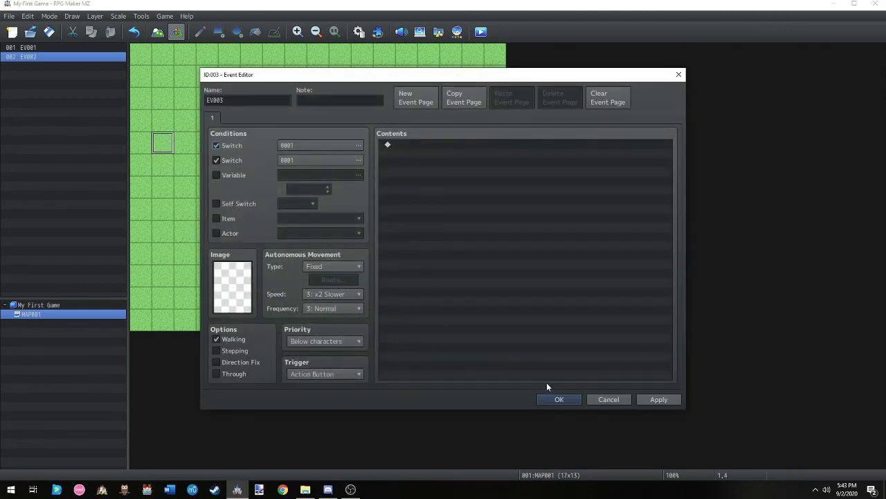
click(558, 399)
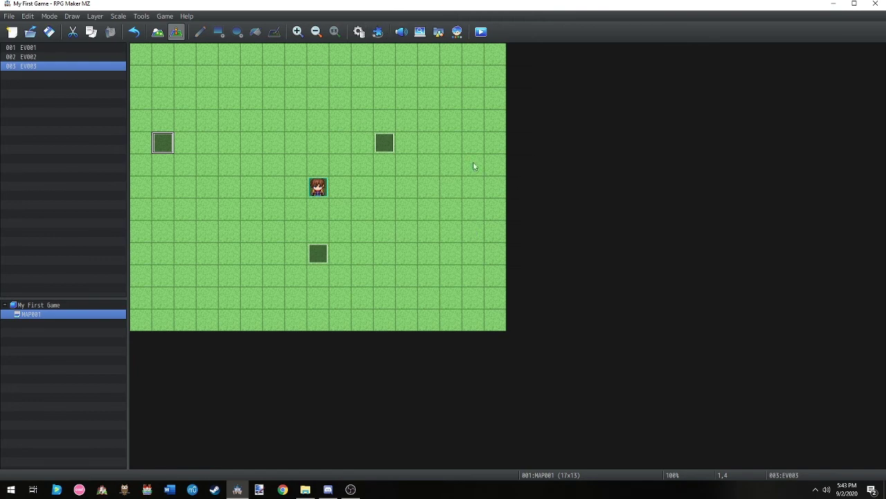
Search for the event named EV001 with the Event Searcher and select its entry in the results
click(419, 32)
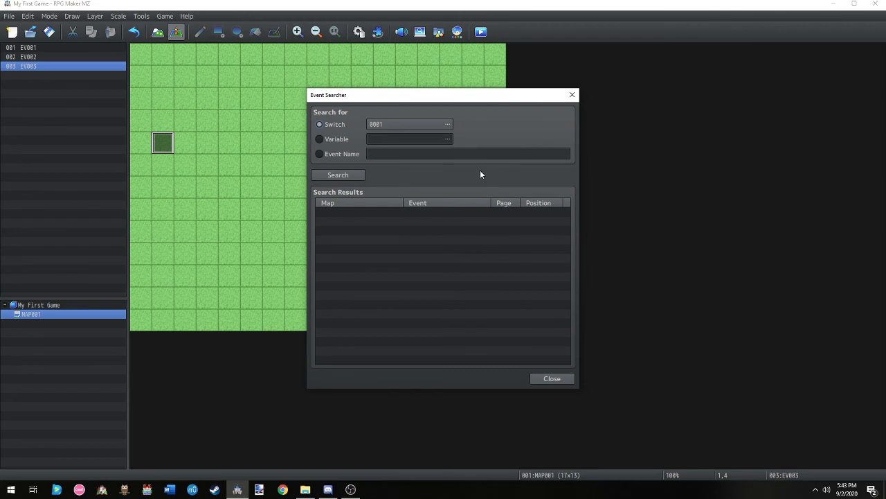
click(340, 154)
click(523, 150)
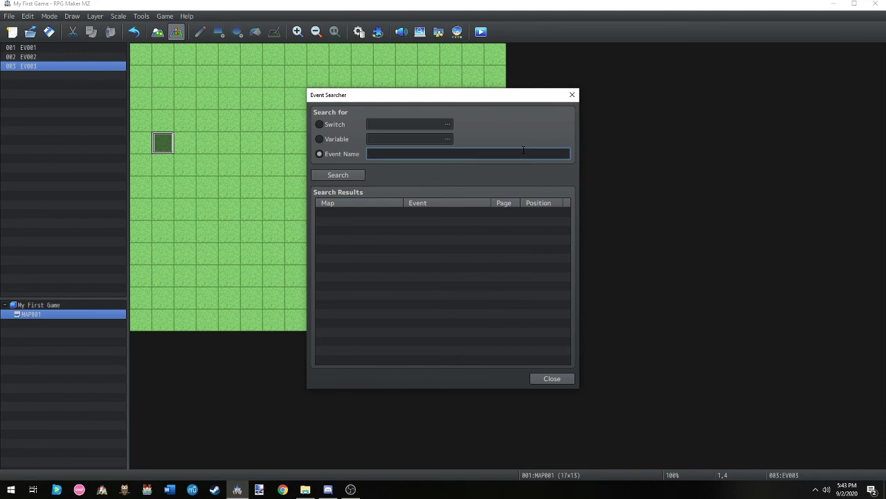
drag(461, 96, 673, 98)
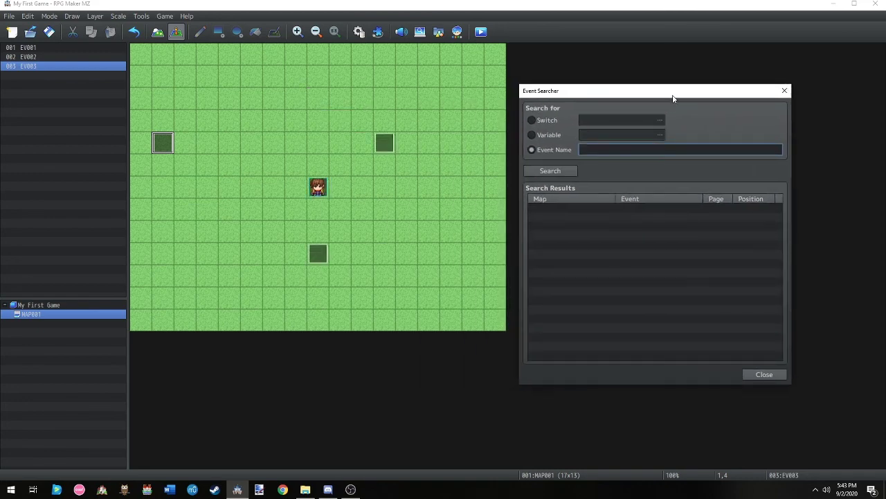
text(EV001)
click(575, 172)
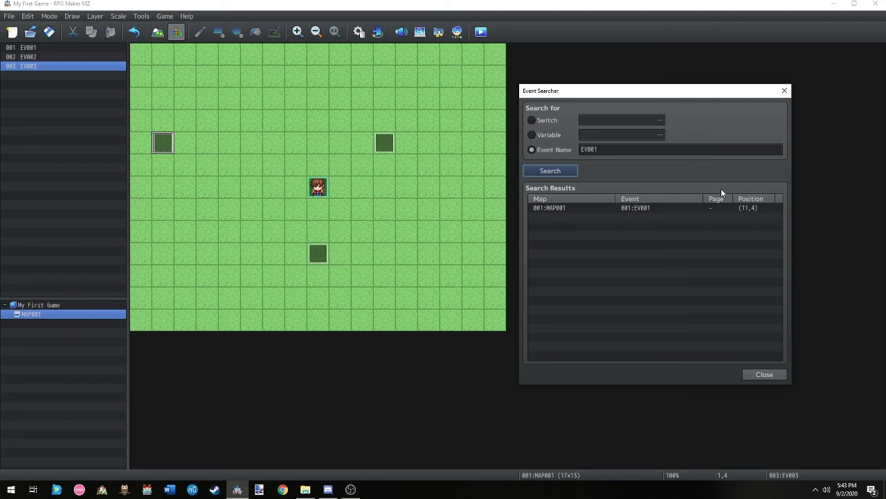
click(693, 208)
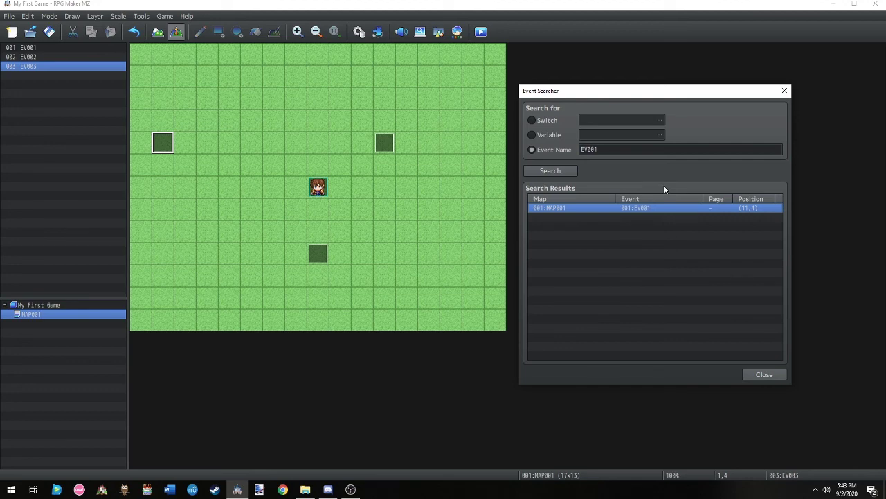
Look at the variable and switch search options in the Event Searcher, and close it
click(554, 134)
key(Up)
key(Down)
key(Up)
key(Down)
key(Up)
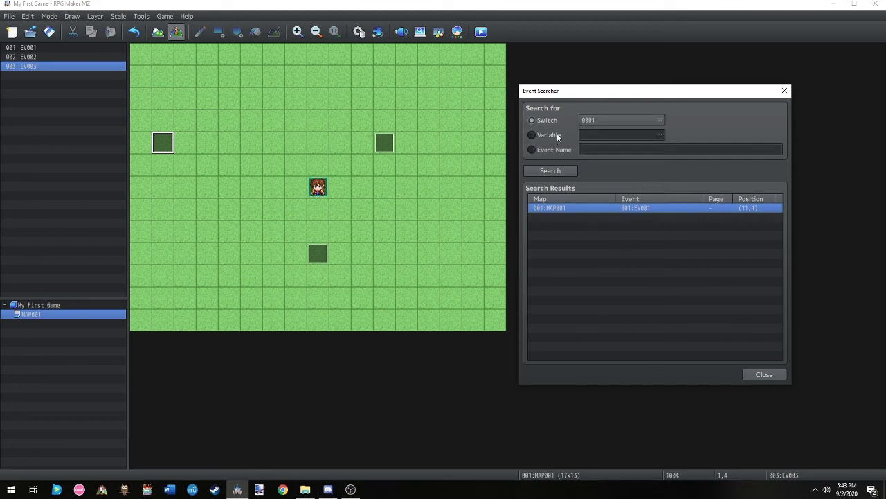
click(557, 136)
click(556, 123)
click(763, 375)
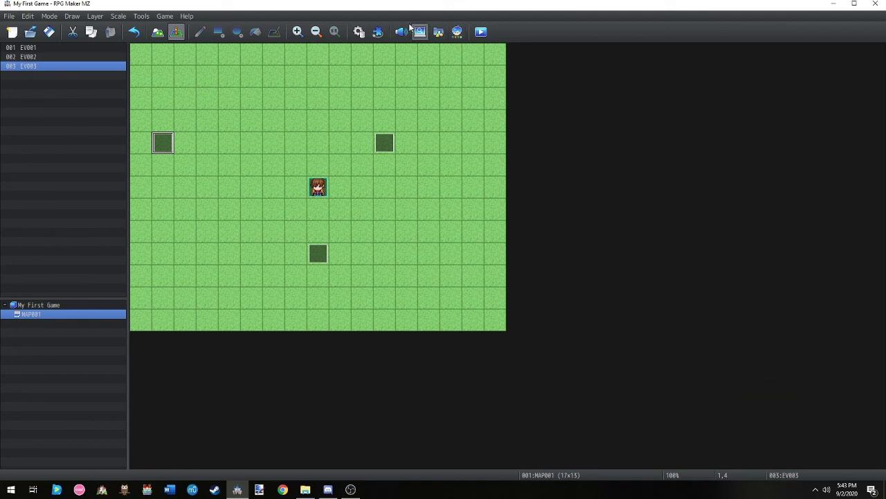
click(135, 16)
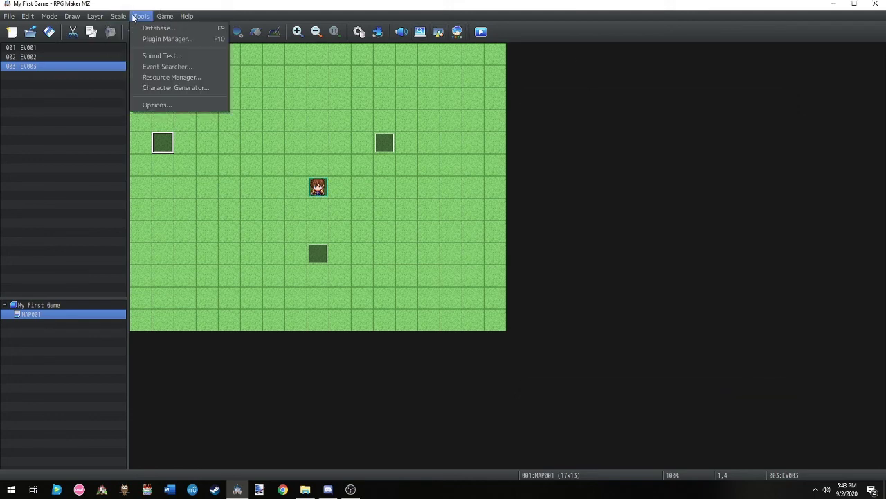
key(Escape)
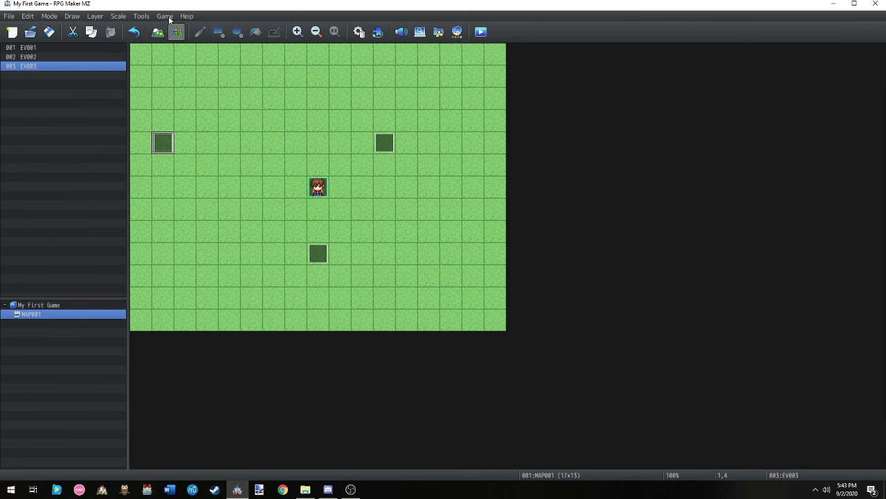
click(148, 19)
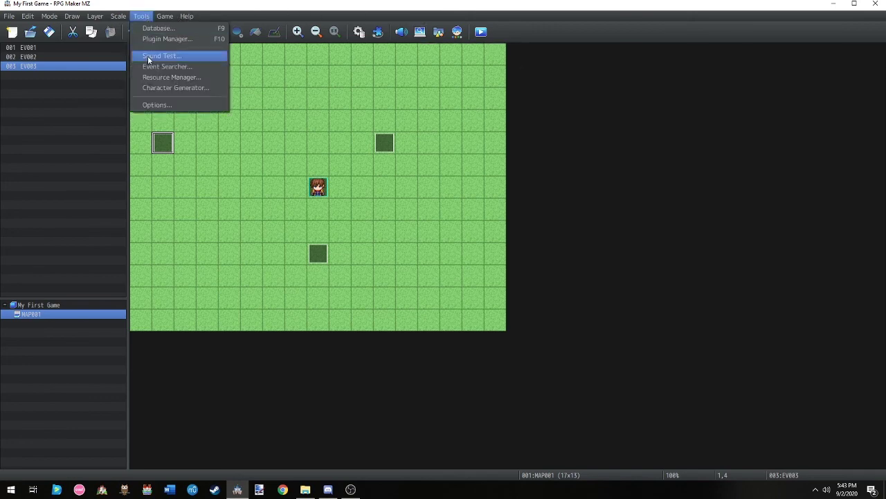
click(393, 14)
Open the Sound Test, look through the BGM and BGS lists, and preview the Darkness background sound at 35% volume
click(401, 32)
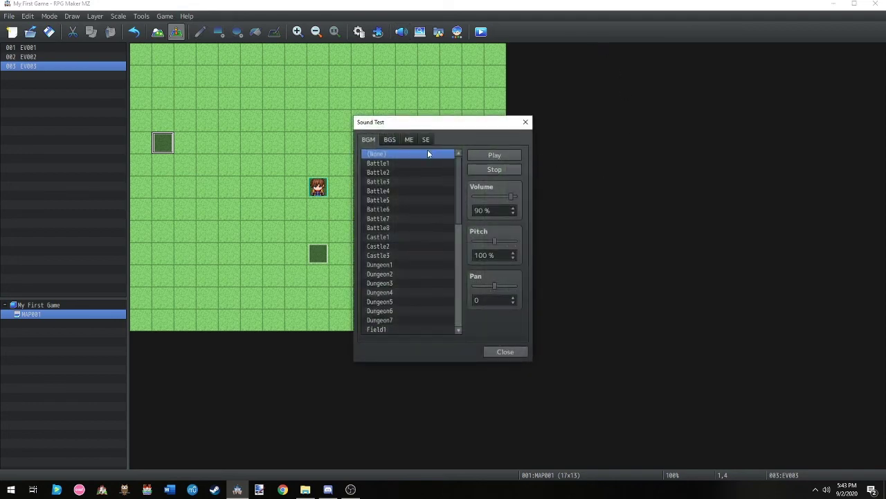
scroll(418, 159, down, 4)
scroll(423, 197, up, 4)
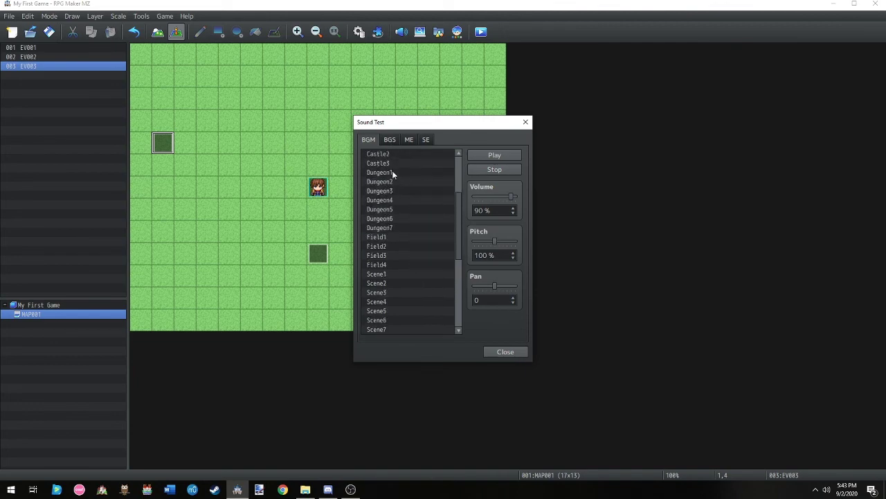
click(390, 140)
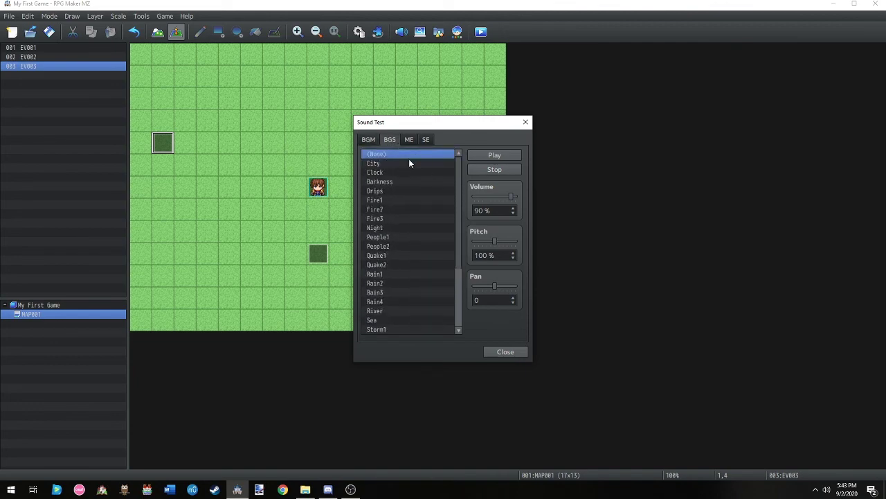
click(369, 142)
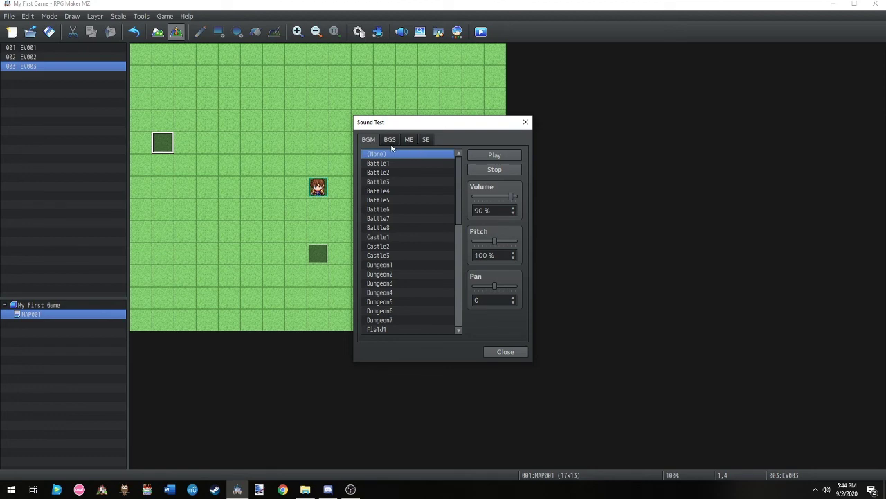
click(391, 145)
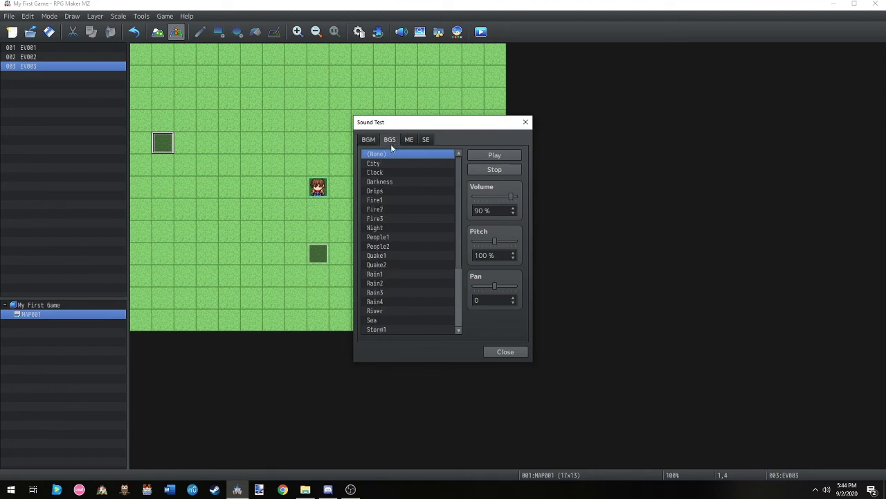
click(410, 181)
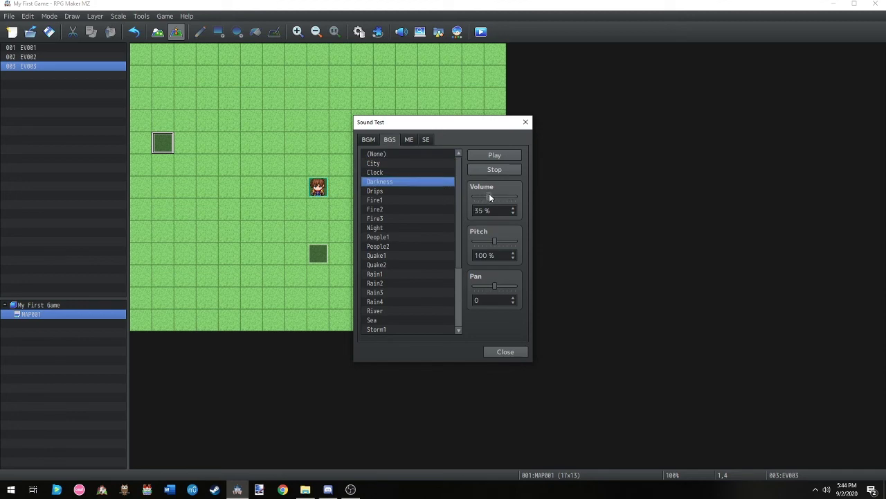
Preview the Dungeon6 background music at 15% volume in the Sound Test
click(369, 140)
scroll(398, 176, down, 5)
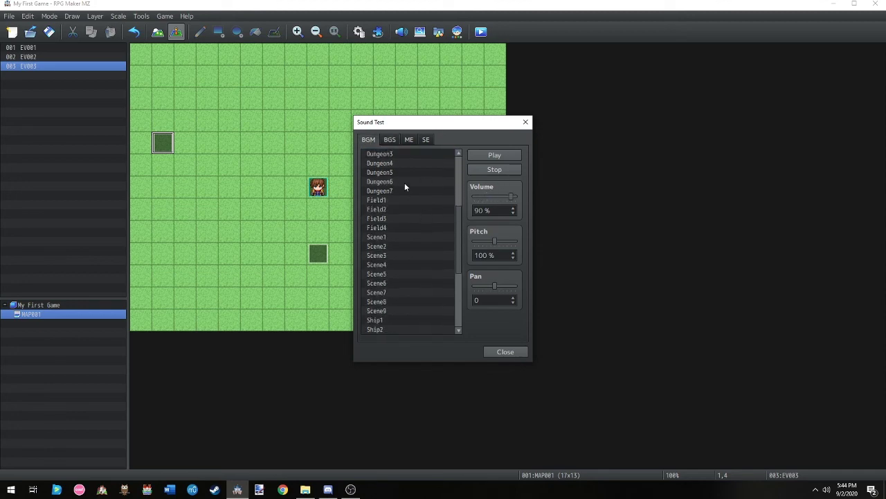
click(405, 182)
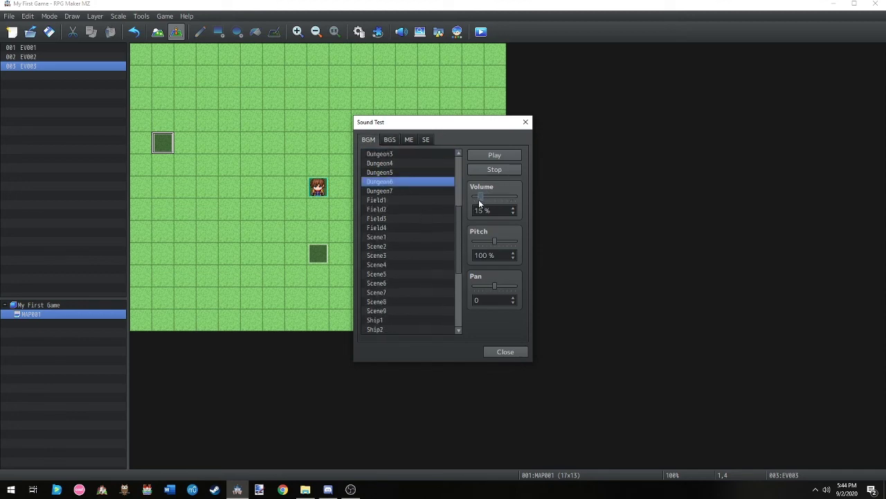
Test the Darkness background sound at 15% volume and 60% pitch, try its pan control, and stop playback
click(392, 141)
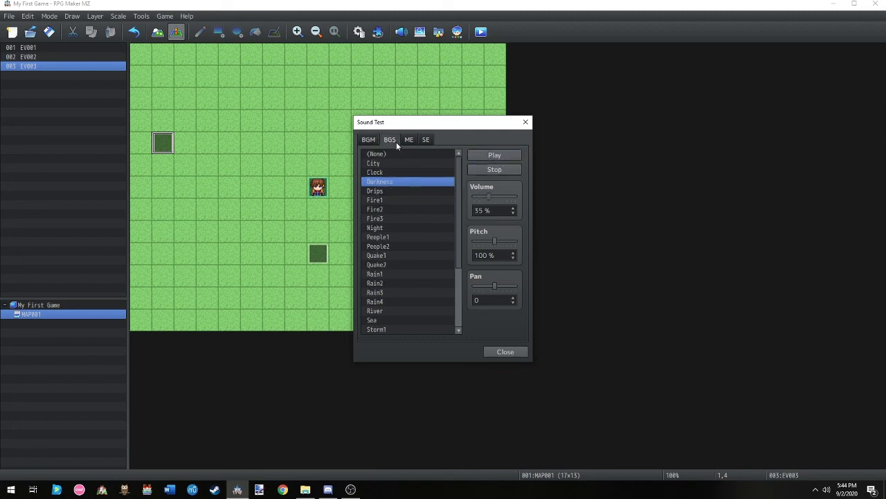
drag(482, 196, 480, 196)
drag(494, 241, 477, 241)
drag(494, 285, 475, 289)
click(505, 171)
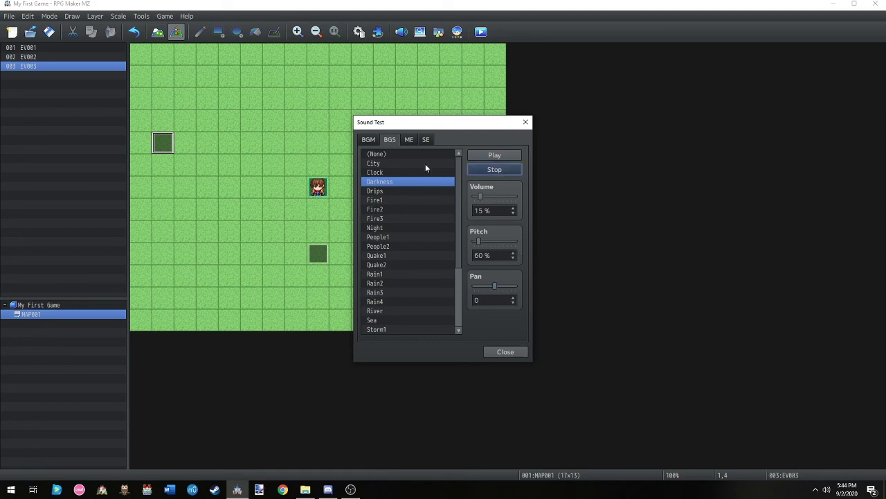
Preview the Inn1 music effect (ME) at 25% volume
click(368, 140)
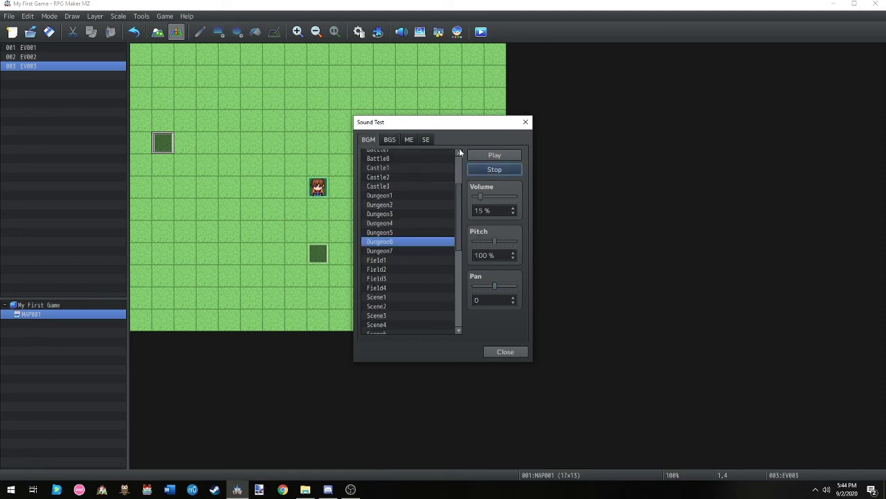
click(408, 140)
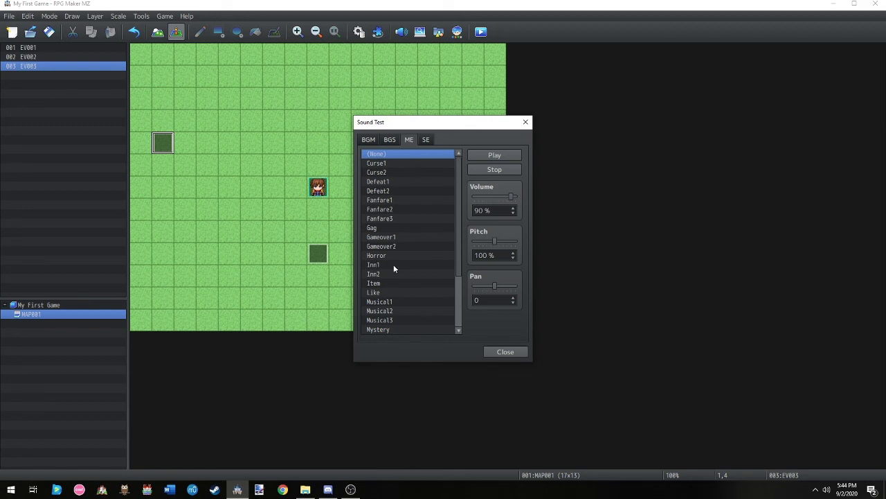
drag(511, 197, 495, 196)
click(403, 264)
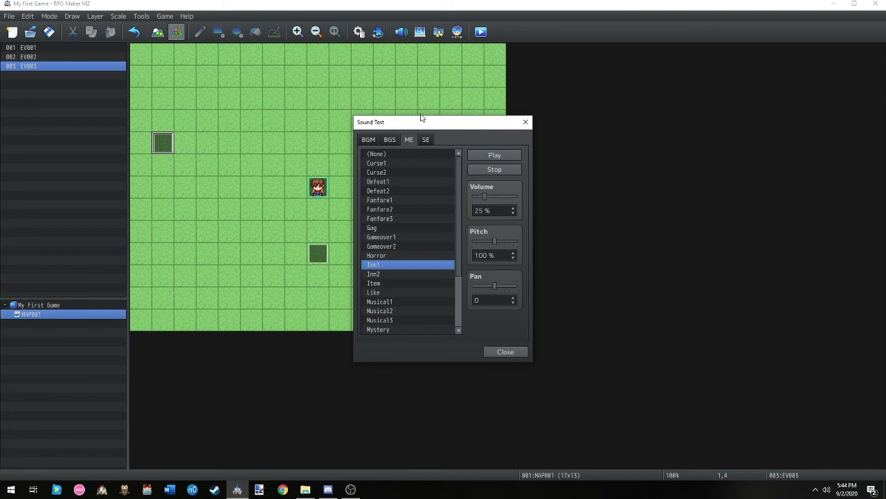
Preview the sound effects Attack1, Attack2 and Attack3 at 35% volume
click(421, 136)
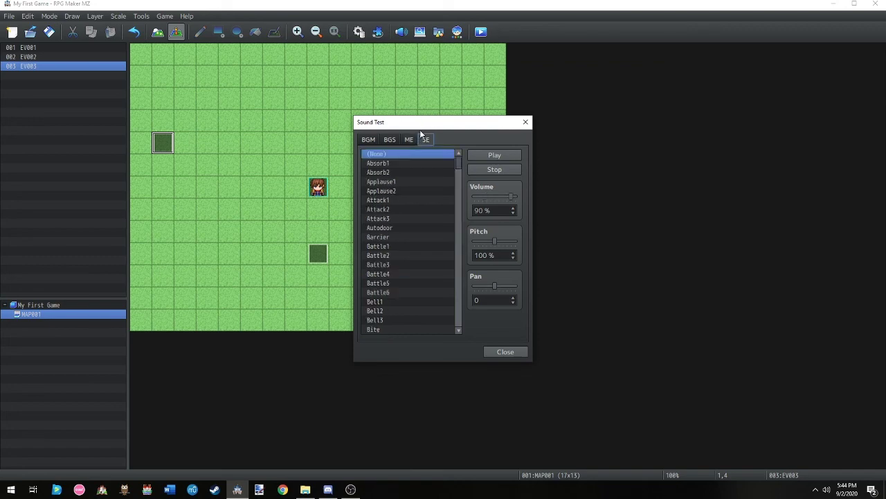
click(493, 197)
click(424, 199)
click(412, 209)
click(404, 219)
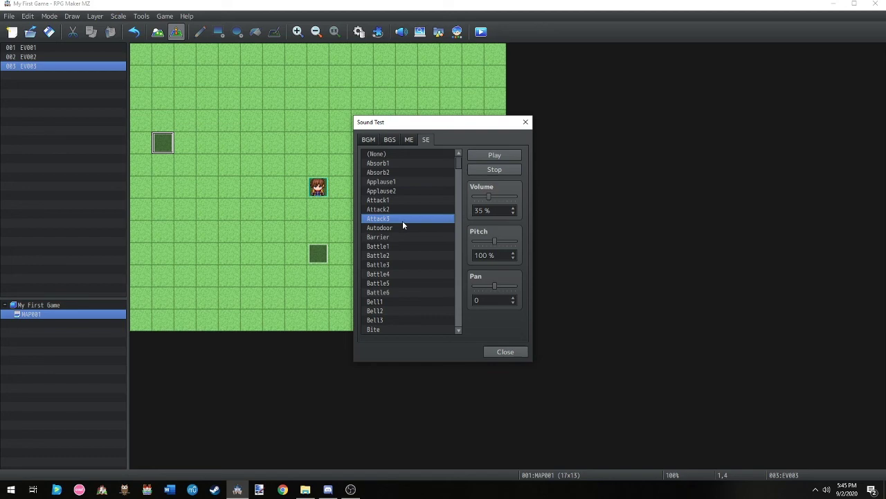
Look through the rest of the sound effect, background sound and background music lists, and close the Sound Test
scroll(401, 201, down, 8)
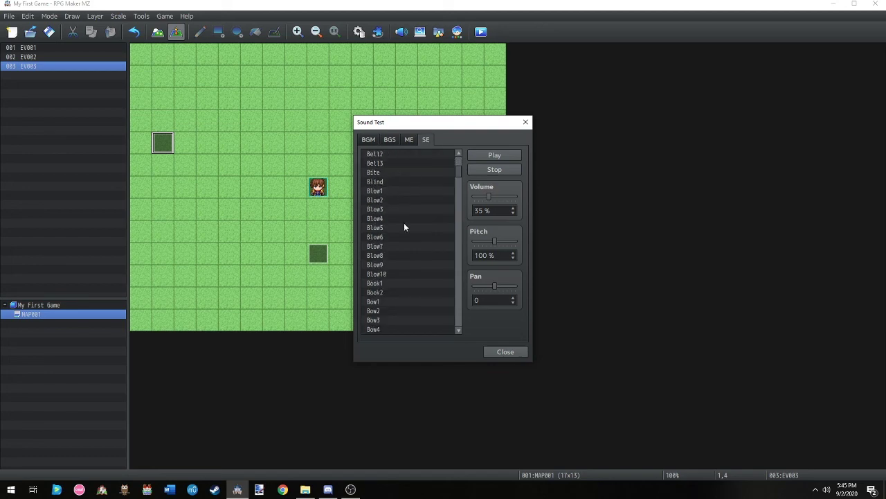
mouse_move(455, 181)
mouse_down()
mouse_move(459, 328)
mouse_move(444, 159)
mouse_up()
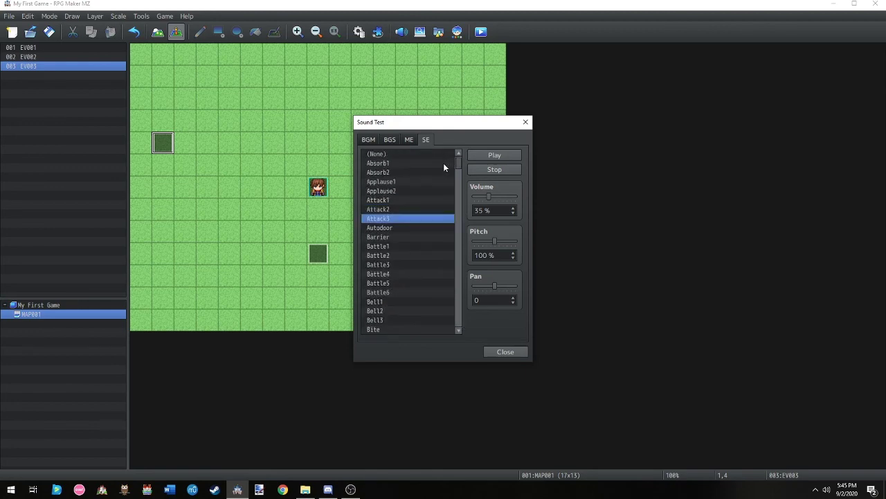
scroll(432, 240, down, 1)
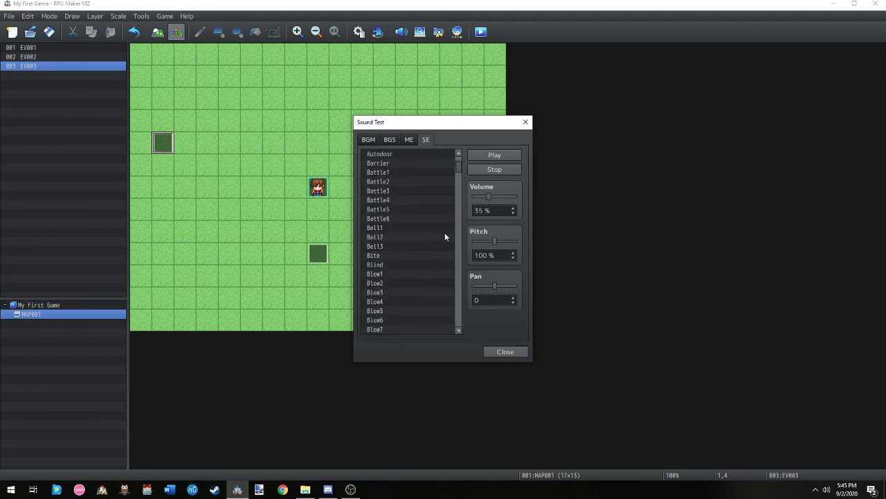
drag(458, 169, 467, 334)
click(391, 140)
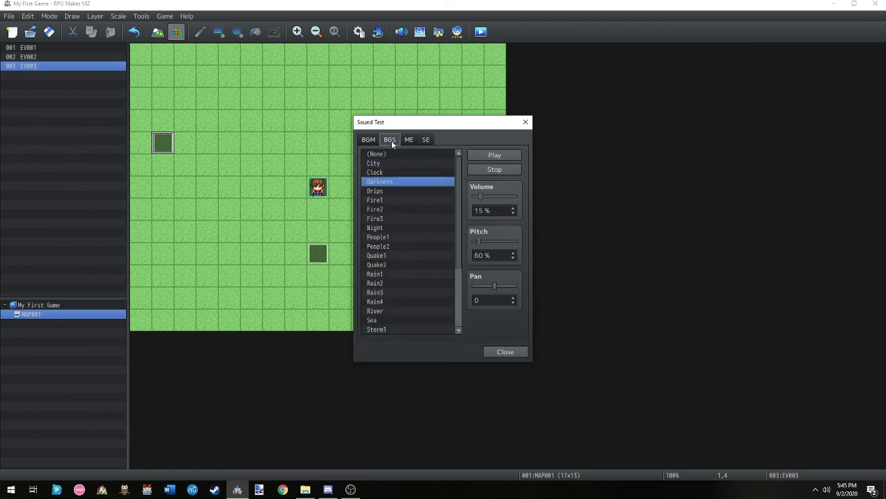
click(369, 139)
scroll(403, 169, down, 5)
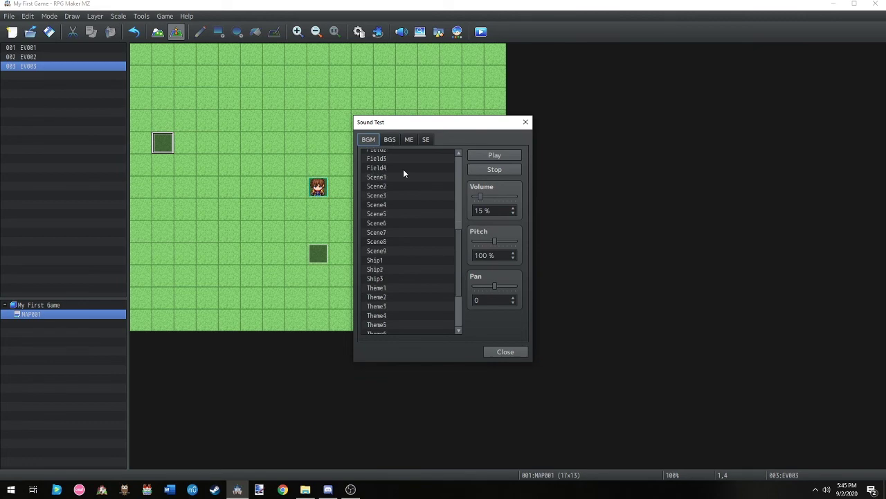
scroll(406, 221, up, 8)
click(406, 247)
scroll(398, 247, up, 3)
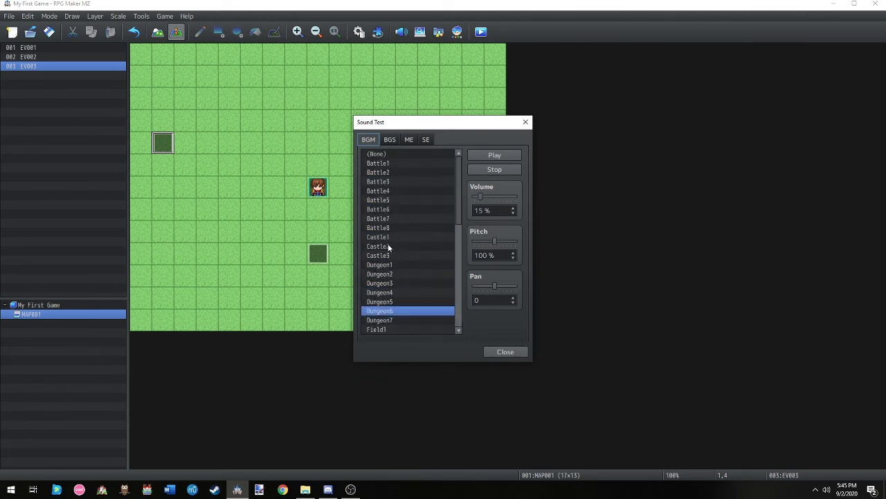
click(506, 351)
click(187, 16)
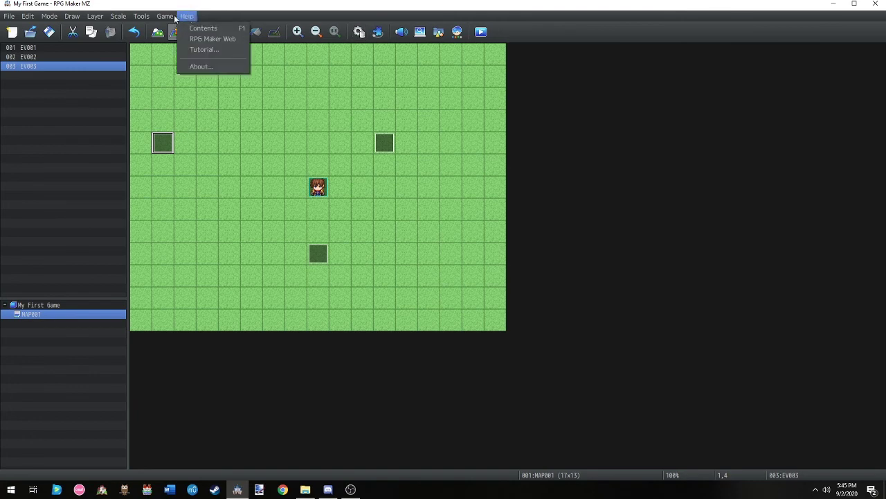
mouse_move(168, 20)
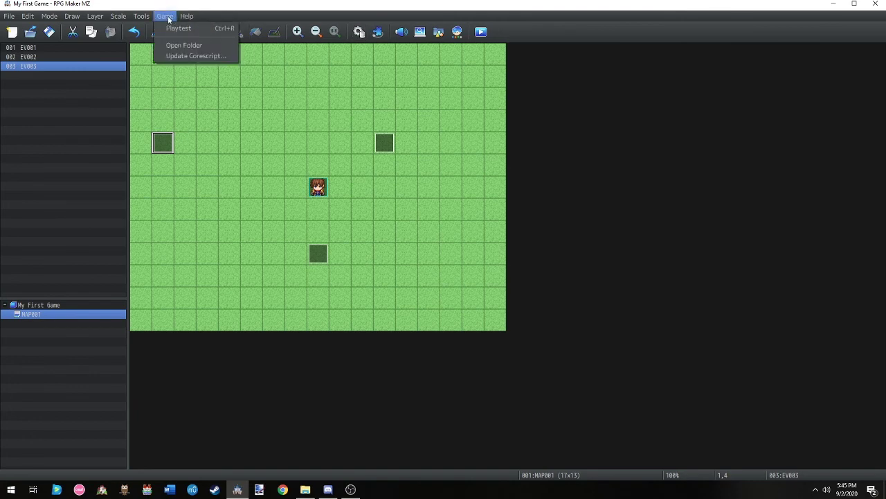
click(147, 2)
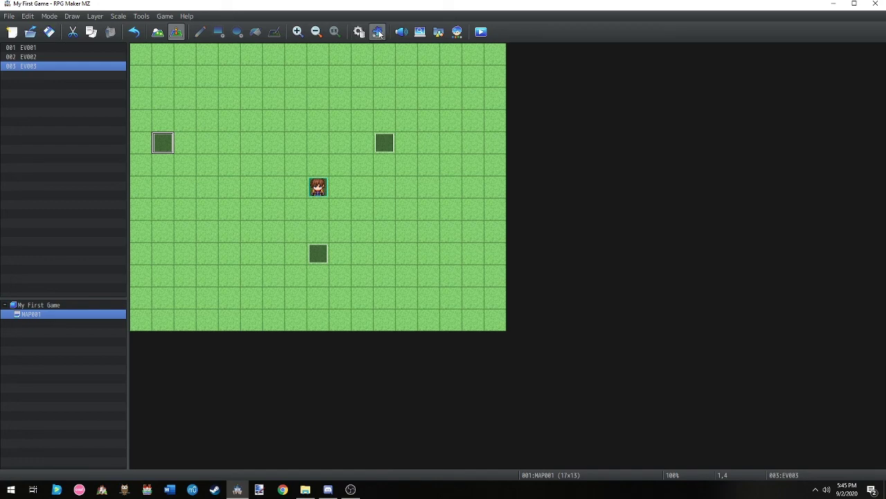
Select the My First Game project in the map tree and return to MAP001
click(31, 306)
click(26, 313)
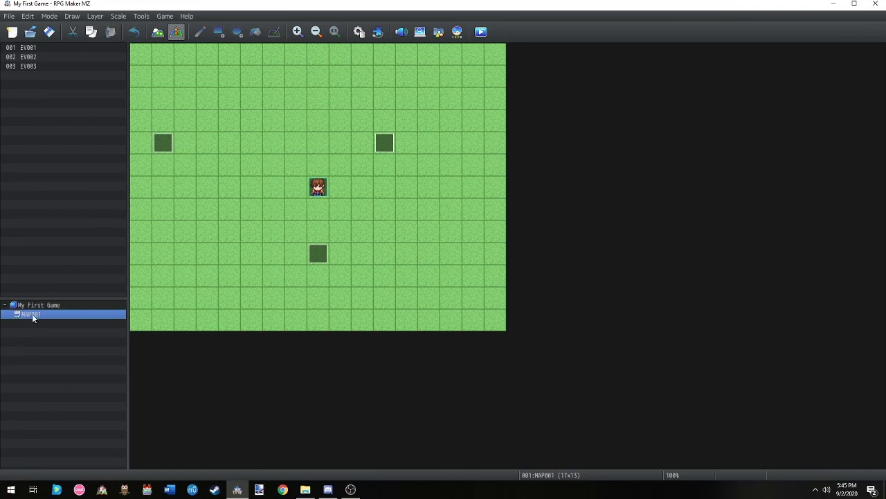
Create a new map with the default properties under My First Game and nest it beneath MAP001
right_click(33, 305)
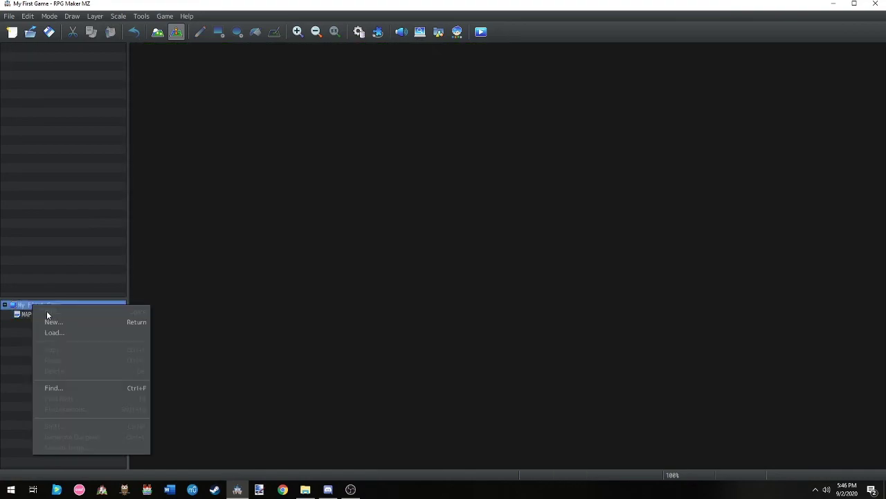
click(53, 320)
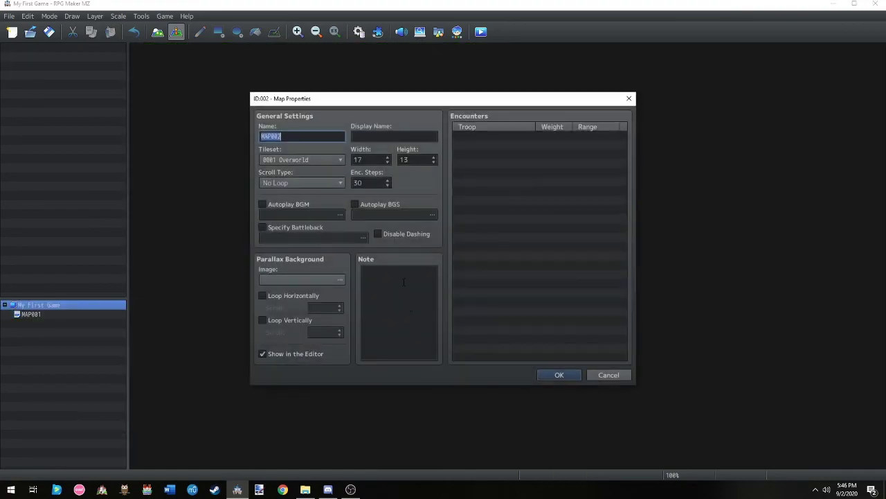
click(560, 375)
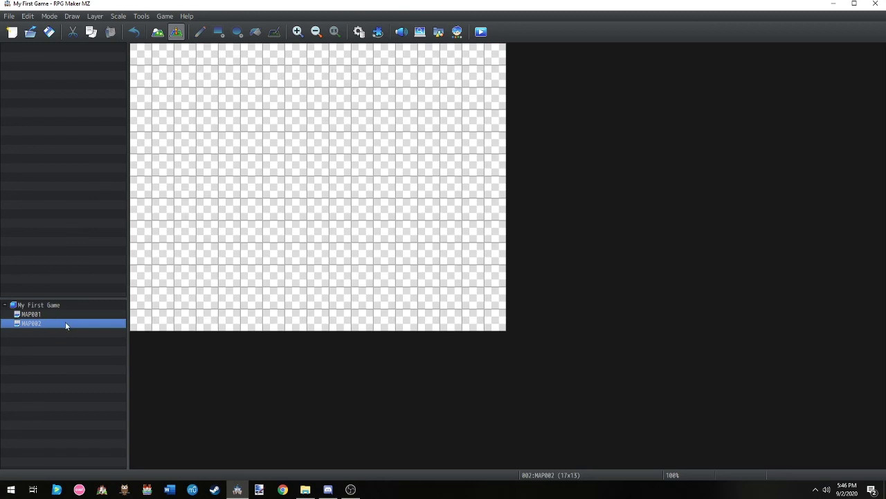
drag(90, 323, 97, 313)
Switch back and forth between MAP001 and MAP002 in the map tree to compare their contents
click(33, 315)
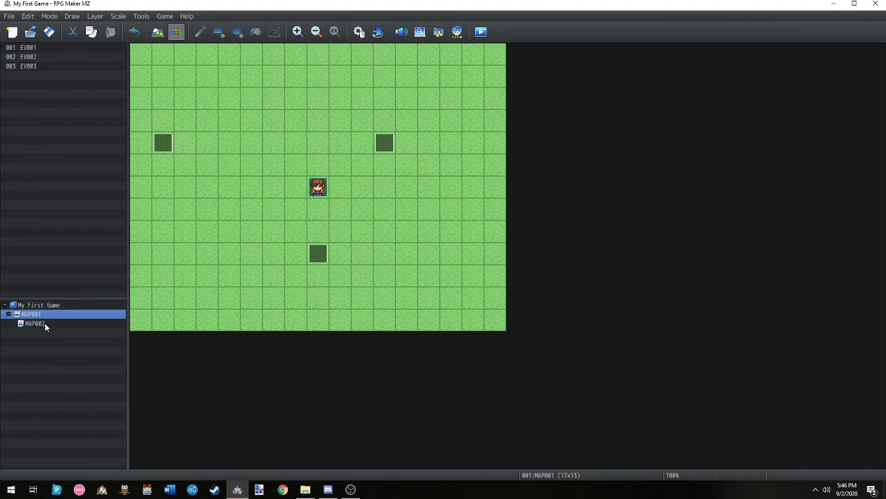
click(56, 324)
click(52, 314)
click(36, 324)
click(55, 315)
click(56, 324)
click(56, 315)
click(55, 324)
click(54, 315)
click(54, 324)
click(54, 314)
click(56, 323)
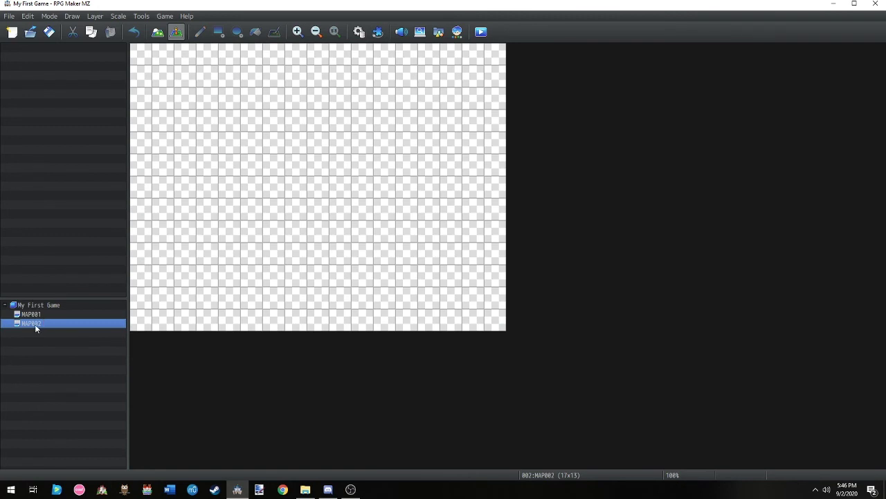
Delete the blank MAP002 from the project
key(Delete)
click(405, 262)
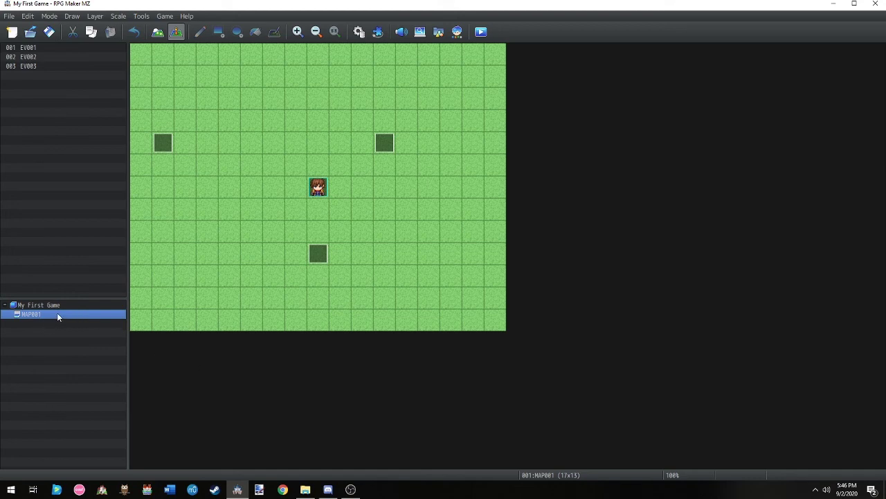
Copy MAP001, paste it as a child map beneath itself, and delete the pasted copy
right_click(32, 323)
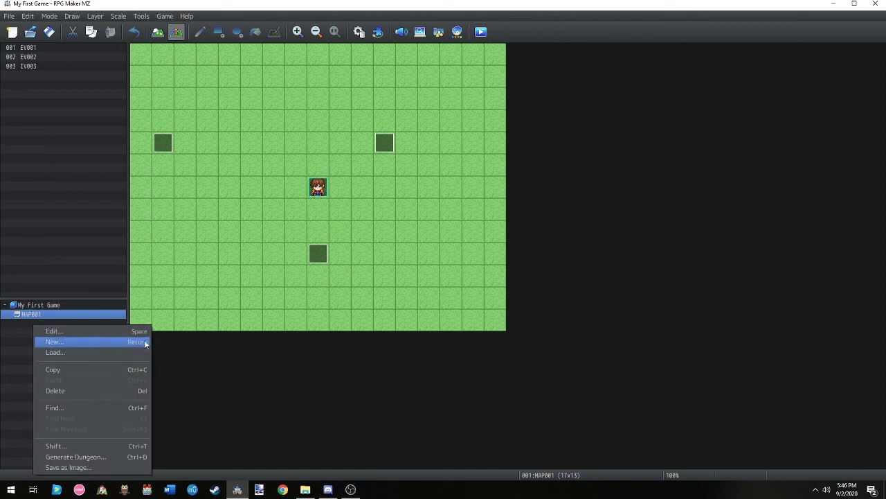
right_click(14, 344)
click(60, 332)
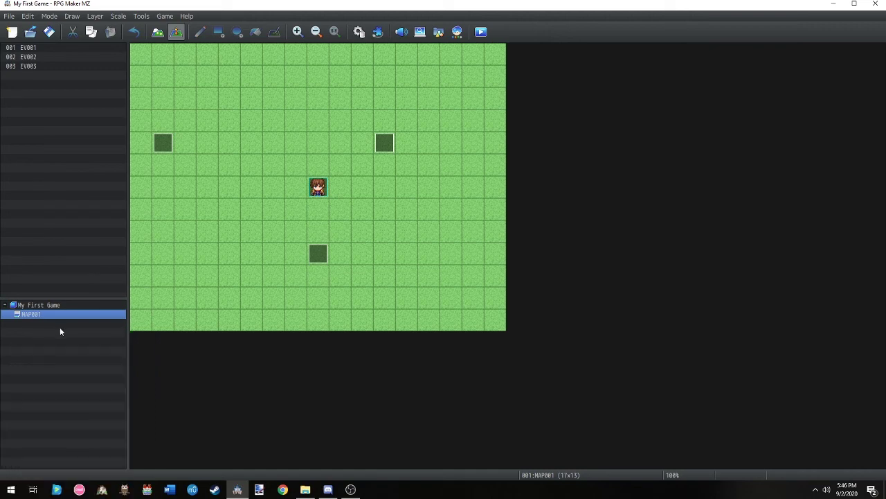
right_click(70, 314)
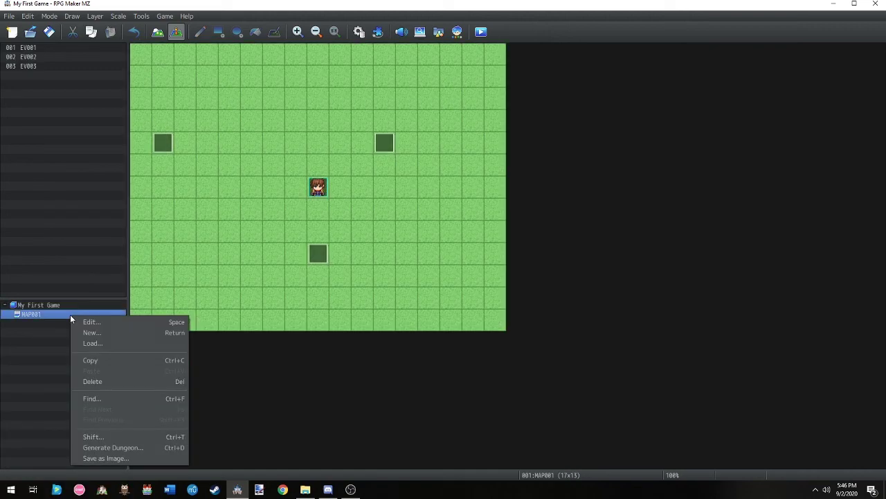
click(104, 360)
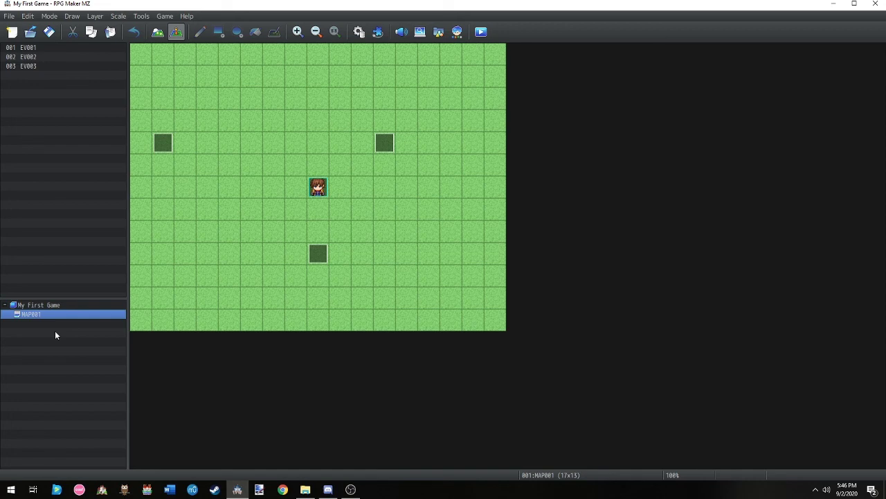
key(ctrl+v)
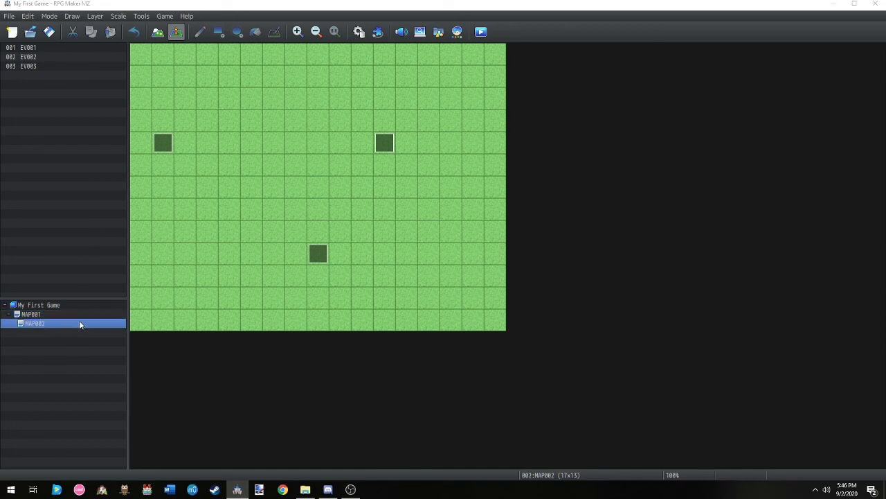
key(Delete)
click(423, 258)
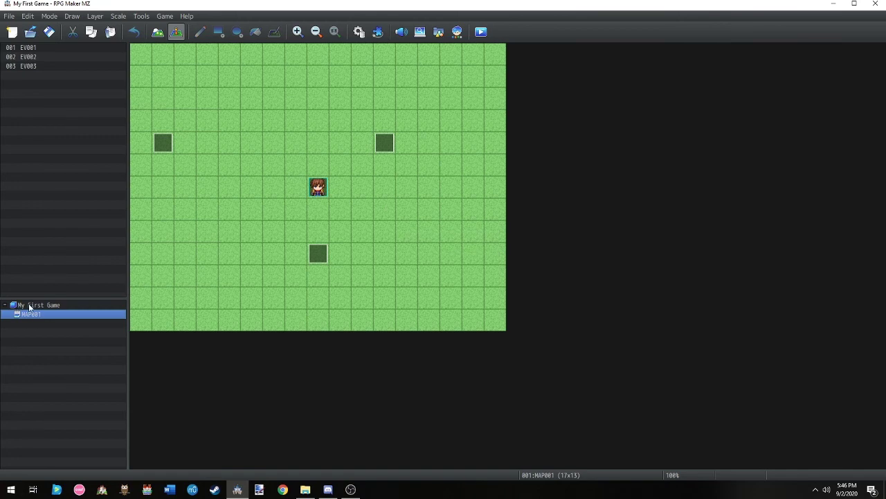
Look over the map properties offered for a new map under My First Game without creating it
right_click(28, 307)
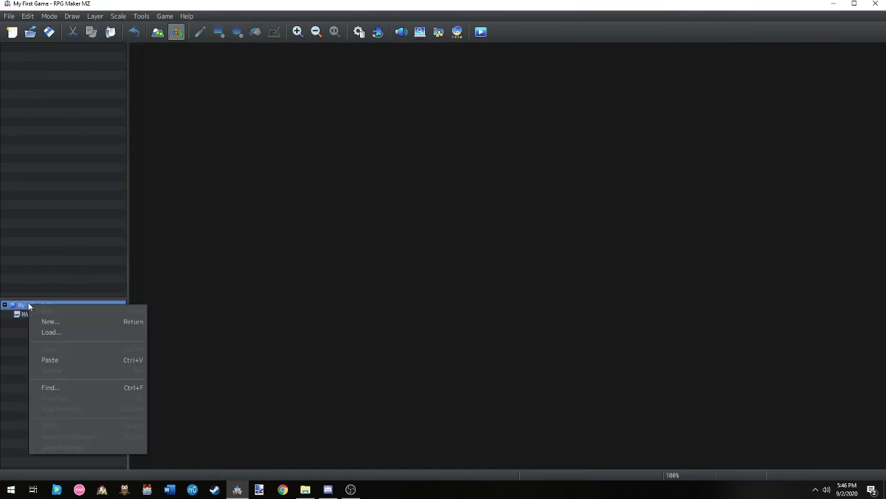
click(79, 320)
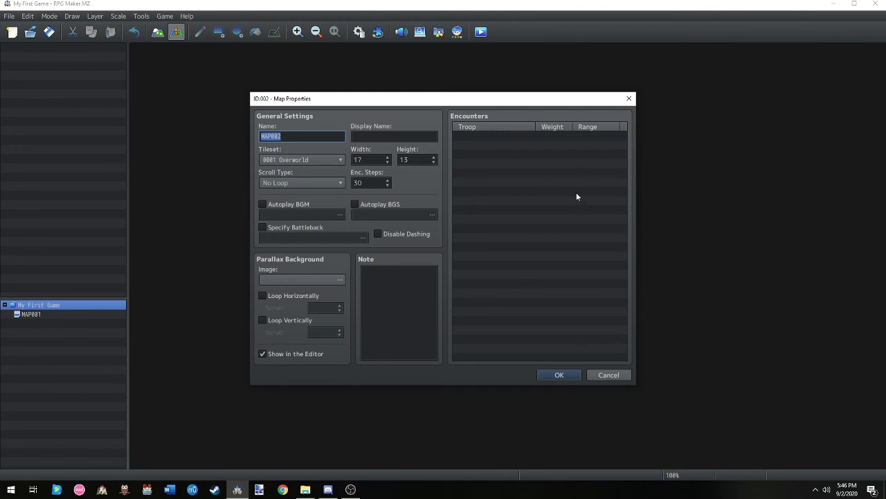
key(Escape)
Browse the sample maps for My First Game, previewing Floating Temple, Fishing Village, Mountain Village and Nomad Camp
right_click(25, 304)
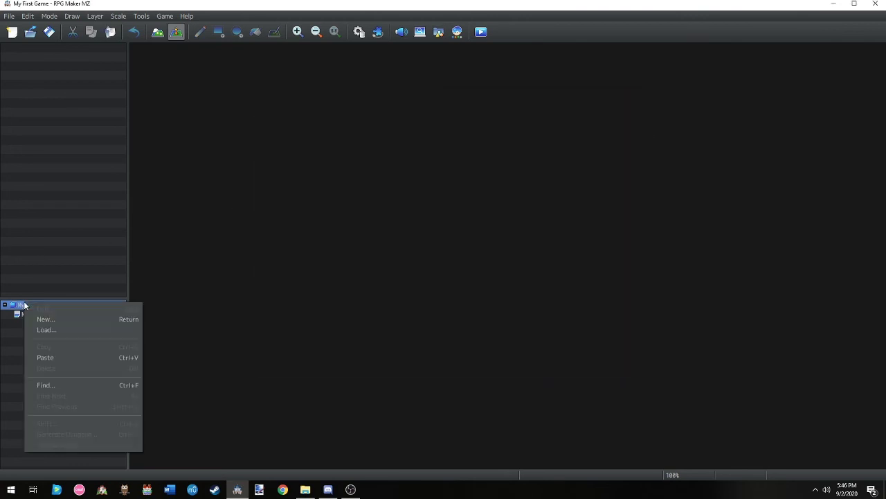
click(52, 328)
scroll(327, 180, down, 5)
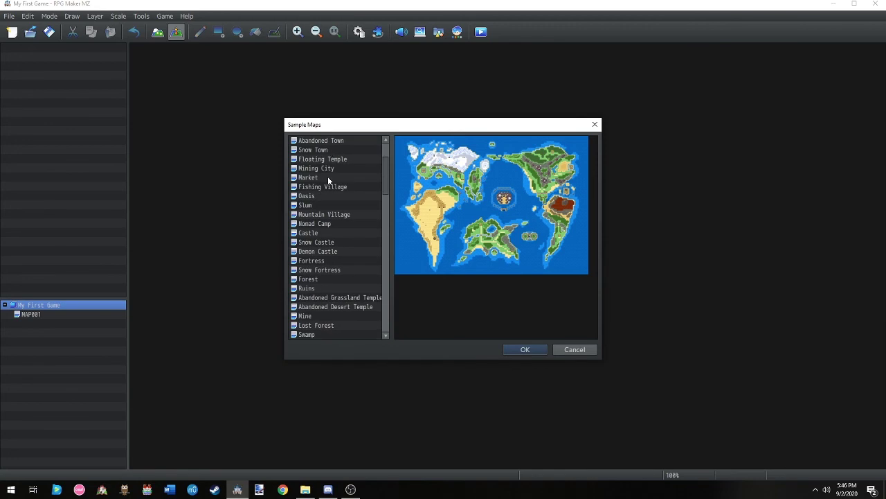
scroll(331, 197, down, 2)
scroll(326, 206, up, 6)
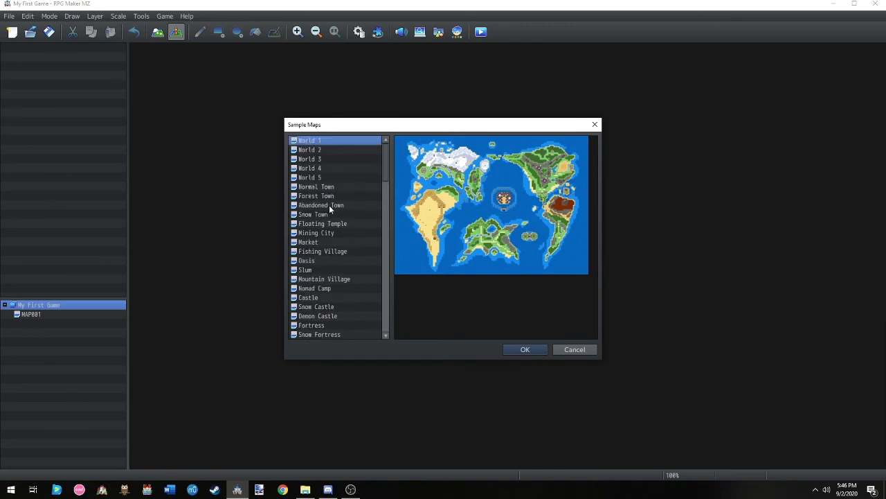
click(319, 224)
click(315, 251)
click(319, 279)
click(315, 288)
Load the Fortress sample map into the project and look over its layout
scroll(312, 291, down, 2)
click(310, 287)
key(Return)
scroll(228, 254, down, 10)
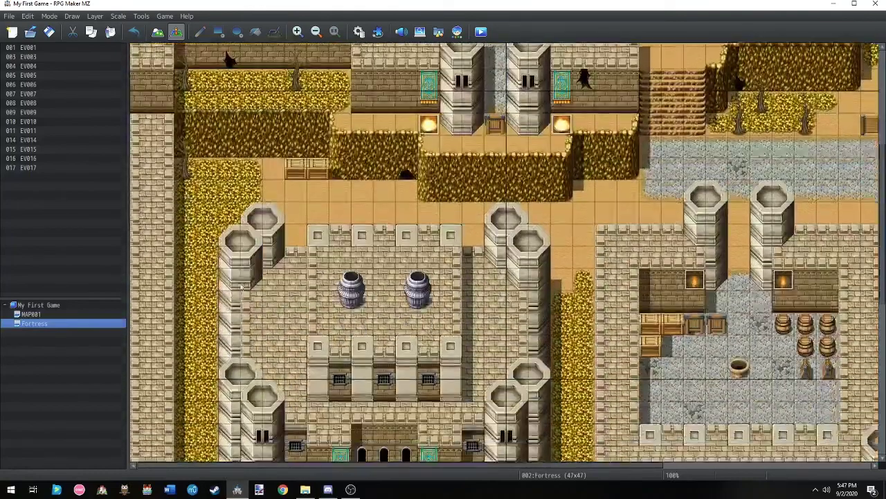
scroll(254, 266, down, 3)
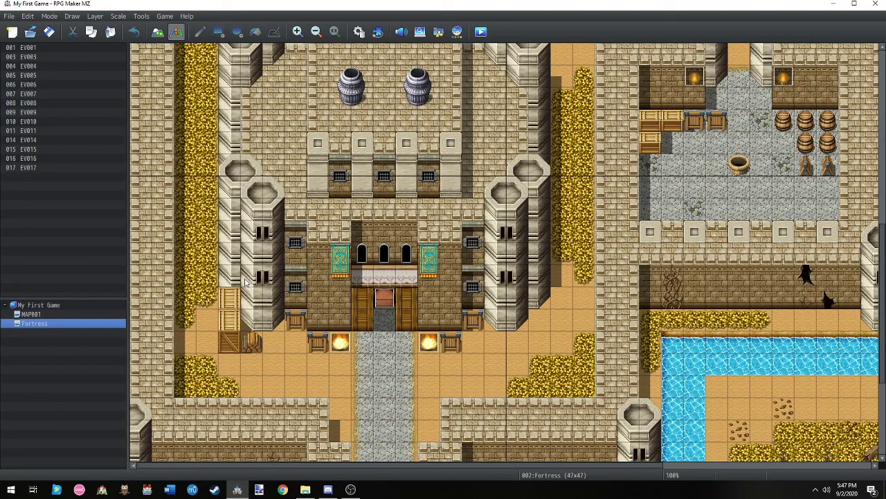
scroll(245, 280, up, 10)
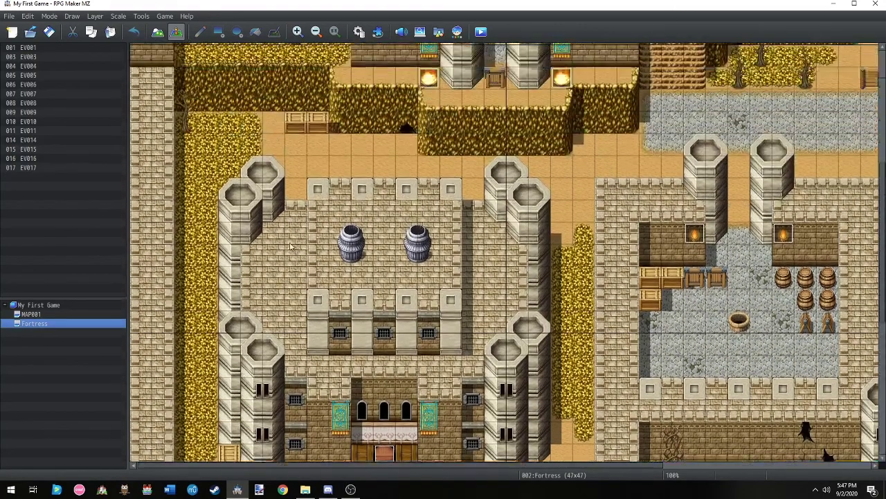
scroll(332, 227, up, 3)
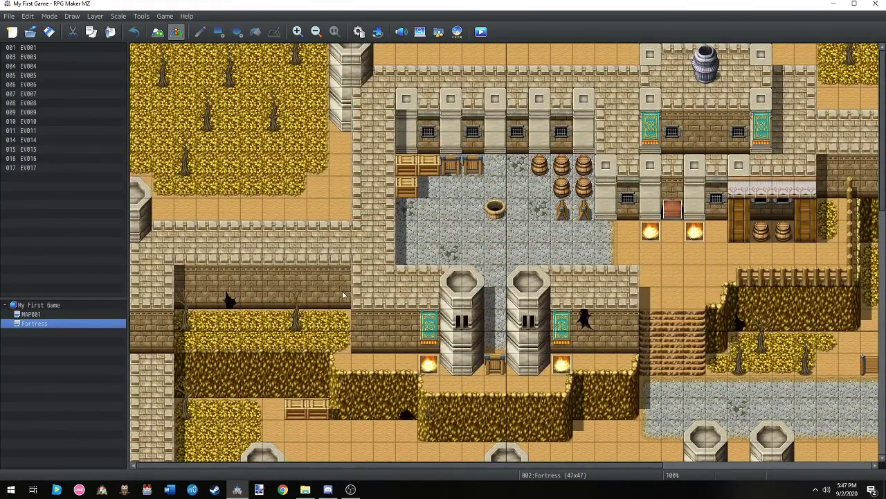
Delete the Fortress map from the project
right_click(70, 322)
click(65, 322)
right_click(66, 323)
click(55, 326)
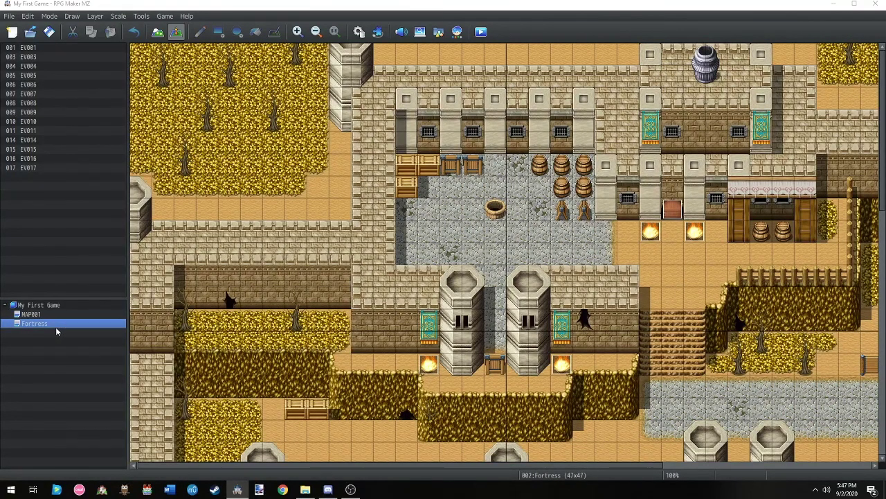
click(415, 256)
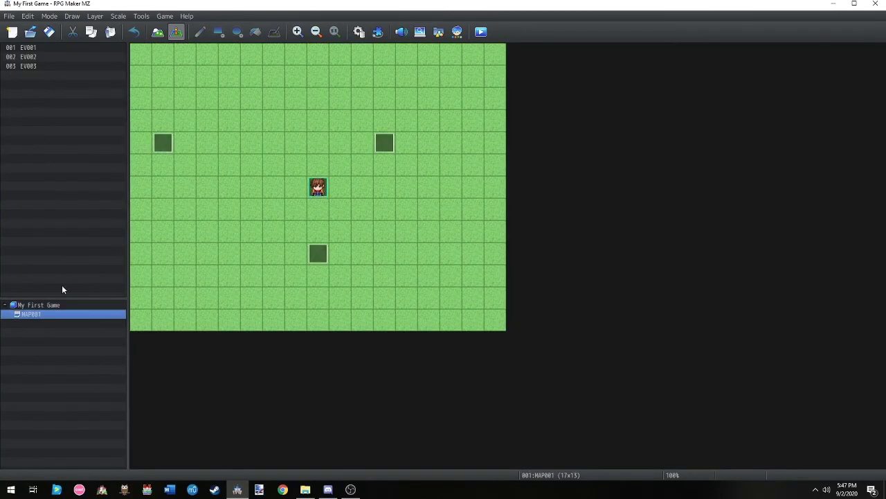
Look over the map properties of MAP001 and close them without making changes
right_click(47, 306)
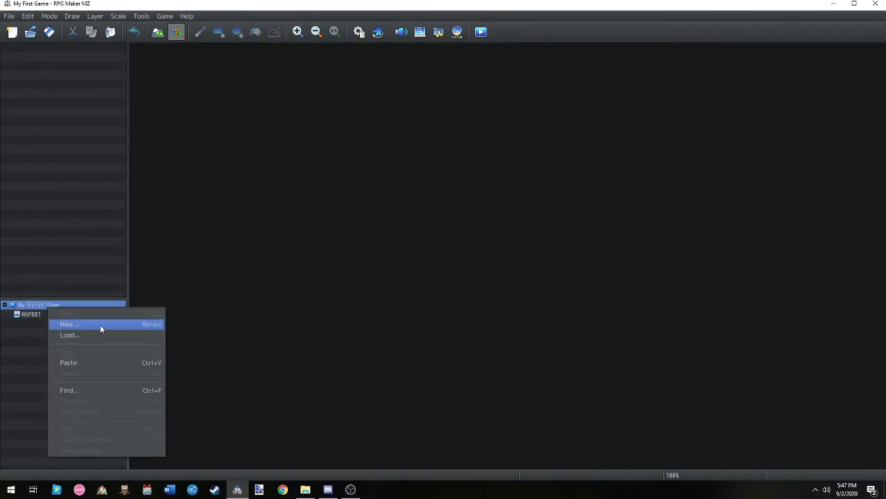
click(8, 330)
right_click(22, 316)
right_click(23, 319)
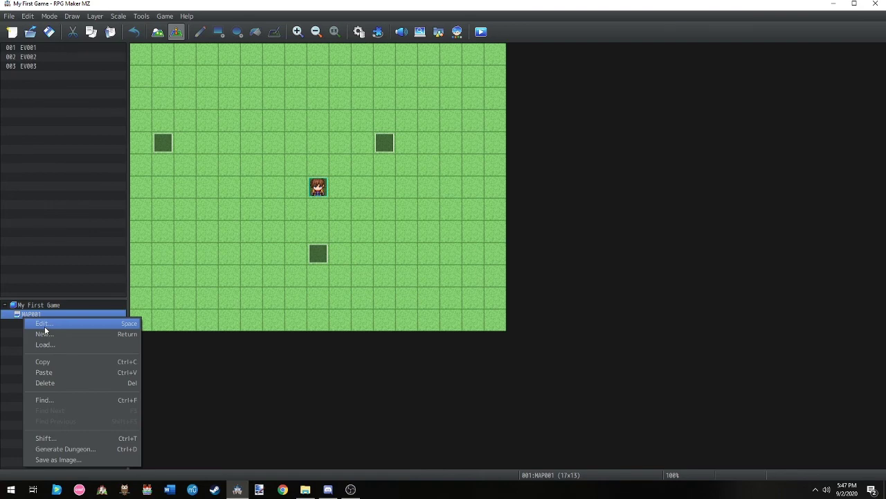
click(40, 324)
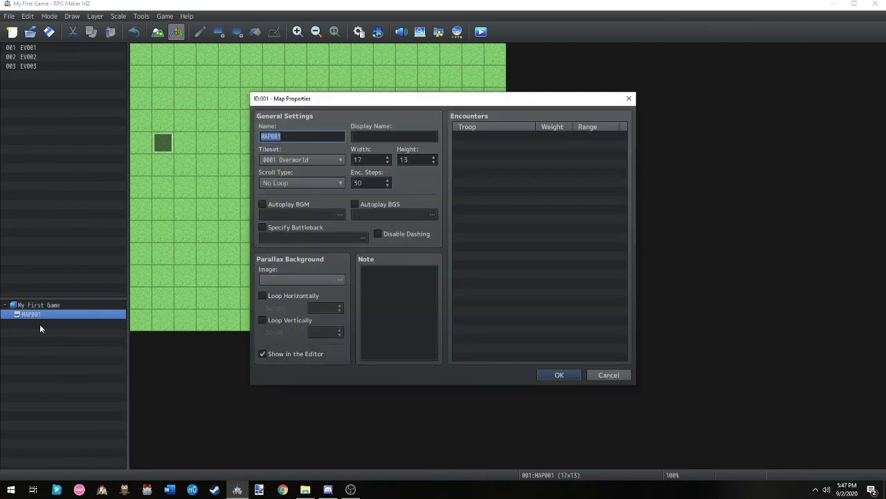
click(624, 374)
click(90, 304)
click(95, 313)
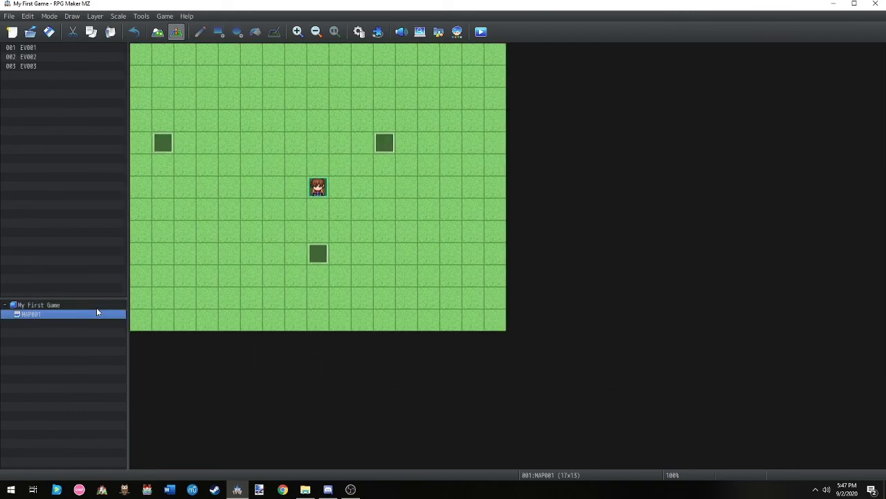
click(98, 304)
Start a Find in the map list and enter MAP001 as the text to find
right_click(114, 315)
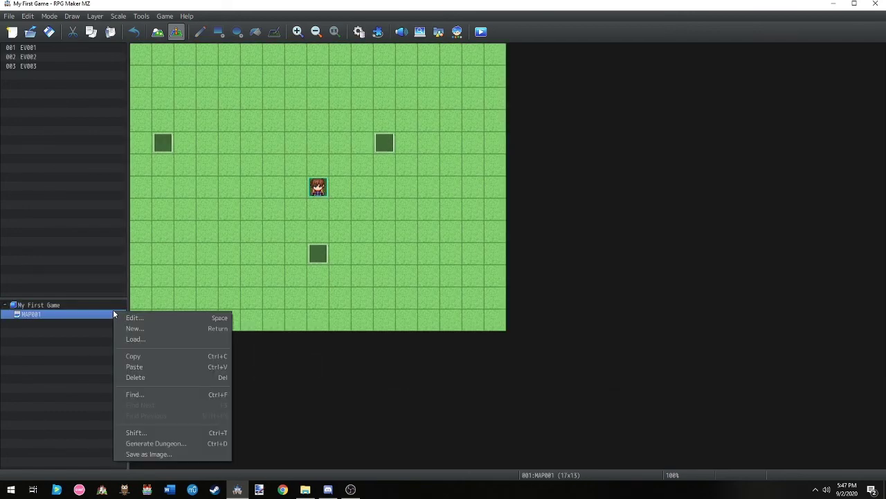
click(132, 394)
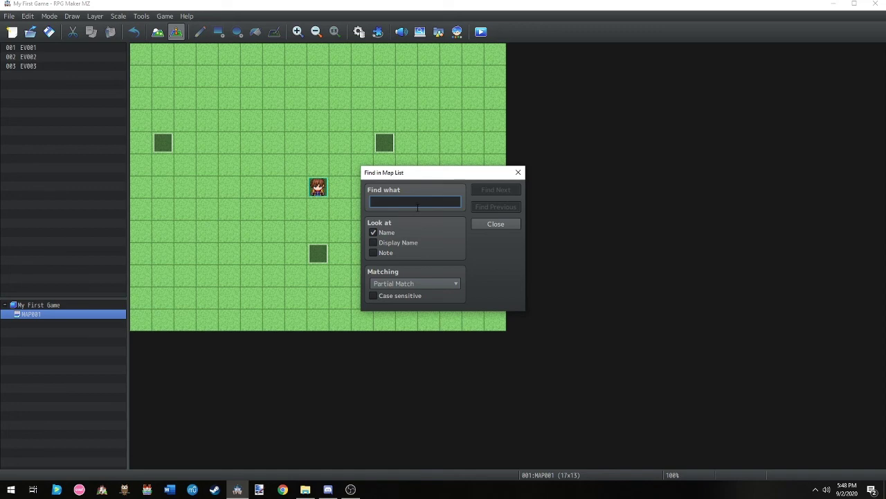
text(mAP)
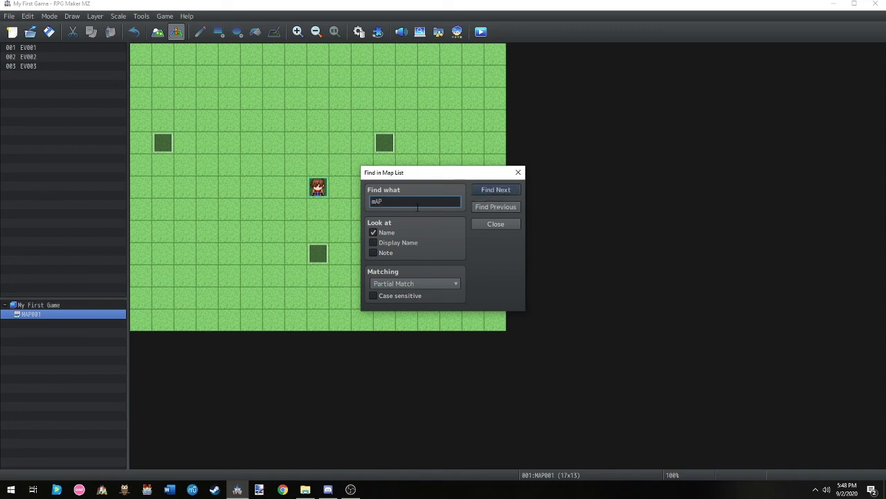
key(BackSpace)
key(BackSpace)
text(MAP001)
Limit the map search to Display Name and Note, excluding Name, and search for MAP001 in both directions
click(414, 242)
click(405, 252)
click(414, 252)
click(406, 243)
click(401, 234)
click(508, 205)
click(524, 254)
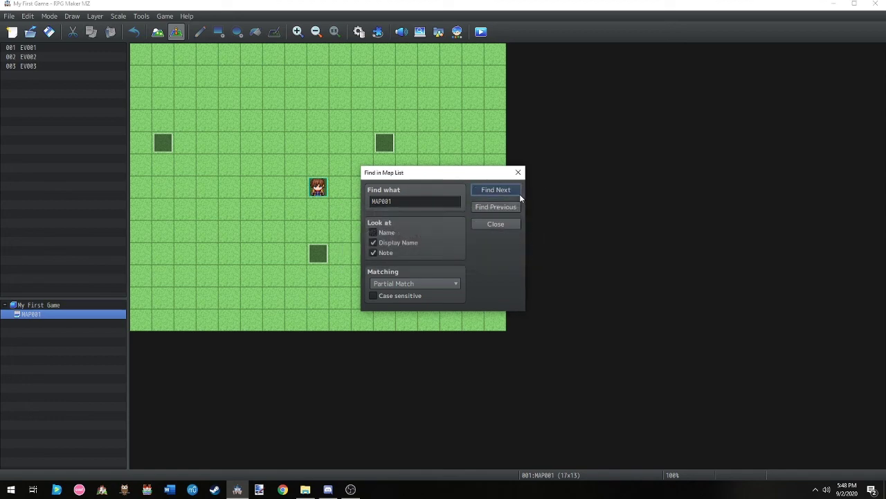
click(519, 193)
click(516, 256)
click(497, 205)
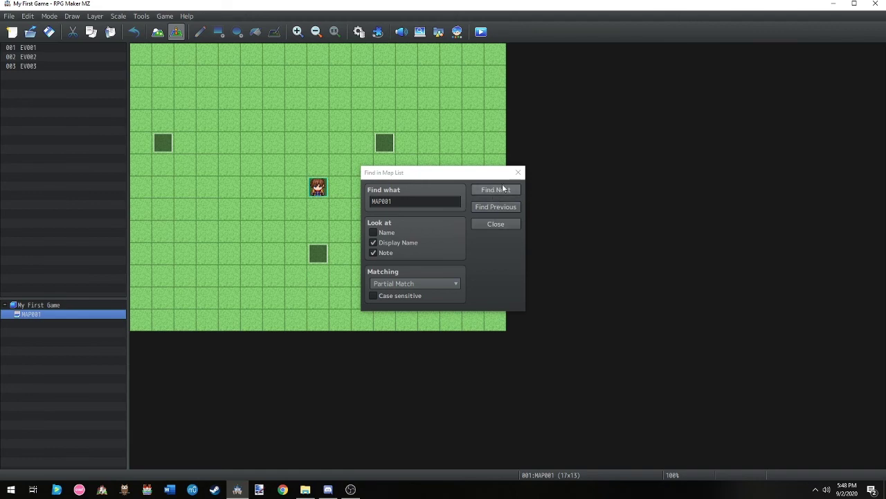
Check the Matching options of the map search, keep Partial Match, and close the search
click(443, 283)
click(463, 272)
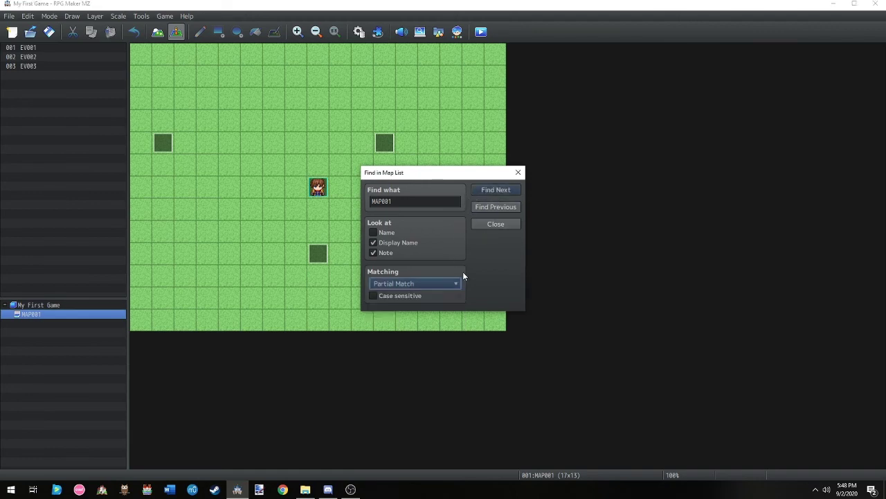
click(494, 224)
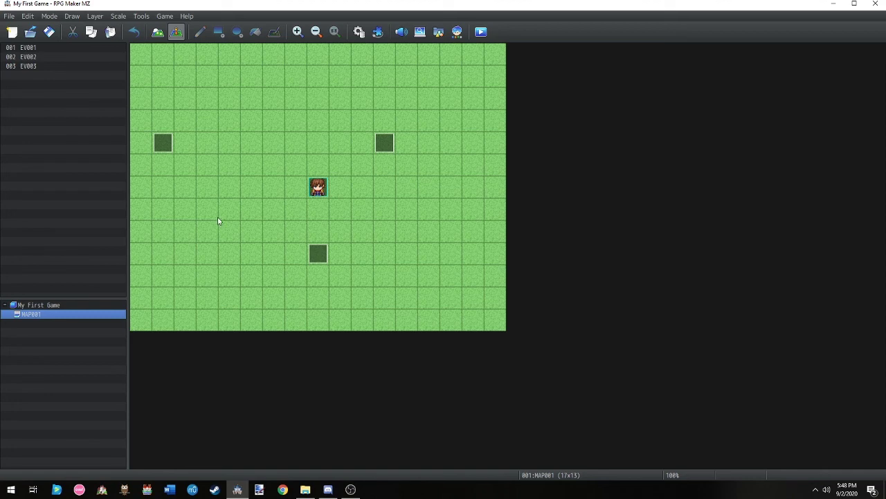
Shift the contents of MAP001 by 3 tiles to the right and 3 tiles up
right_click(75, 313)
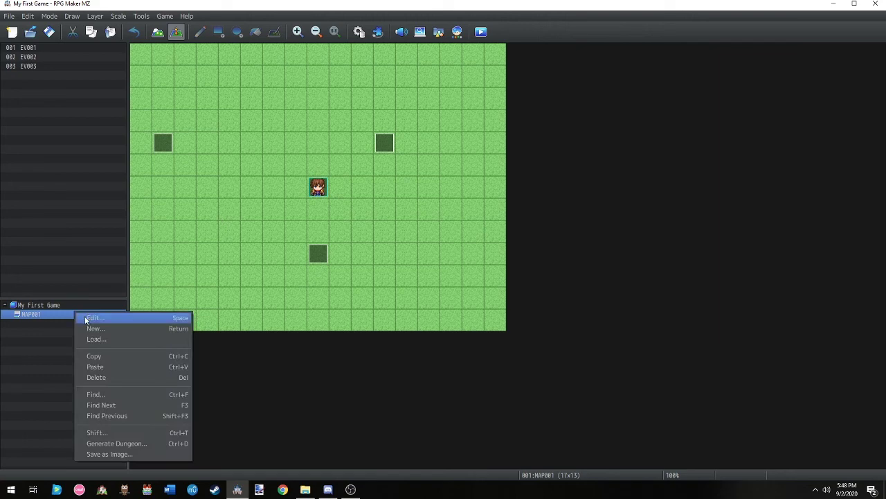
click(119, 432)
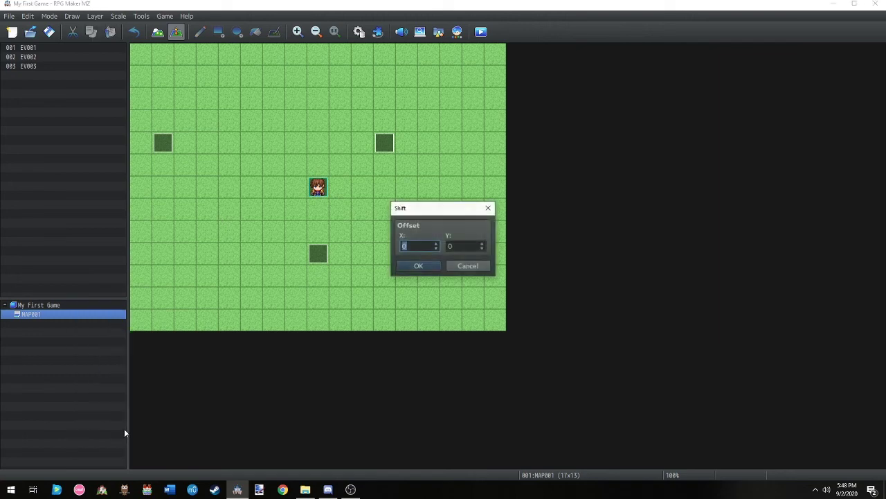
click(482, 248)
click(482, 248)
click(482, 249)
click(437, 268)
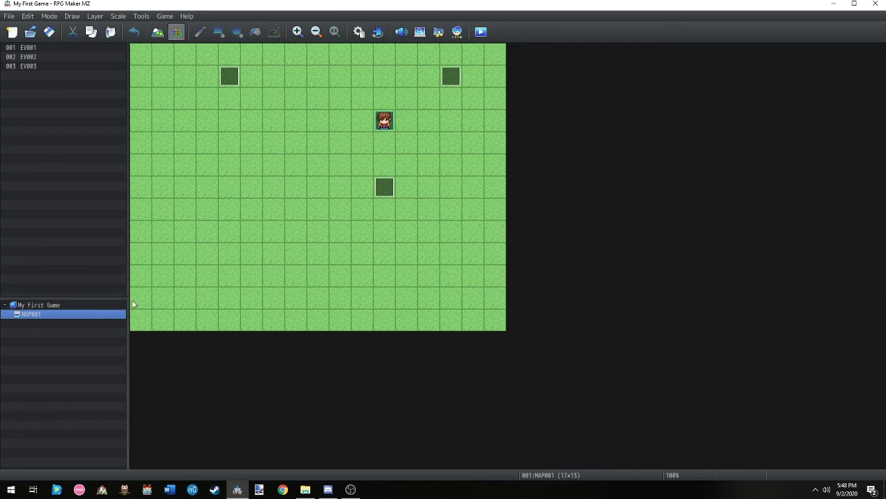
Try the Generate Dungeon settings on MAP001 with the Maze type and Wide passages, and cancel the generation
right_click(39, 313)
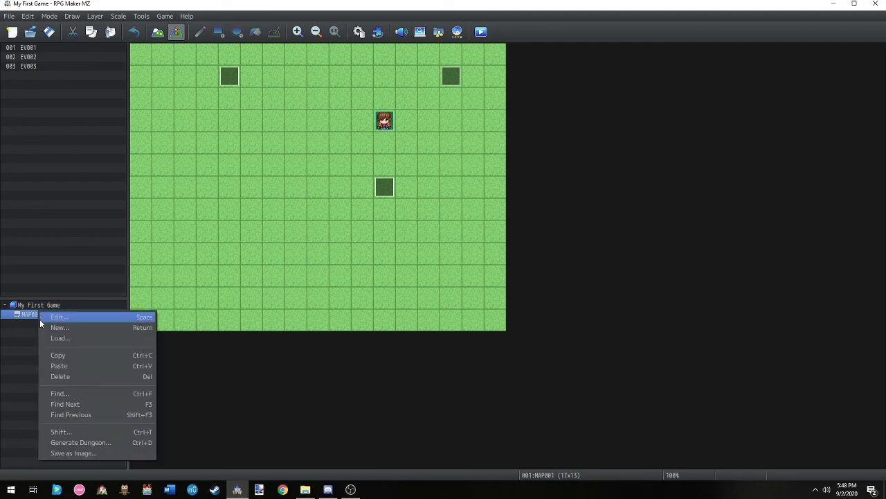
click(107, 444)
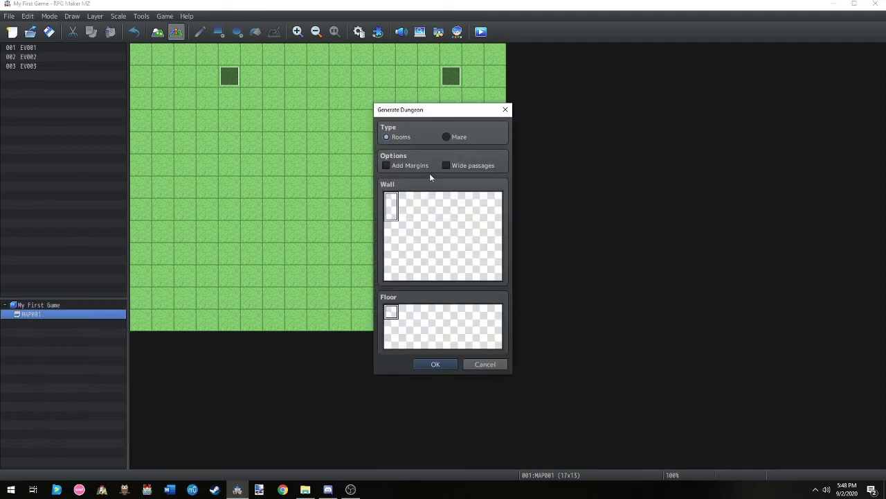
click(455, 136)
click(445, 166)
click(478, 324)
click(464, 232)
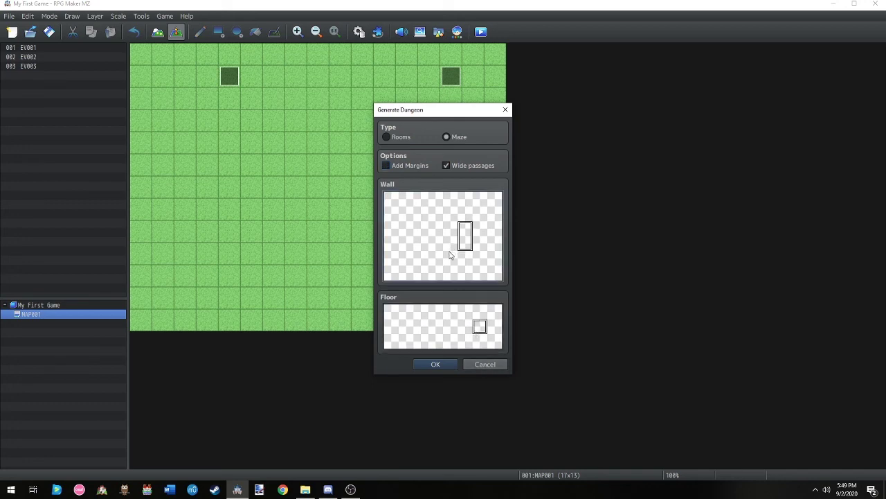
click(475, 367)
Check which tilesets are available in the properties of MAP001 and close them without changes
right_click(56, 308)
click(89, 313)
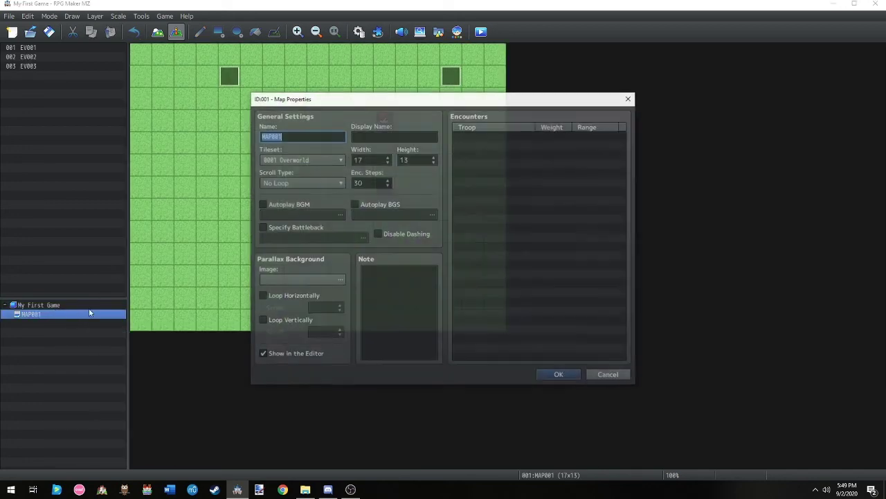
click(308, 161)
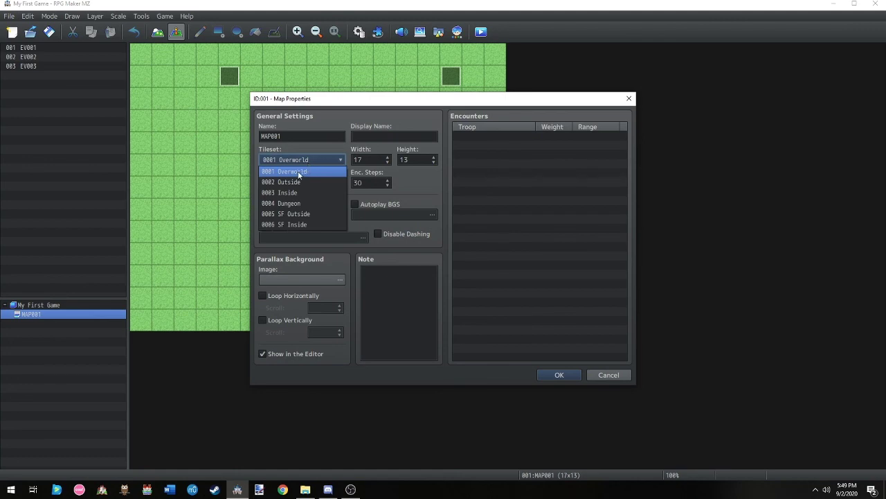
click(614, 375)
Switch to map editing mode, recheck the Generate Dungeon tiles for MAP001, and cancel
click(159, 32)
right_click(81, 315)
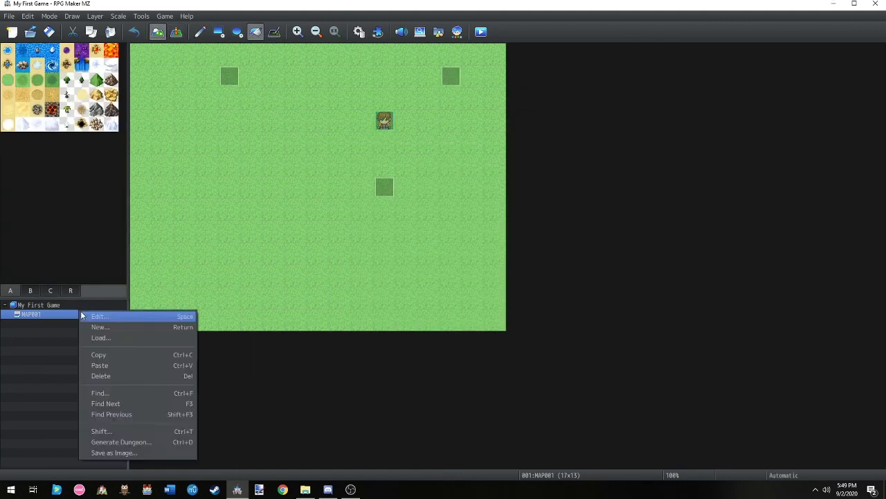
click(119, 442)
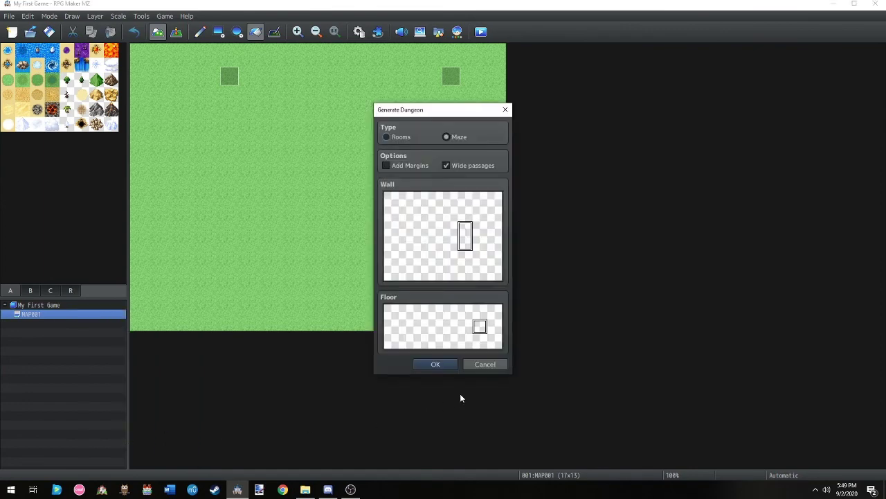
click(484, 364)
Change the tileset of MAP001 to 0004 Dungeon
right_click(63, 316)
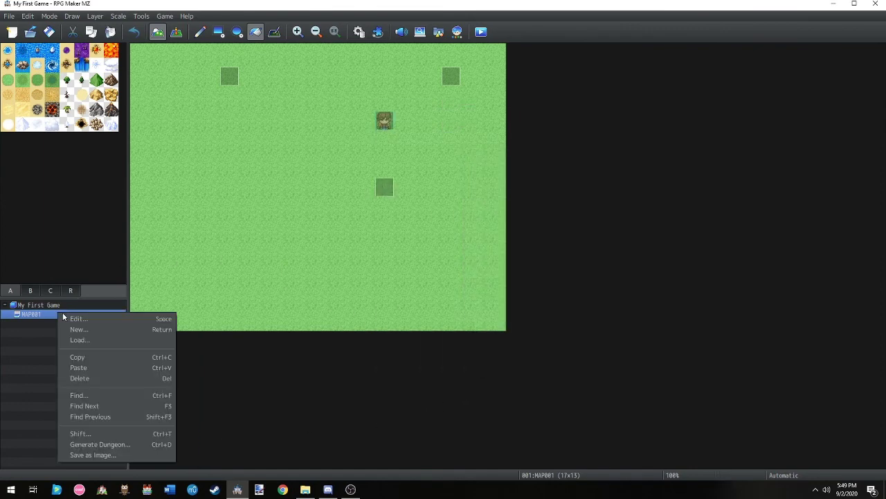
click(70, 319)
click(325, 159)
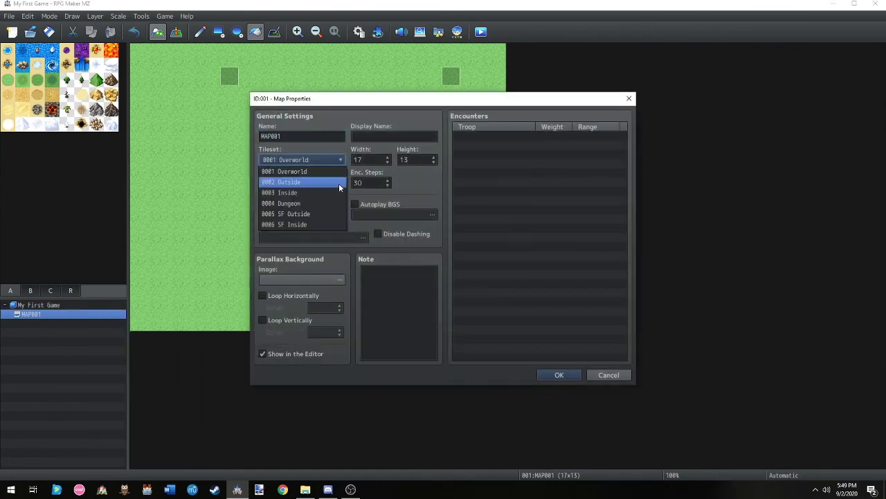
click(325, 204)
click(544, 376)
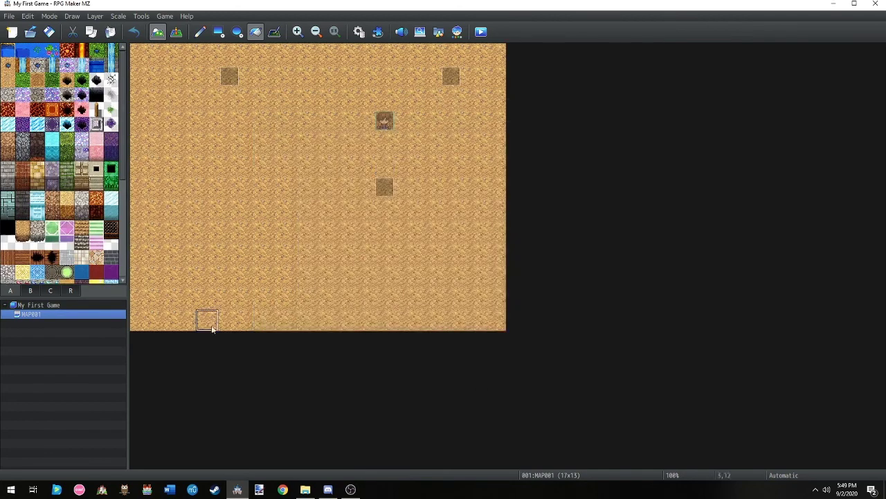
Generate a Rooms dungeon on MAP001 with Wide passages, the yellow stone brick wall and the red lava floor
right_click(94, 317)
click(142, 453)
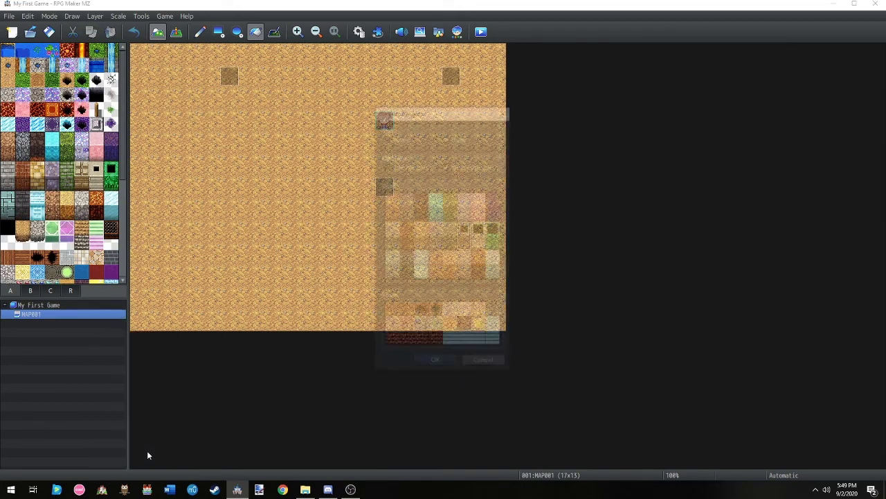
click(420, 236)
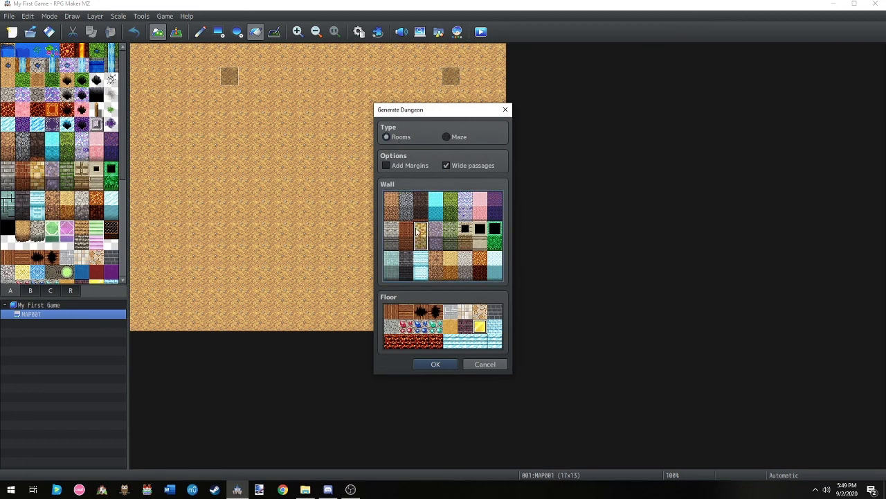
click(447, 137)
click(406, 206)
click(386, 136)
click(420, 236)
click(430, 341)
click(447, 363)
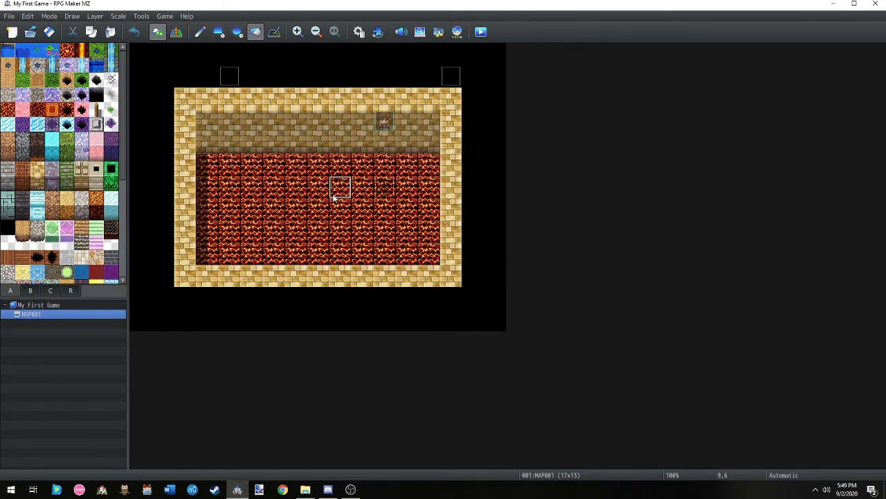
Generate the dungeon on MAP001 again with the same settings to get a different layout
right_click(73, 314)
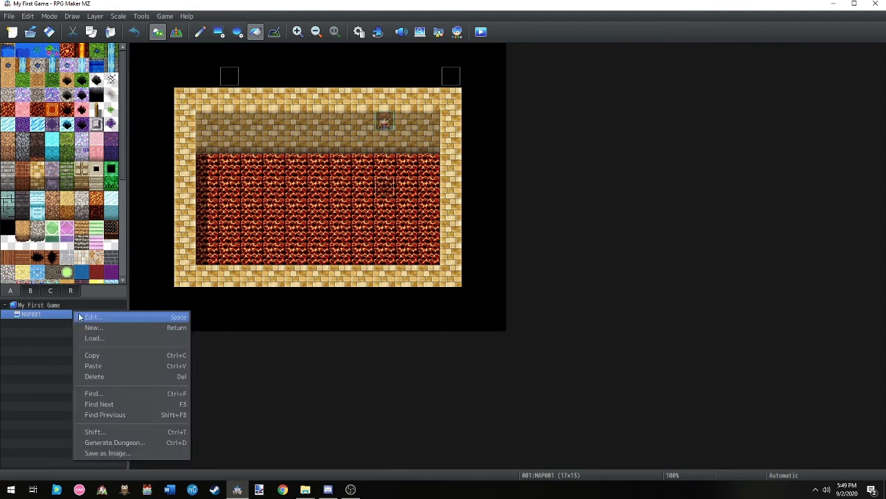
click(126, 442)
click(435, 365)
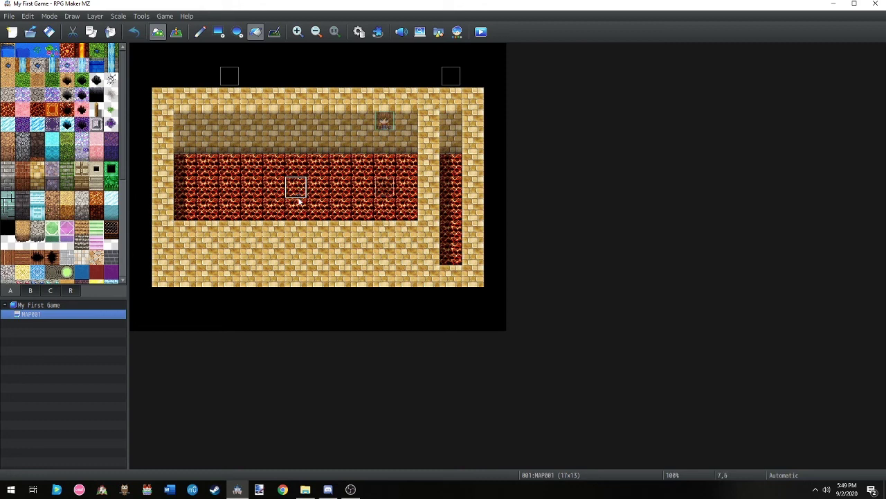
Look at the output location for saving MAP001 as an image and cancel the export
right_click(98, 317)
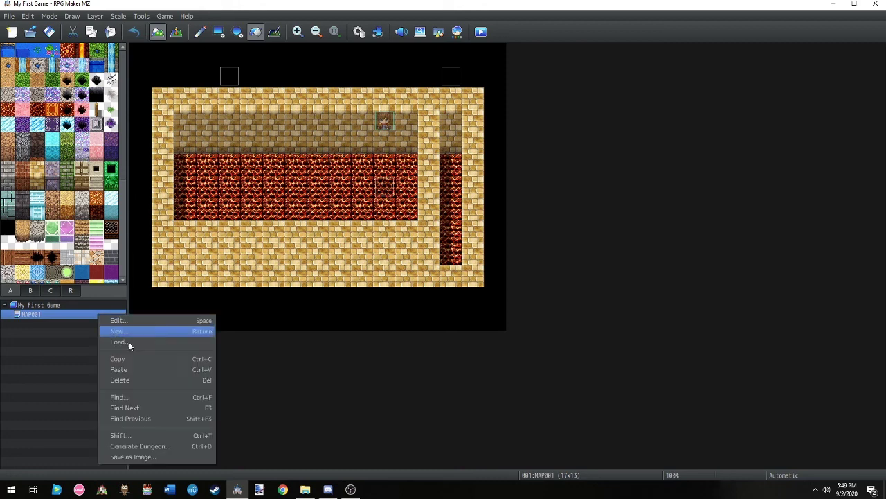
click(167, 457)
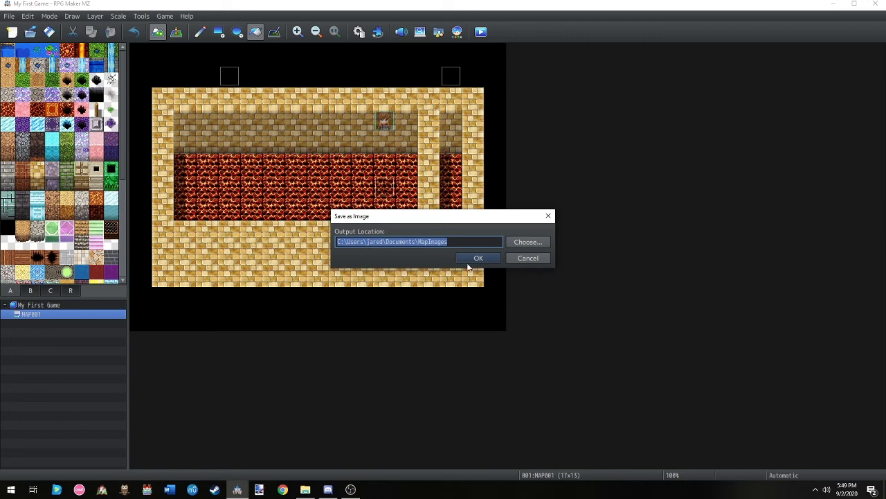
click(544, 261)
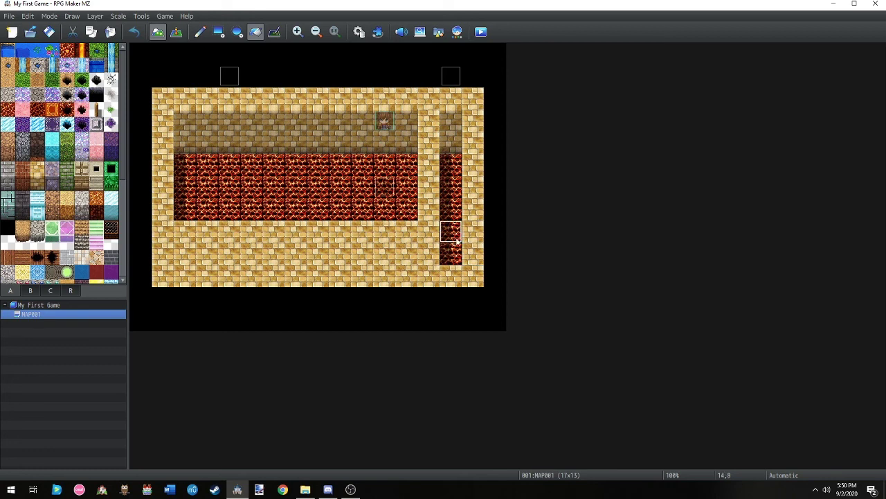
Start a new map under My First Game and enter My First Map as its name
right_click(54, 305)
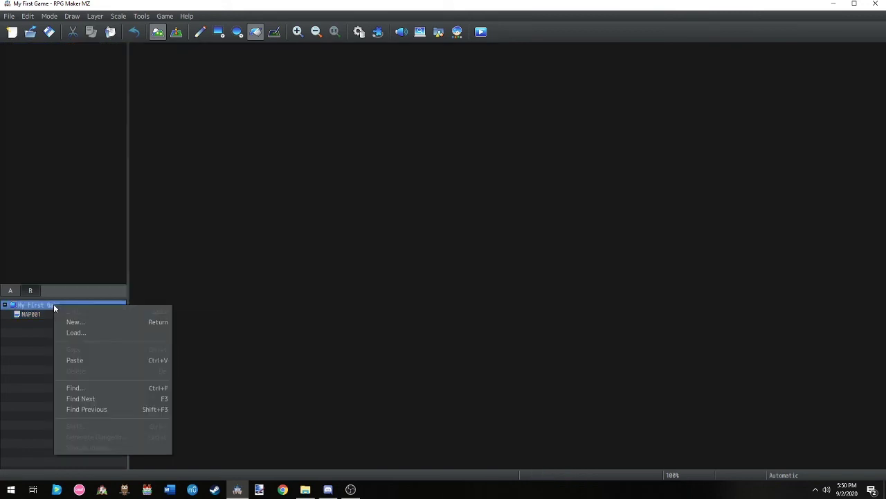
click(95, 321)
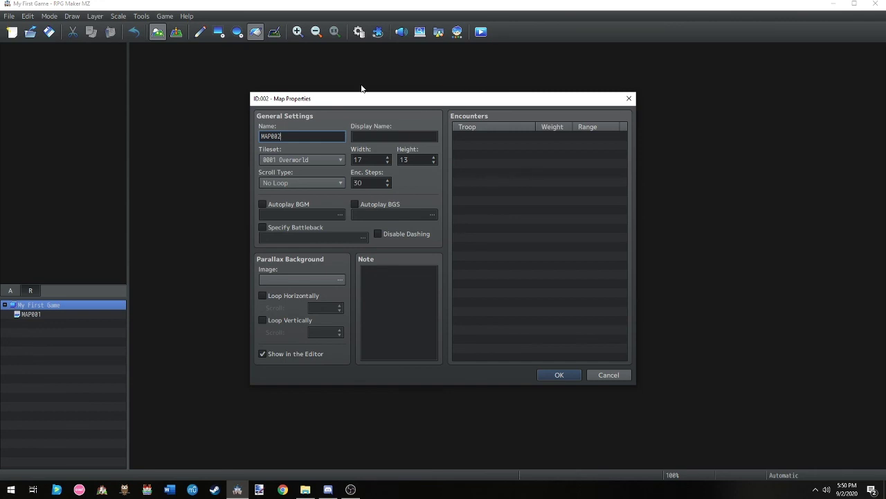
drag(257, 98, 264, 101)
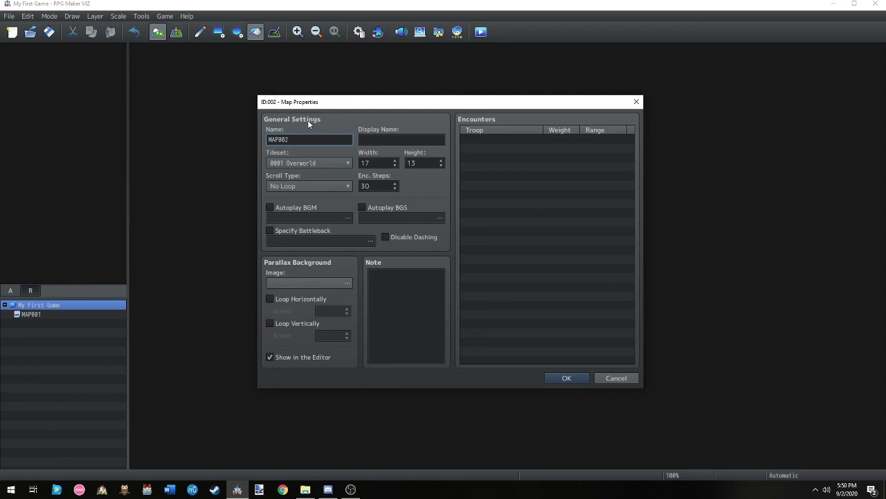
drag(289, 139, 215, 129)
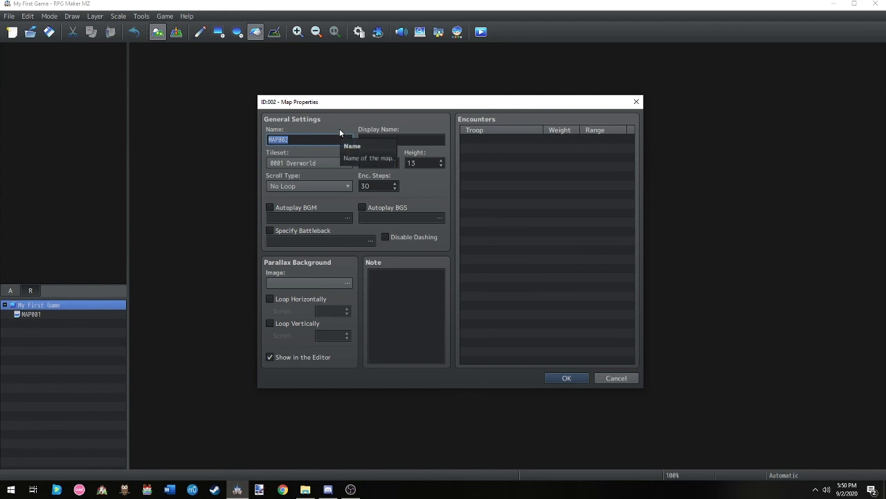
text(mY )
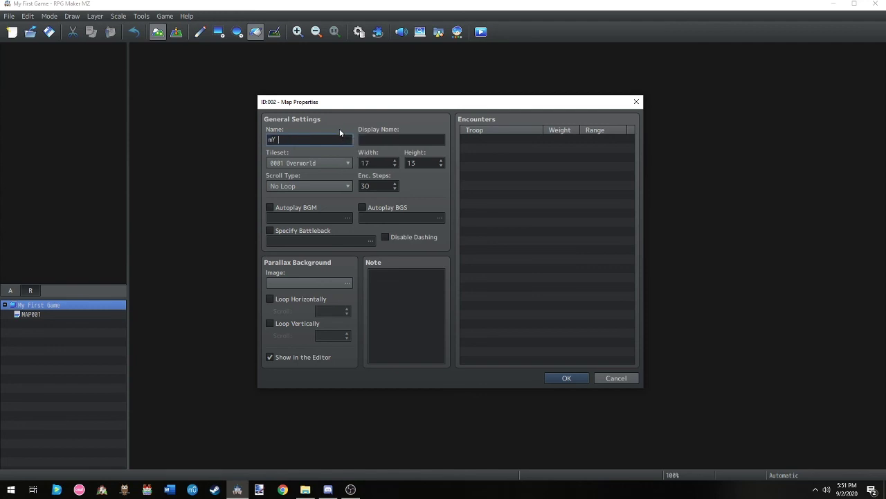
text(fIRST)
key(BackSpace)
key(BackSpace)
key(BackSpace)
key(BackSpace)
key(BackSpace)
key(BackSpace)
key(BackSpace)
key(BackSpace)
text(My First Map)
Copy the map's name into its display name and edit it to My First Display
drag(350, 139, 242, 139)
key(ctrl+c)
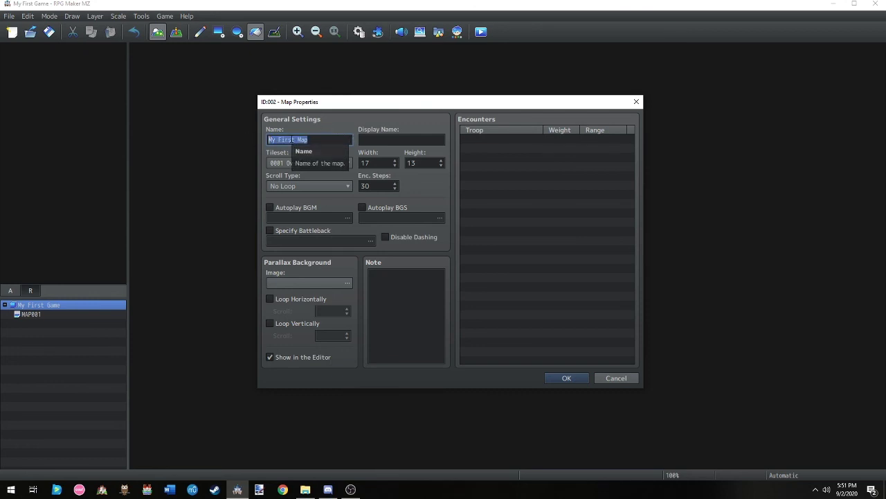
key(Tab)
key(ctrl+v)
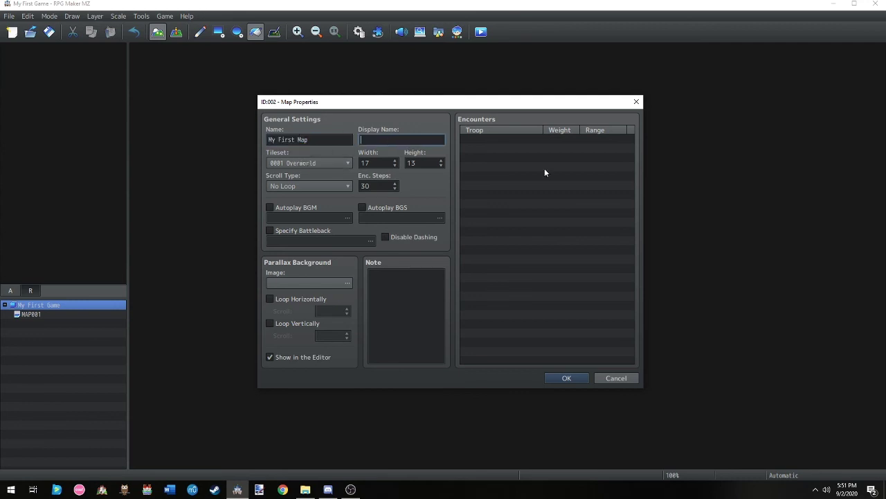
key(BackSpace)
key(BackSpace)
key(BackSpace)
text(Display)
Rename the new map as 1st Map and change its display name to My First Map
click(341, 142)
click(338, 142)
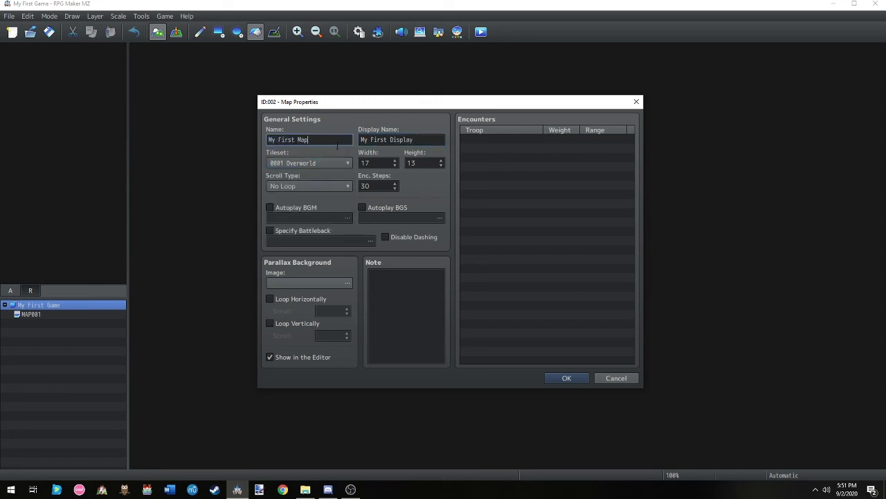
drag(354, 139, 269, 139)
key(BackSpace)
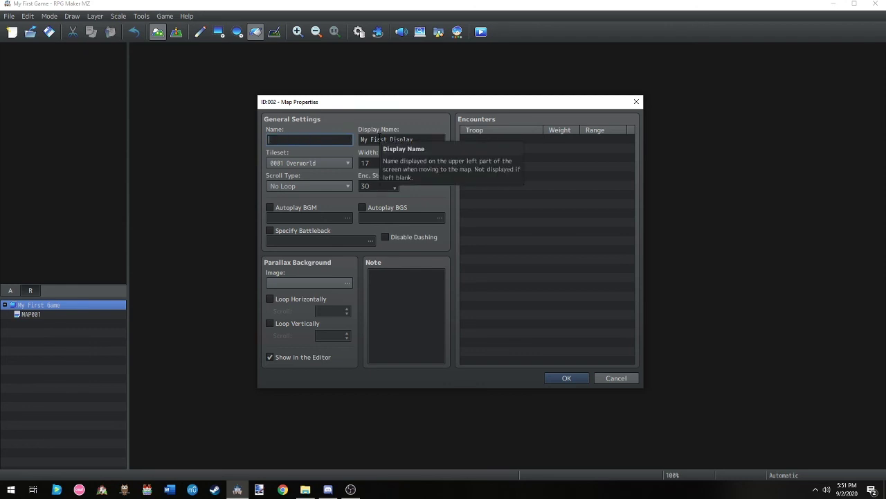
text(1st Map)
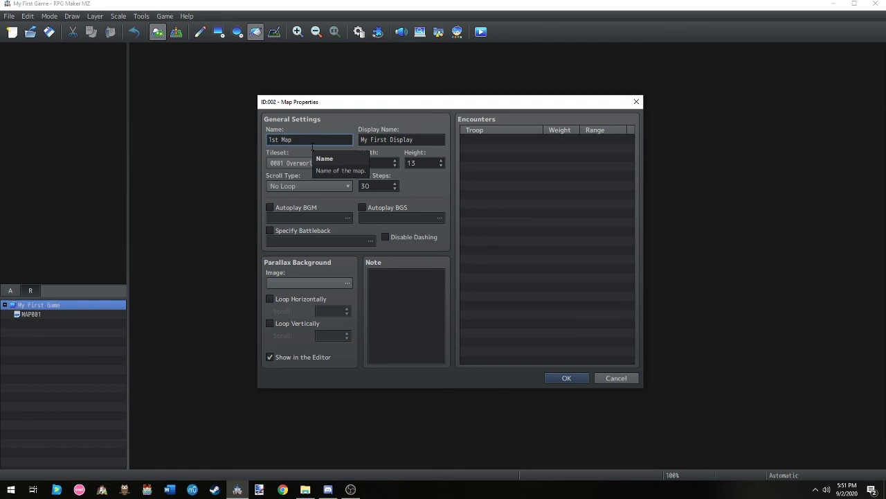
double_click(405, 139)
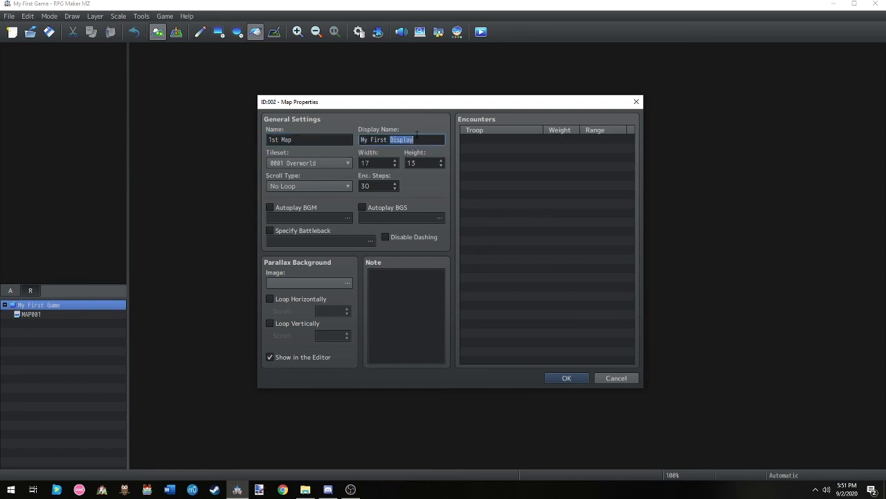
text(Ma)
Set the new map's tileset to 0002 Outside and select its width for editing
click(336, 165)
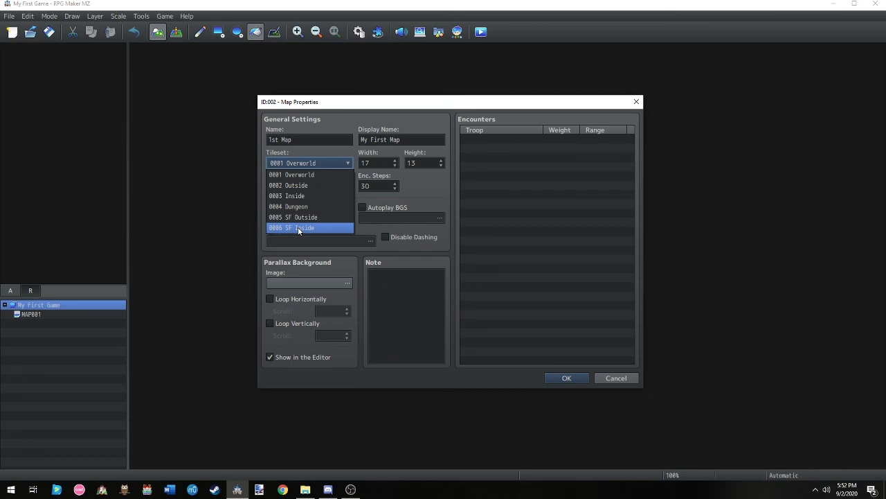
click(311, 185)
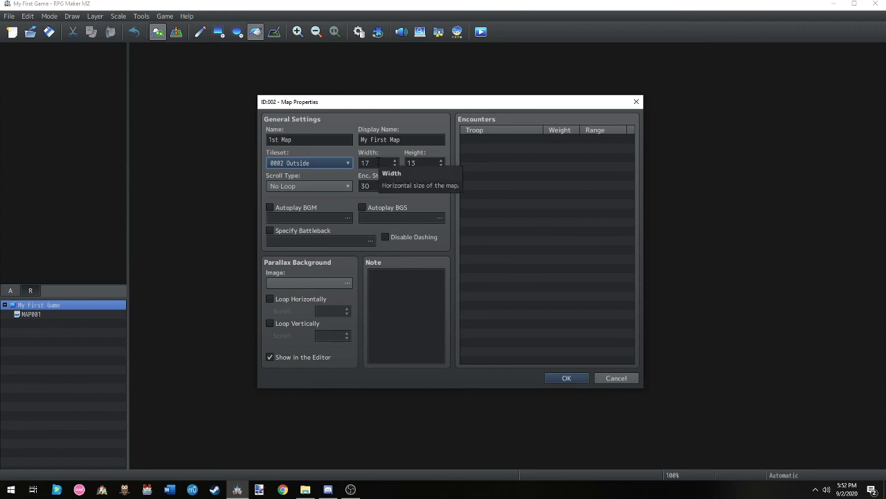
key(Tab)
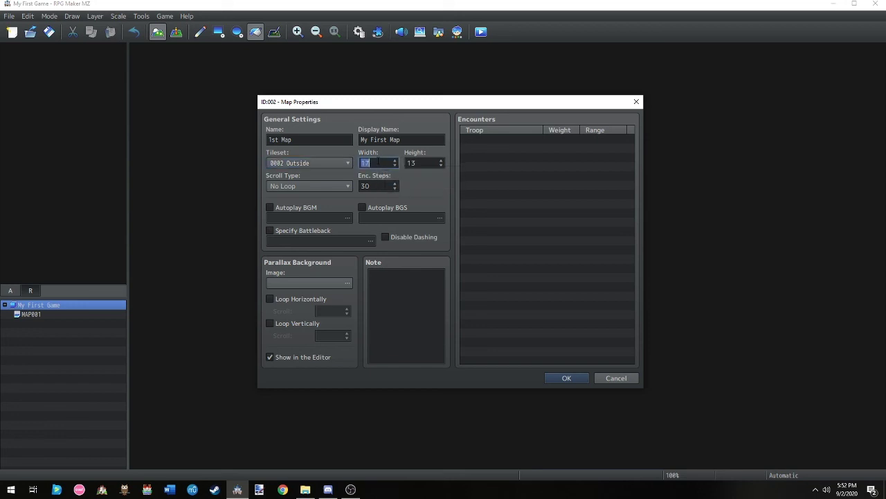
Set the new map's height to 17
key(Tab)
click(441, 160)
click(441, 160)
click(441, 160)
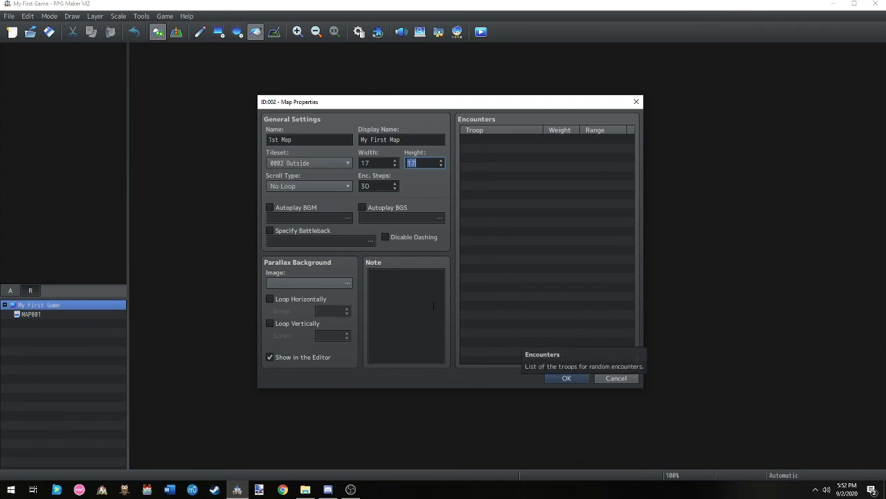
Enable Autoplay BGS and set the map's scroll type to Loop Both
click(391, 207)
click(335, 185)
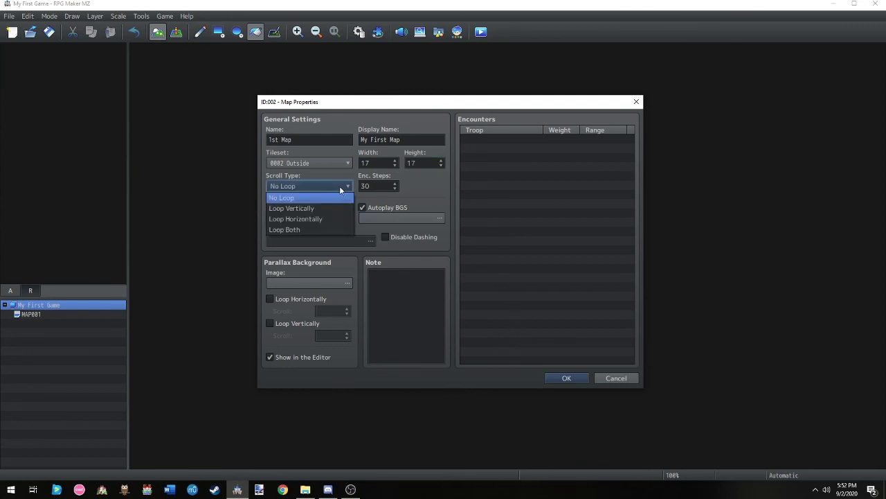
click(322, 229)
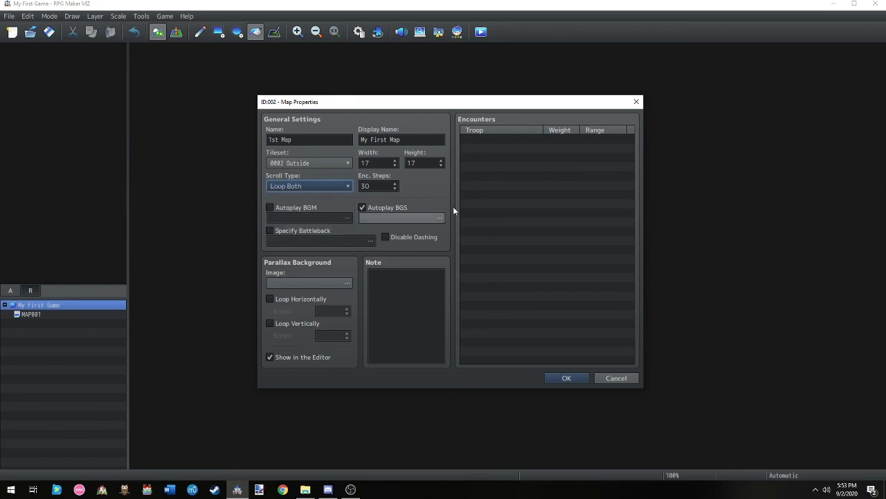
click(301, 187)
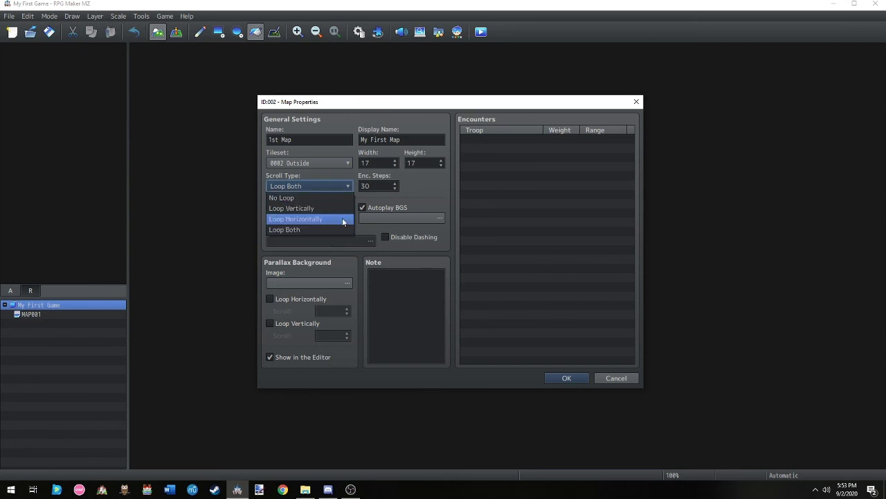
click(396, 194)
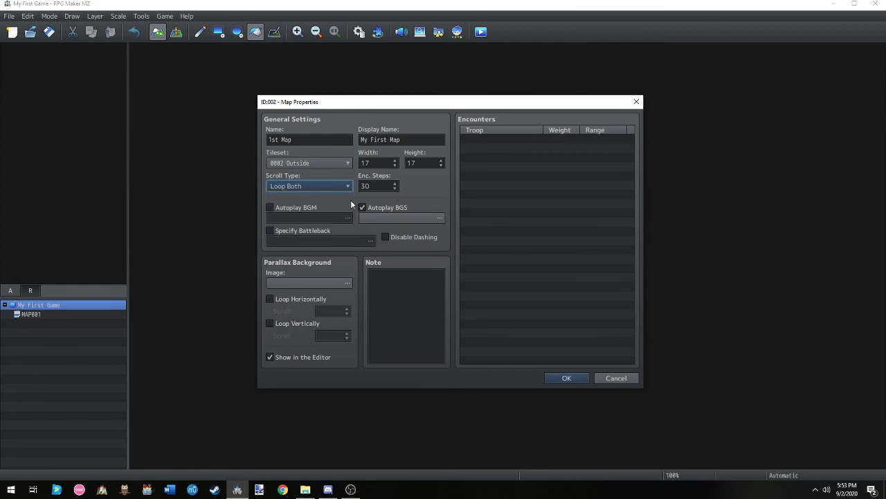
Set the map's encounter steps to 50 and enable Autoplay BGM
key(Tab)
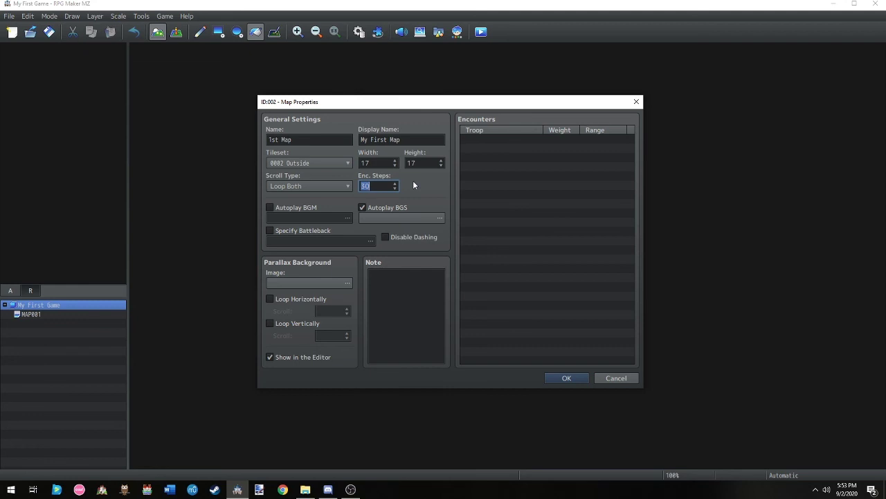
text(50)
click(305, 208)
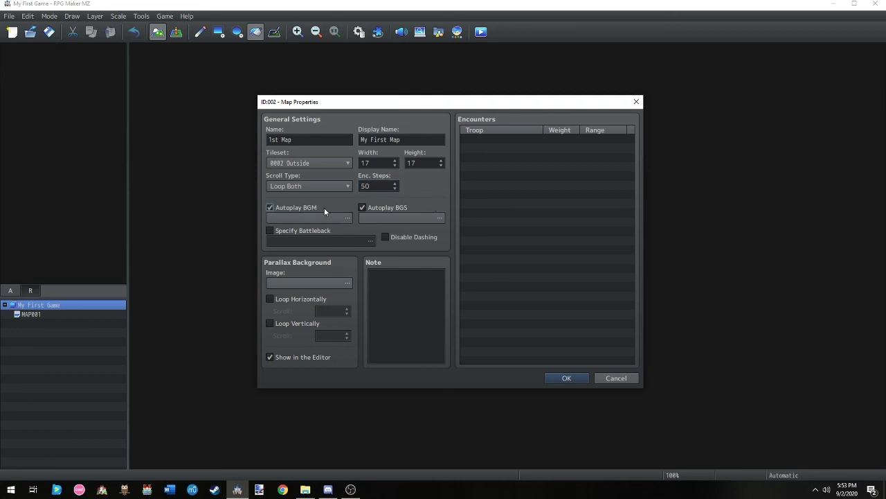
Assign Castle1 as the map's background music at 25 % volume, previewing its playback
double_click(296, 215)
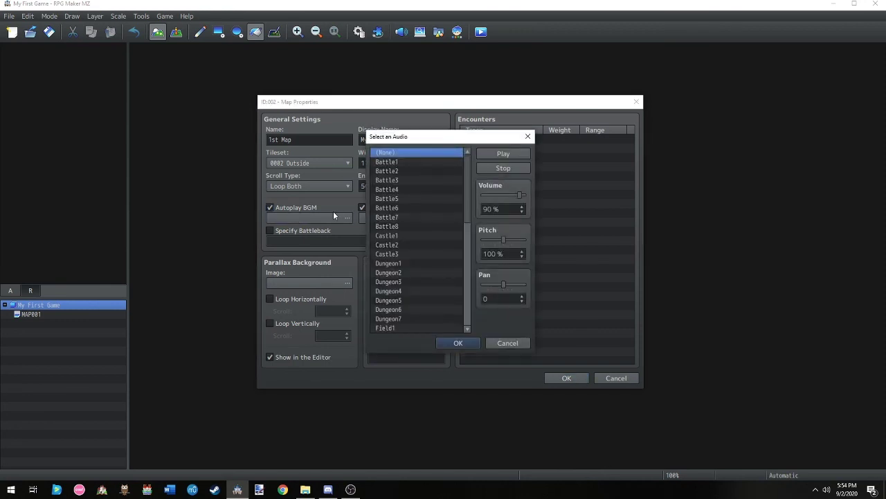
click(431, 207)
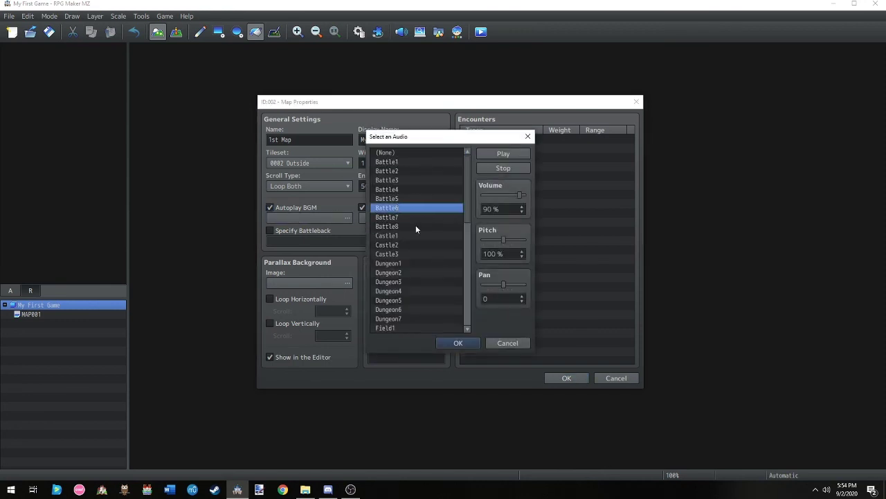
click(410, 228)
click(412, 235)
click(496, 196)
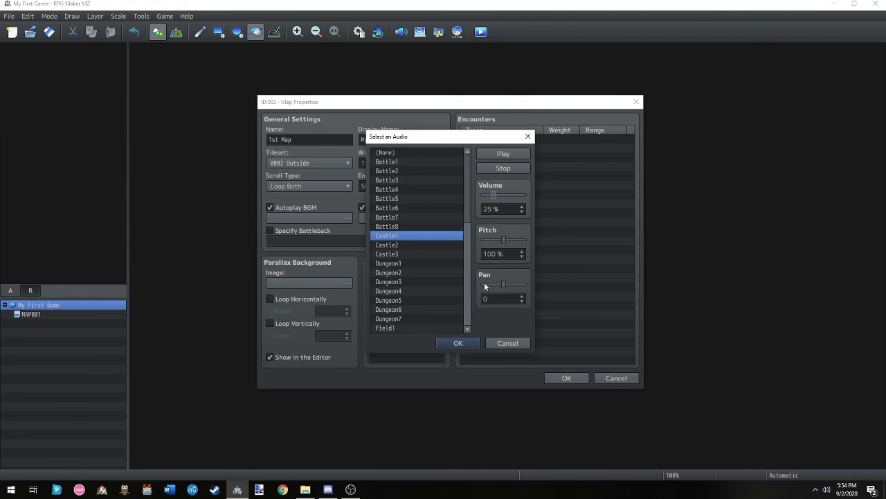
click(503, 166)
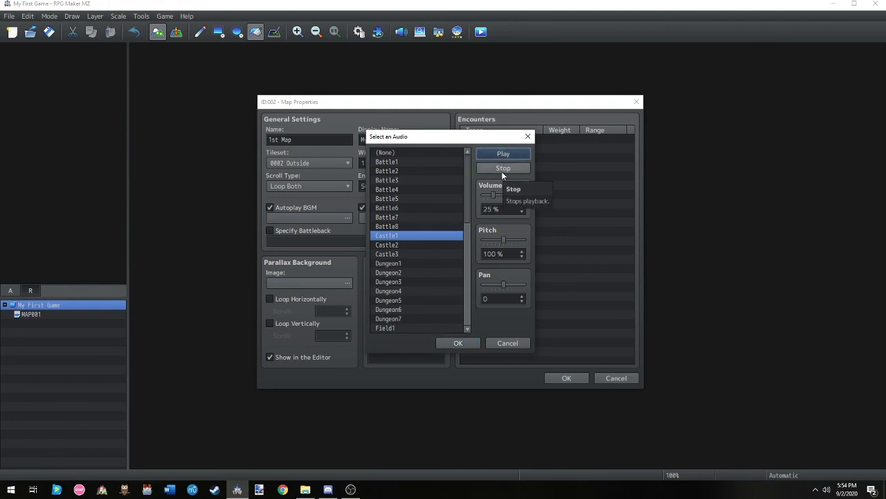
click(503, 171)
click(451, 342)
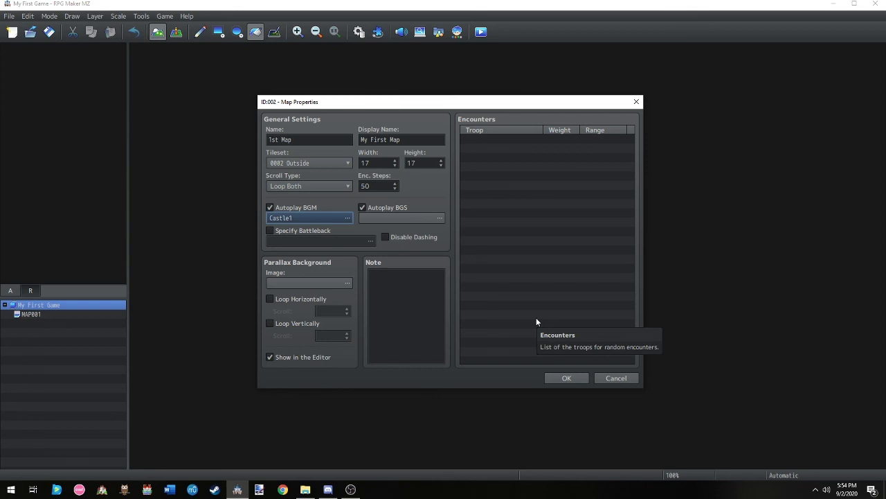
Preview the City background sound at 50 % volume, and assign Night at 5 % volume as the map's BGS
click(407, 220)
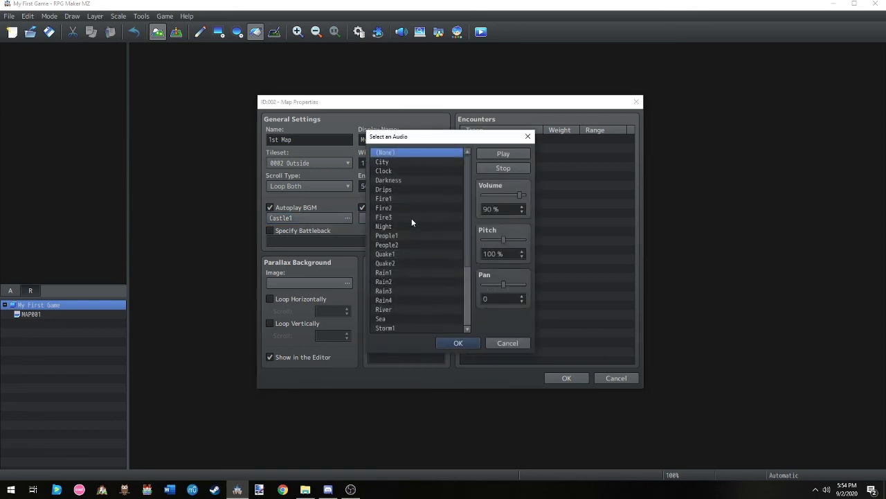
click(409, 171)
click(409, 153)
click(409, 162)
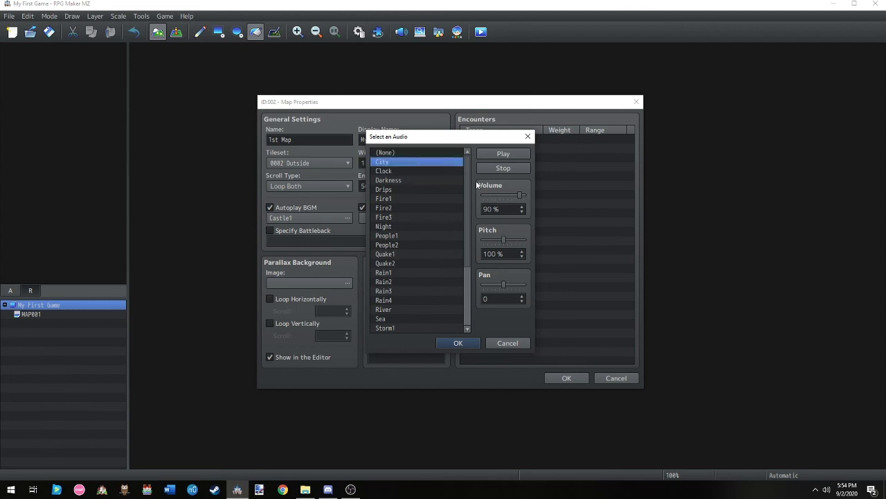
drag(520, 195, 503, 194)
click(511, 153)
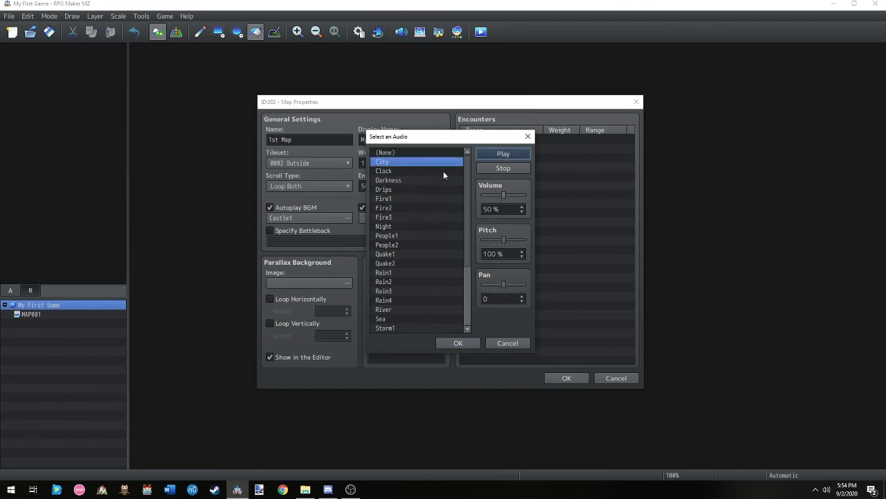
click(416, 189)
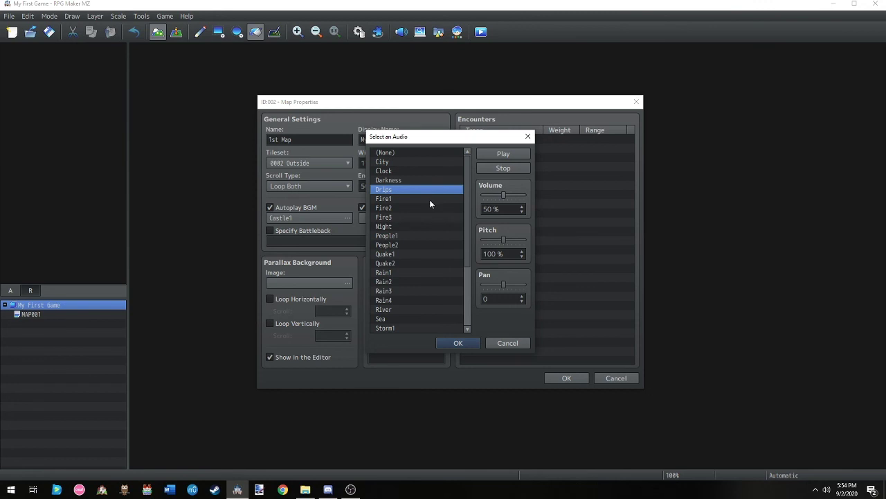
click(418, 225)
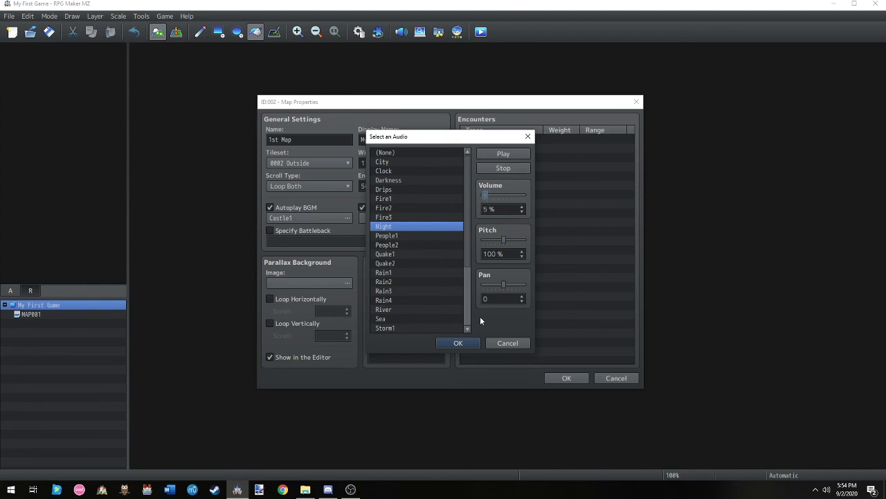
click(460, 343)
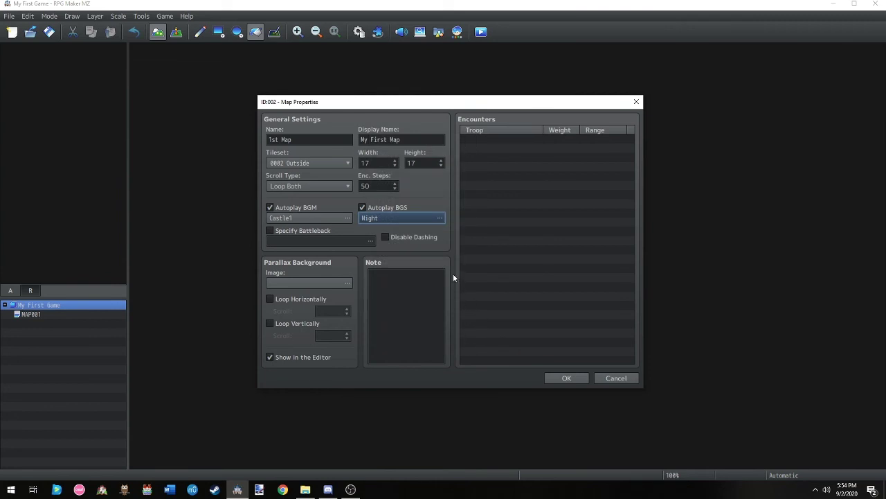
Reopen the background sound selection, try City, and reselect Night
double_click(418, 217)
click(457, 161)
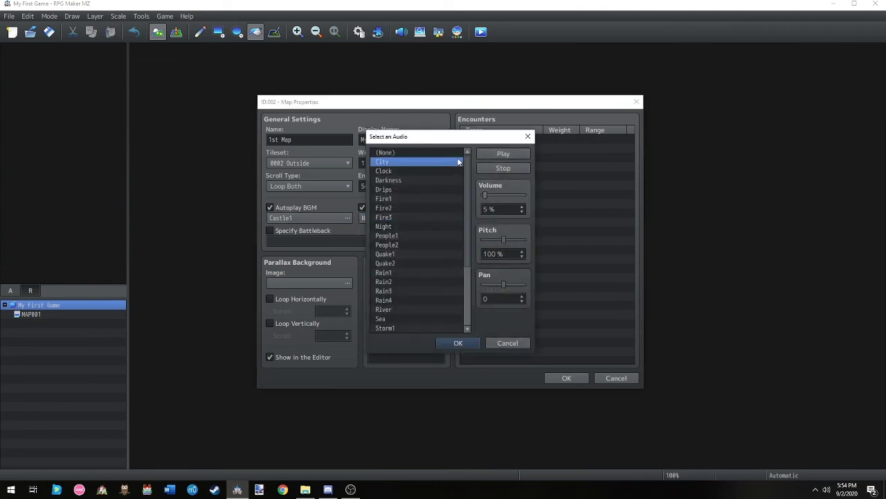
key(Up)
click(401, 229)
key(Return)
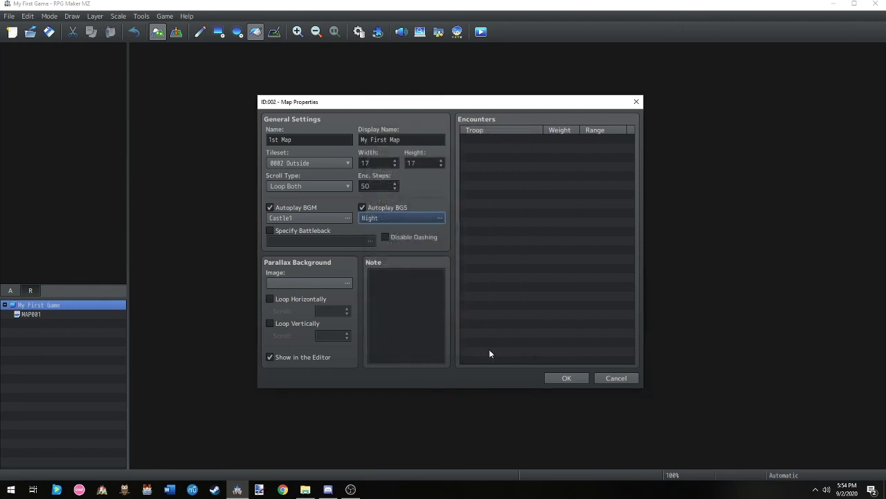
Enable Specify Battleback and choose Cobblestones5 as the floor with Castle1 as the wall
click(301, 232)
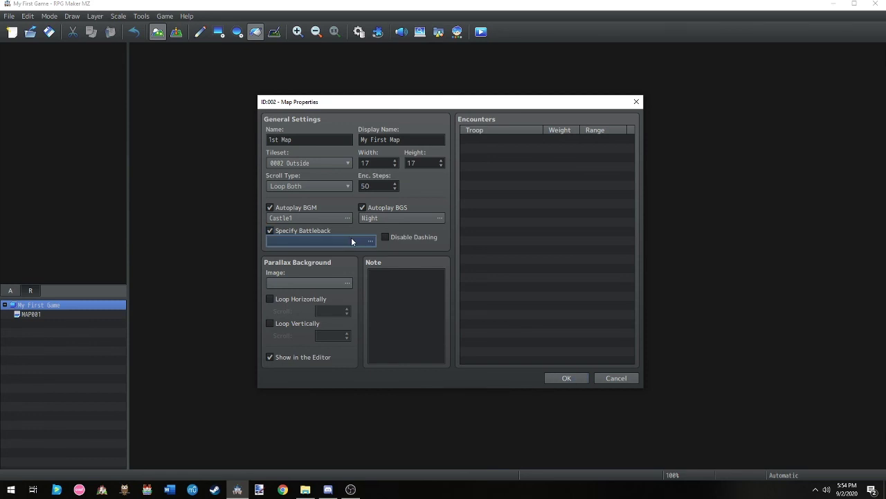
click(351, 241)
click(306, 189)
click(322, 235)
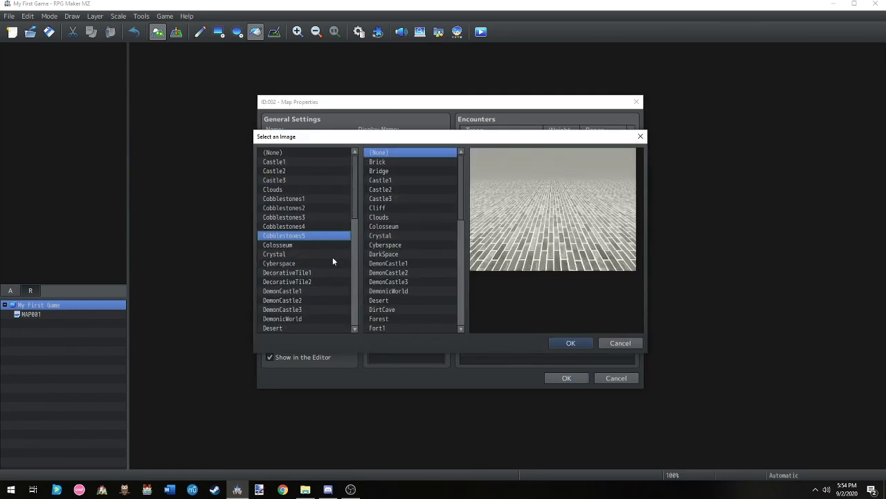
click(390, 171)
click(382, 245)
click(398, 309)
double_click(400, 180)
Change the battleback's floor image to Clouds, keeping Castle1 as the wall
double_click(352, 240)
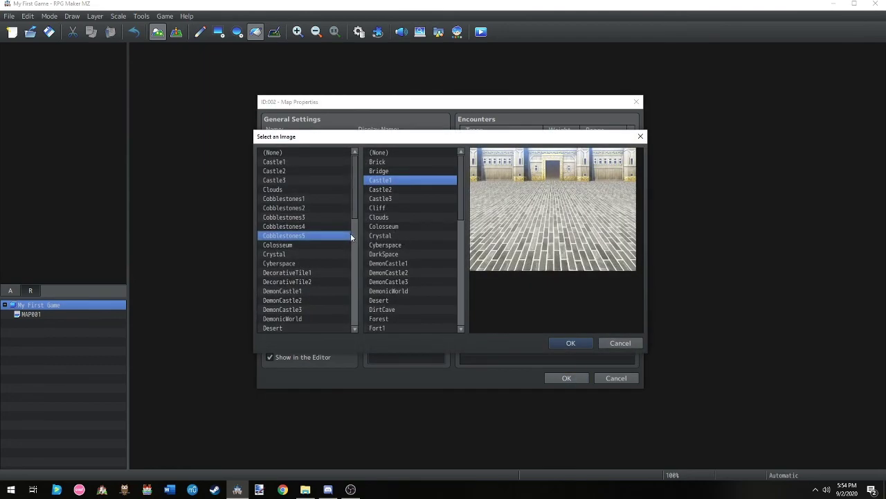
click(303, 163)
click(312, 189)
click(314, 226)
double_click(317, 191)
click(320, 230)
double_click(322, 216)
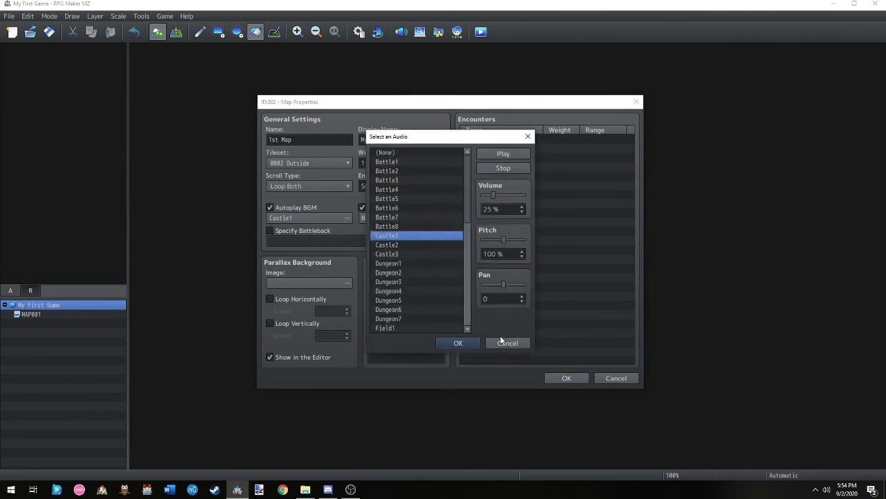
click(507, 343)
click(272, 231)
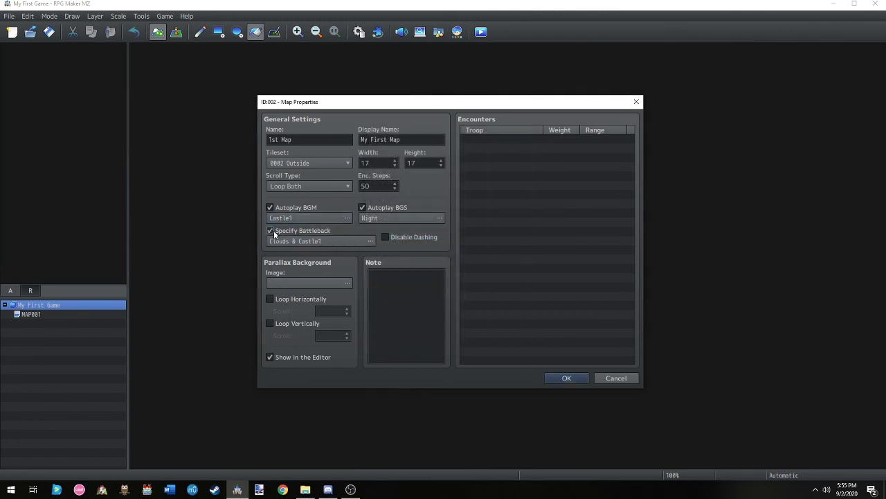
Browse the battleback floor images against the Castle1 wall and select DecorativeTile1
double_click(283, 241)
key(Down)
key(Down)
key(Down)
key(Down)
key(Down)
key(Down)
key(Down)
key(Down)
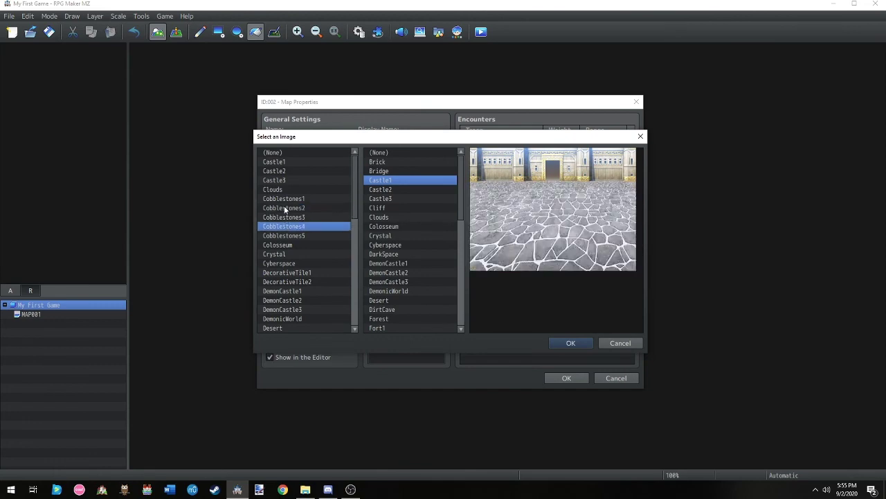
key(Up)
key(Up)
key(Up)
key(Up)
key(Up)
key(Up)
key(Up)
key(Up)
key(Up)
key(Up)
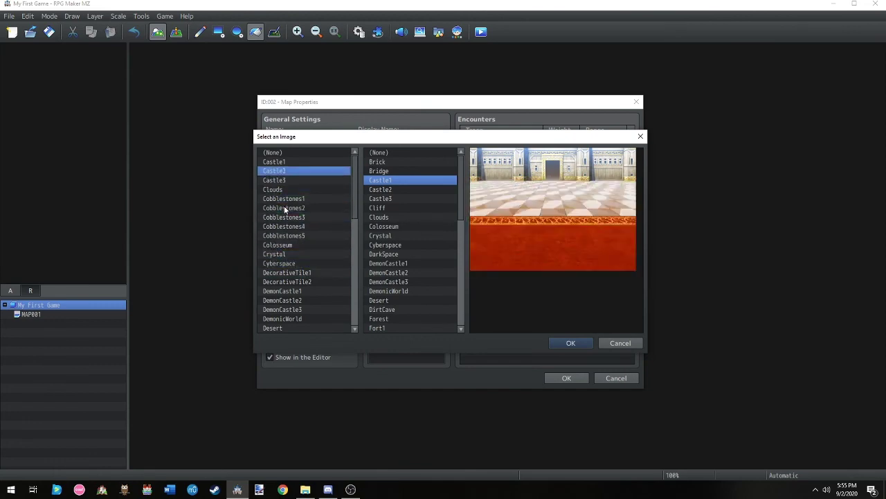
key(Down)
key(Down)
key(Down)
key(Down)
key(Down)
key(Down)
key(Down)
key(Down)
key(Up)
key(Up)
key(Down)
key(Up)
key(Up)
key(Down)
key(Down)
key(Up)
key(Up)
key(Up)
key(Up)
key(Up)
key(Up)
key(Up)
key(Down)
key(Down)
key(Down)
key(Down)
key(Down)
key(Down)
key(Down)
key(Down)
key(Down)
key(Down)
key(Down)
key(Down)
key(Down)
key(Down)
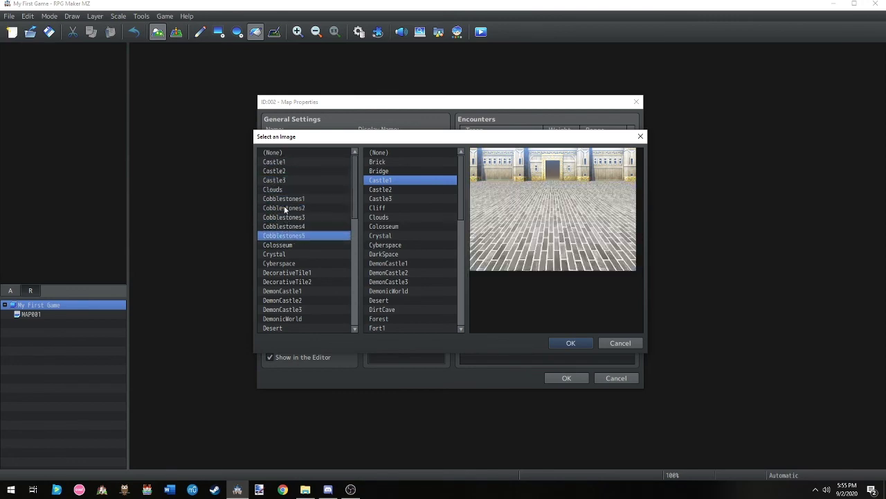
key(Up)
key(Up)
key(Up)
key(Down)
key(Down)
key(Up)
key(Up)
key(Up)
key(Down)
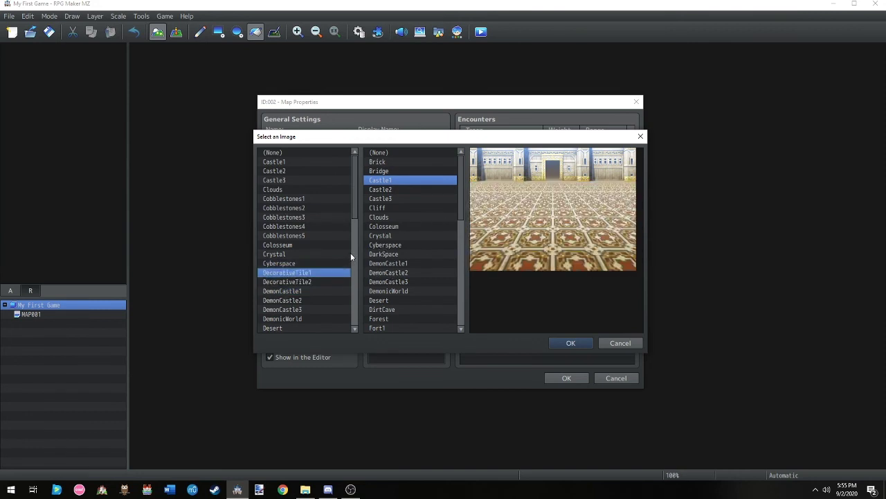
Browse the battleback wall images and apply Fort1 with the DecorativeTile1 floor
click(388, 152)
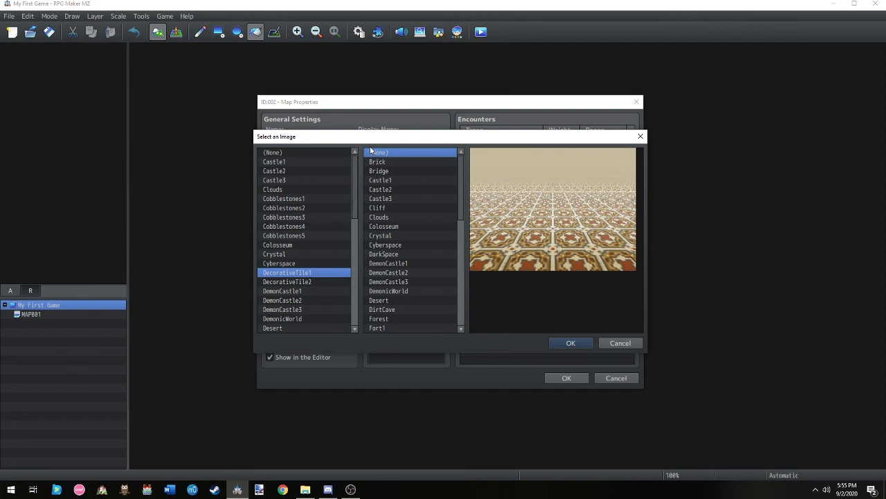
key(Down)
key(Down)
key(Down)
key(Down)
key(Down)
key(Down)
key(Down)
key(Down)
key(Down)
key(Down)
key(Down)
key(Down)
key(Down)
key(Down)
key(Down)
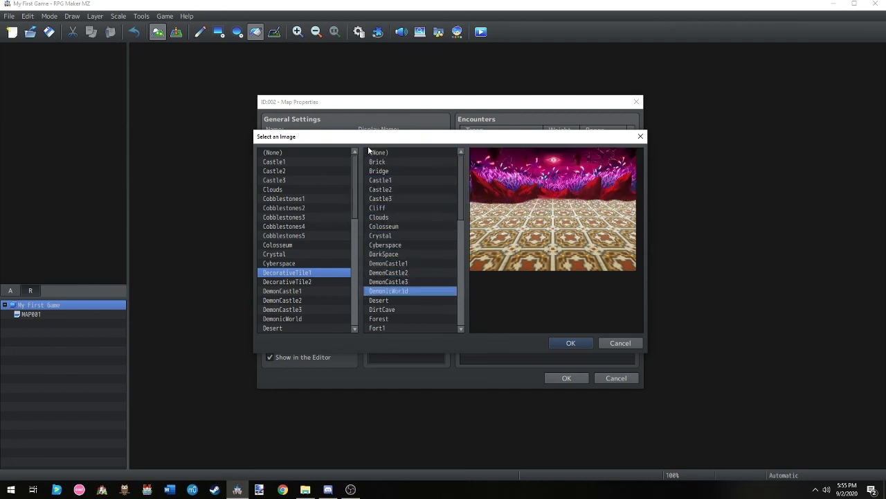
key(Down)
key(Down)
key(Down)
key(Down)
key(Down)
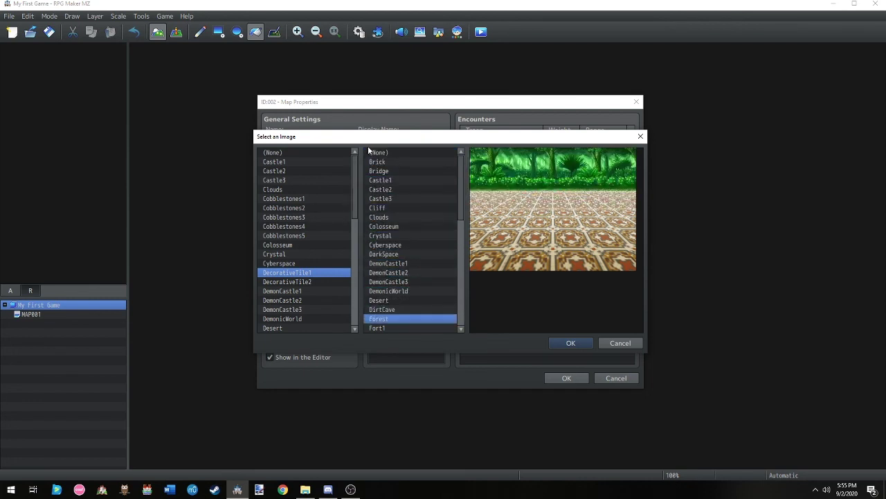
key(Up)
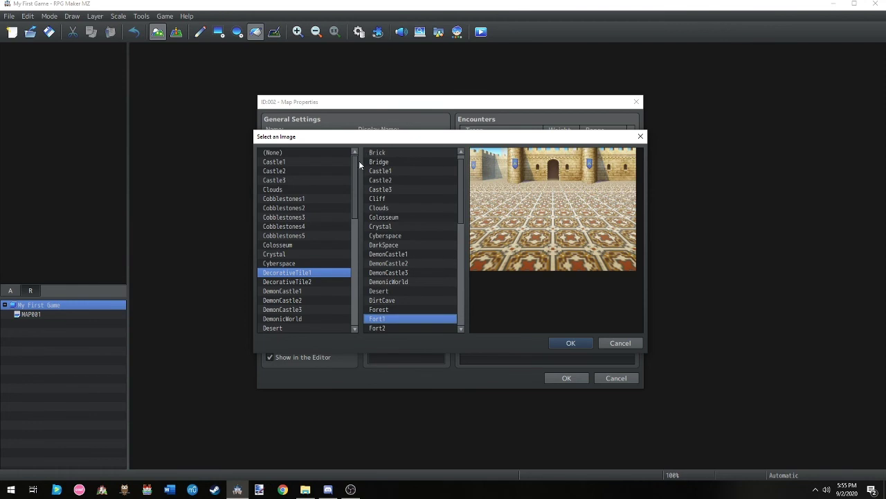
click(571, 342)
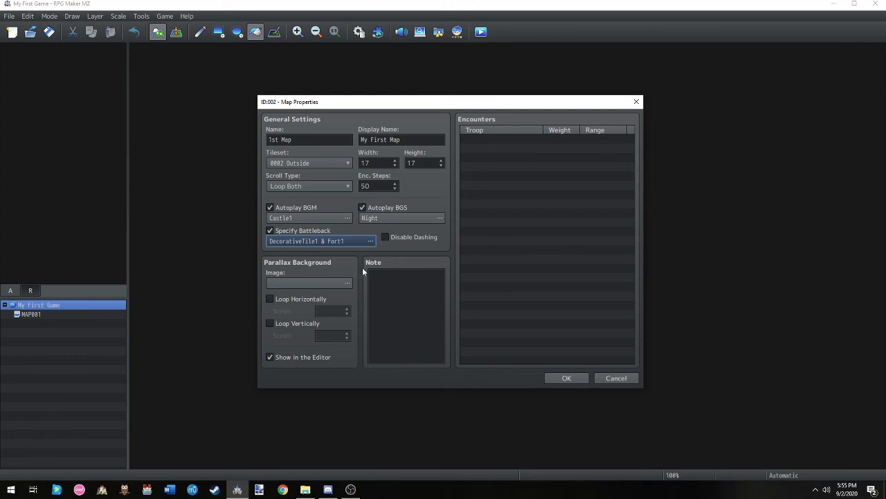
Preview several parallax background images, including Forest, IslandofSky1 and Mountains1, and apply Mountains2
click(336, 282)
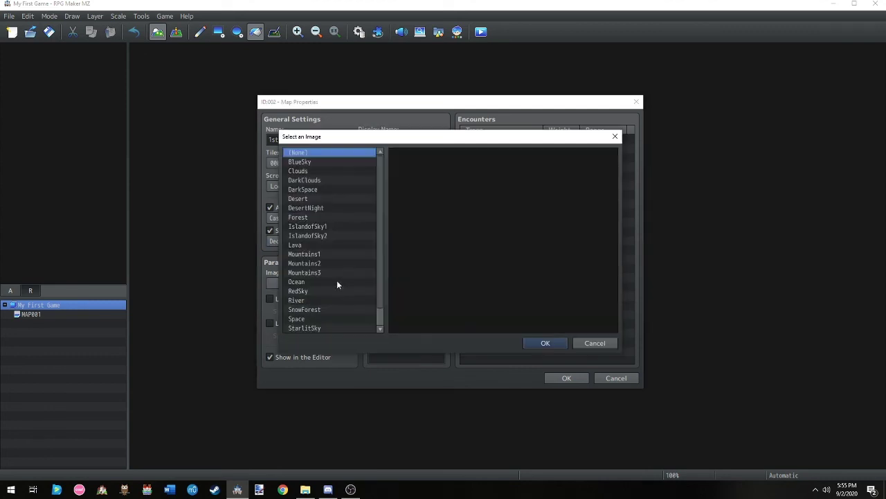
click(335, 198)
click(331, 226)
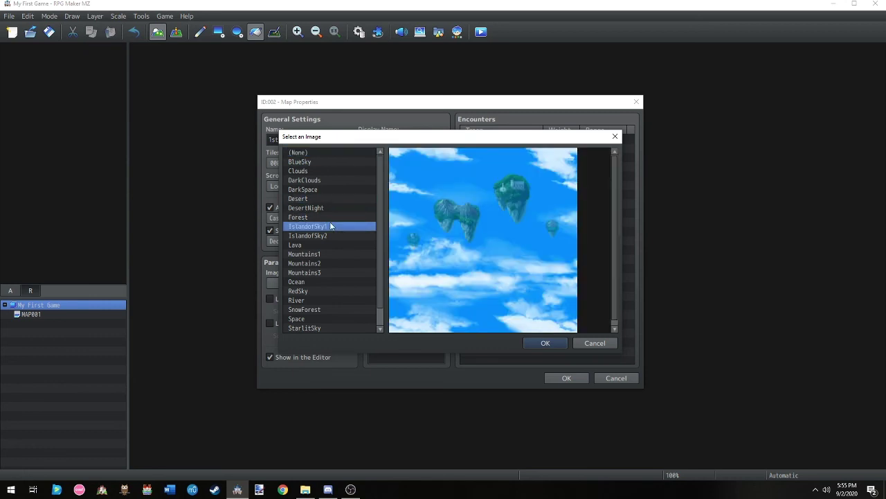
click(334, 217)
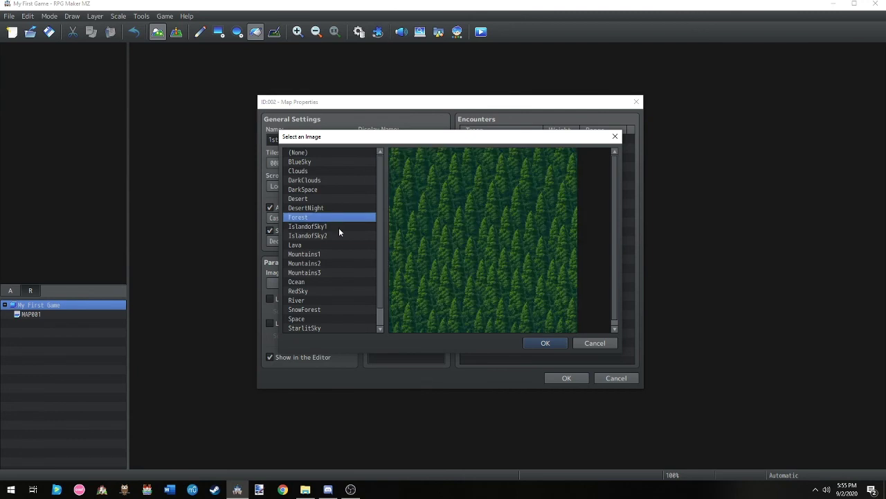
click(341, 226)
click(334, 254)
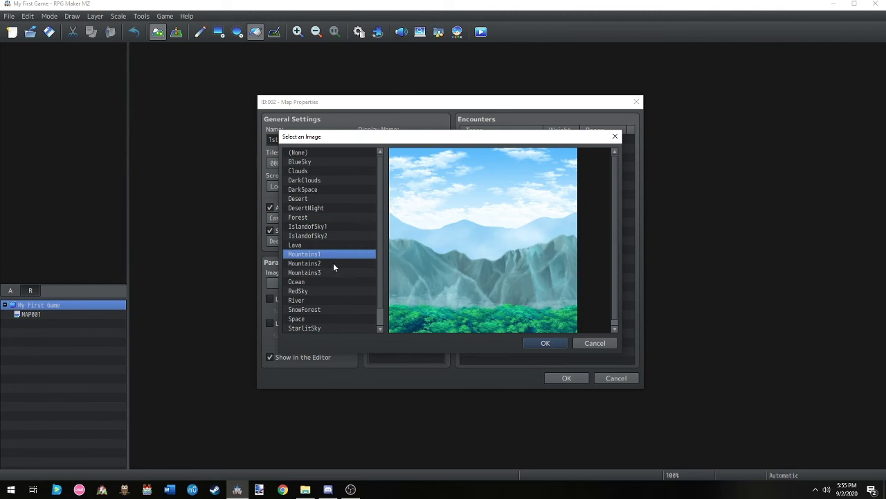
click(333, 263)
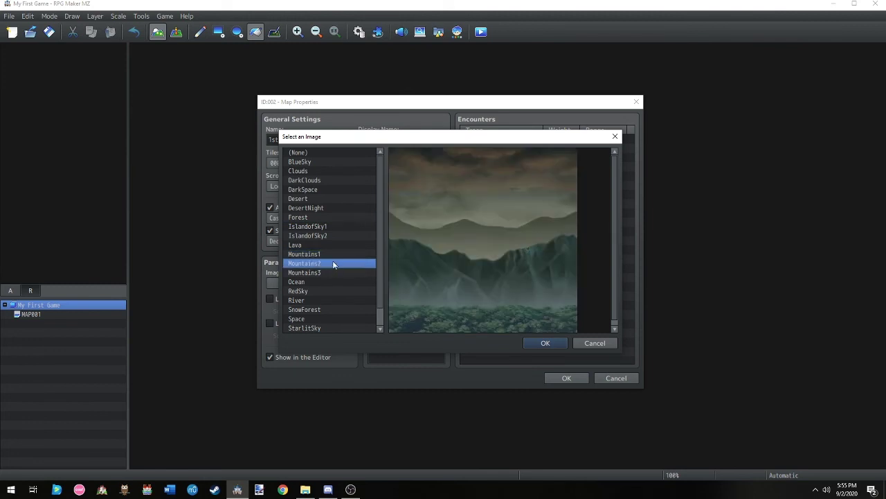
click(546, 344)
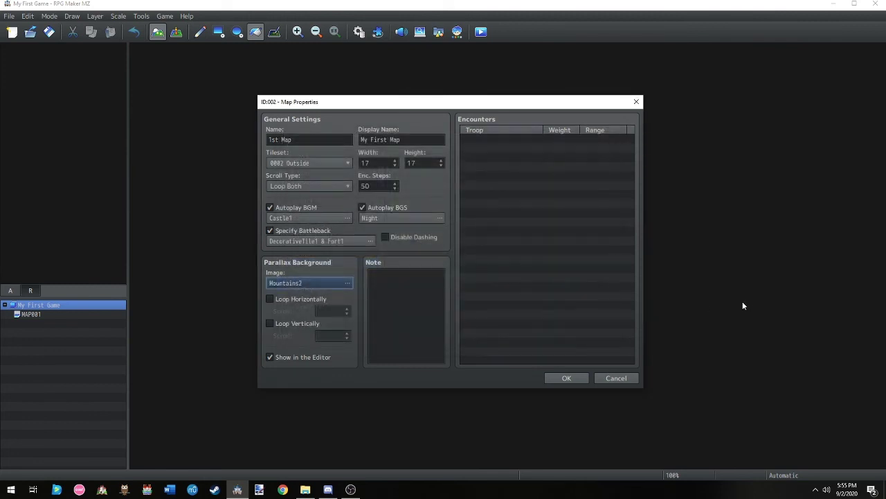
Enable horizontal looping for the parallax background, leaving its scroll speed at 0
click(319, 299)
click(347, 311)
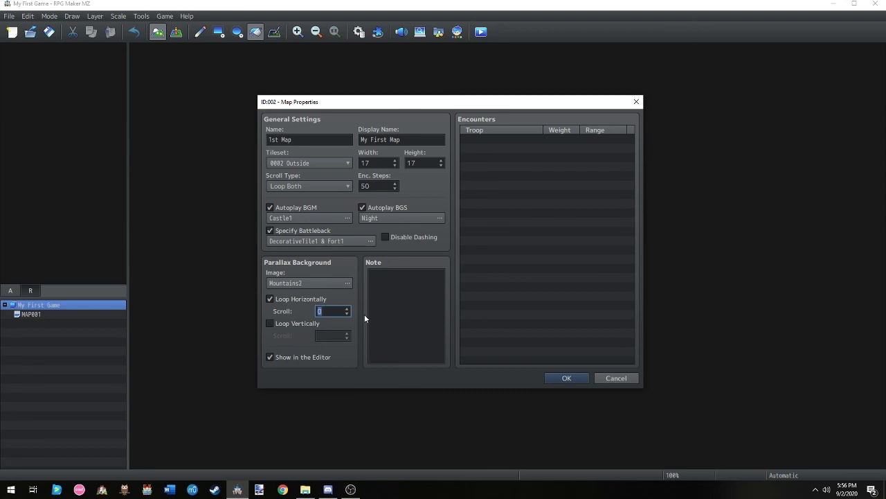
click(294, 356)
Try out the map's Note box with the text "Leave notes" and clear it again
click(413, 300)
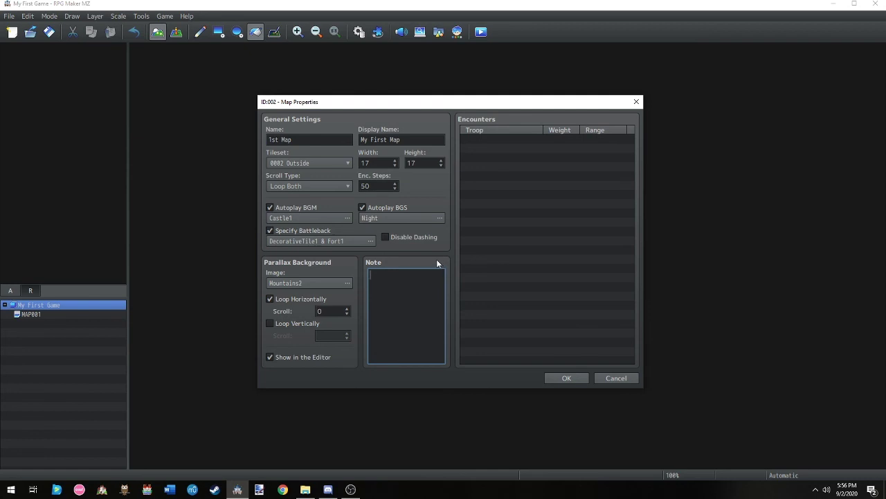
text(Leave notes)
key(BackSpace)
key(BackSpace)
key(BackSpace)
key(BackSpace)
key(BackSpace)
key(BackSpace)
key(BackSpace)
key(BackSpace)
key(BackSpace)
key(BackSpace)
key(BackSpace)
key(BackSpace)
Add a Goblin*2 encounter with weight 3 for the entire map, and confirm the map properties
click(558, 203)
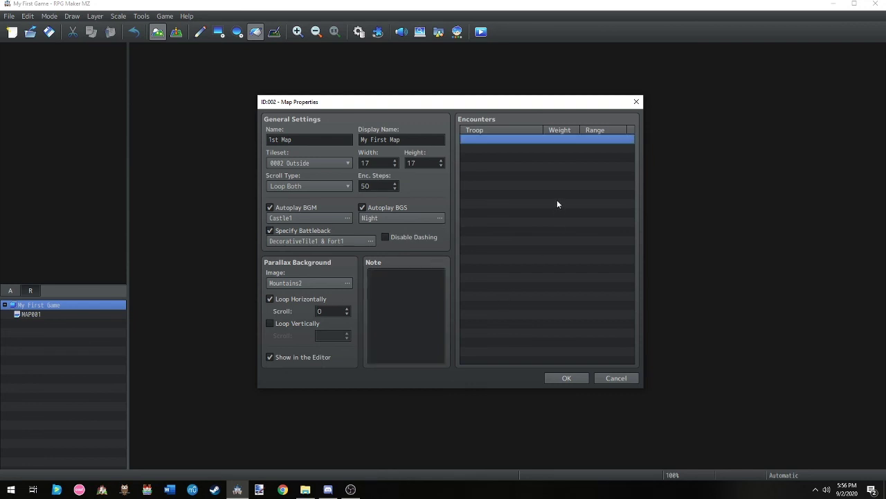
double_click(525, 162)
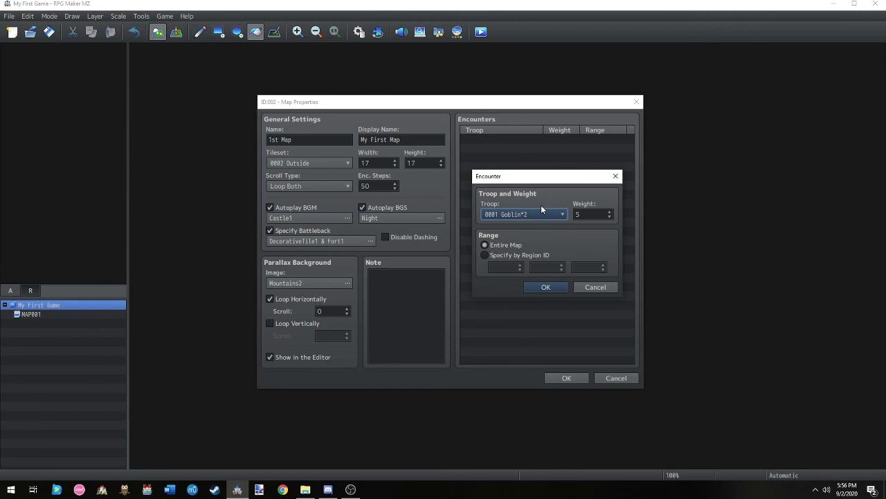
click(538, 214)
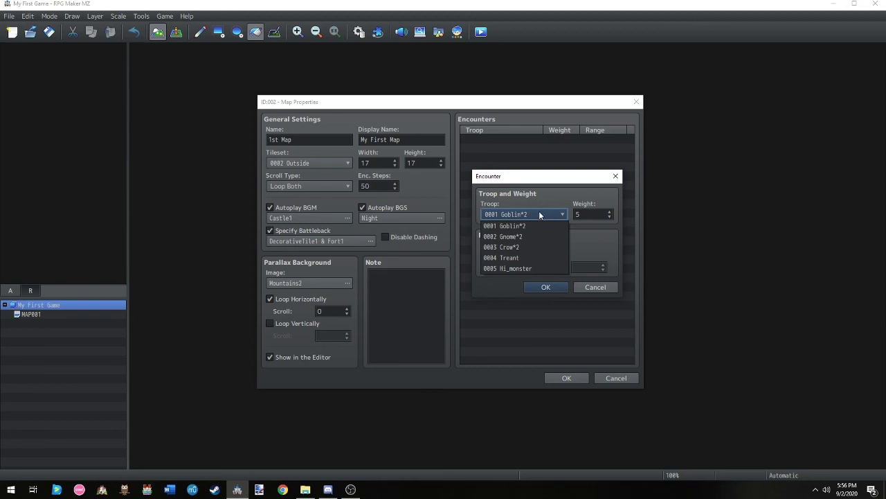
click(529, 226)
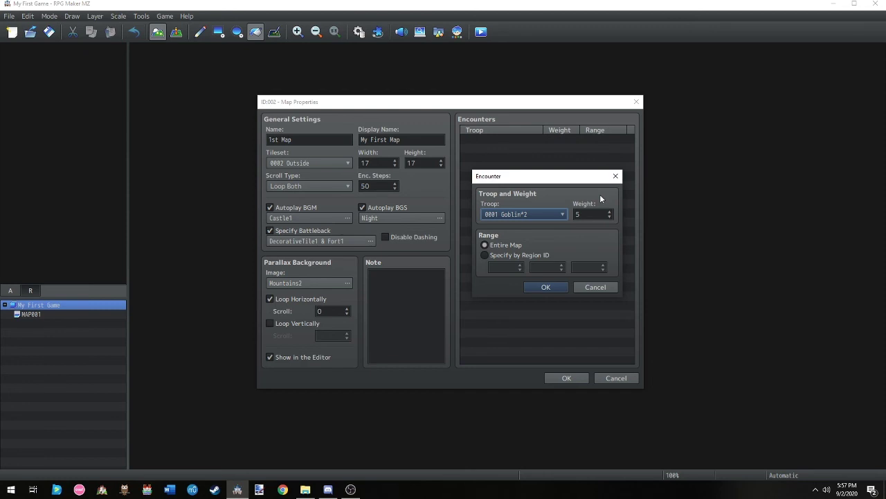
key(Tab)
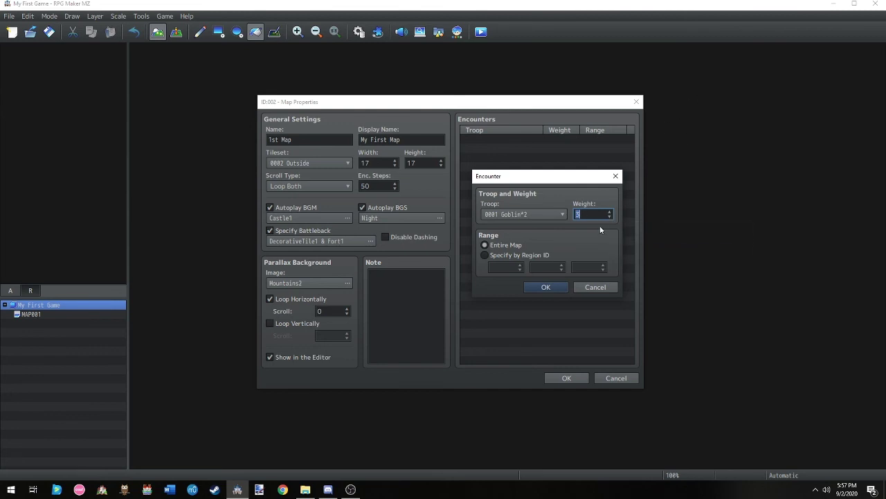
click(505, 245)
click(546, 256)
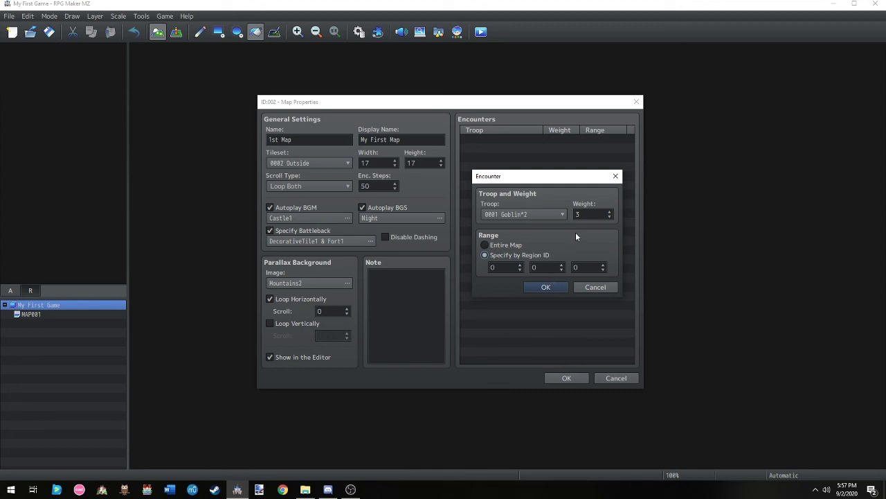
click(507, 243)
click(554, 287)
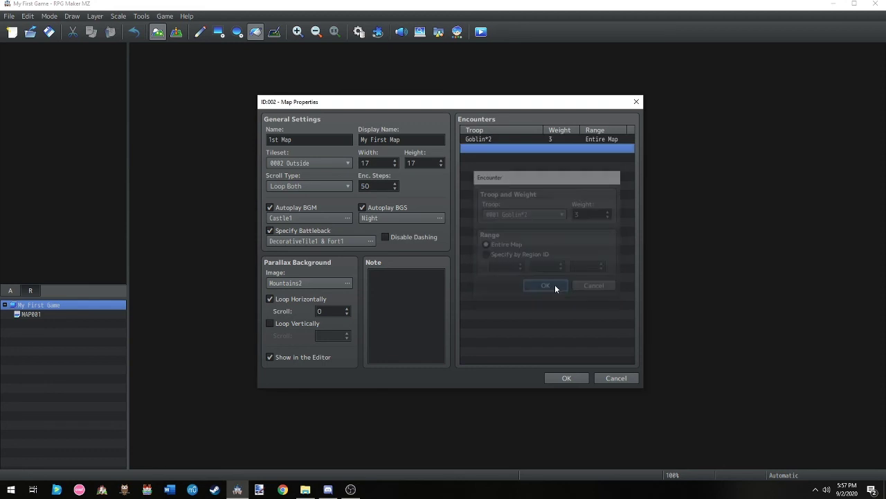
click(566, 378)
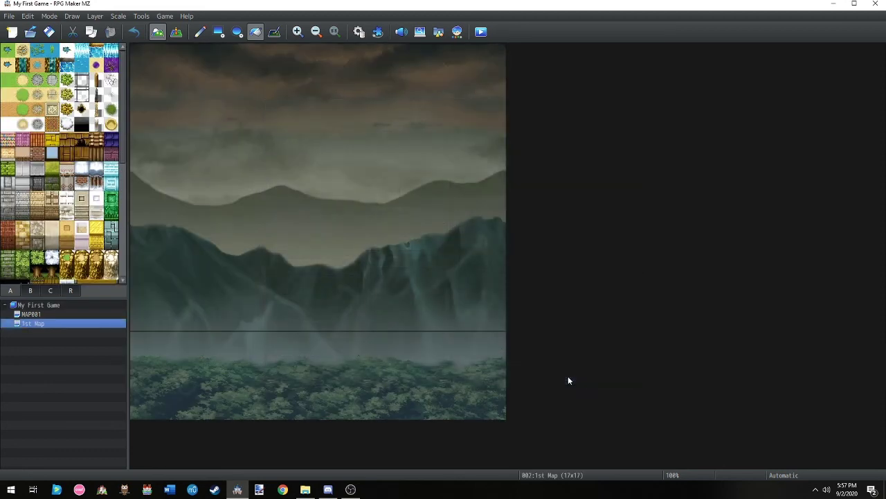
Try flood-filling the whole map with the plain meadow grass tile, and undo the fill
click(8, 79)
click(136, 331)
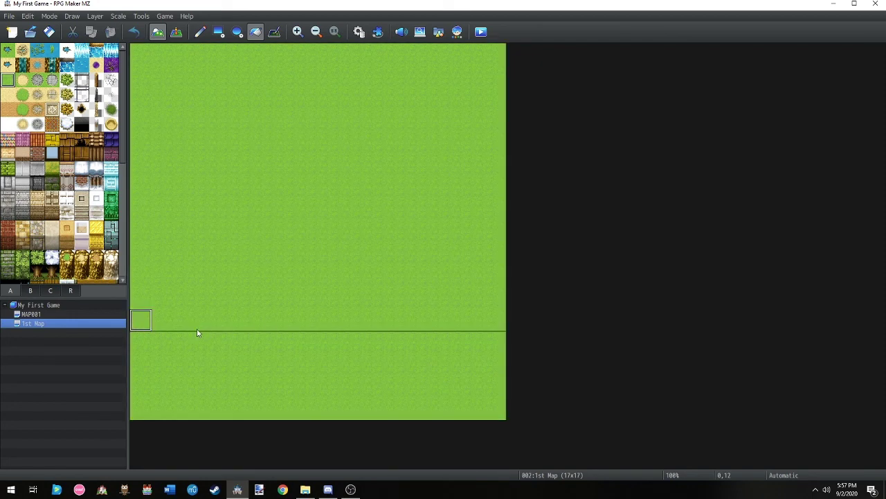
click(133, 32)
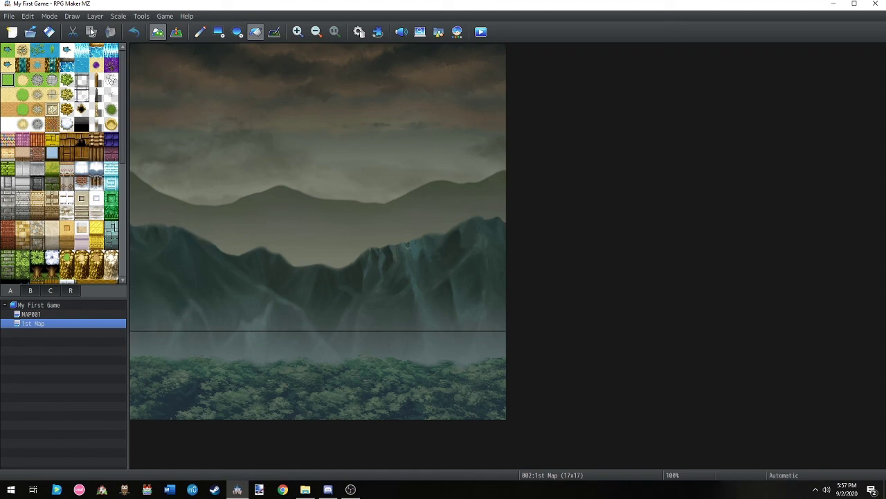
Examine the Map Grid's horizontal and vertical tile settings in the editor options, and close them without changes
click(55, 15)
mouse_move(9, 16)
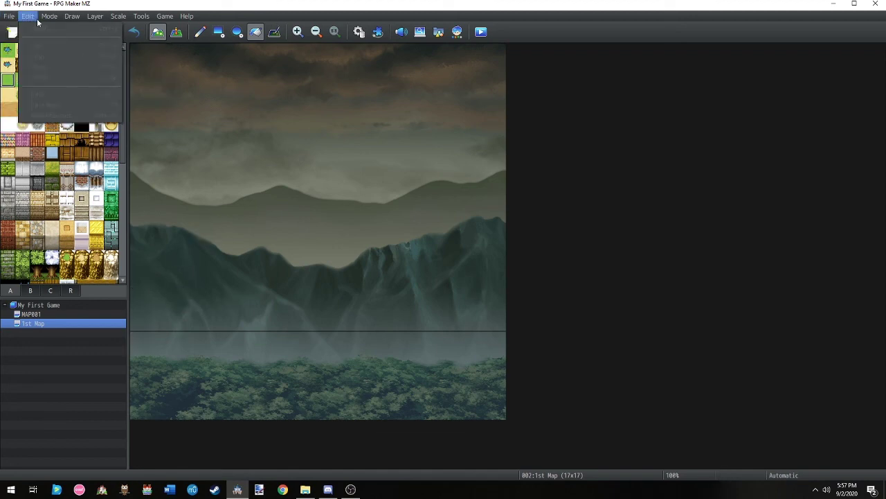
mouse_move(121, 23)
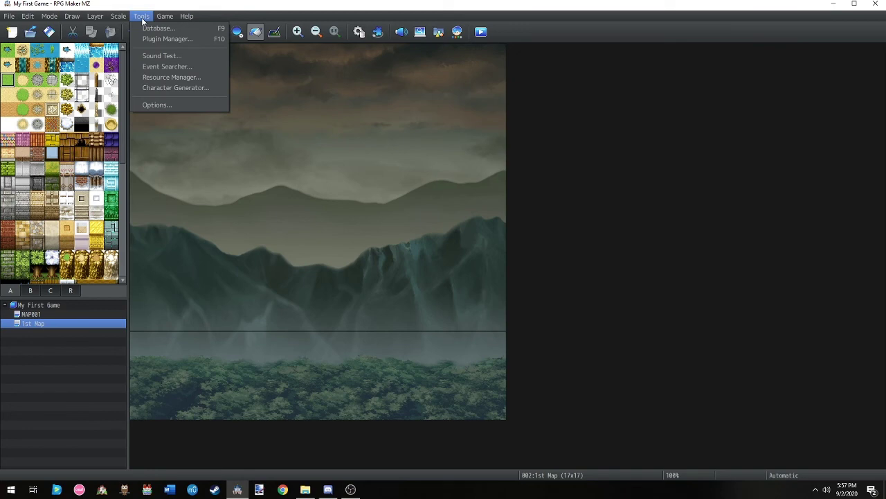
click(158, 103)
drag(456, 163, 719, 153)
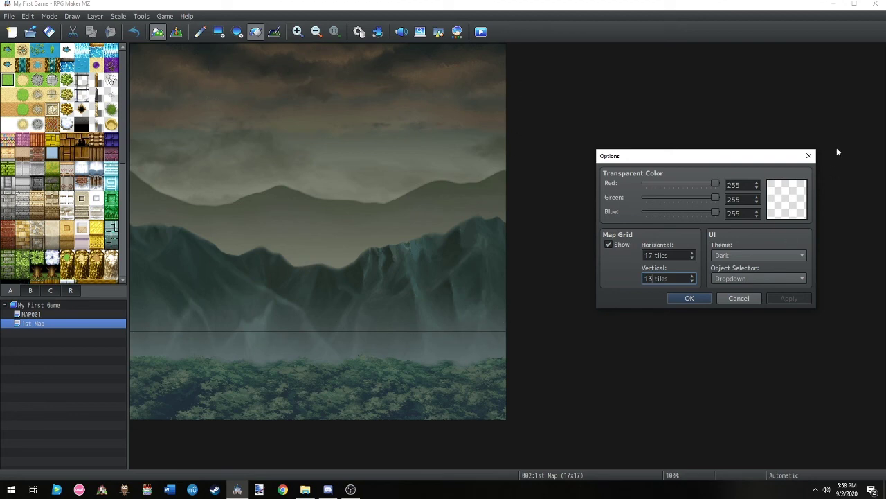
double_click(649, 255)
click(660, 255)
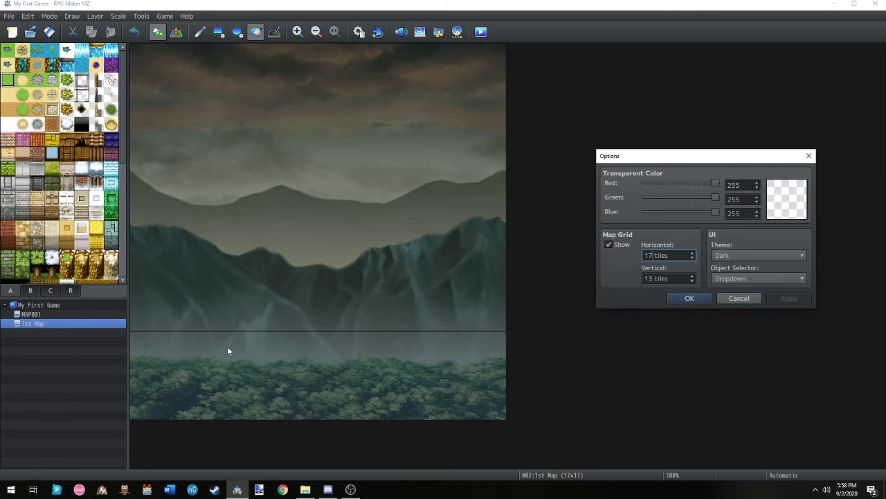
click(808, 156)
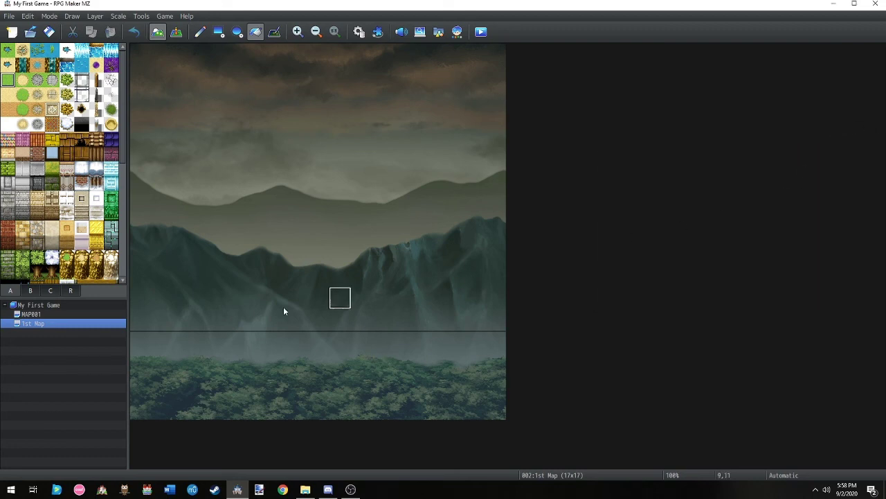
Undo a repeated flood fill and draw a meadow grass rectangle over the four map rows below the grid line
click(141, 300)
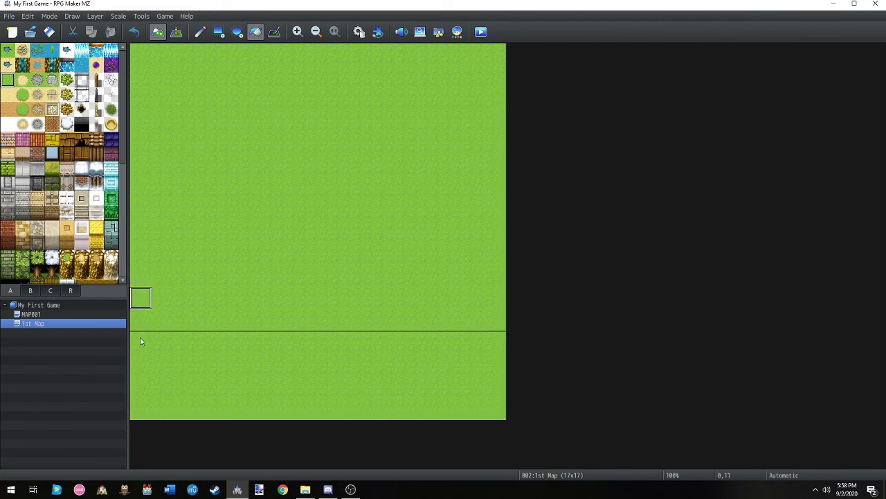
key(ctrl+z)
click(218, 32)
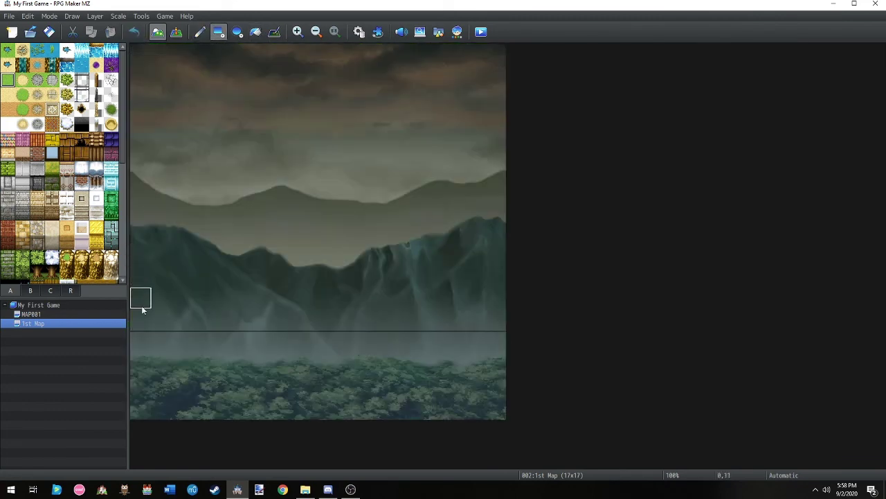
drag(256, 342, 506, 415)
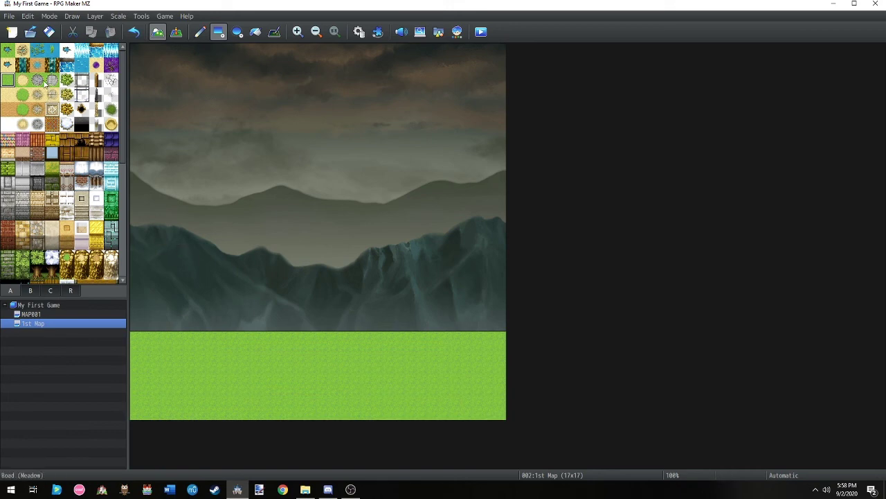
Try placing a Large Tree at the left end of the grid line with the Rectangle and Pencil tools, and undo it
click(32, 290)
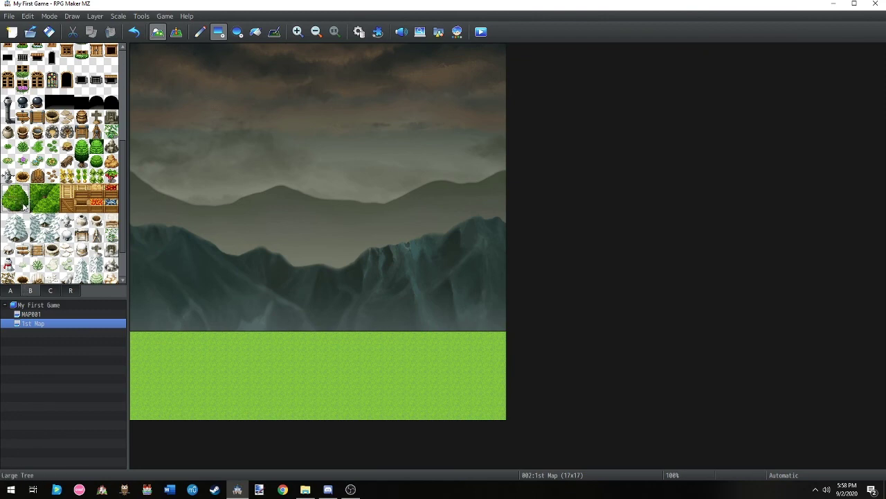
click(144, 320)
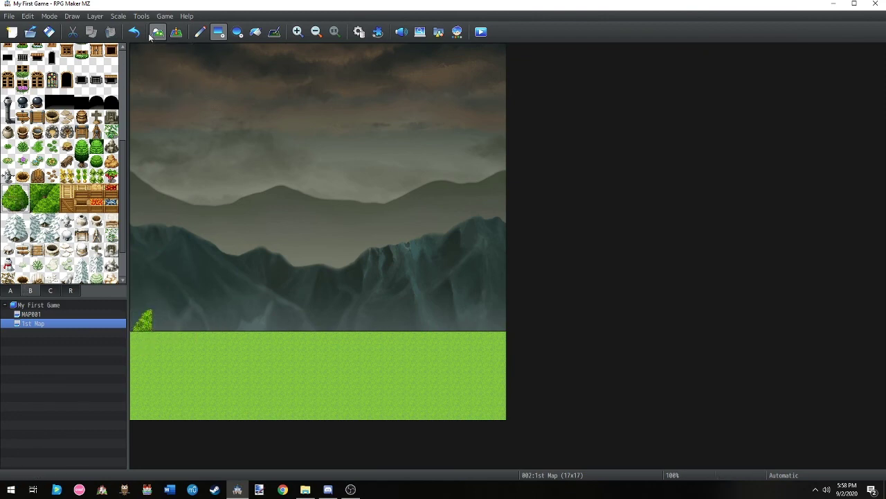
click(200, 32)
click(152, 331)
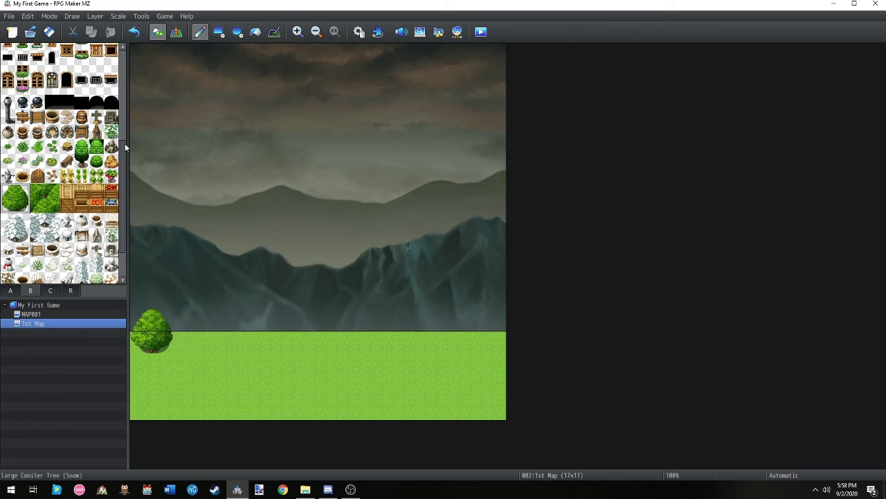
click(133, 32)
click(11, 290)
click(134, 32)
Paint a stepped meadow ledge across the map's full width with the Pencil, with its rocky cliff face running down to the grass
click(63, 270)
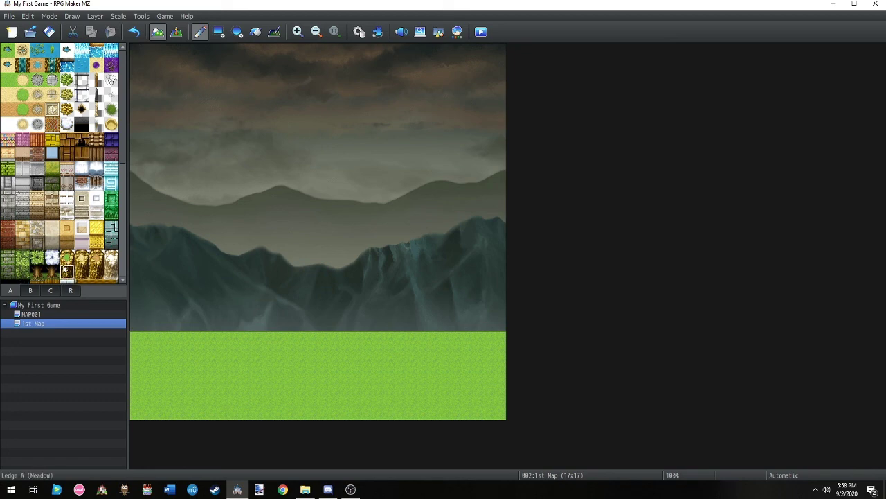
mouse_move(138, 253)
mouse_down()
mouse_move(200, 294)
mouse_move(257, 297)
mouse_move(318, 273)
mouse_move(482, 313)
mouse_up()
click(68, 272)
mouse_move(138, 300)
mouse_down()
mouse_move(154, 340)
mouse_move(174, 316)
mouse_move(173, 294)
mouse_move(200, 340)
mouse_move(290, 320)
mouse_move(325, 339)
mouse_move(367, 320)
mouse_move(383, 337)
mouse_move(422, 320)
mouse_move(454, 364)
mouse_move(468, 340)
mouse_move(494, 360)
mouse_move(484, 366)
mouse_up()
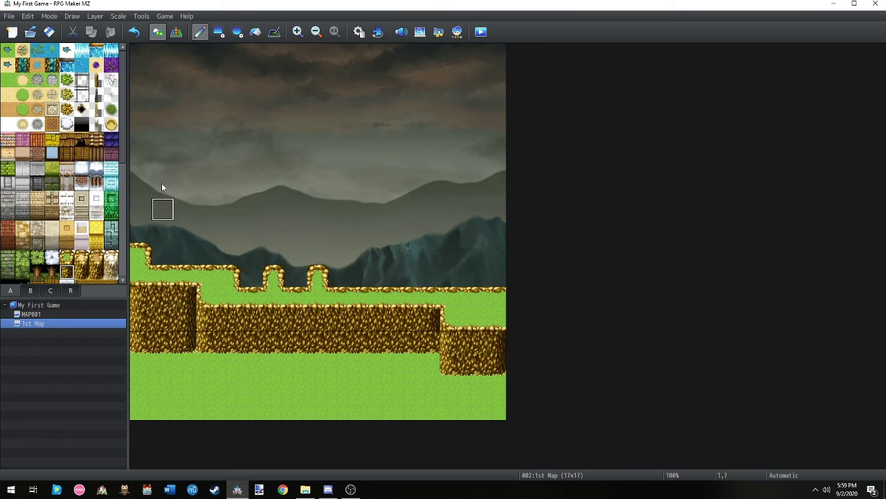
Switch drawing to Layer 2 and place three Large Trees along the western foot of the cliff
click(94, 16)
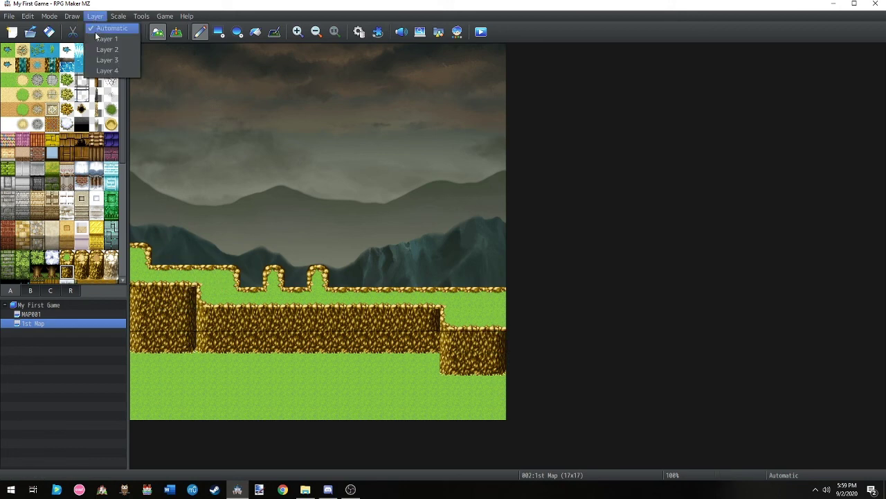
click(97, 50)
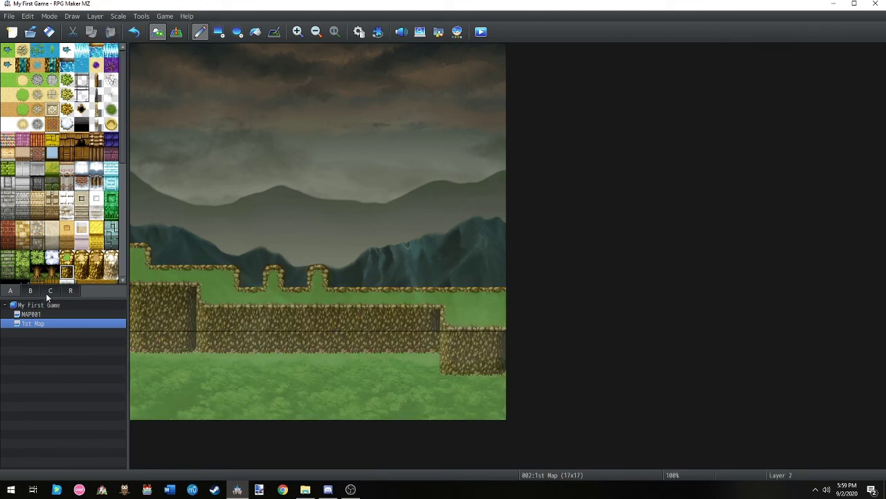
click(31, 290)
scroll(31, 249, down, 3)
click(22, 207)
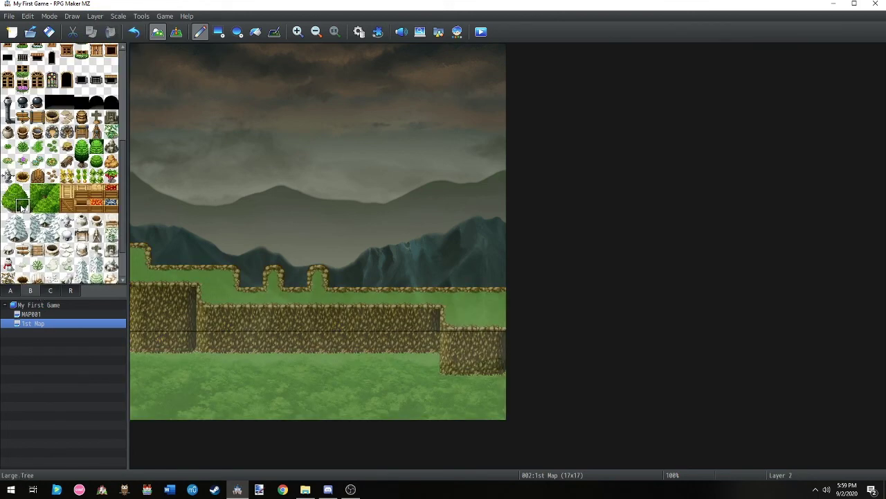
click(140, 341)
click(186, 365)
click(234, 346)
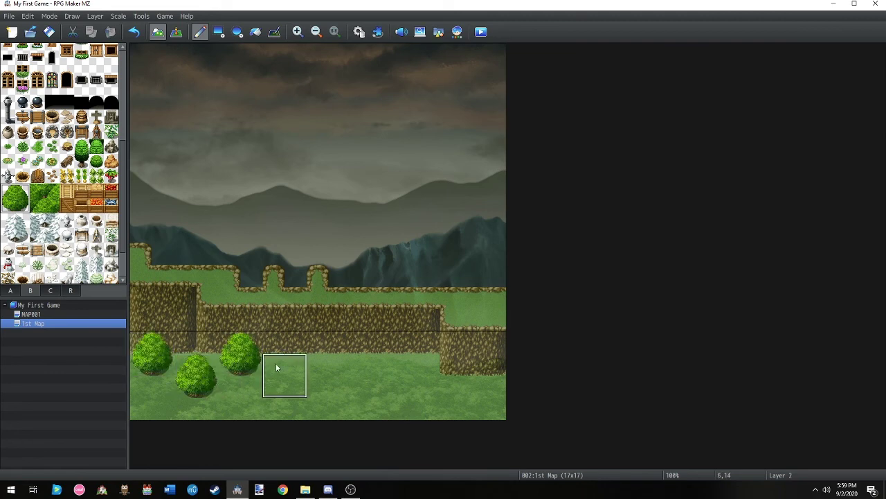
Place four more Large Trees along the central and eastern foot of the cliff
click(276, 363)
click(348, 350)
click(377, 373)
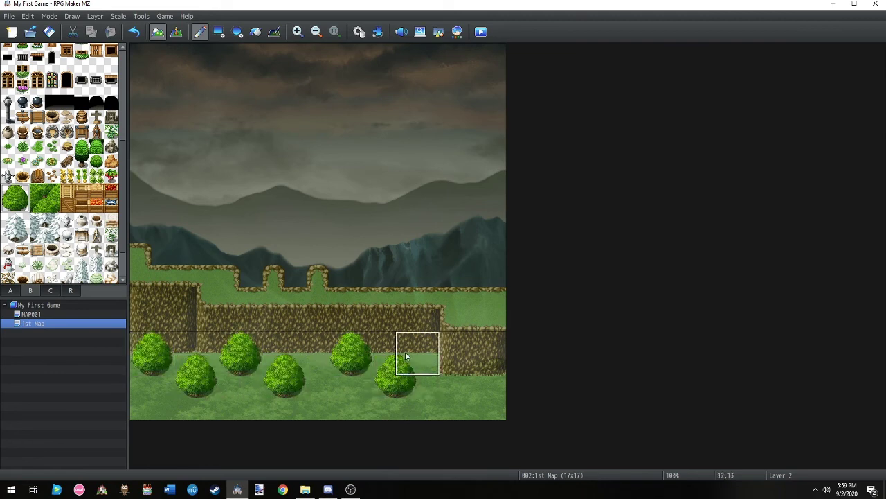
click(457, 362)
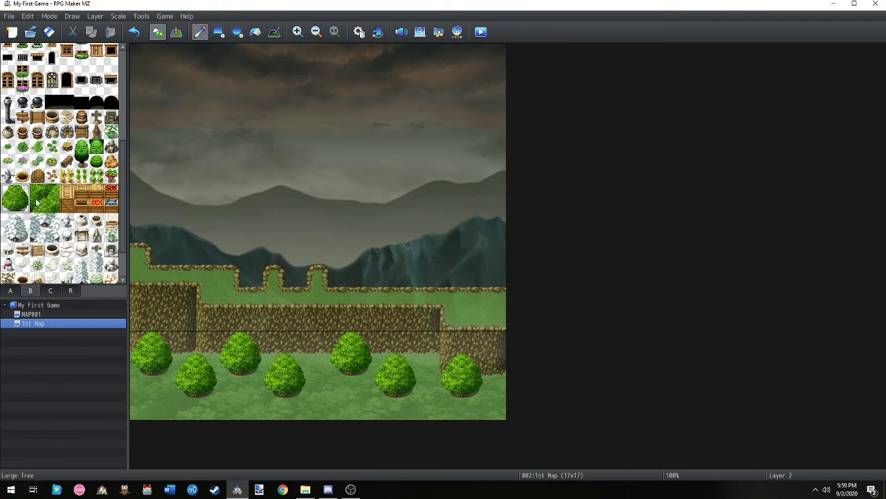
Scatter seven spiky grass plants across the full width of the stepped meadow ledge
click(23, 149)
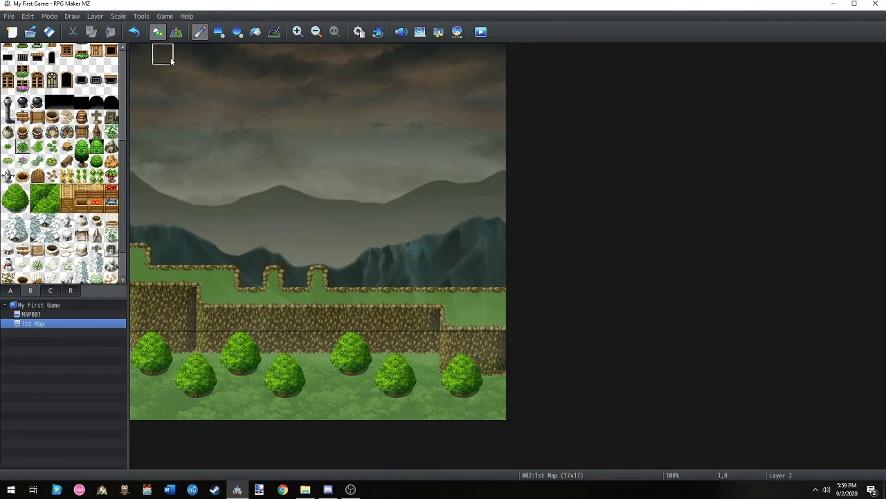
click(141, 253)
click(164, 277)
click(207, 276)
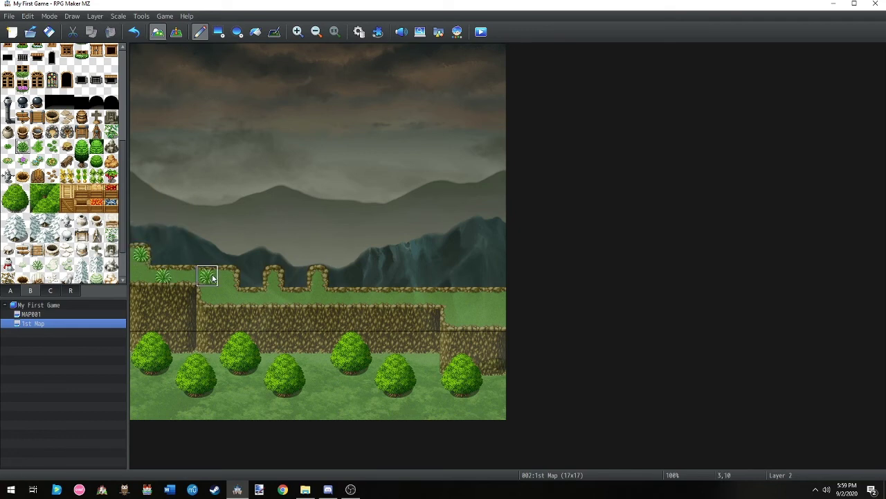
click(229, 297)
click(318, 298)
click(451, 298)
click(493, 317)
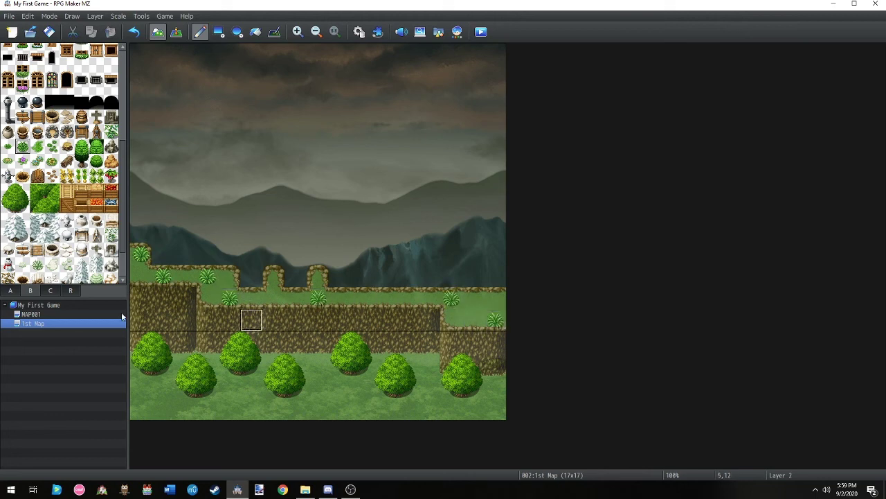
Try copying the rows of trees at the cliff's foot into the sky, and undo the paste
click(95, 16)
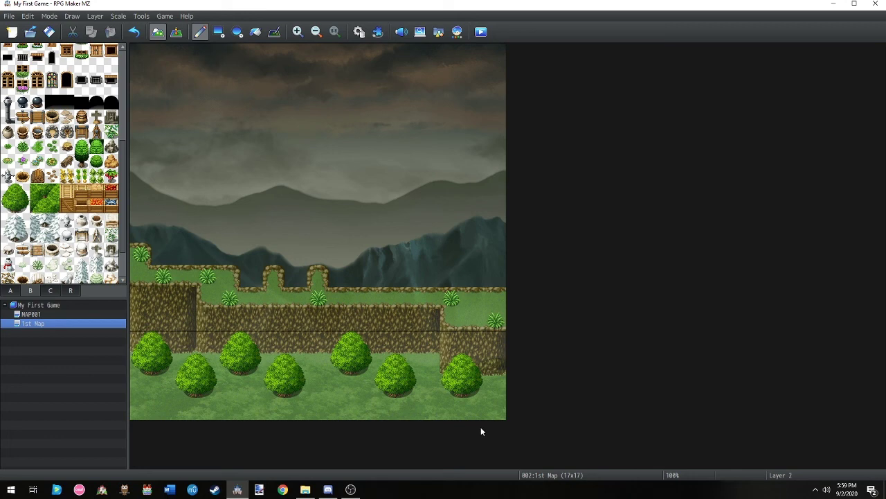
click(156, 349)
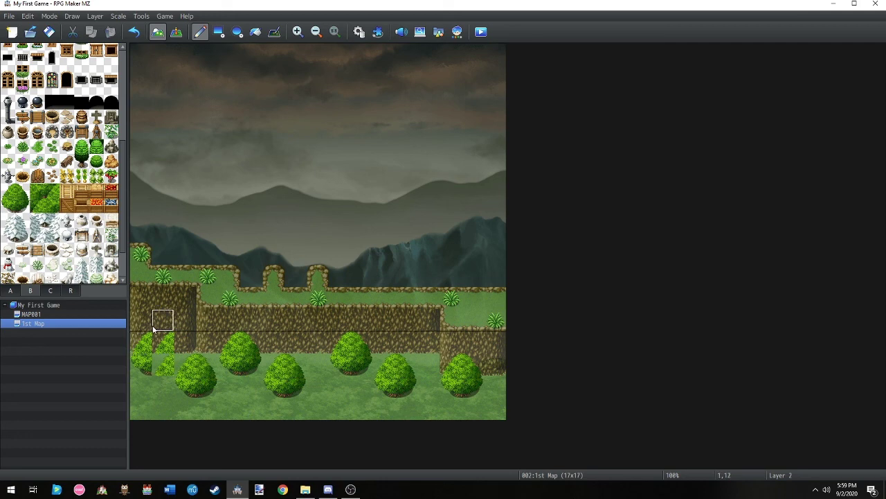
mouse_move(145, 345)
right_down()
mouse_move(169, 365)
mouse_move(259, 391)
mouse_move(492, 392)
right_up()
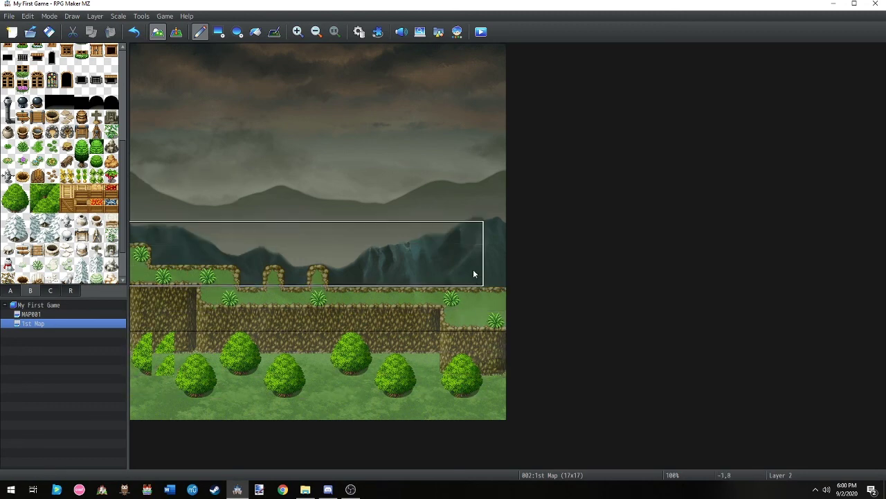
click(474, 209)
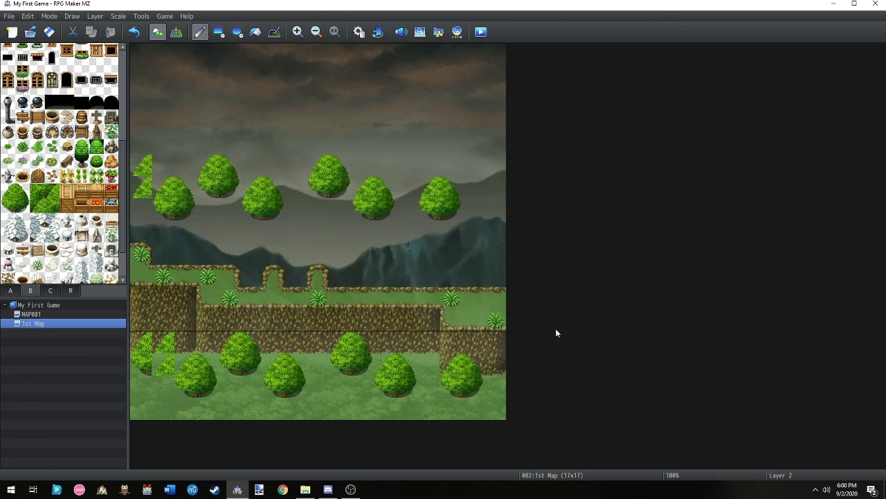
key(ctrl+z)
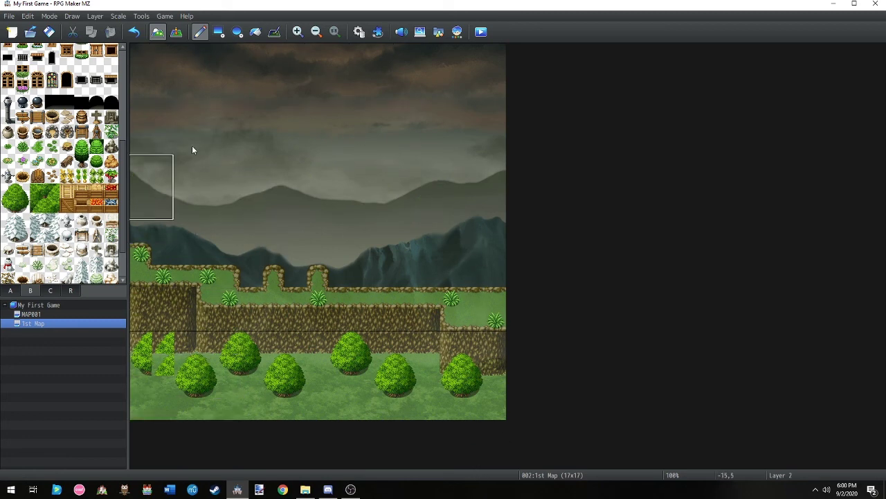
Highlight Layer 3, Layer 1 and Layer 2 in turn to examine which tiles lie on each
click(95, 16)
click(108, 61)
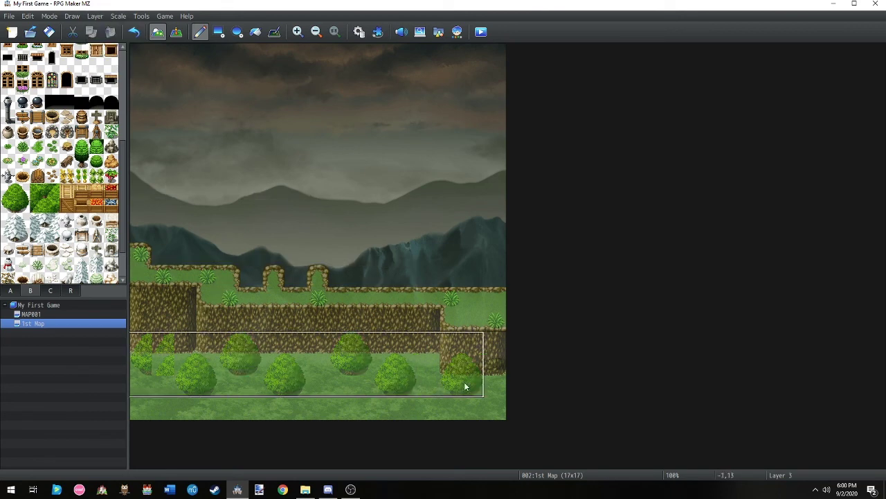
click(96, 17)
click(104, 40)
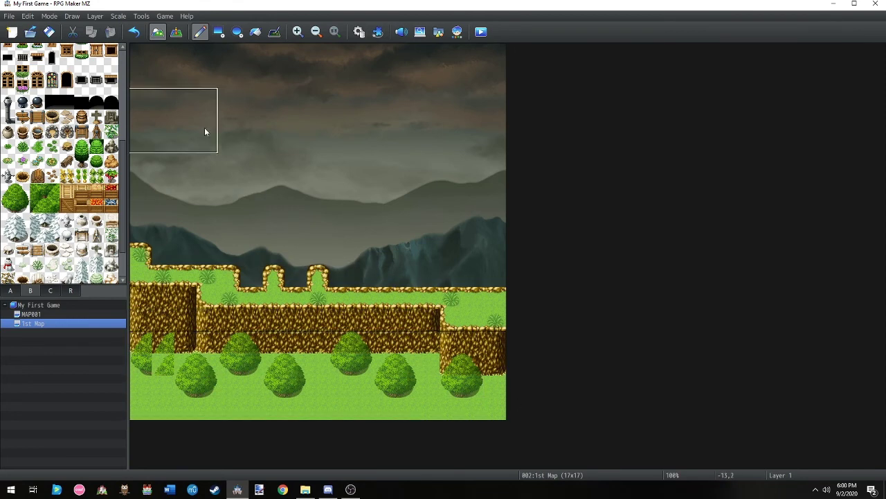
click(97, 16)
click(108, 41)
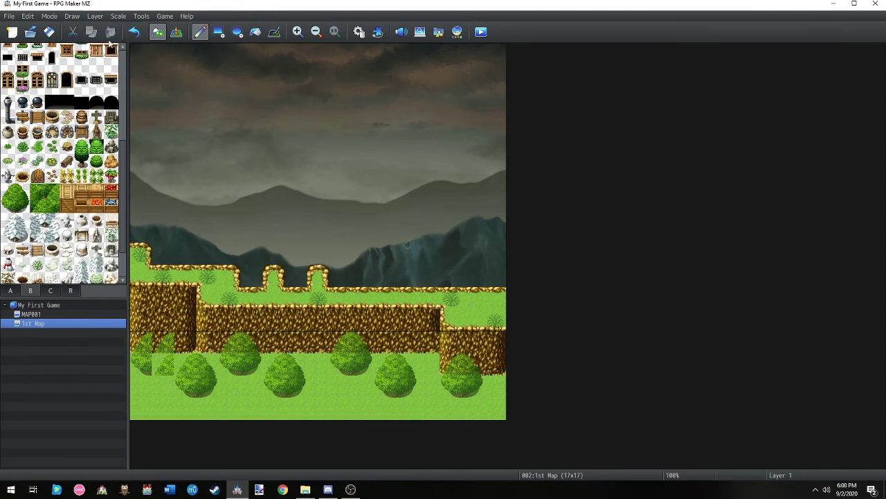
click(97, 16)
click(104, 50)
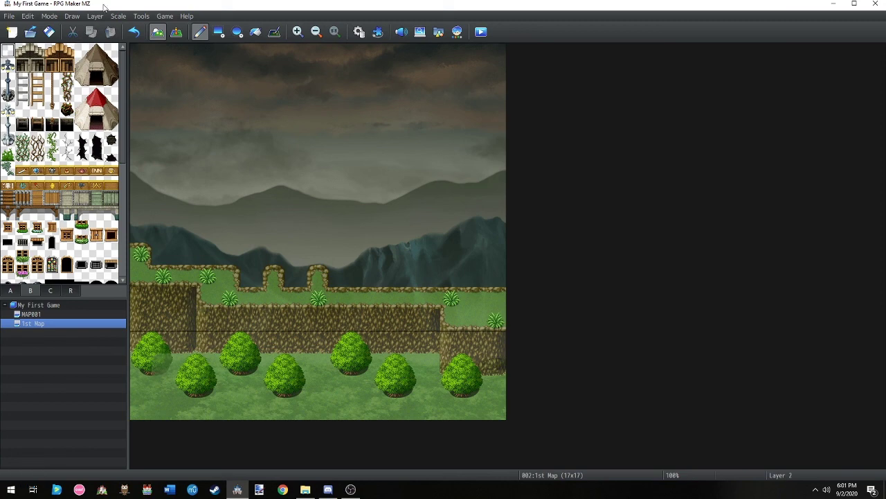
Erase the trees along the cliff's foot from Layer 2 using the empty tile
click(96, 17)
click(104, 50)
mouse_move(148, 349)
mouse_down()
mouse_move(229, 382)
mouse_move(208, 386)
mouse_move(263, 340)
mouse_move(298, 411)
mouse_move(279, 385)
mouse_move(361, 364)
mouse_move(342, 365)
mouse_move(367, 384)
mouse_move(461, 377)
mouse_move(414, 362)
mouse_move(386, 366)
mouse_move(387, 354)
mouse_up()
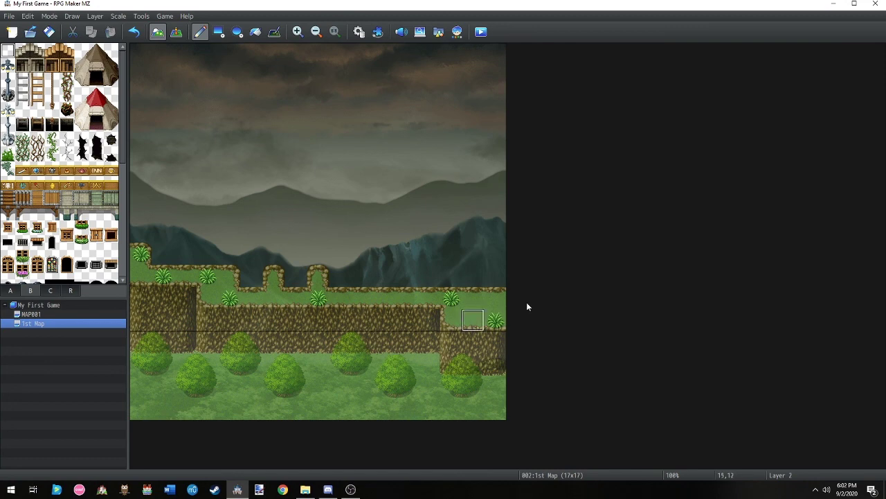
Paint an uneven band of leafy ground cover on Layer 2 behind the trees, undoing the stray stroke
click(73, 17)
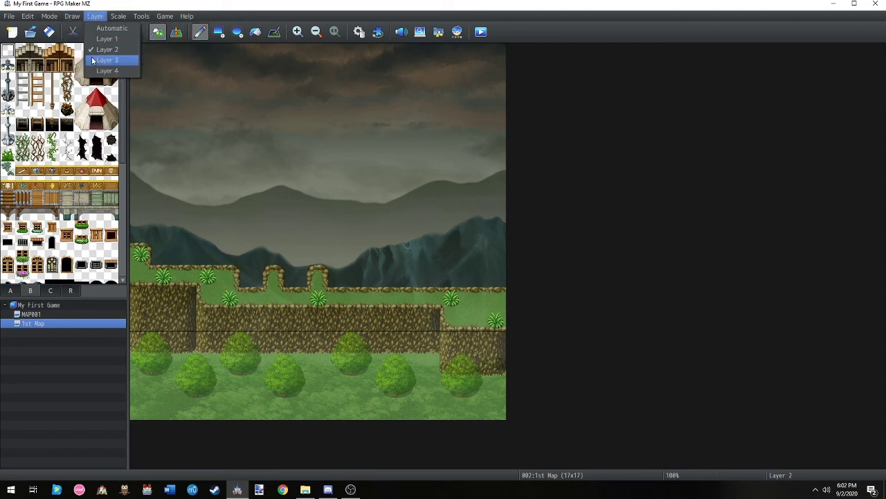
click(11, 290)
mouse_move(162, 363)
mouse_down()
mouse_move(208, 366)
mouse_move(167, 387)
mouse_move(252, 372)
mouse_move(201, 384)
mouse_move(316, 386)
mouse_move(355, 403)
mouse_move(404, 385)
mouse_move(491, 385)
mouse_move(430, 385)
mouse_move(358, 368)
mouse_move(297, 368)
mouse_move(234, 383)
mouse_move(224, 368)
mouse_move(178, 362)
mouse_move(138, 381)
mouse_up()
key(ctrl+z)
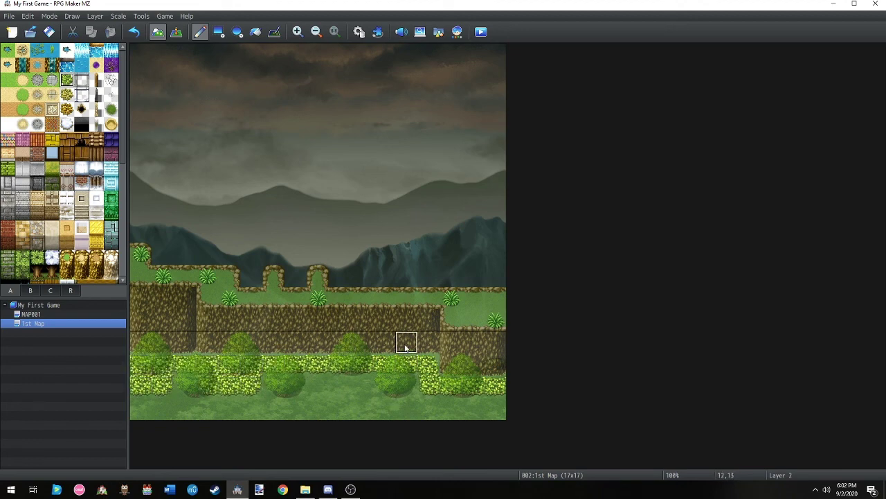
Highlight Layer 3 to check the trees, and return the layer setting to Automatic
click(113, 16)
click(107, 17)
click(101, 16)
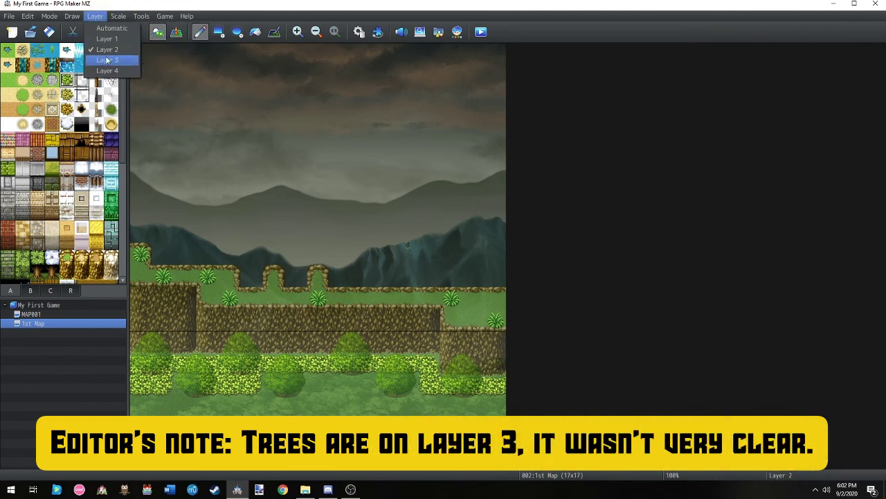
click(106, 62)
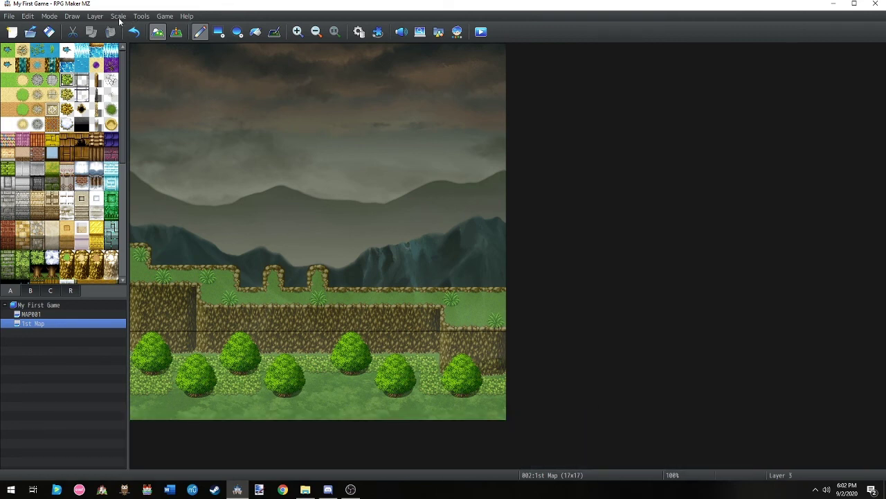
click(95, 15)
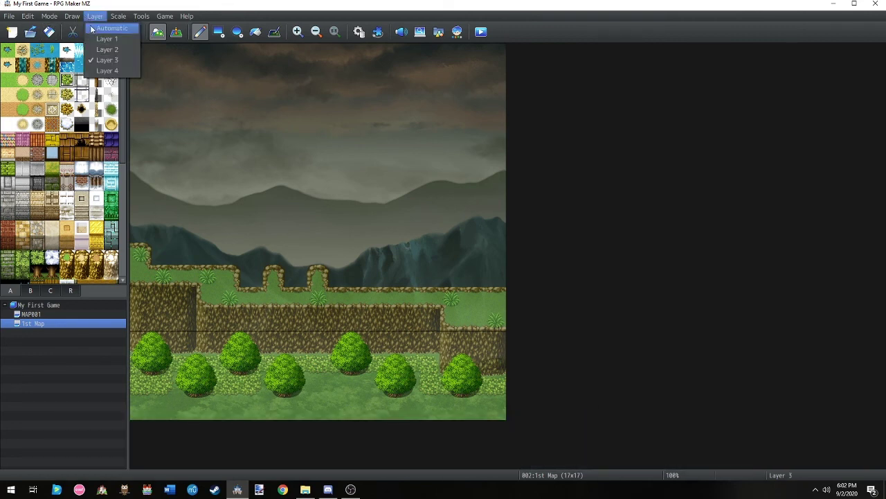
click(97, 29)
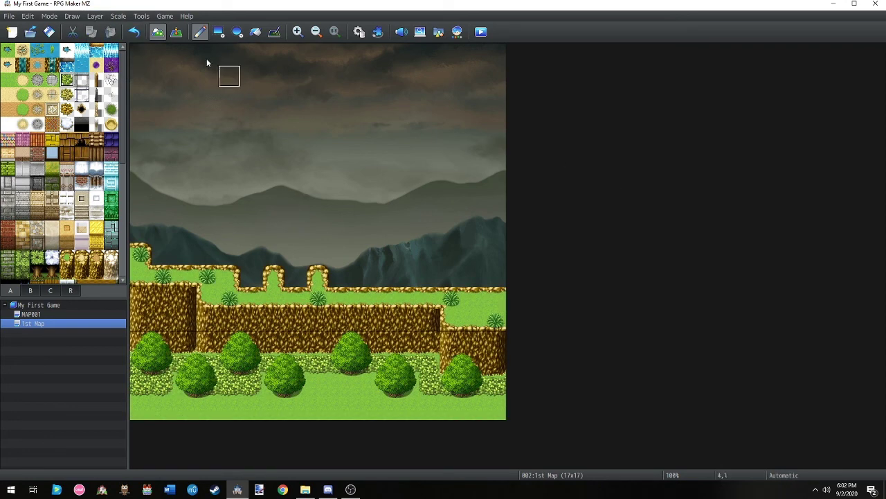
Switch to event editing and delete MAP001 from the project
click(176, 31)
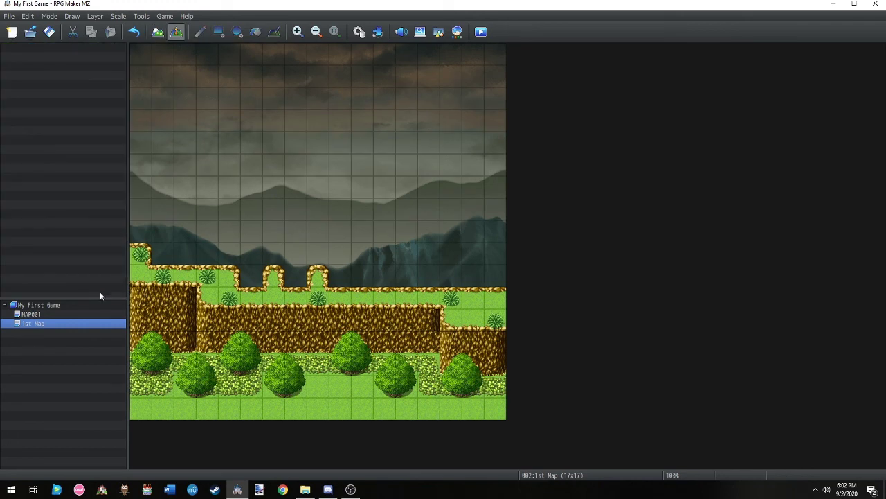
click(65, 316)
right_click(66, 315)
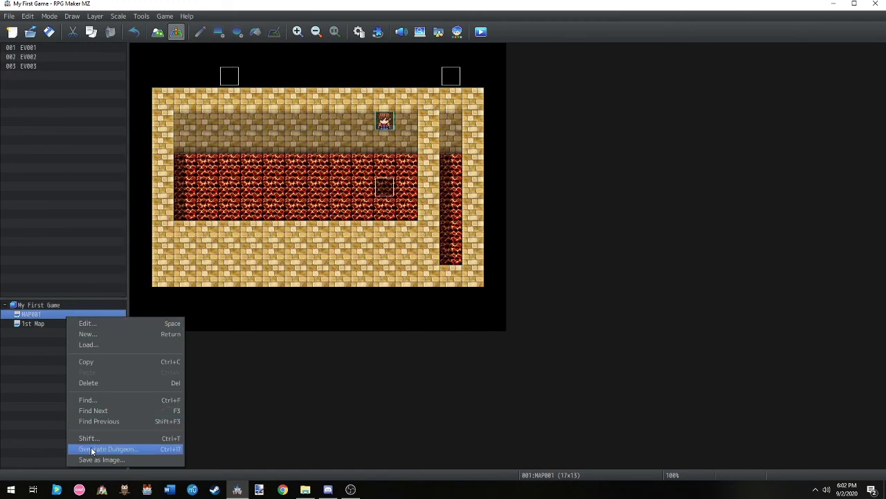
click(88, 382)
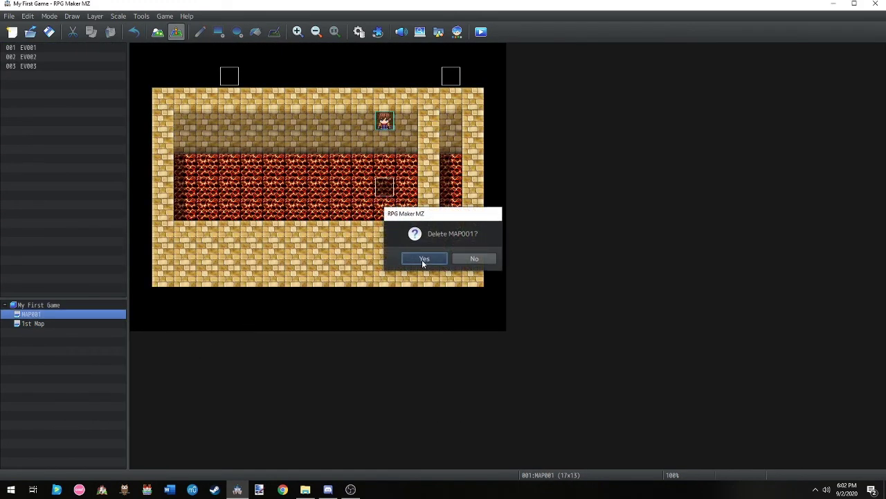
click(422, 259)
Set the Player's starting position on the grass tile at 8,15, just east of the fourth tree
right_click(317, 386)
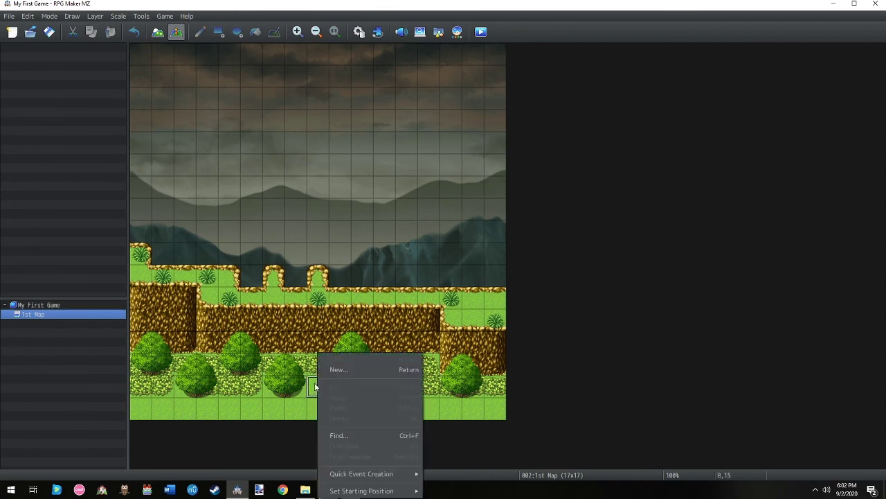
click(322, 338)
right_click(323, 347)
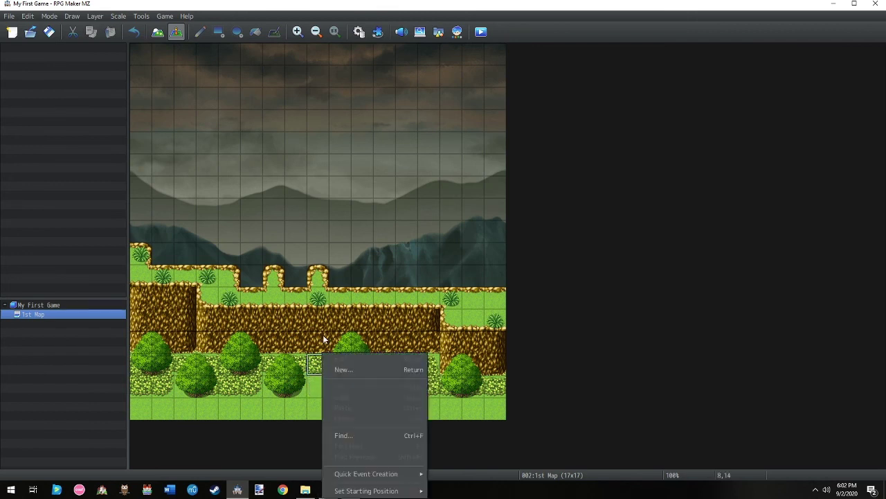
right_click(322, 313)
right_click(316, 278)
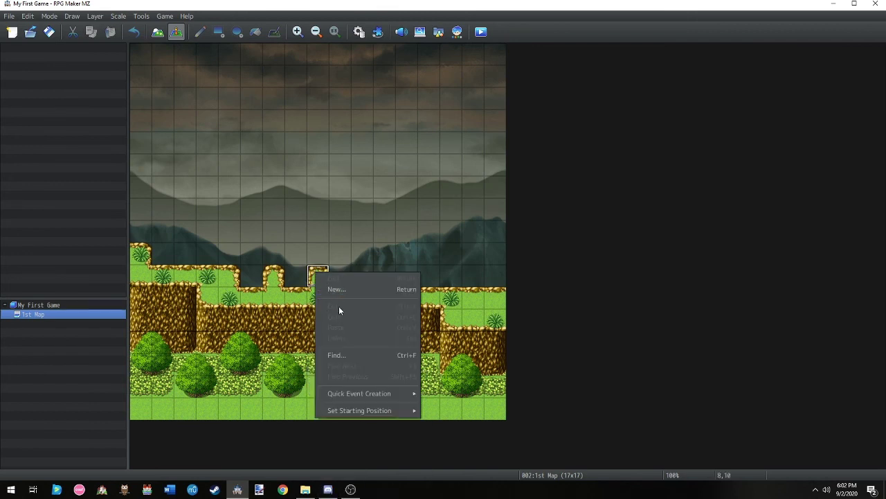
right_click(316, 380)
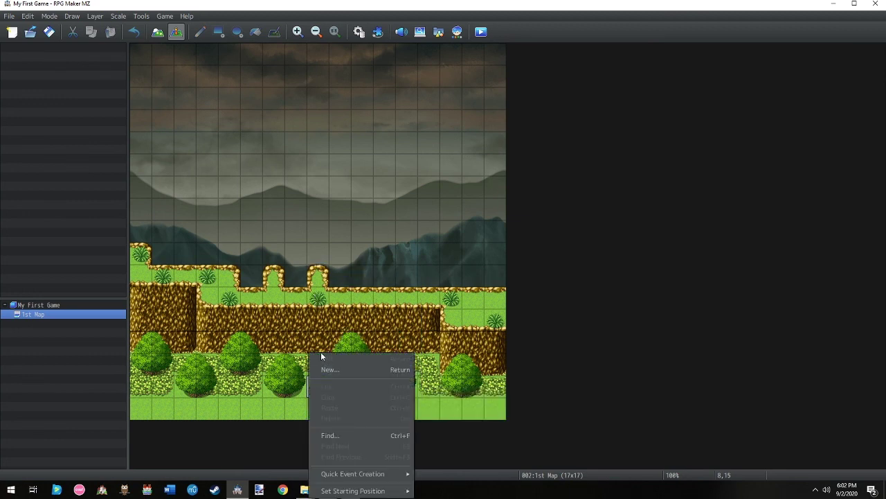
right_click(320, 386)
mouse_move(392, 490)
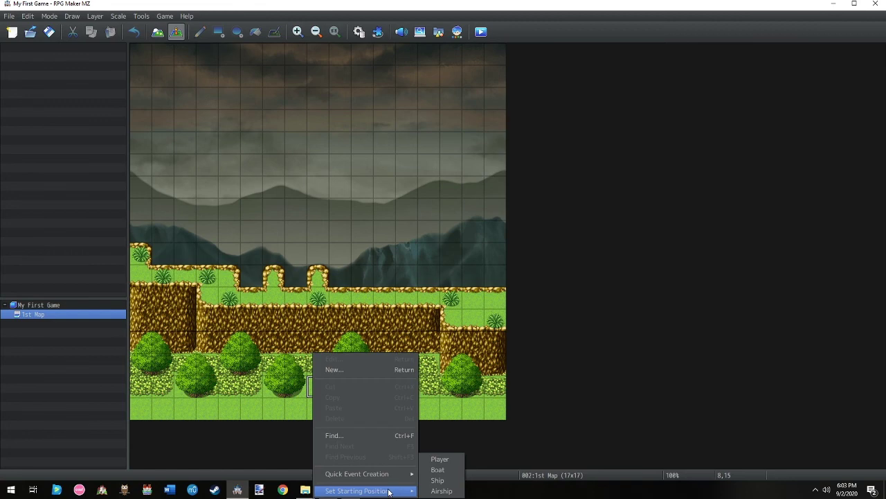
click(440, 459)
click(337, 400)
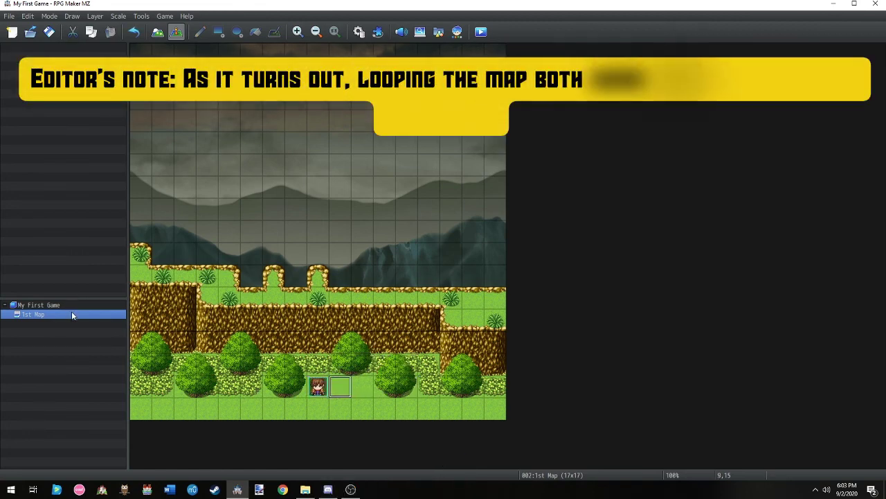
Set the 1st Map's scroll type to Loop Horizontally in its map properties
right_click(71, 311)
click(104, 318)
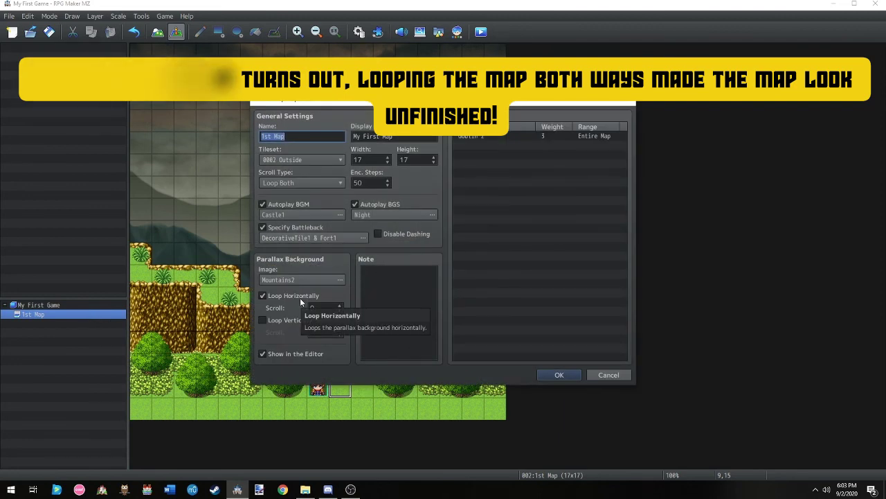
click(320, 183)
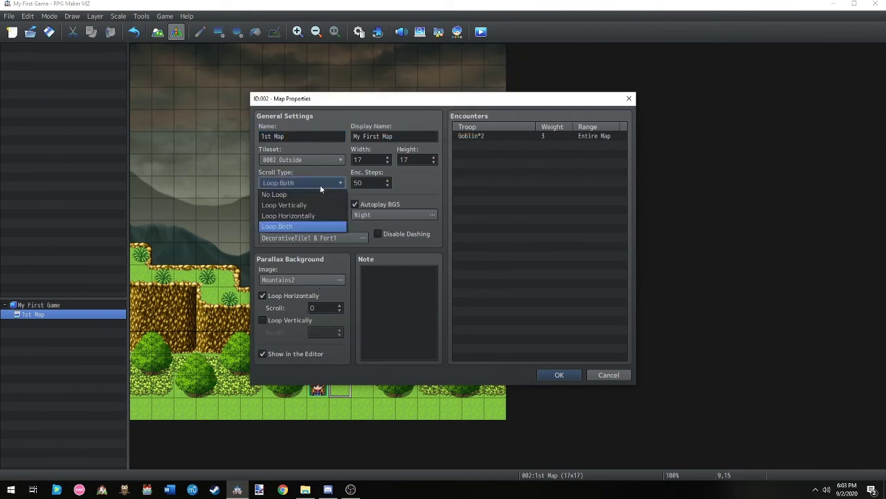
click(309, 194)
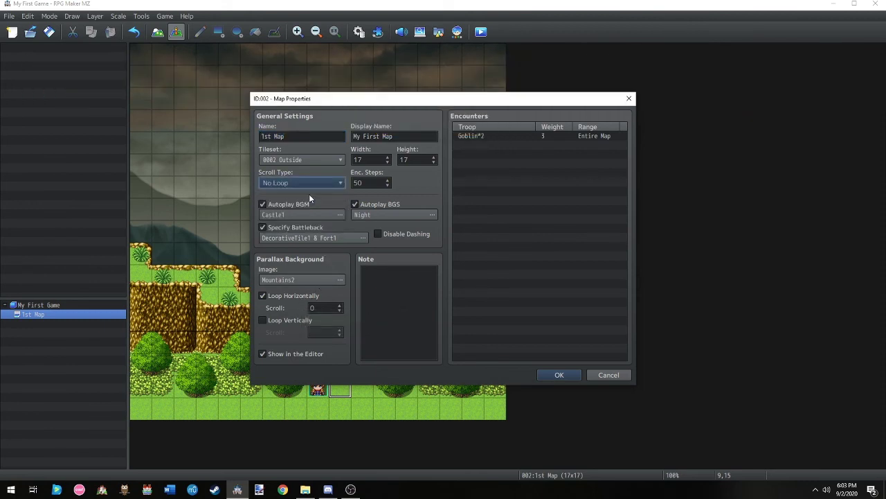
click(315, 186)
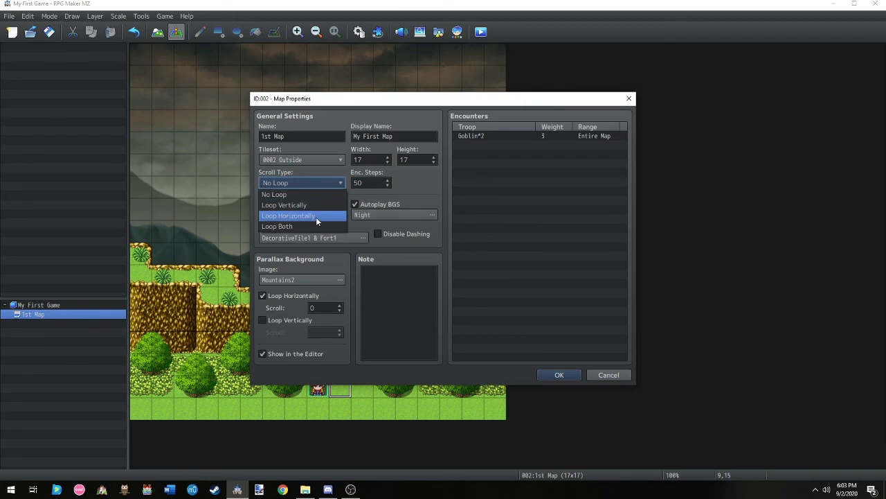
click(315, 216)
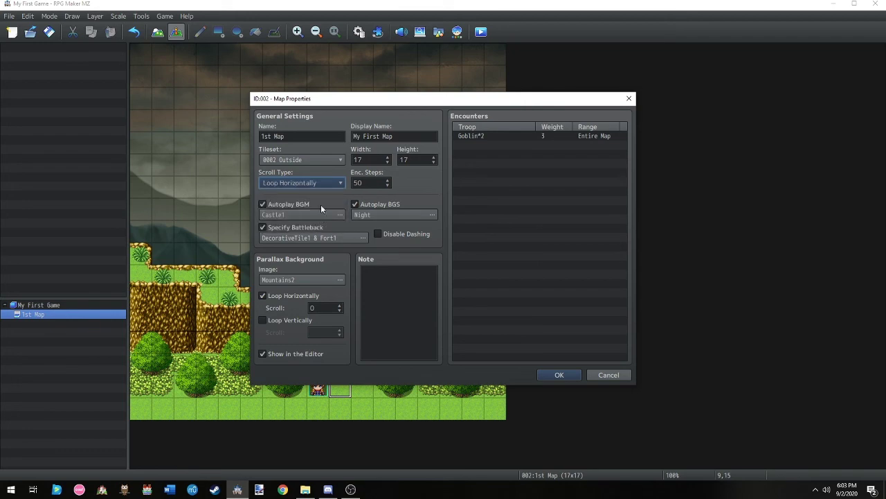
click(558, 374)
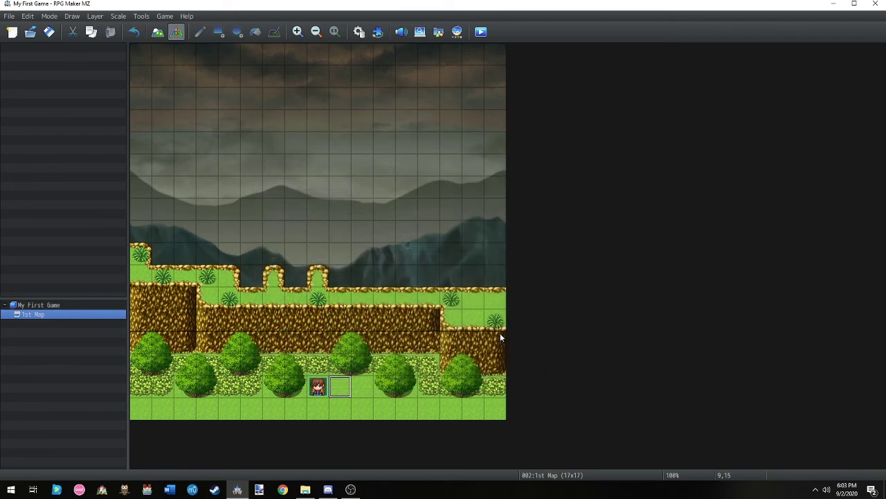
Playtest the game with its changes saved, and open Options from the title menu
click(480, 32)
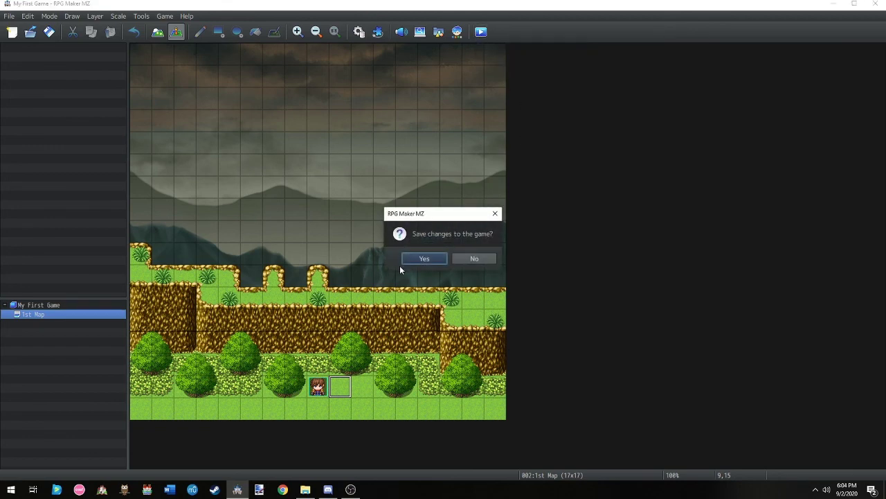
click(424, 258)
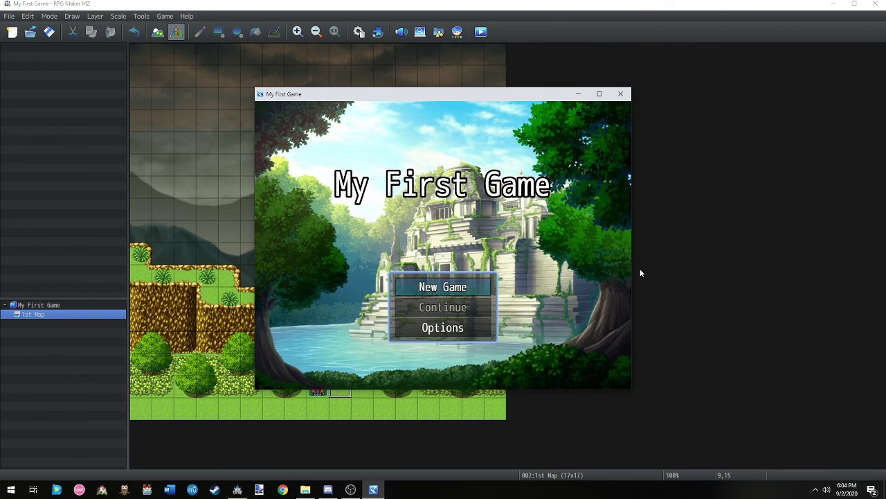
key(Down)
key(Down)
key(Down)
key(Down)
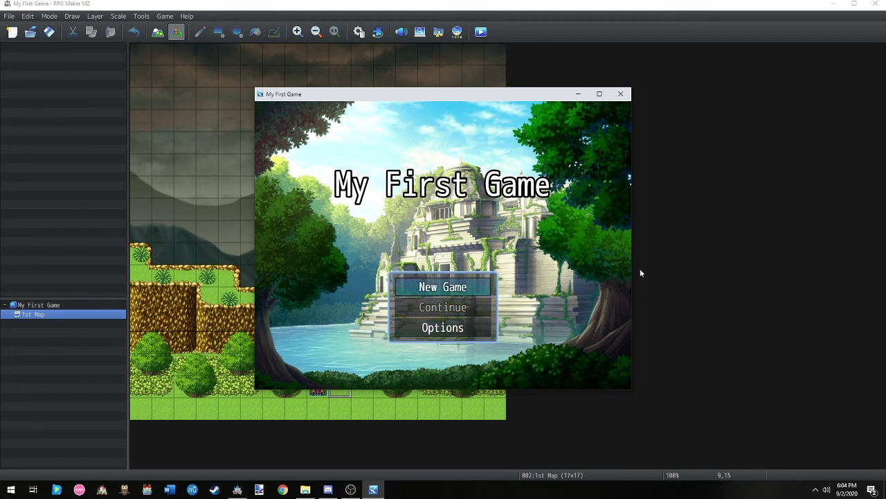
key(Up)
key(Down)
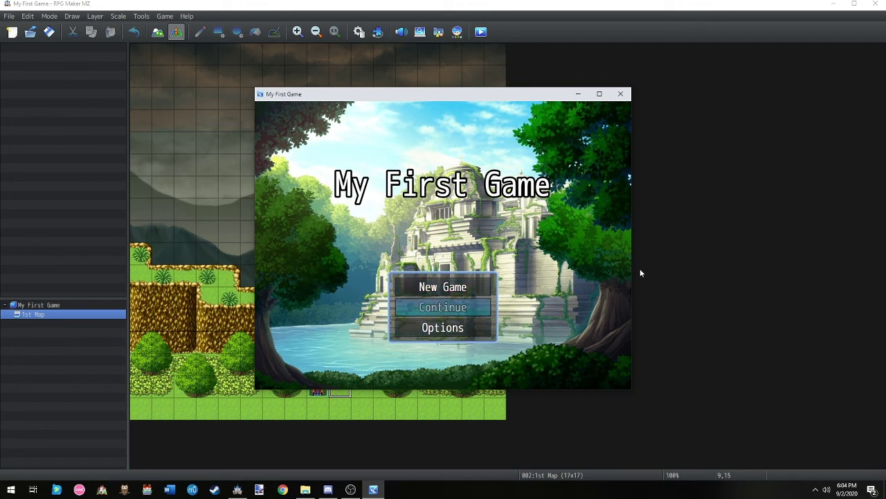
key(Down)
key(Return)
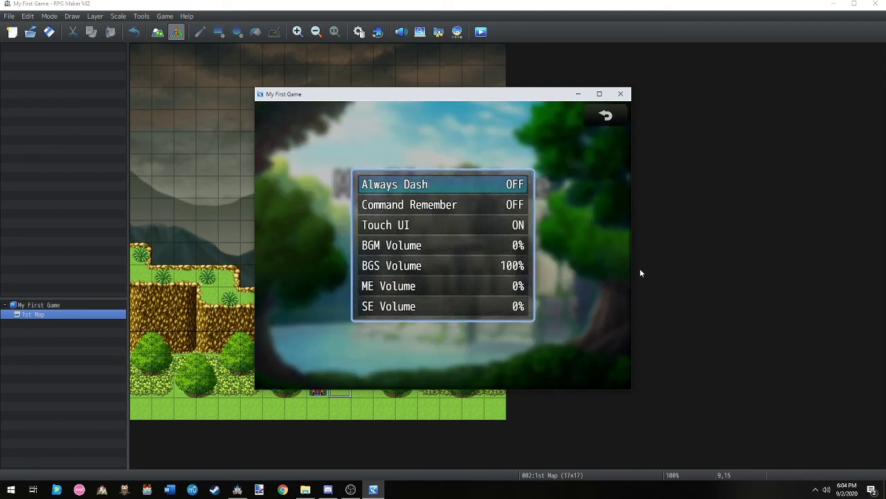
Examine the game options from Always Dash down to SE Volume and back up to Touch UI
key(Down)
key(Down)
key(Down)
key(Down)
key(Down)
key(Down)
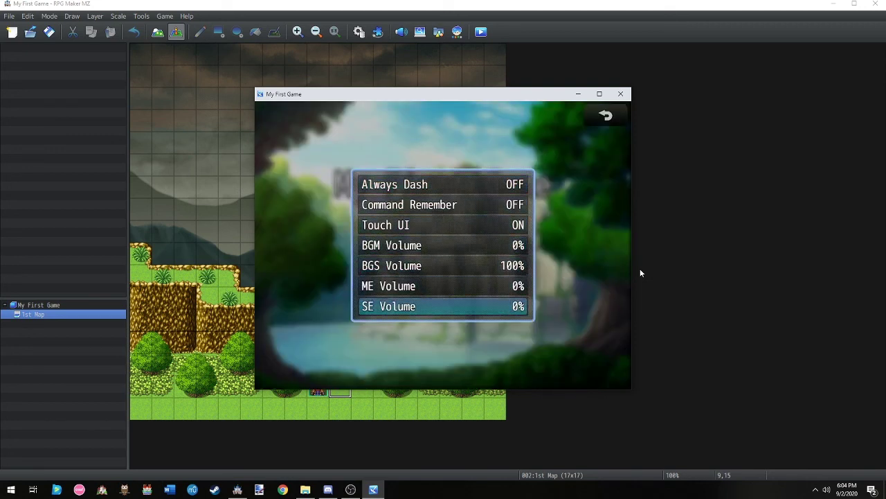
key(Up)
key(Up)
key(Up)
key(Up)
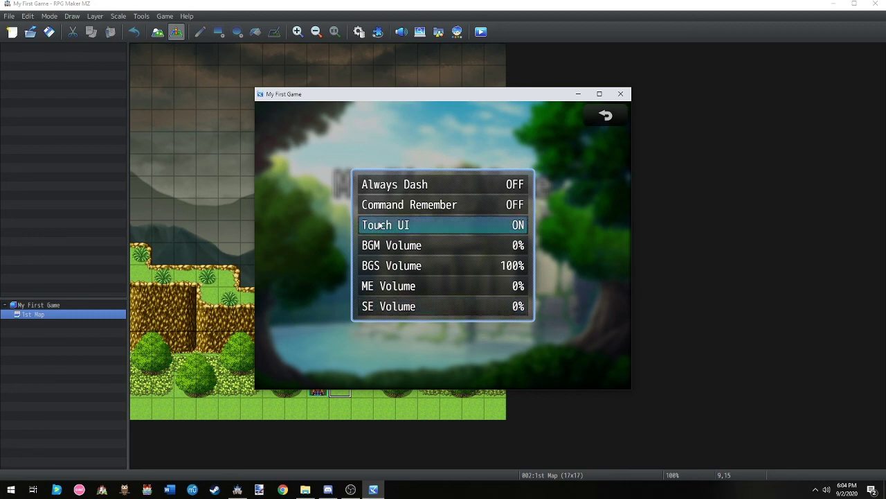
Turn Always Dash on and back off, and return to the title screen
click(416, 189)
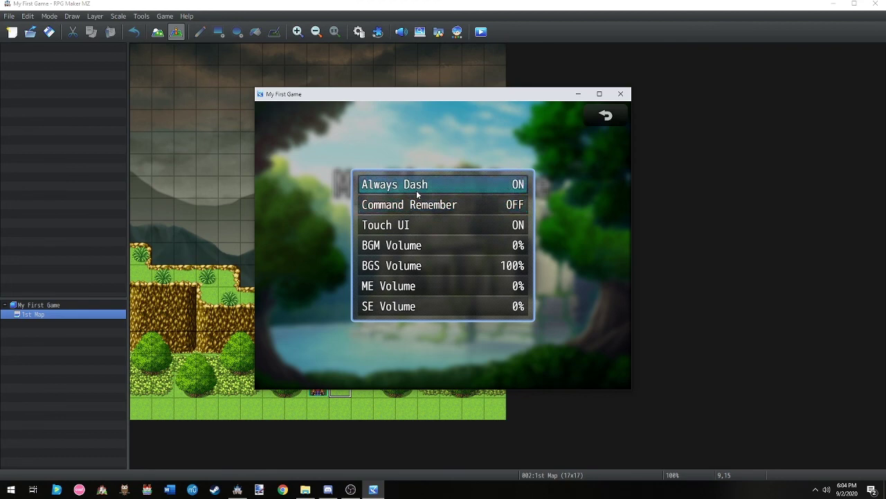
click(416, 192)
click(607, 115)
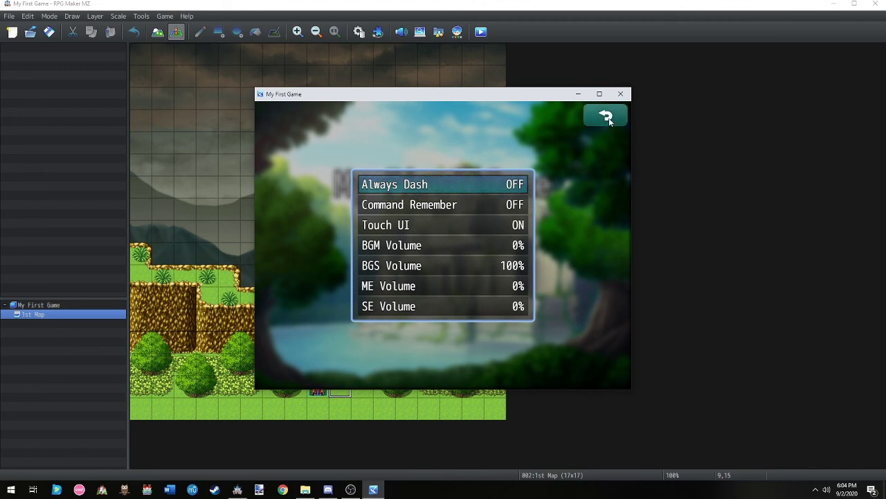
Start a new game and walk the party down to the lowest grass row and west across the map edge
click(465, 289)
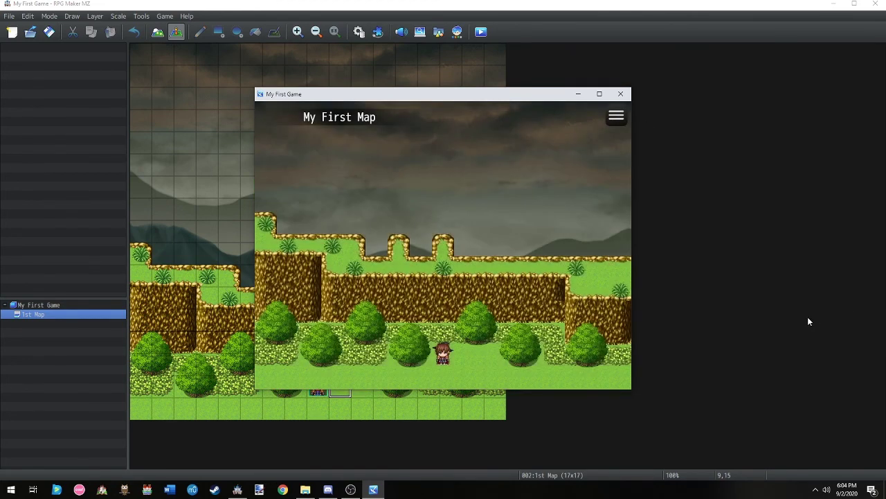
key(Down)
key(Left)
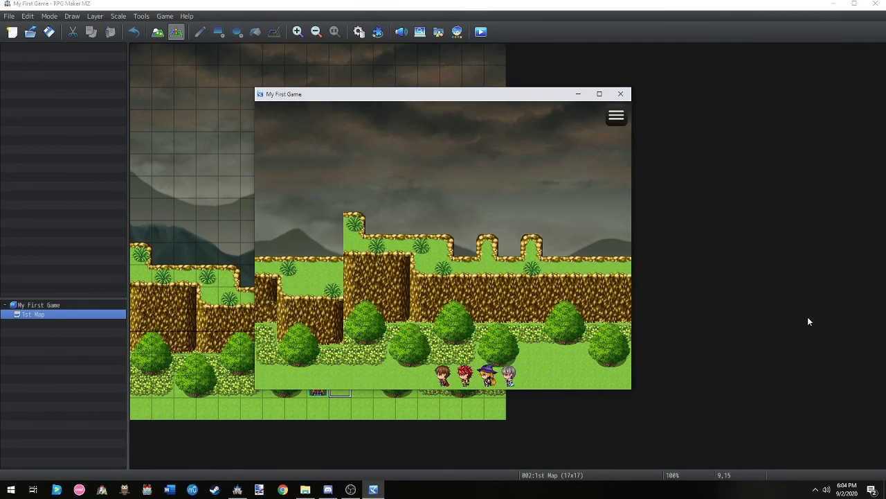
Reposition the playtest window to the east side of the editor's map to compare the two
drag(535, 103, 767, 79)
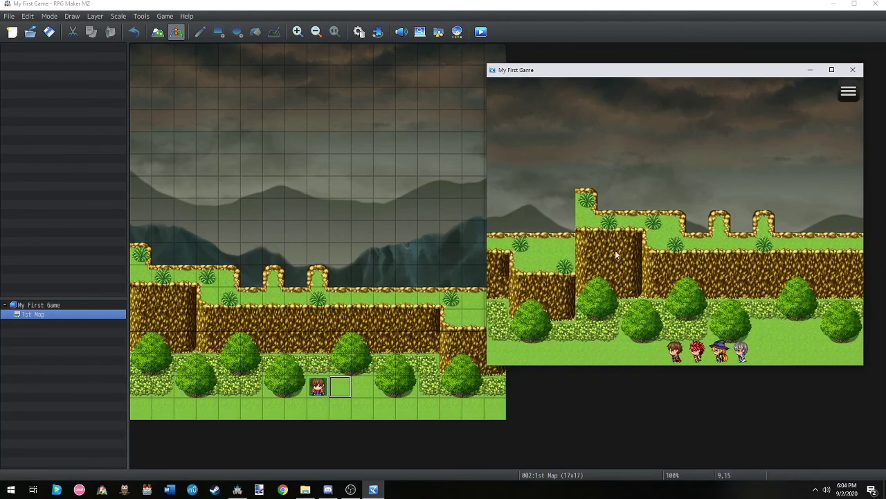
drag(613, 70, 749, 94)
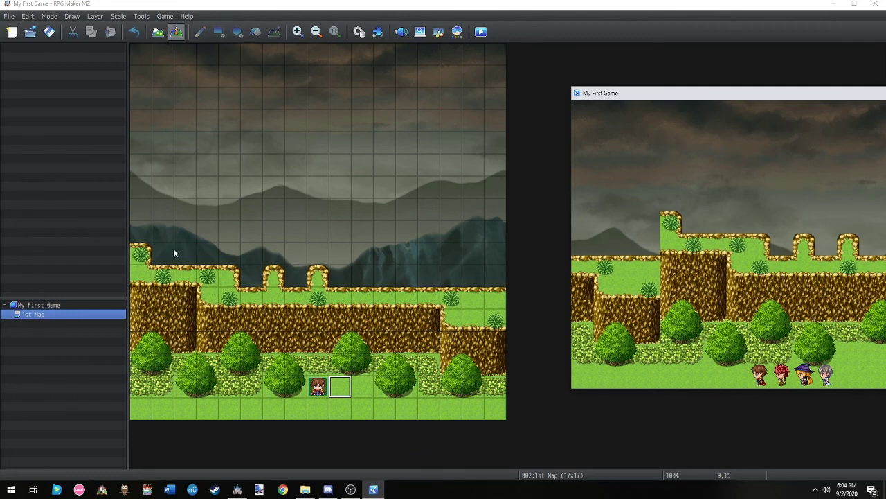
drag(753, 100, 649, 109)
Walk the party west around the looping map into a random battle, and close the playtest
key(Left)
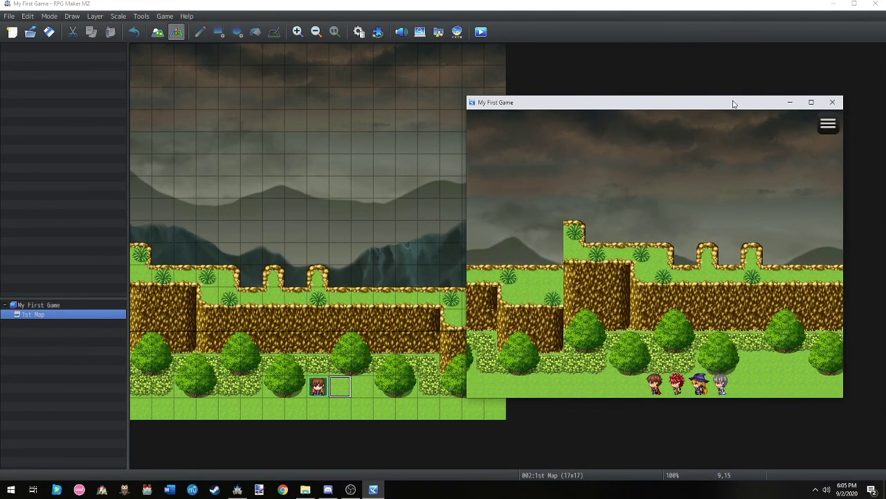
key(Left)
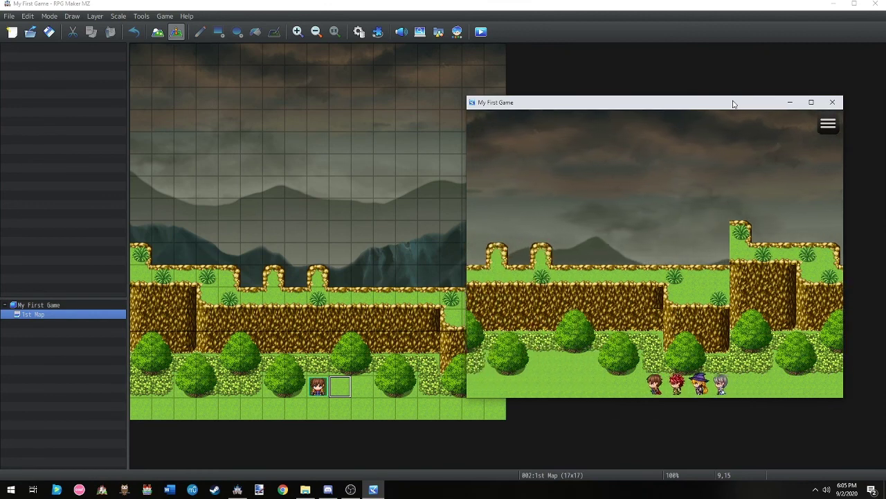
key(Left)
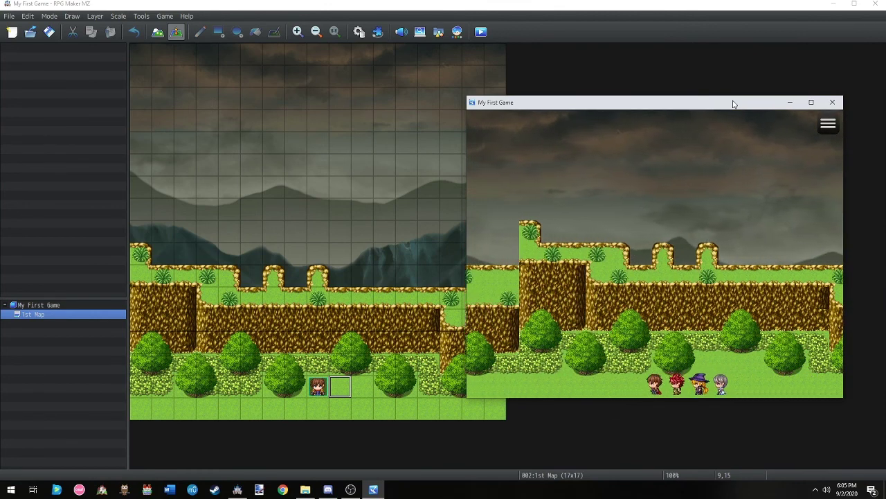
key(Left)
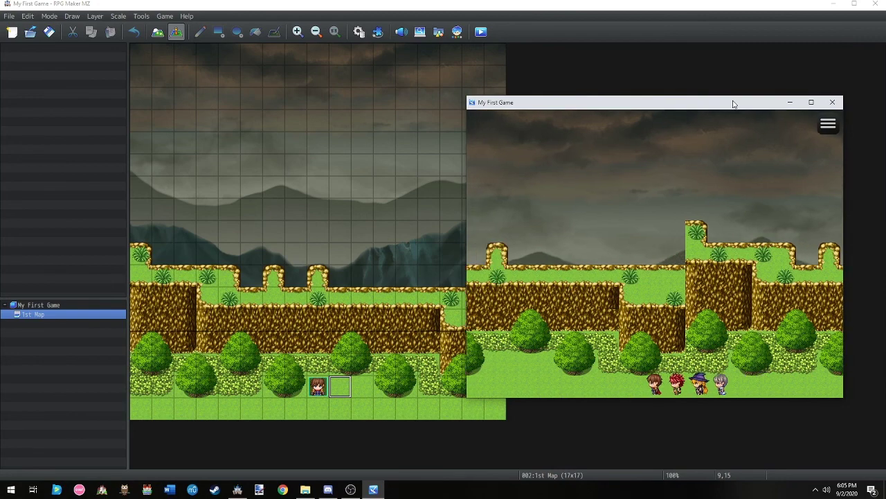
key(Left)
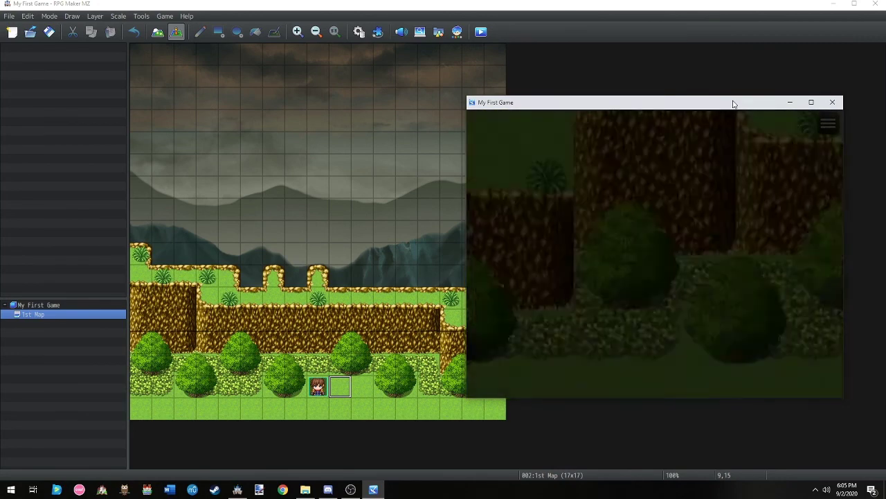
key(Return)
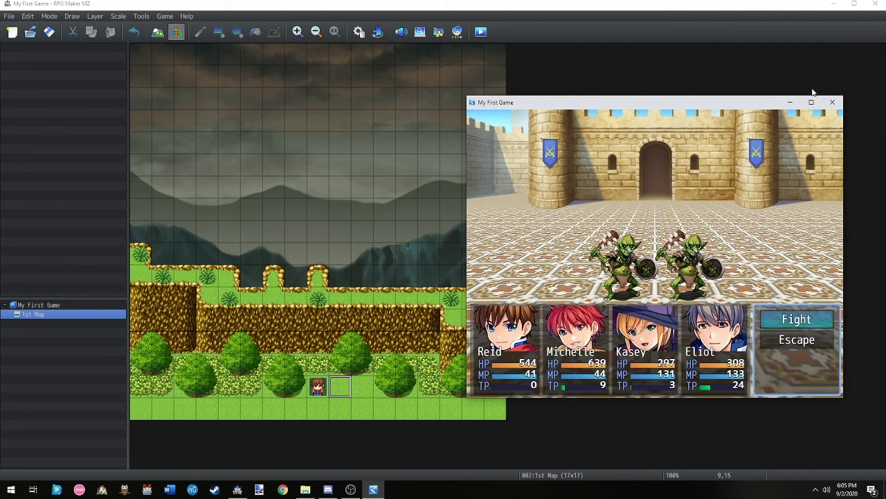
click(828, 103)
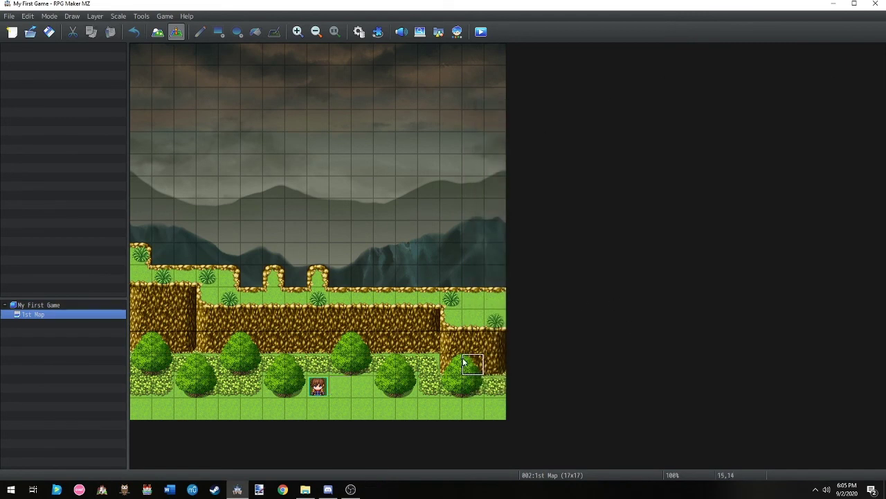